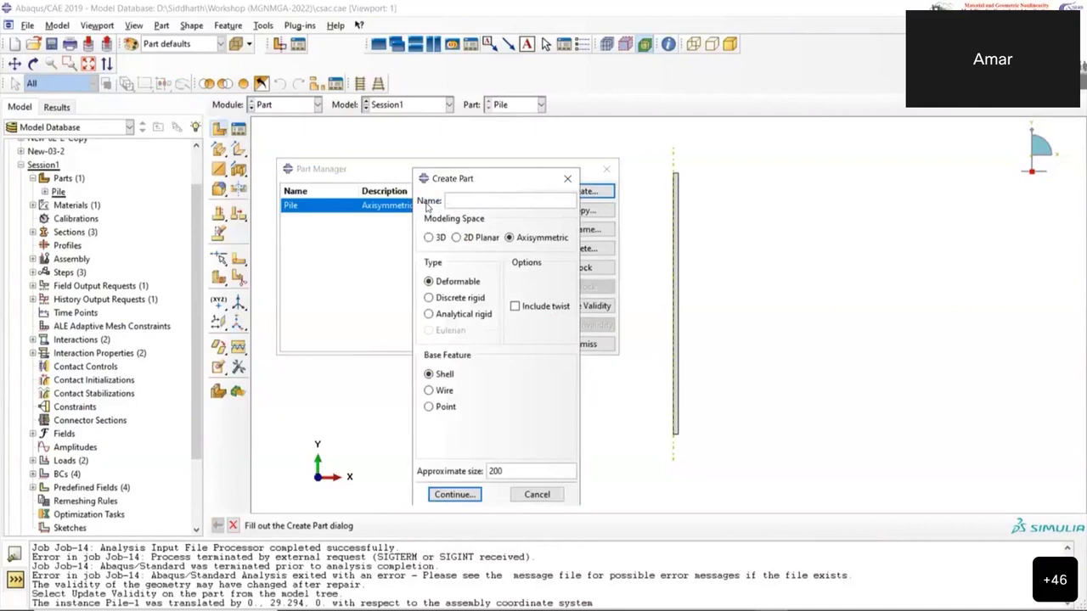
Create the axisymmetric soil part as a rectangle from corner (0,0) to (15,22)
text(oil)
click(469, 495)
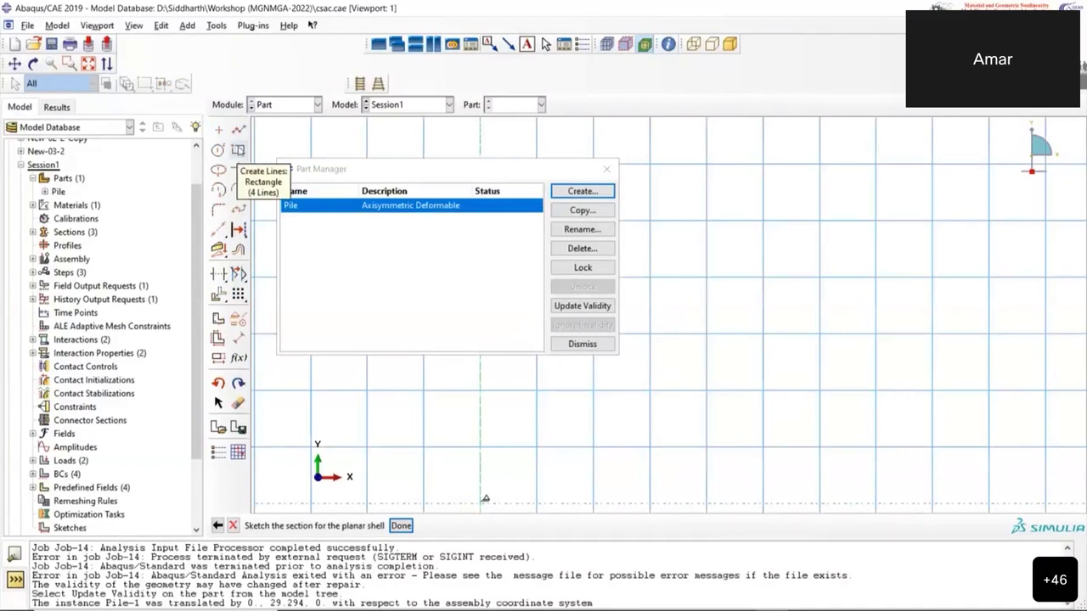
click(238, 150)
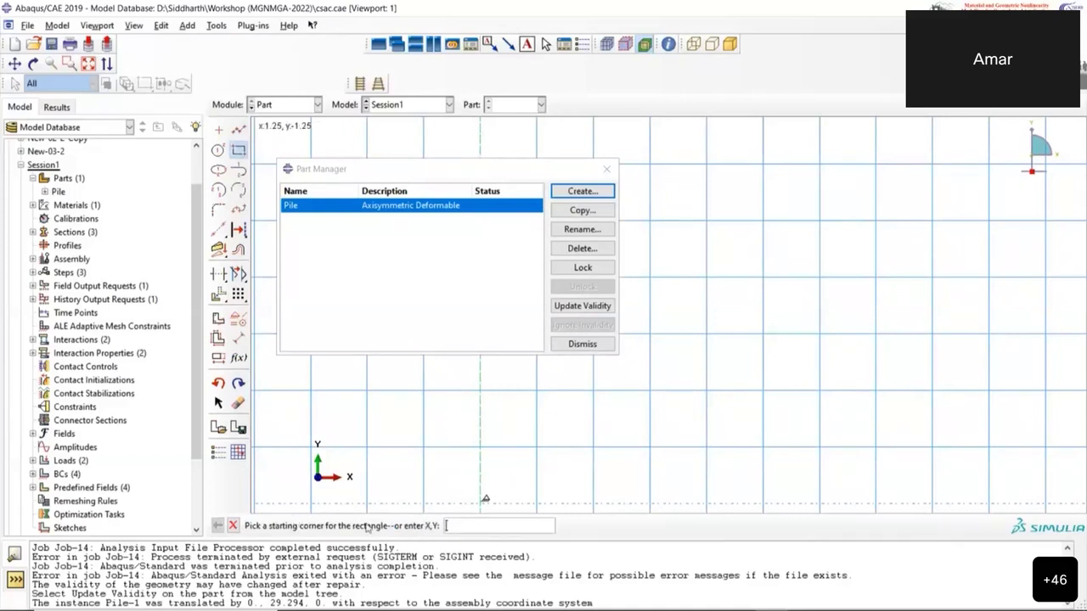
text(0)
text(,0)
key(Return)
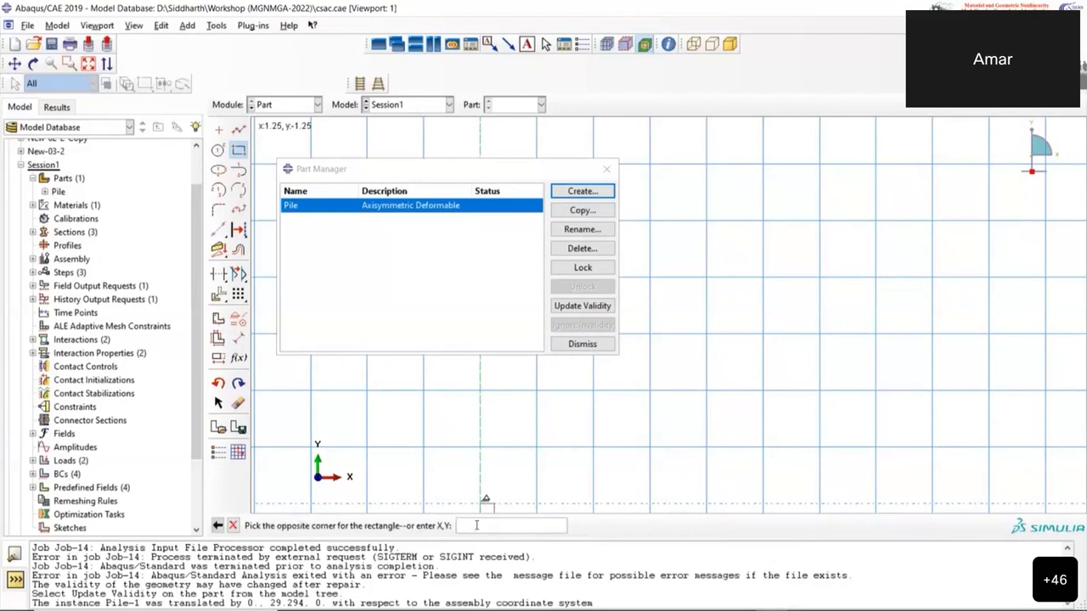
text(15,22.7)
key(Return)
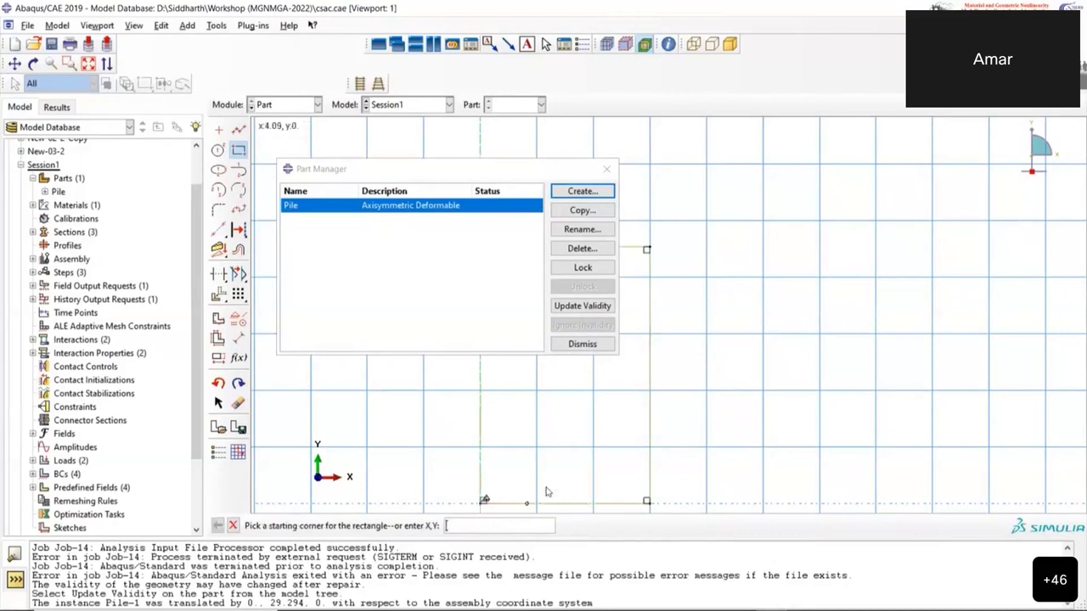
click(234, 526)
click(401, 527)
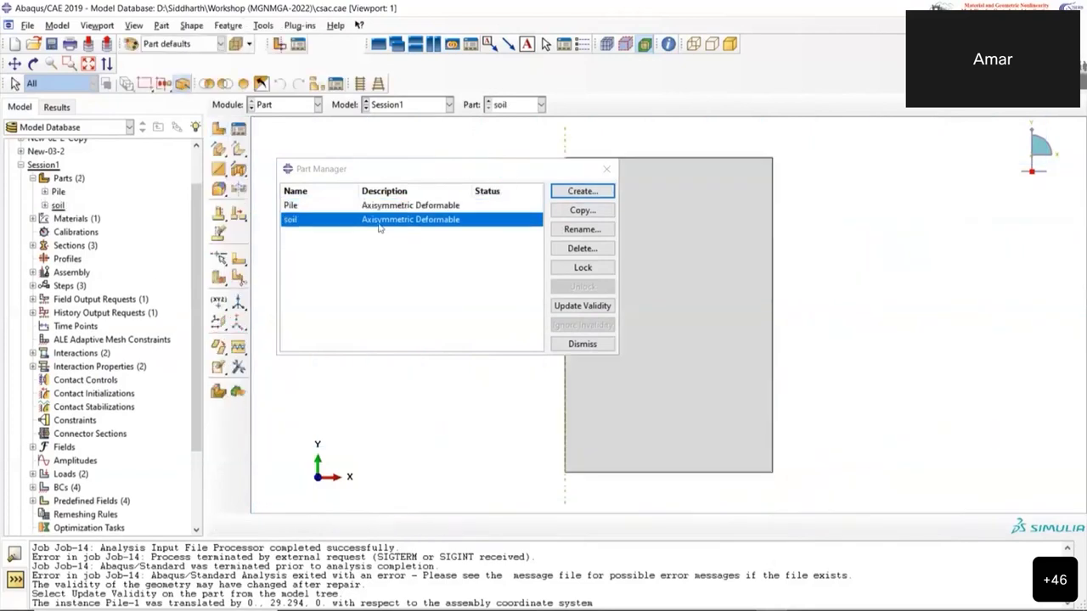
Partition the soil face with a vertical line from y=11.35 down to the bottom edge near the axis
click(473, 225)
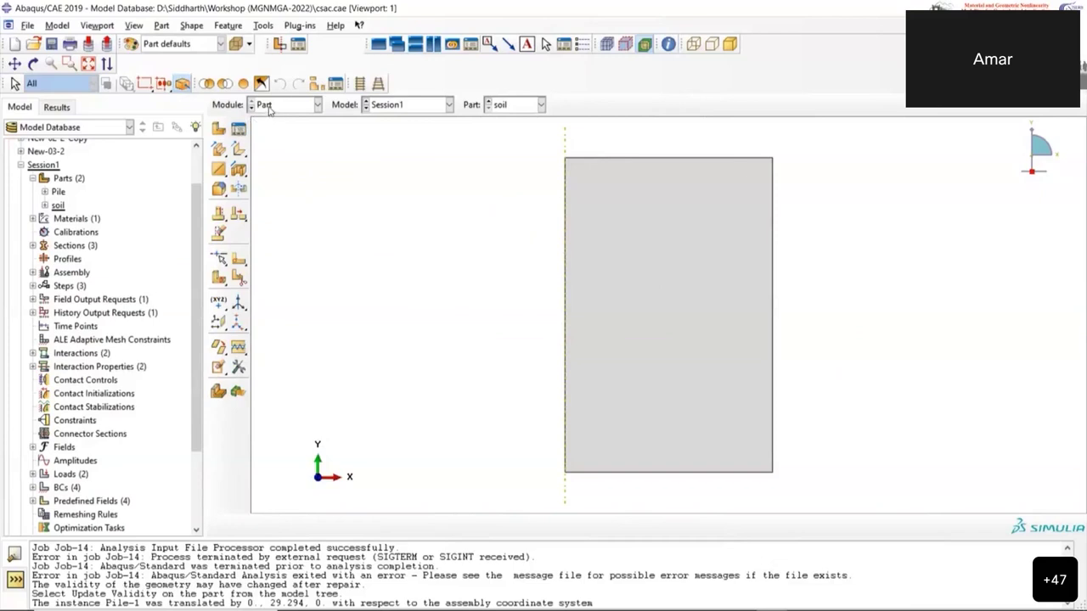
click(241, 259)
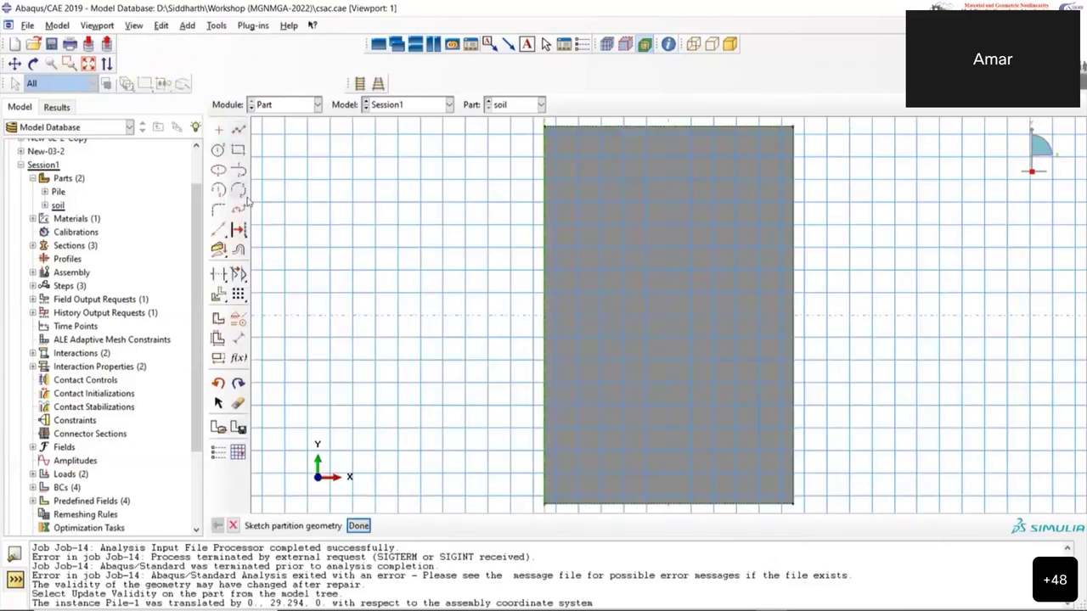
click(240, 130)
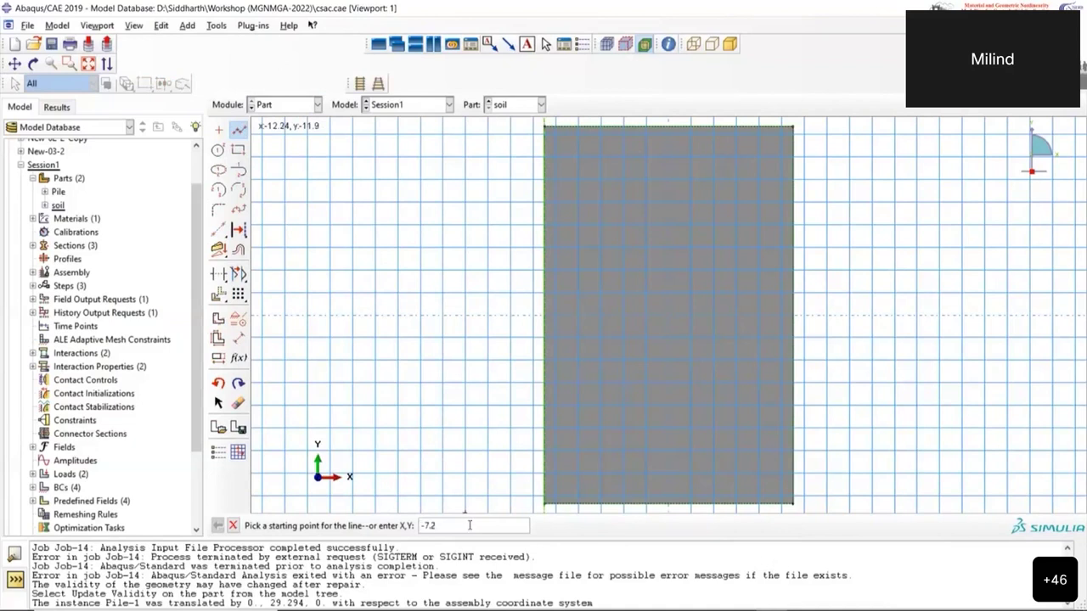
text(11.35)
key(Return)
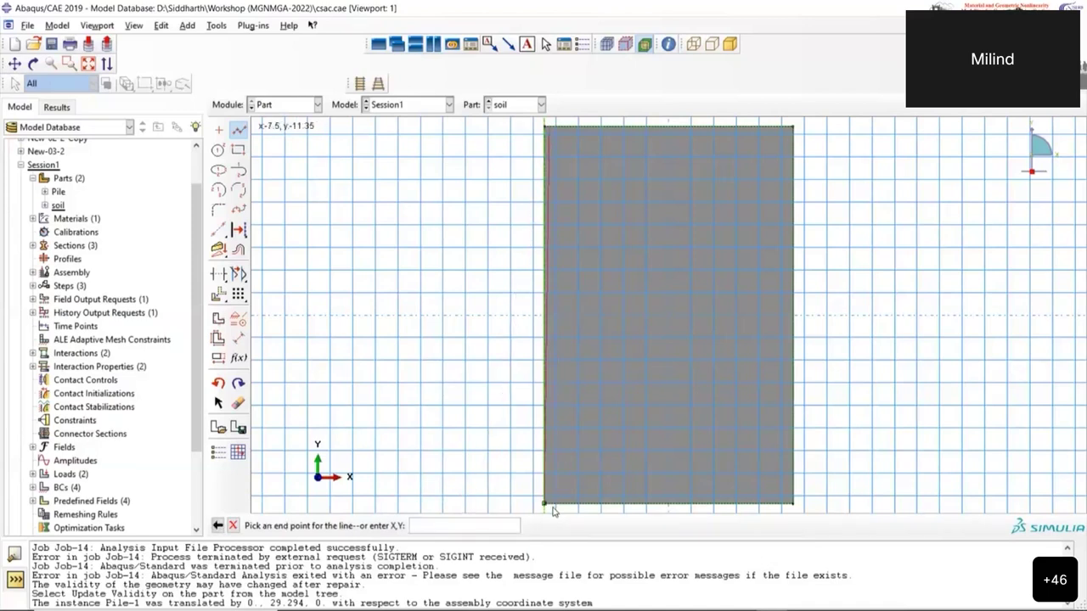
scroll(553, 510, up, 3)
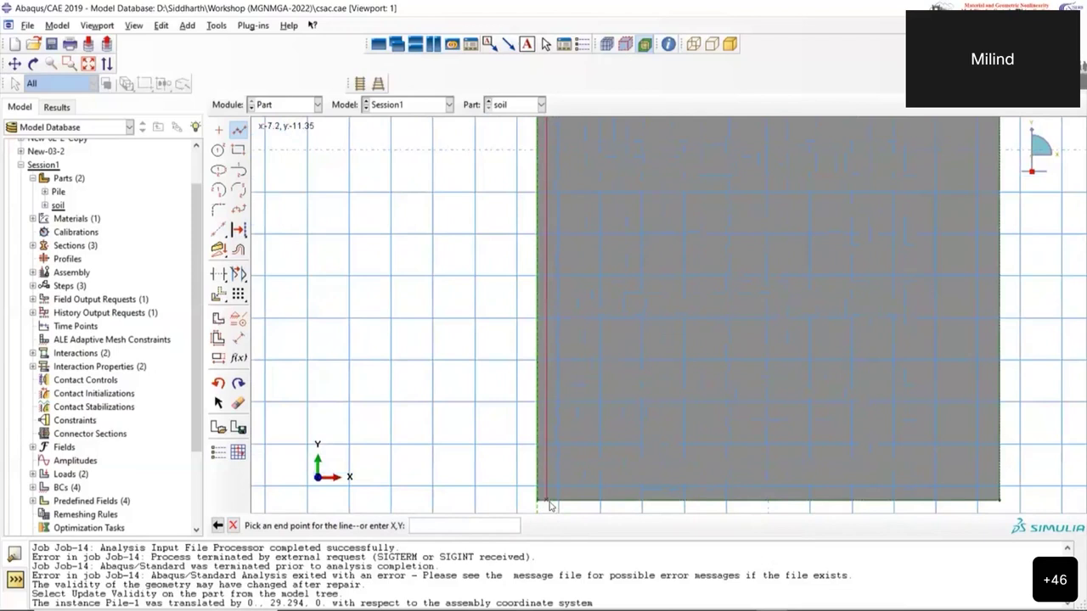
click(549, 499)
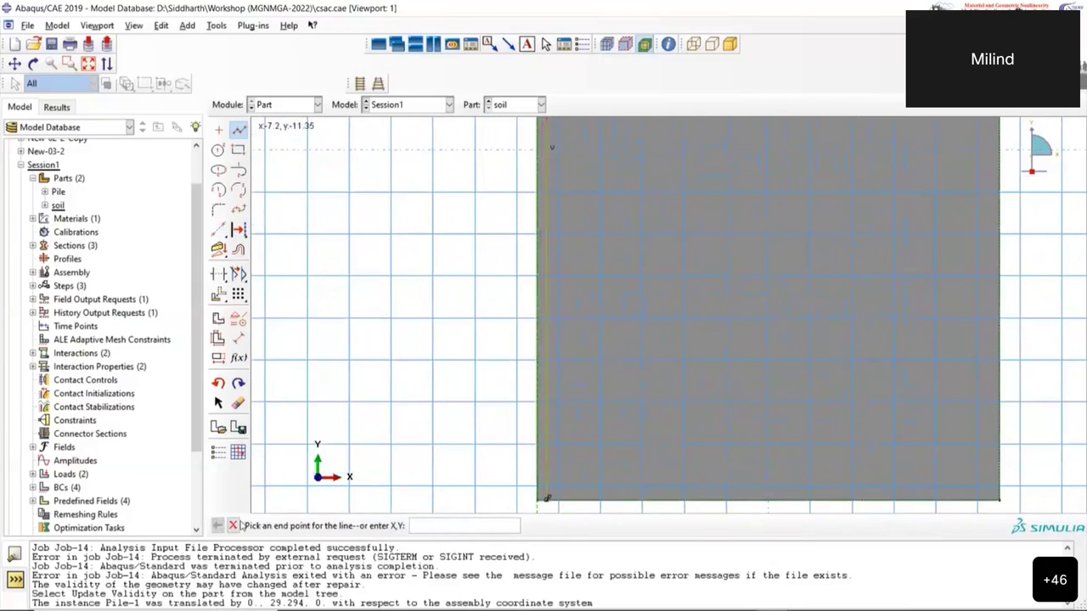
click(233, 525)
click(353, 525)
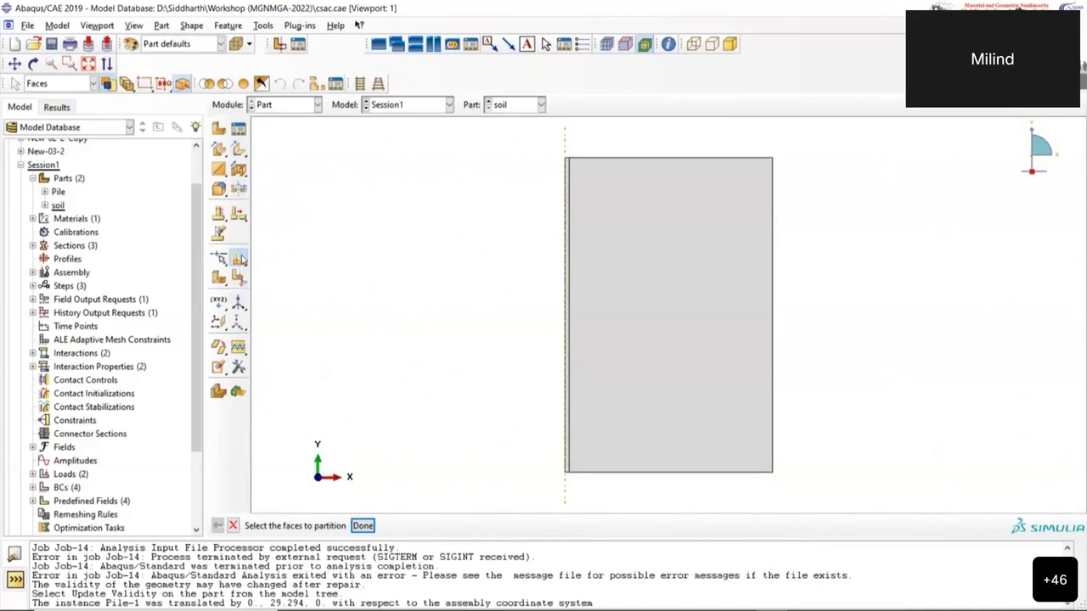
Partition the soil face with a horizontal line from (-0.15, -4.65) to the right edge
drag(820, 288, 387, 408)
click(362, 527)
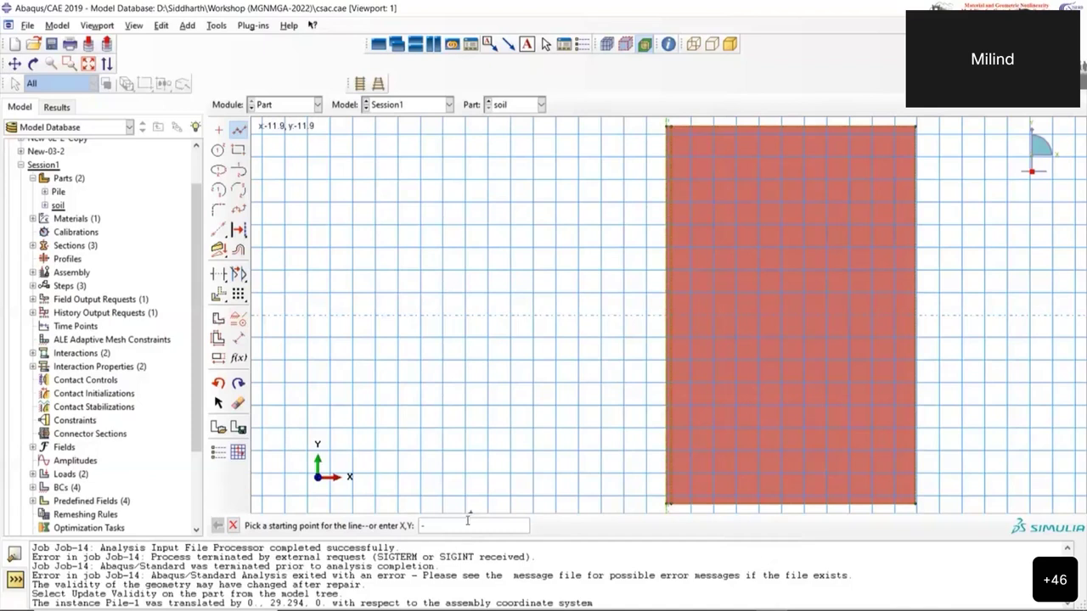
text(-0.15,-4.65)
key(Return)
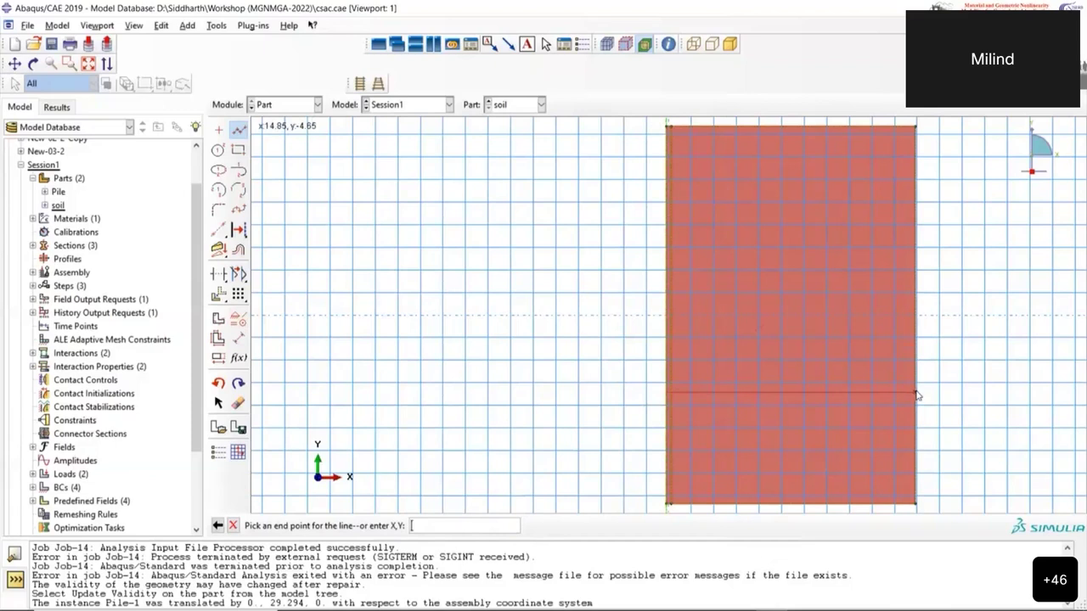
scroll(918, 394, up, 1)
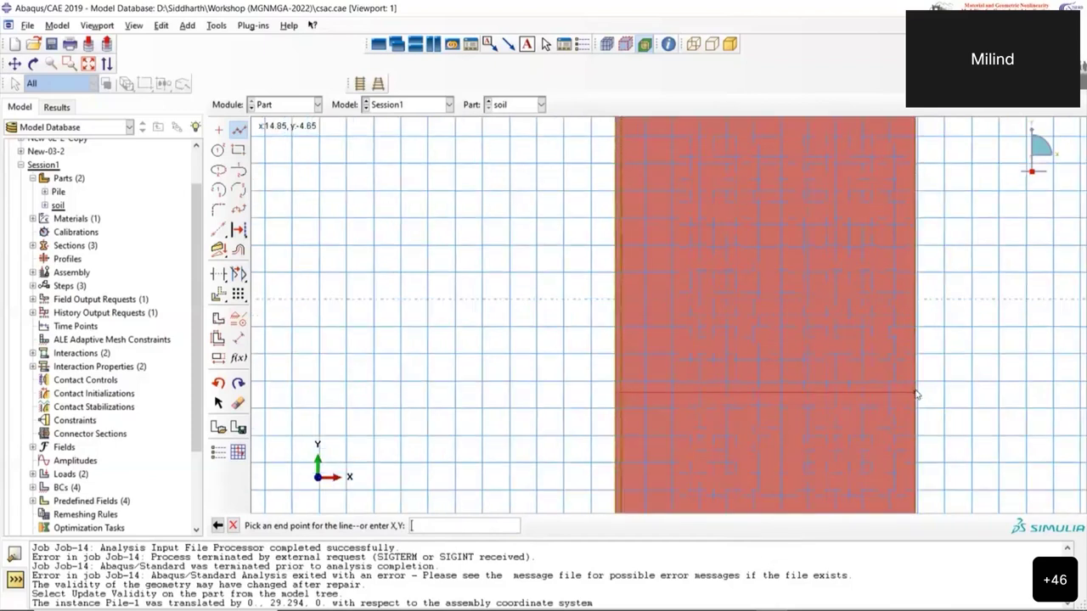
click(917, 392)
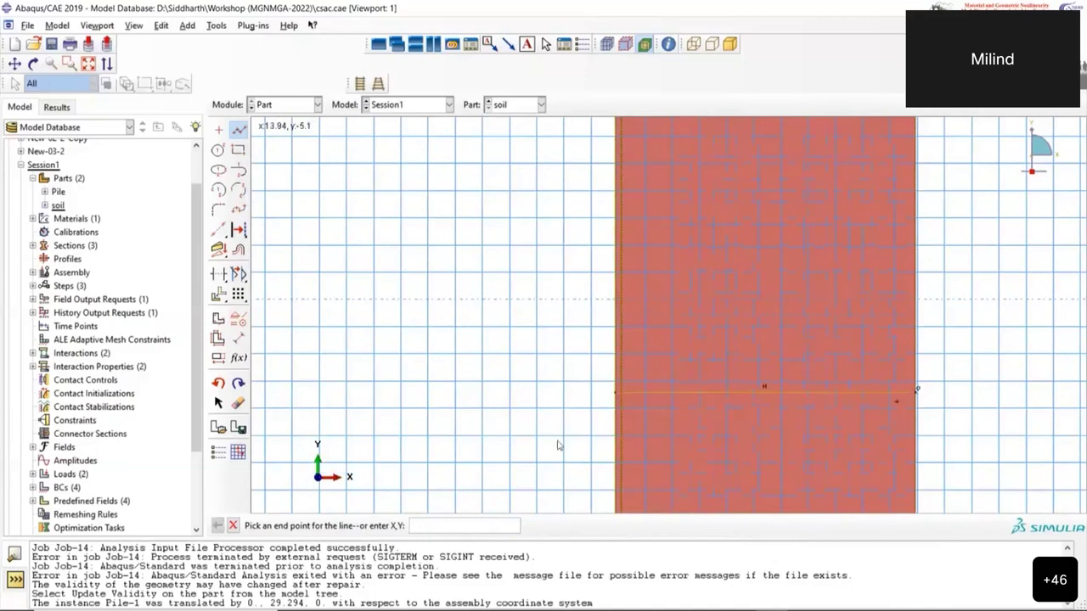
click(233, 525)
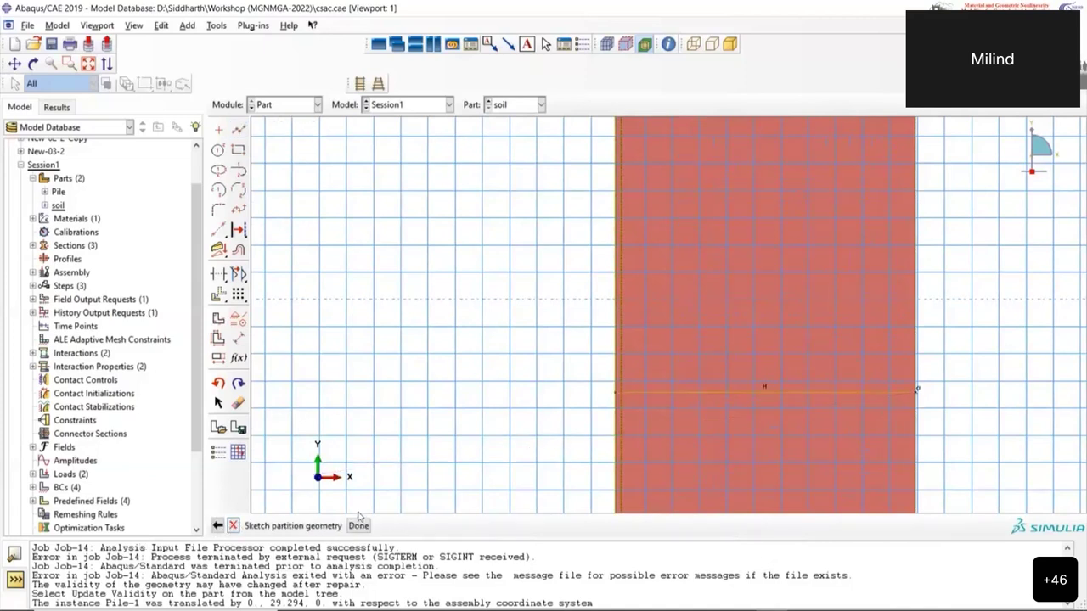
click(358, 526)
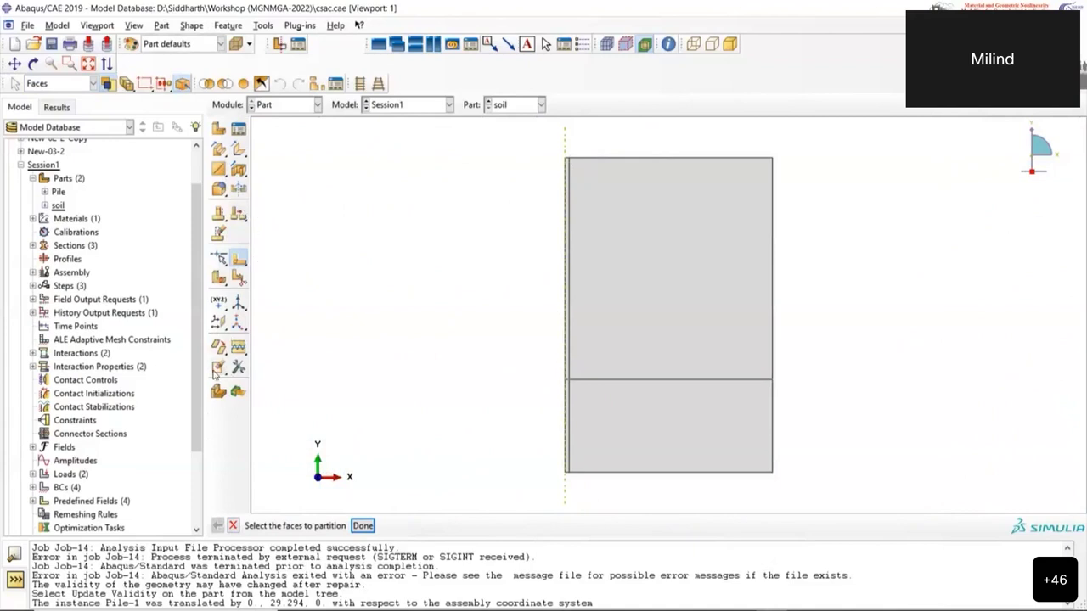
Remove the thin upper strip beside the pile, then leave the Remove faces-1 feature suppressed
click(567, 269)
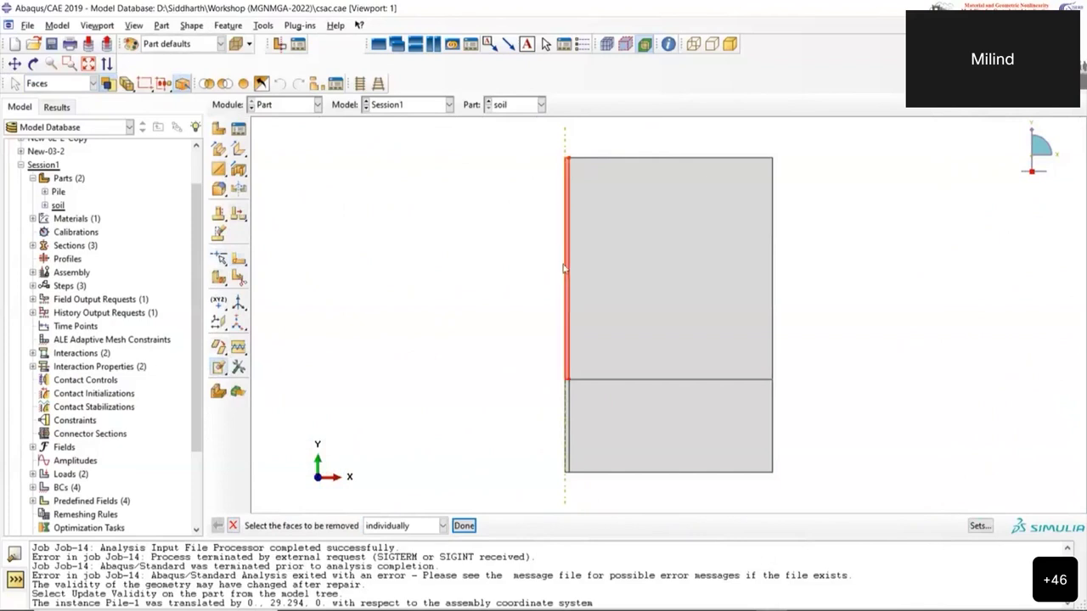
click(463, 526)
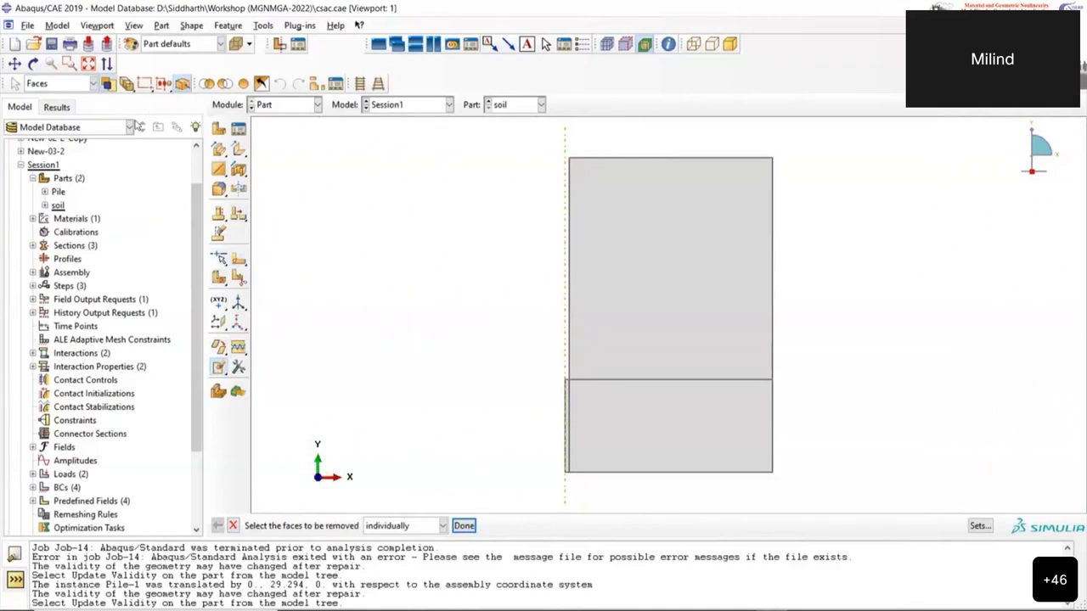
click(45, 205)
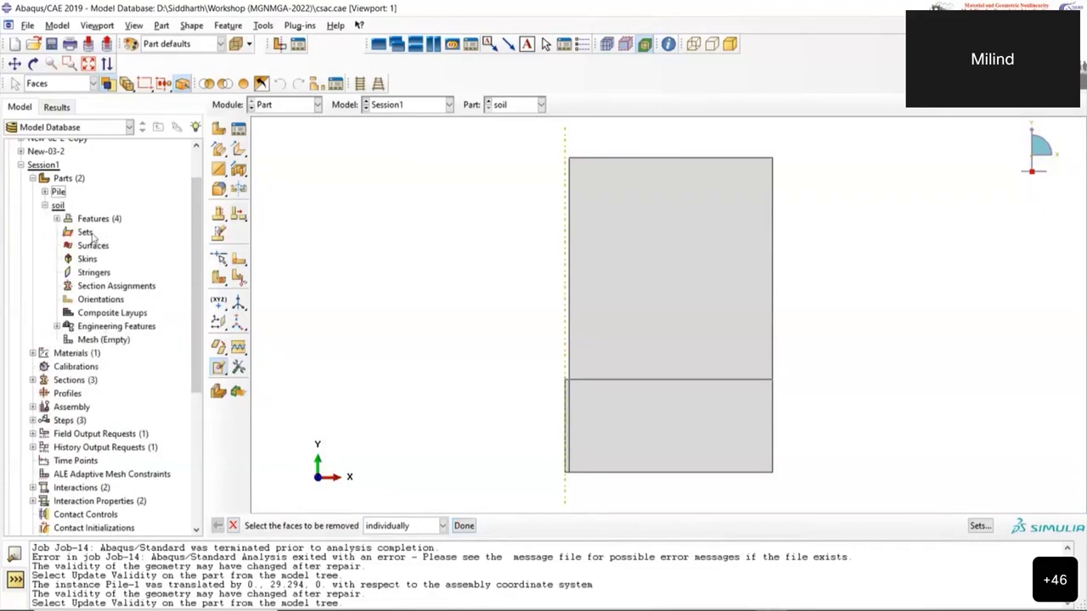
click(57, 218)
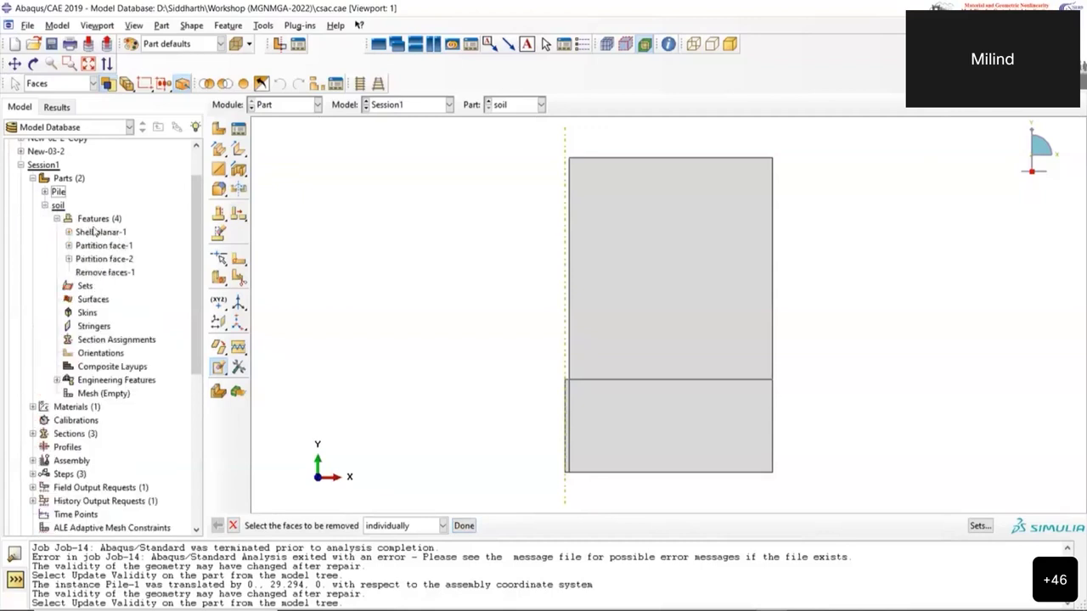
click(93, 272)
right_click(95, 274)
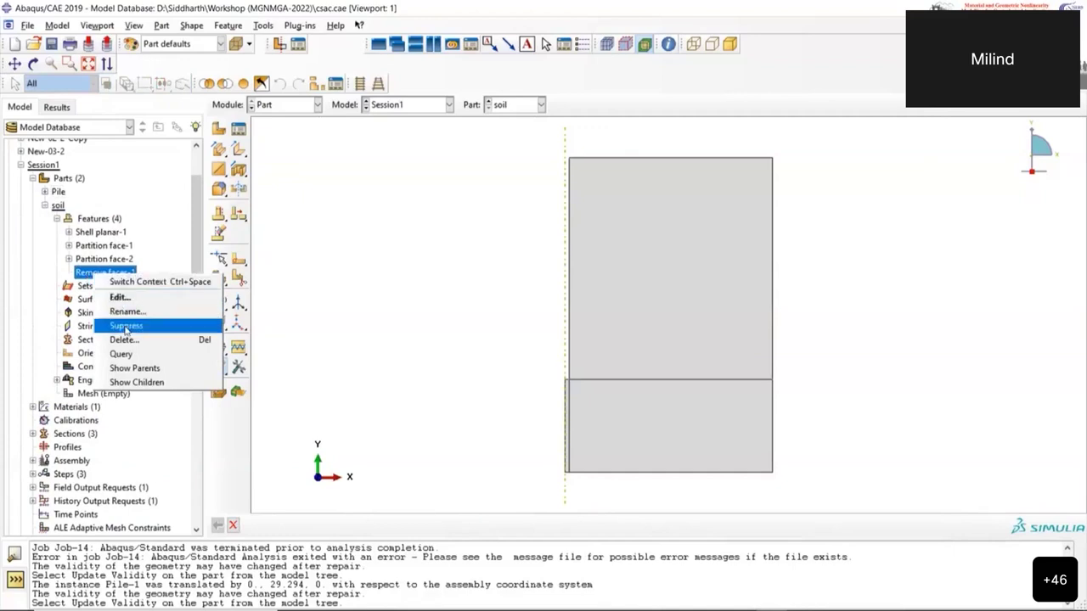
click(126, 327)
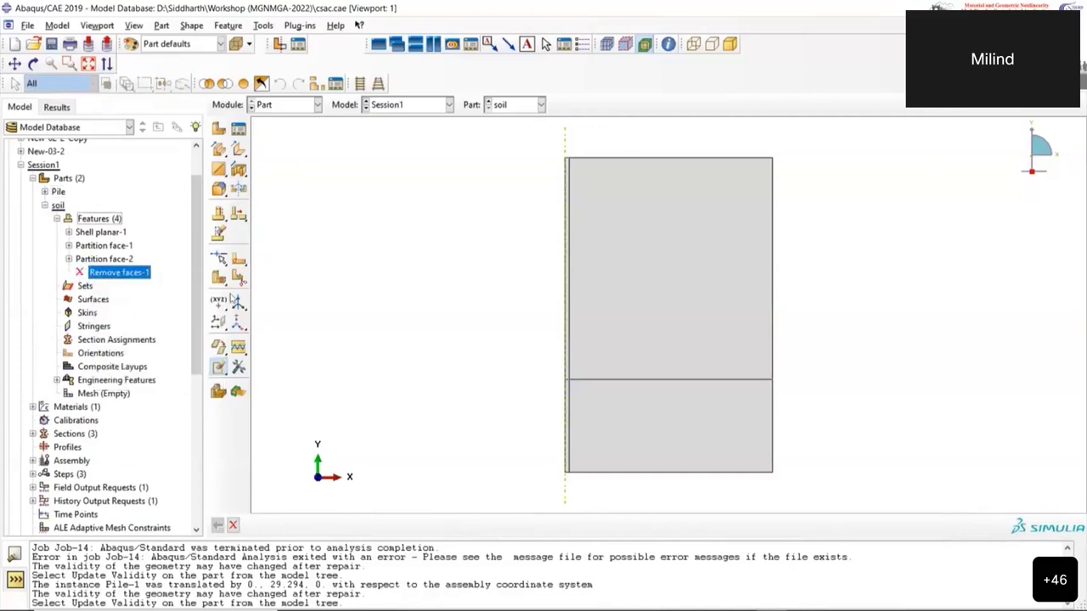
right_click(112, 278)
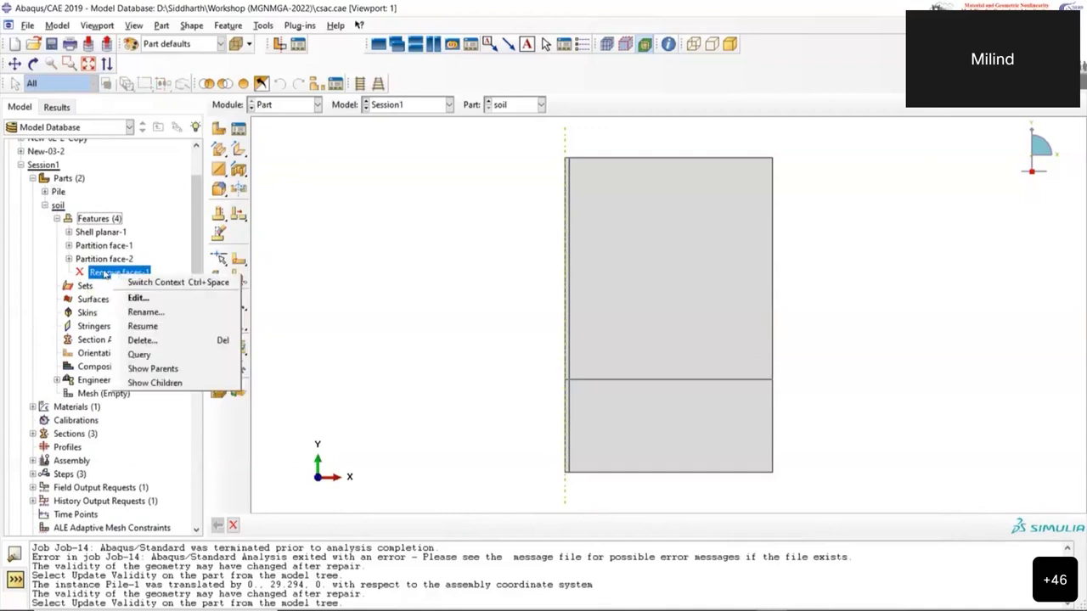
click(144, 326)
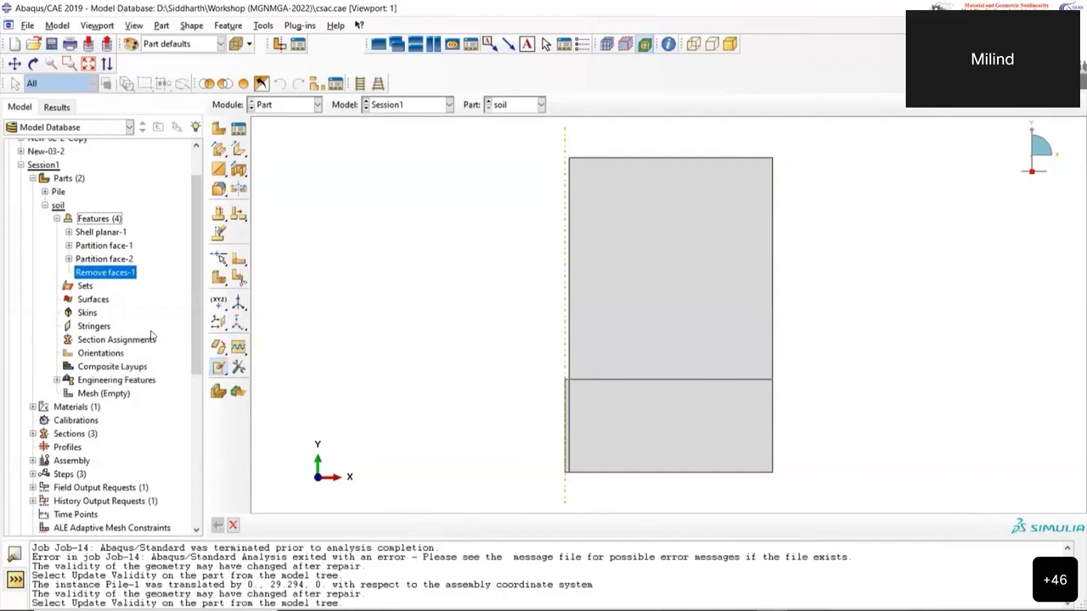
right_click(103, 272)
click(142, 322)
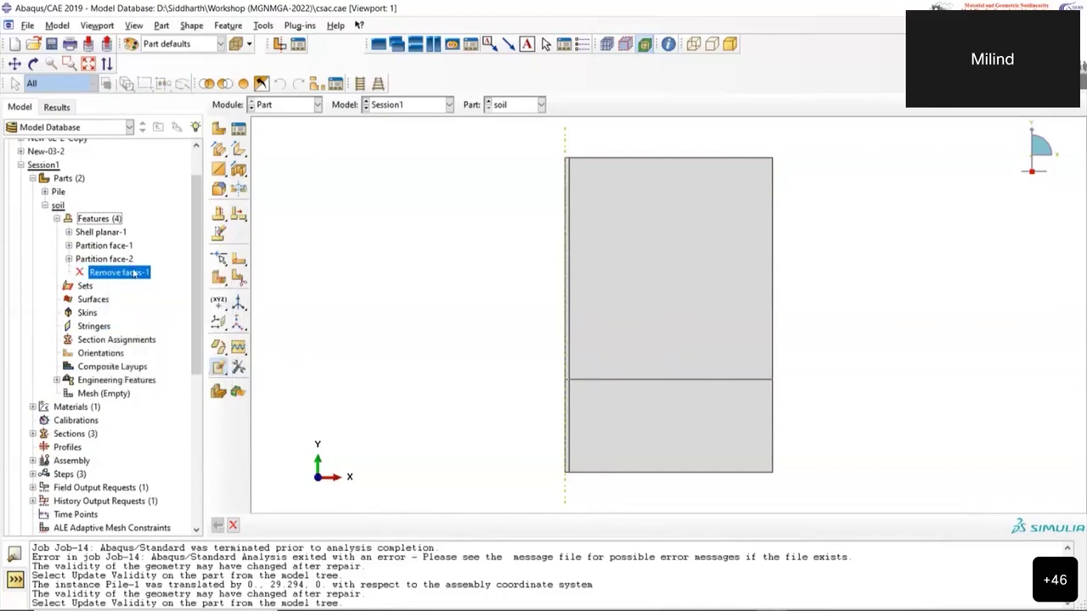
Switch to the Property module and review the existing PILE material's elastic data
click(289, 106)
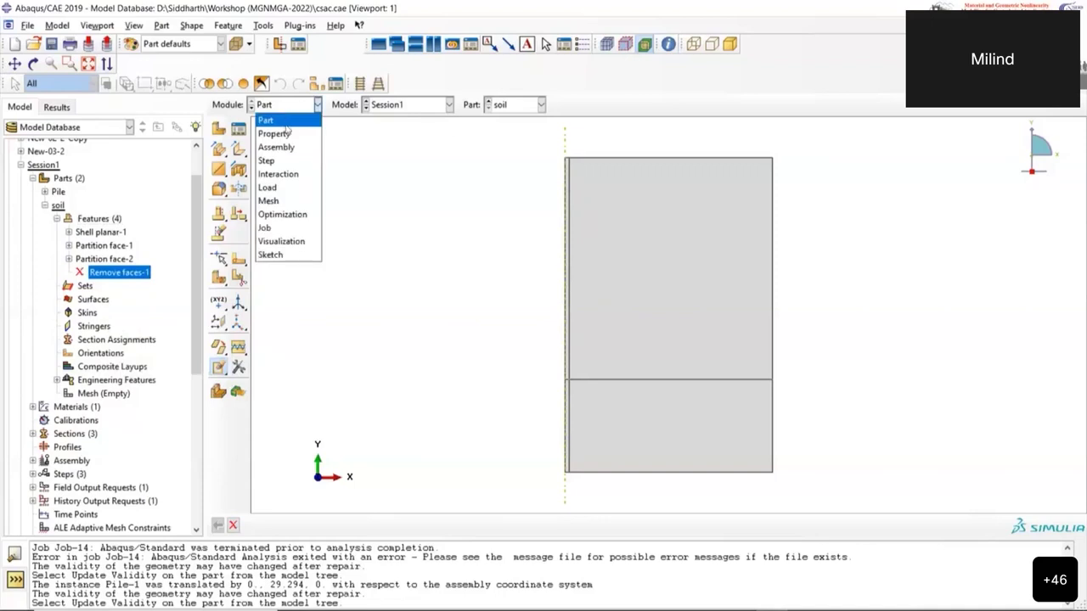
click(287, 135)
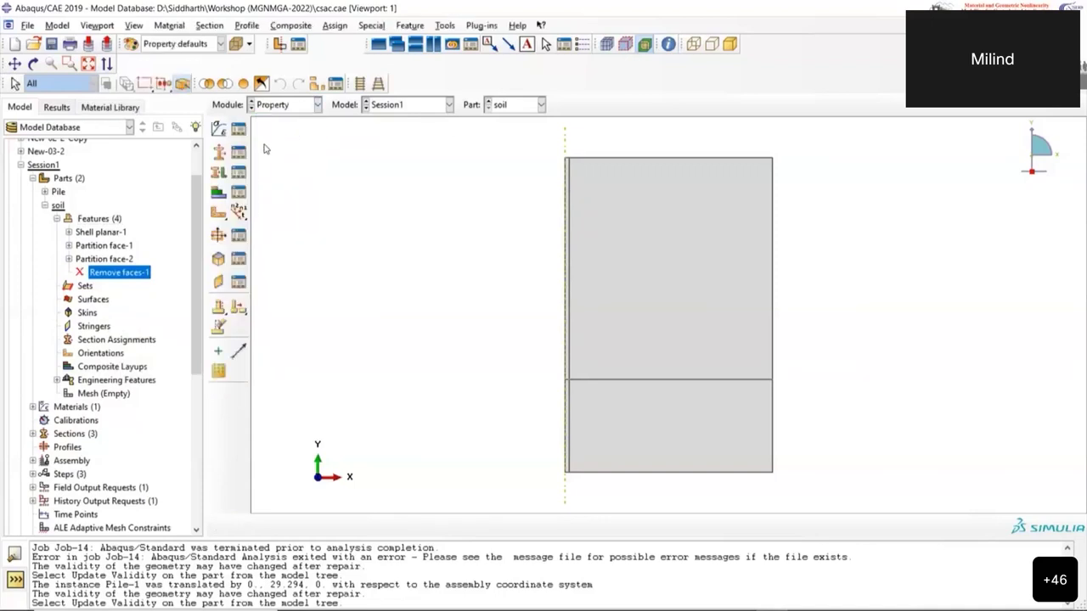
click(240, 130)
double_click(348, 237)
click(523, 176)
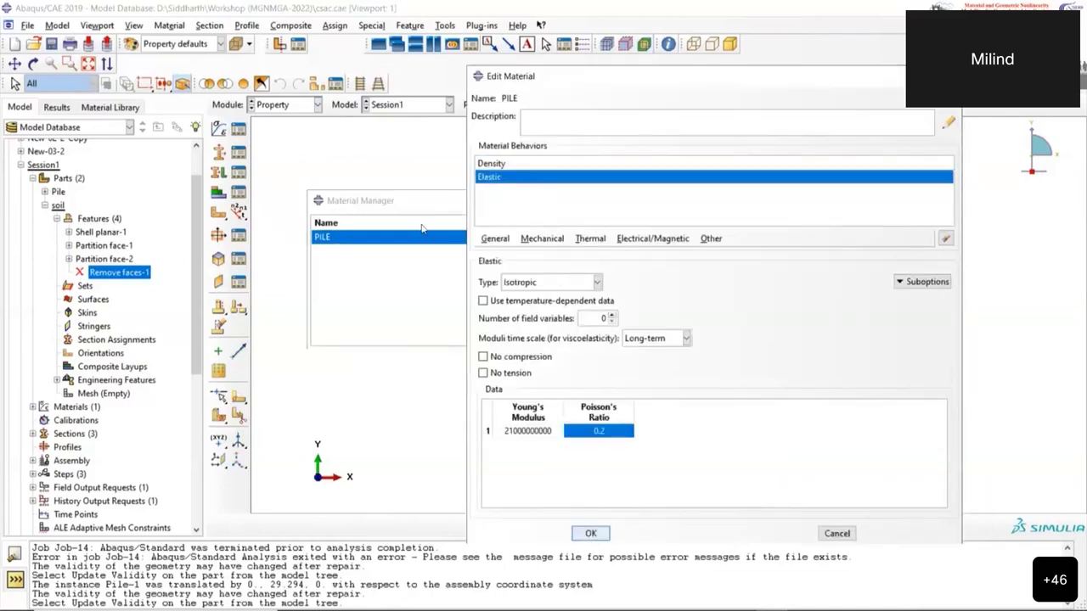
Create a material named Soil with Density, Elastic, Cap Plasticity and Permeability behaviours
click(499, 222)
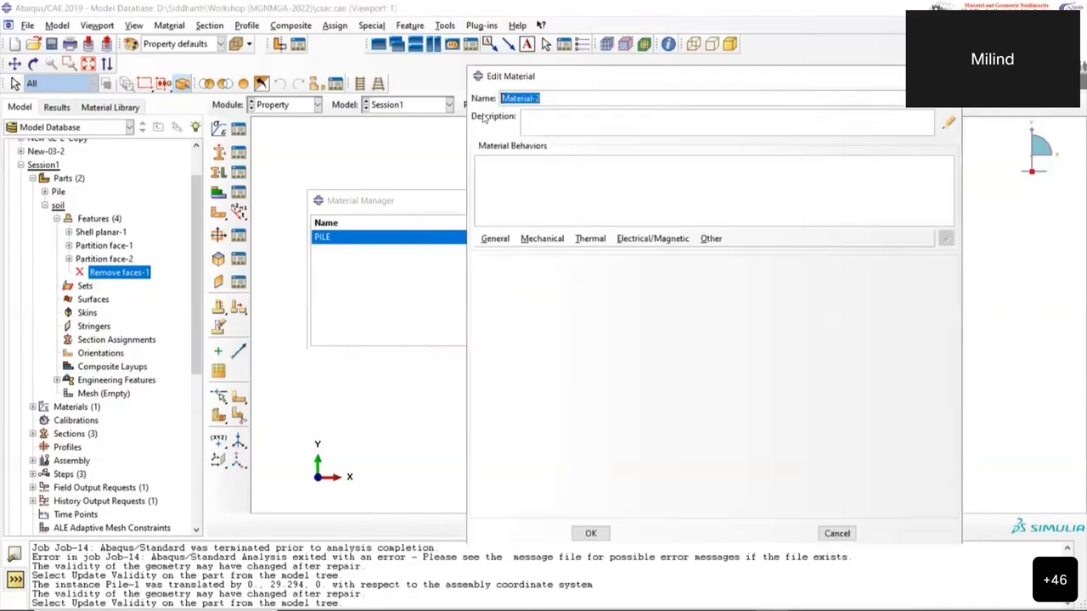
text(S)
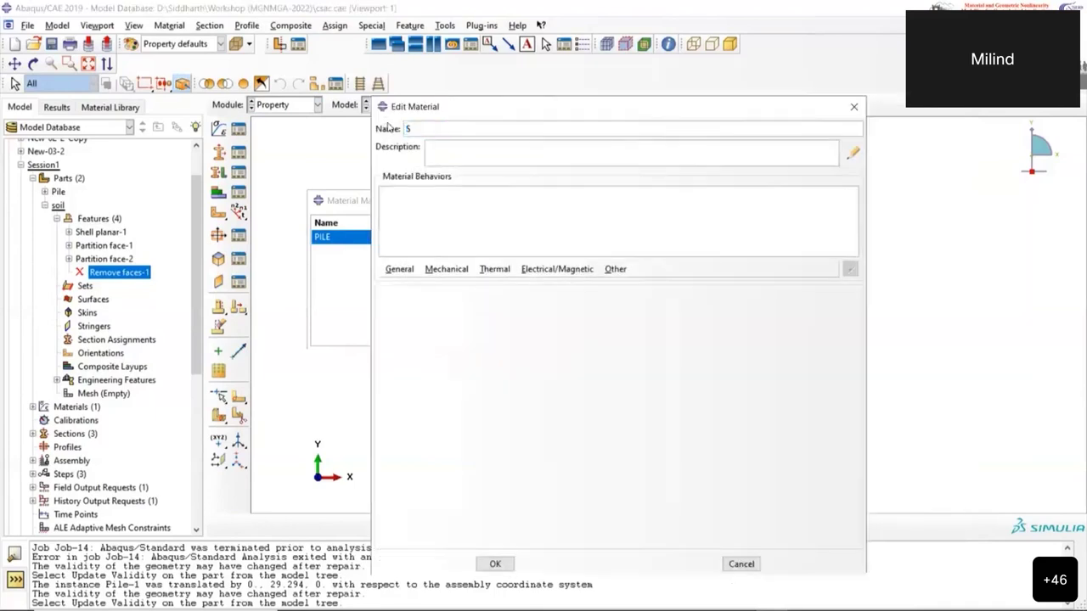
text(oil)
click(400, 269)
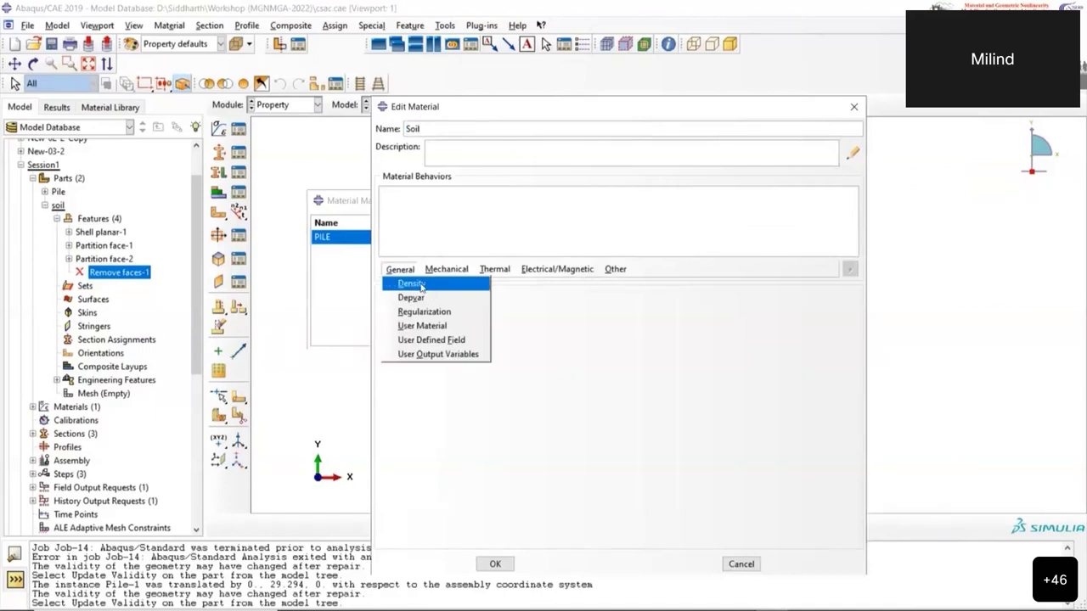
click(421, 286)
click(447, 270)
mouse_move(561, 281)
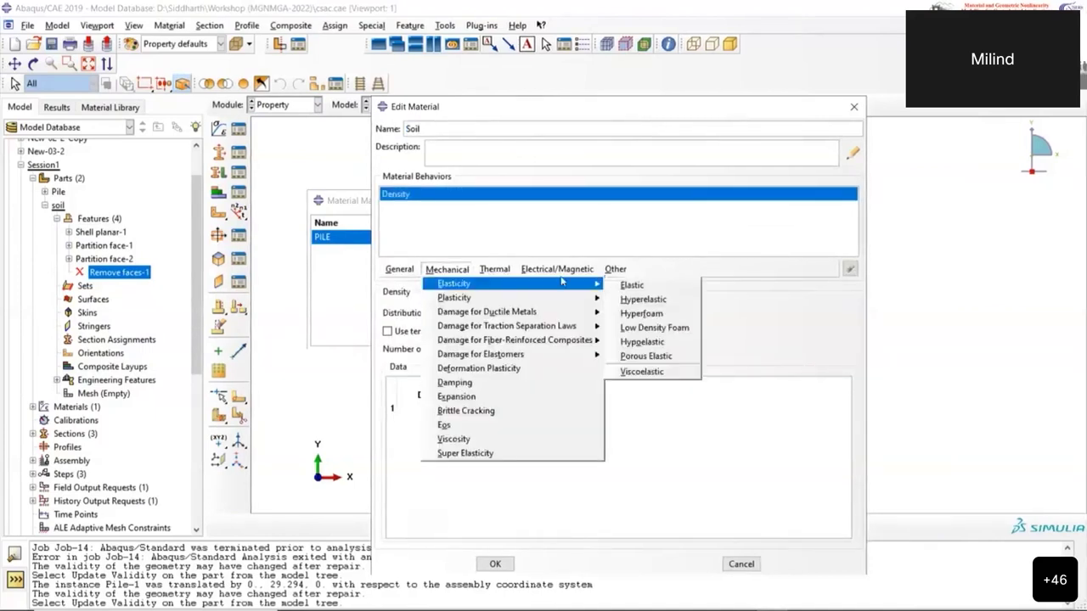
click(632, 286)
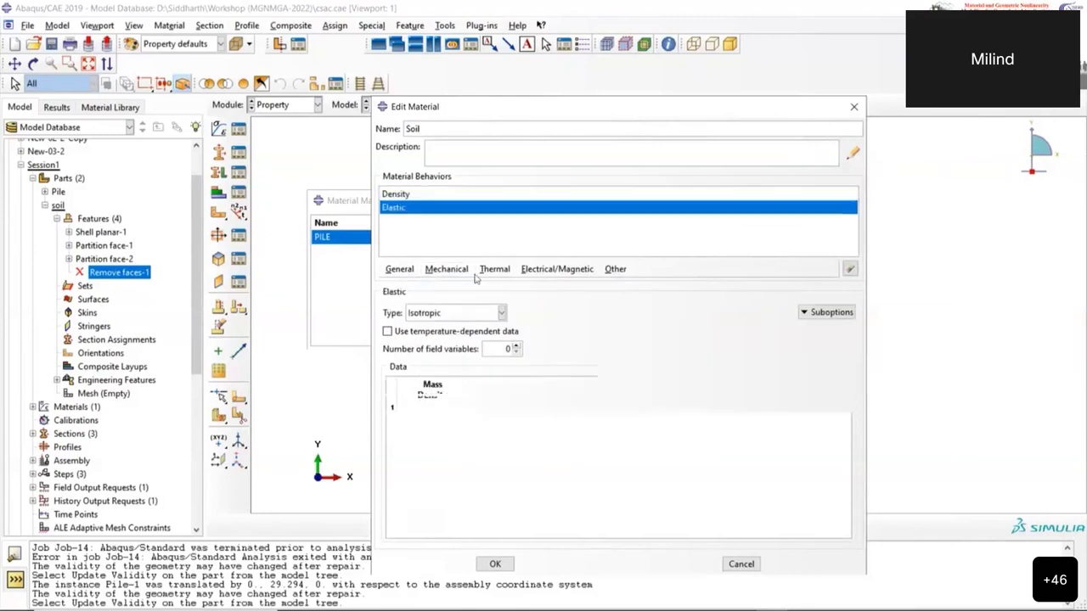
click(446, 269)
mouse_move(527, 297)
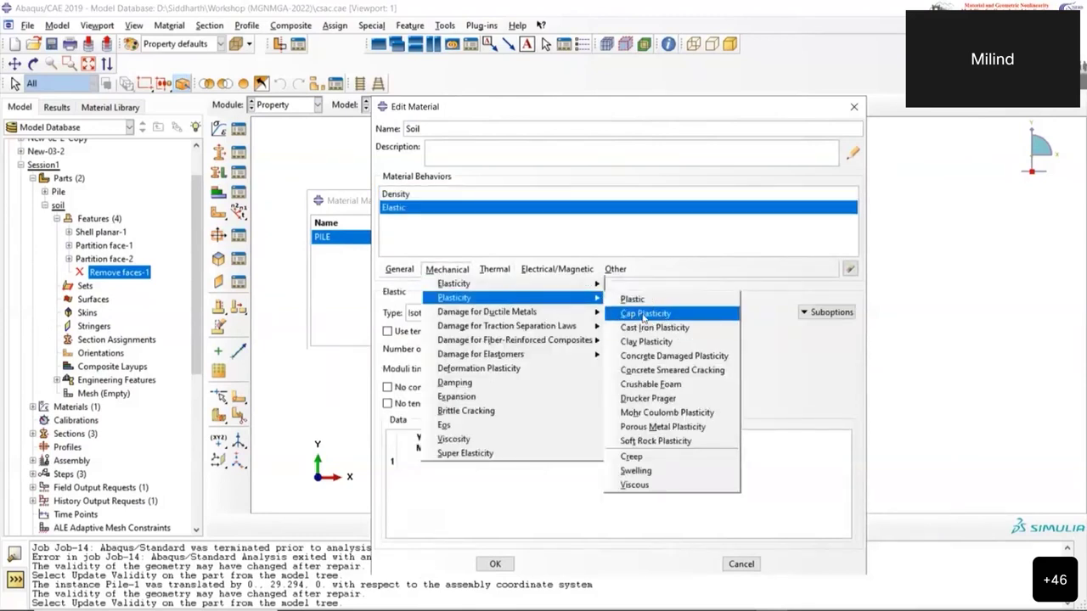
click(665, 315)
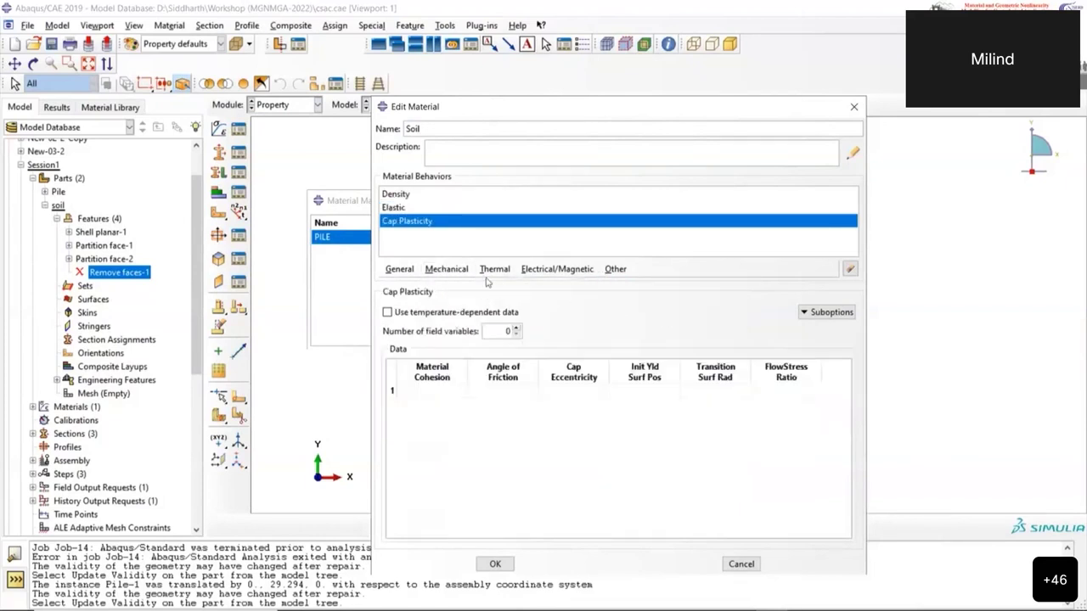
click(460, 270)
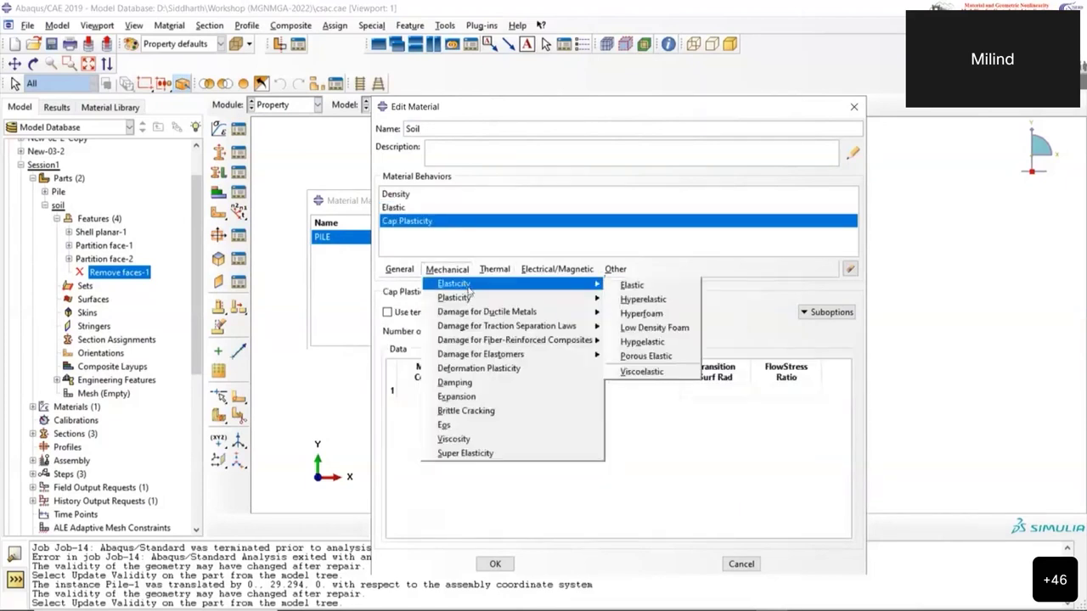
mouse_move(617, 272)
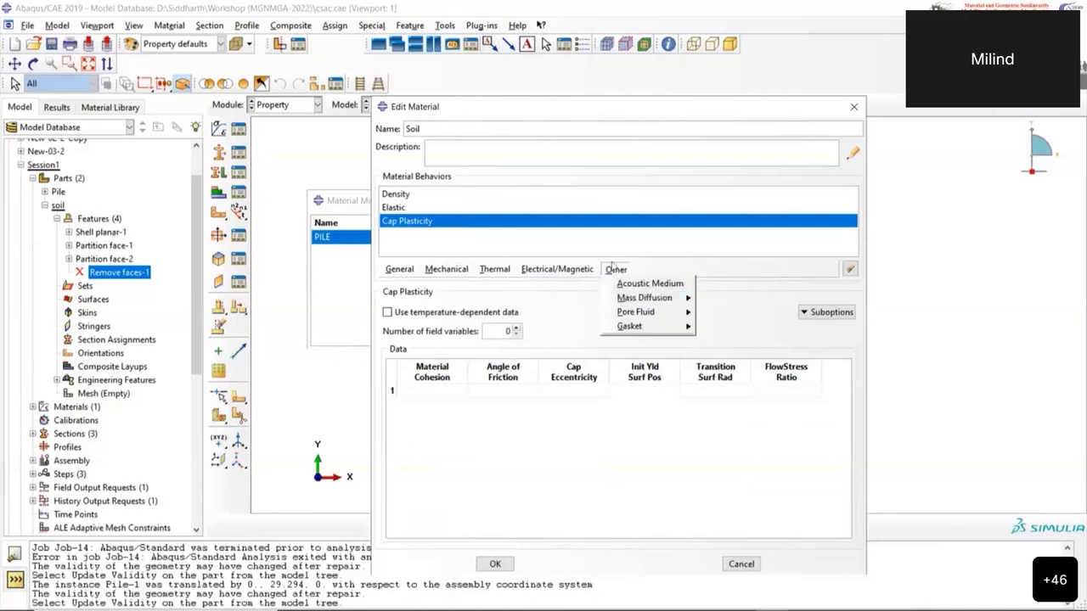
mouse_move(649, 313)
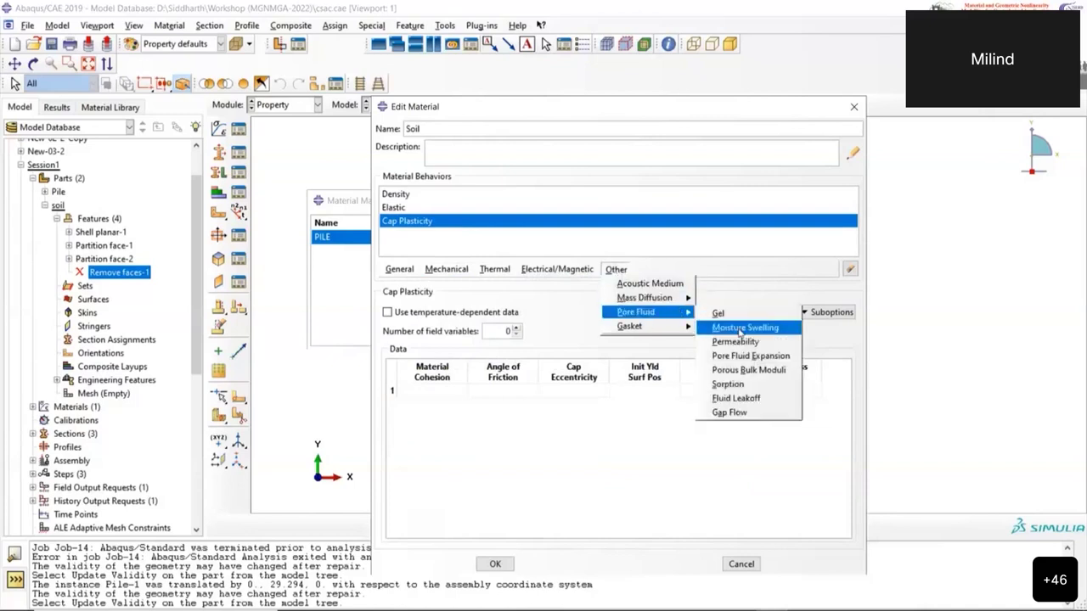
click(716, 341)
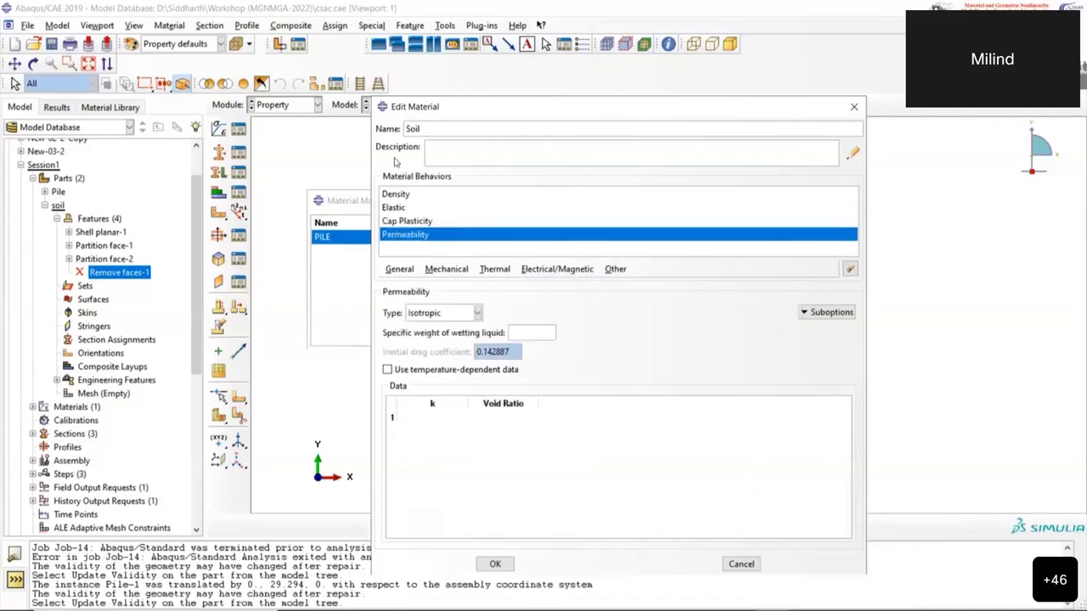
Enter the Soil permeability k value and a void ratio of 1.5
click(443, 416)
text(1)
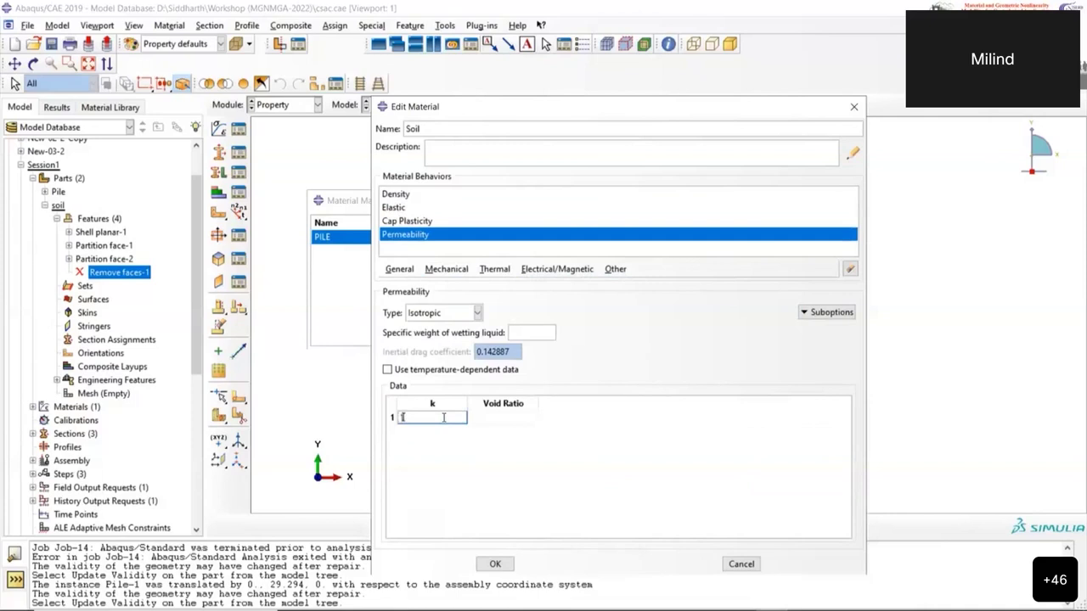
text(e-5)
click(499, 417)
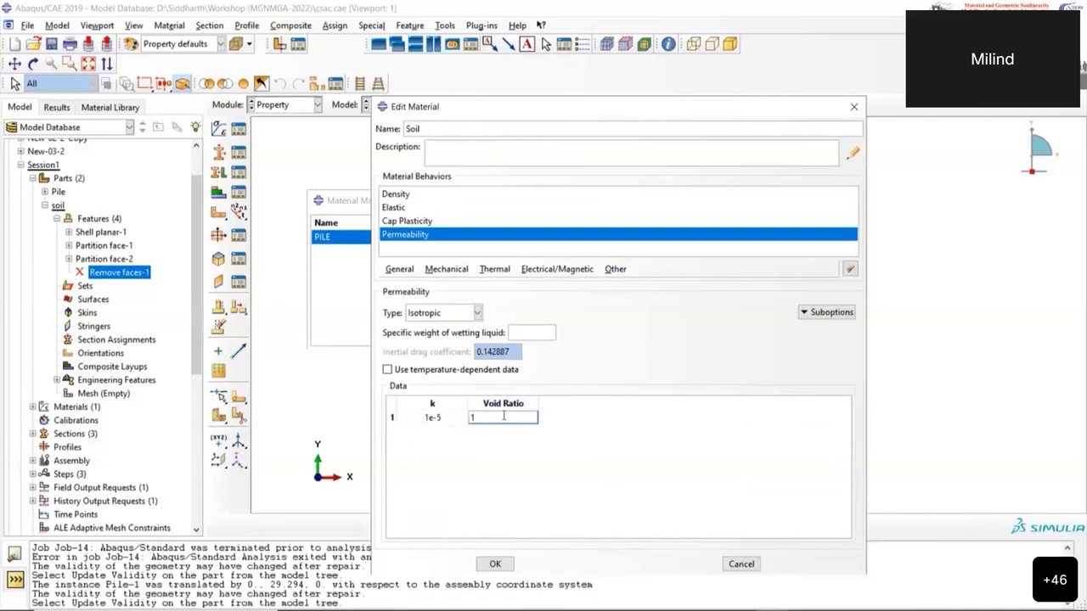
text(1.5)
click(447, 422)
click(448, 421)
key(BackSpace)
key(BackSpace)
text(-4)
Set the Soil mass density to 1733 and return to the Elastic data
click(405, 195)
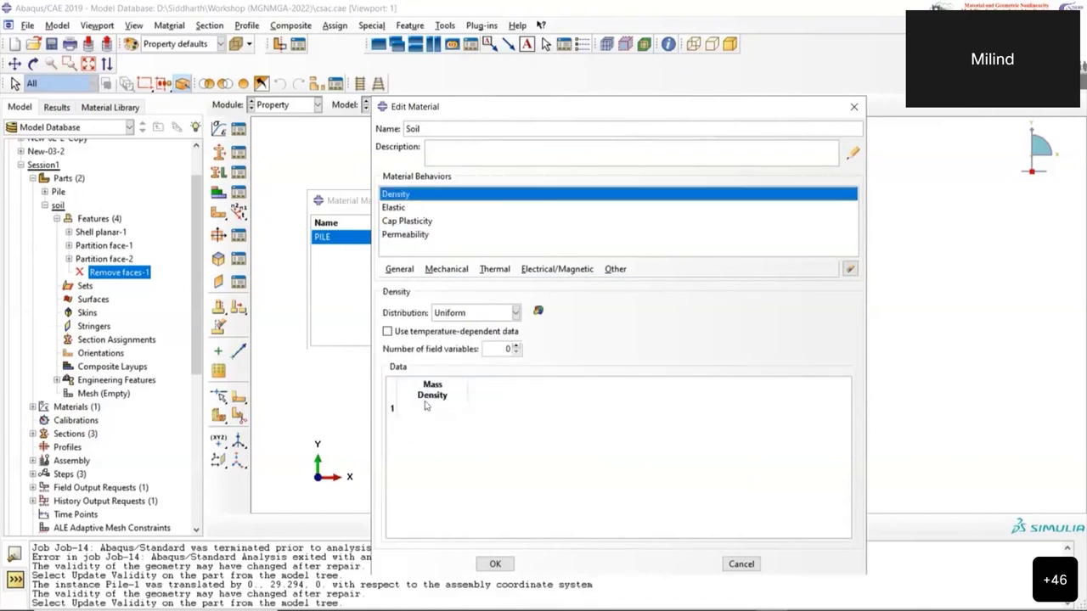
click(431, 408)
text(1733)
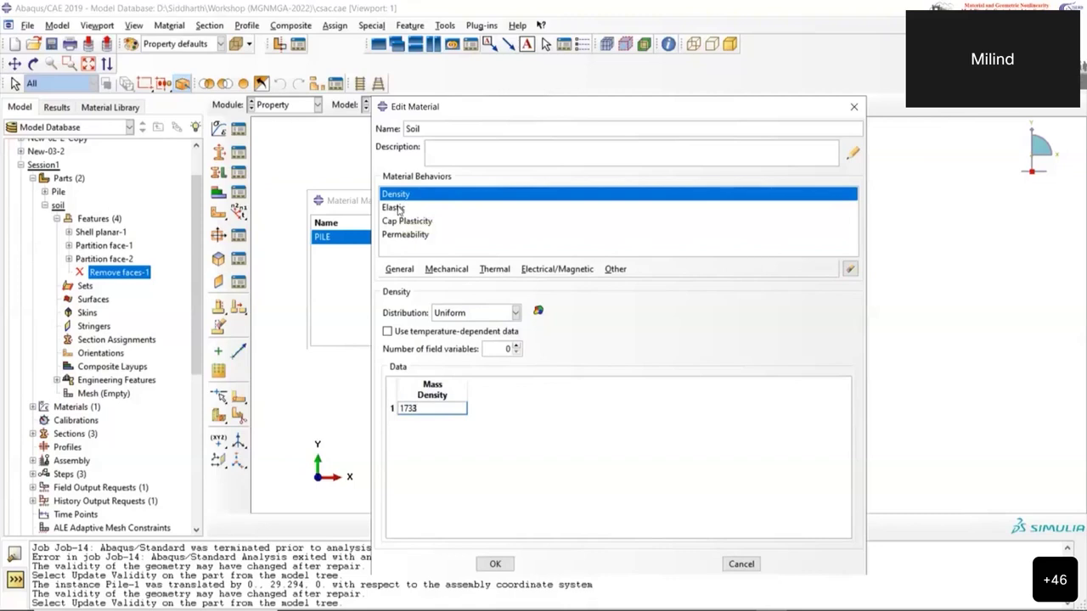
click(403, 209)
click(404, 195)
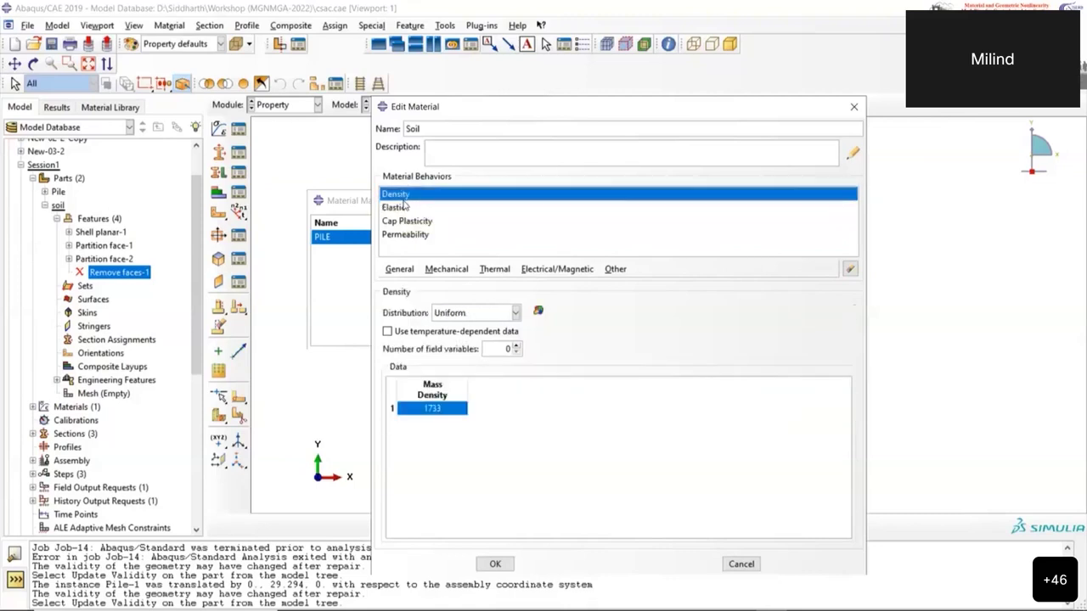
click(406, 207)
click(453, 461)
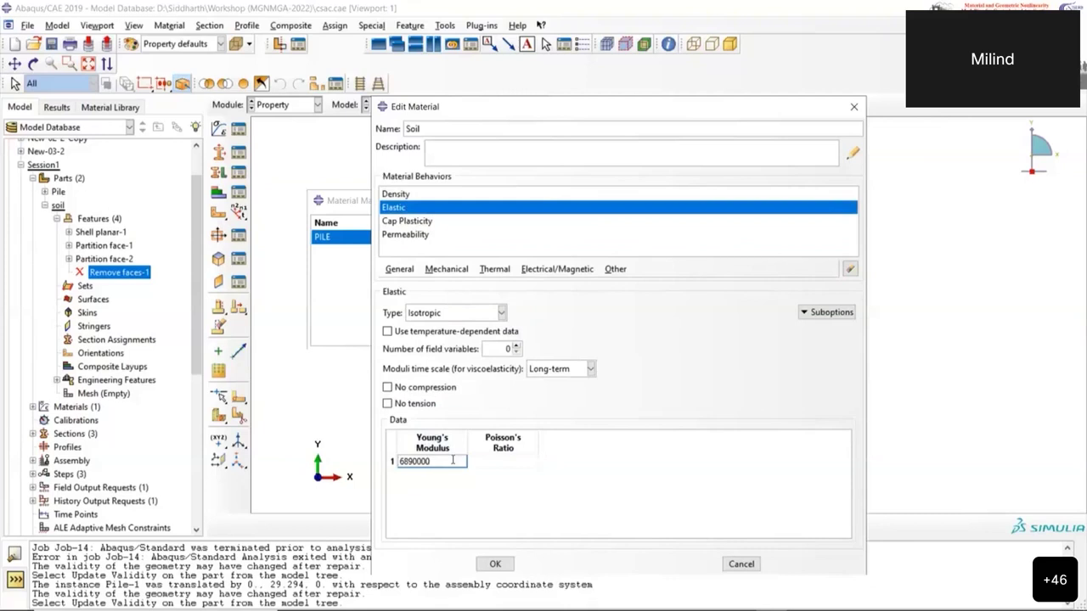
Give the Soil Elastic behaviour Young's modulus 68900000 and Poisson's ratio 0.3
text(68900000)
click(508, 462)
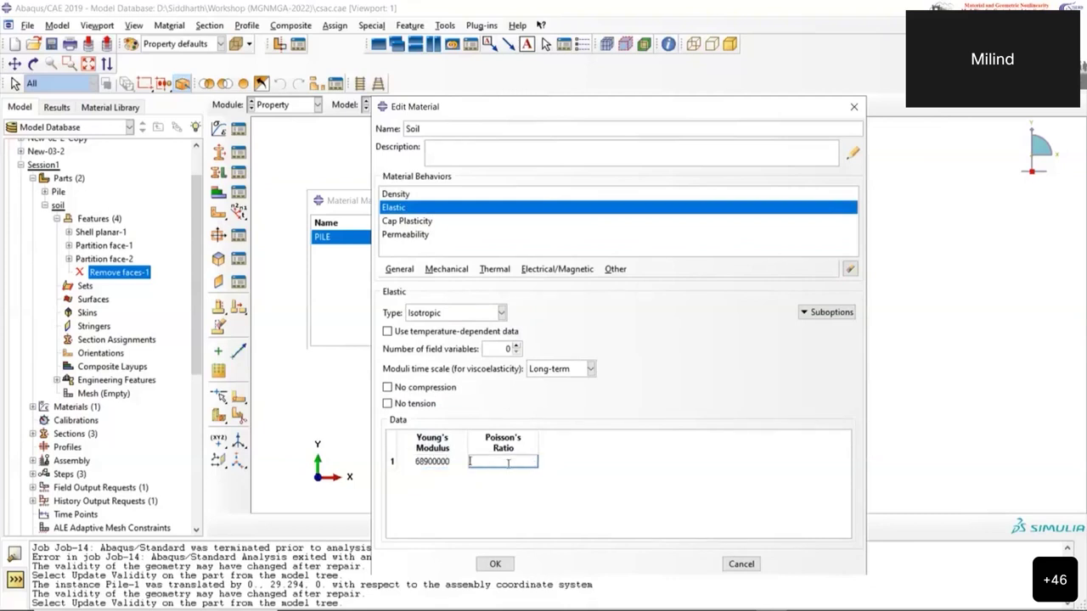
text(0)
click(405, 194)
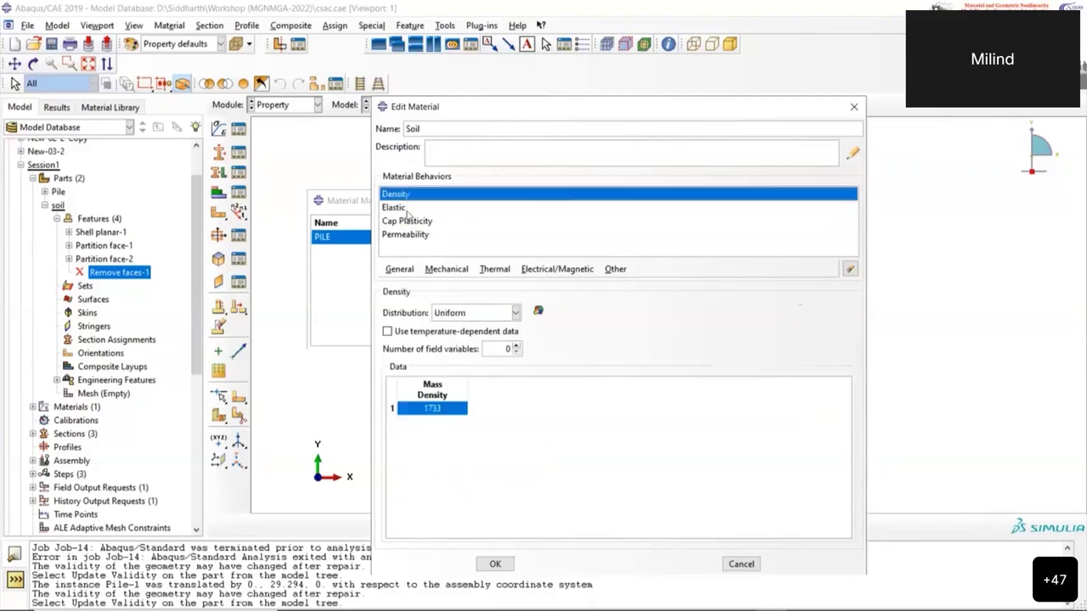
click(409, 220)
click(415, 235)
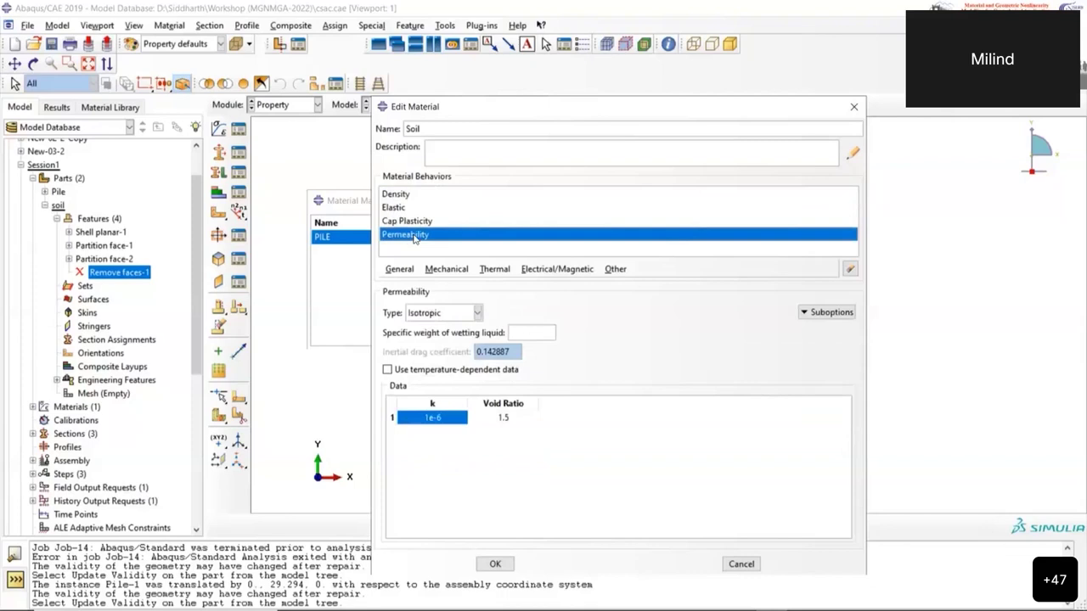
click(424, 222)
Fill Cap Plasticity: cohesion 1e-5, eccentricity 0.4, yield position 0, transition radius 0.1, flow stress ratio 0.778
click(447, 391)
text(1e-5)
click(511, 391)
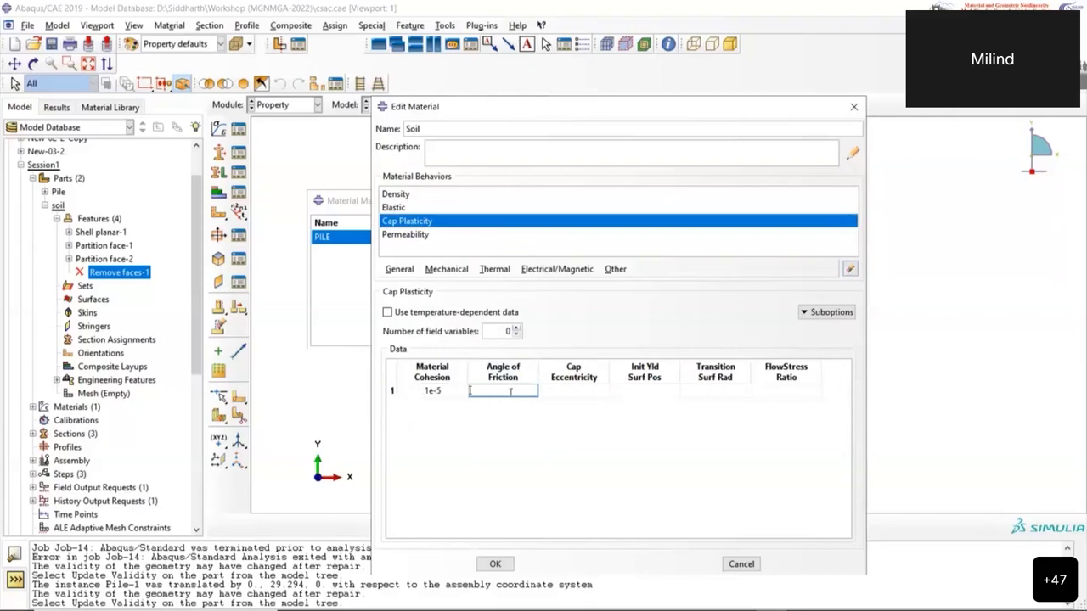
click(580, 390)
text(0.4)
click(657, 391)
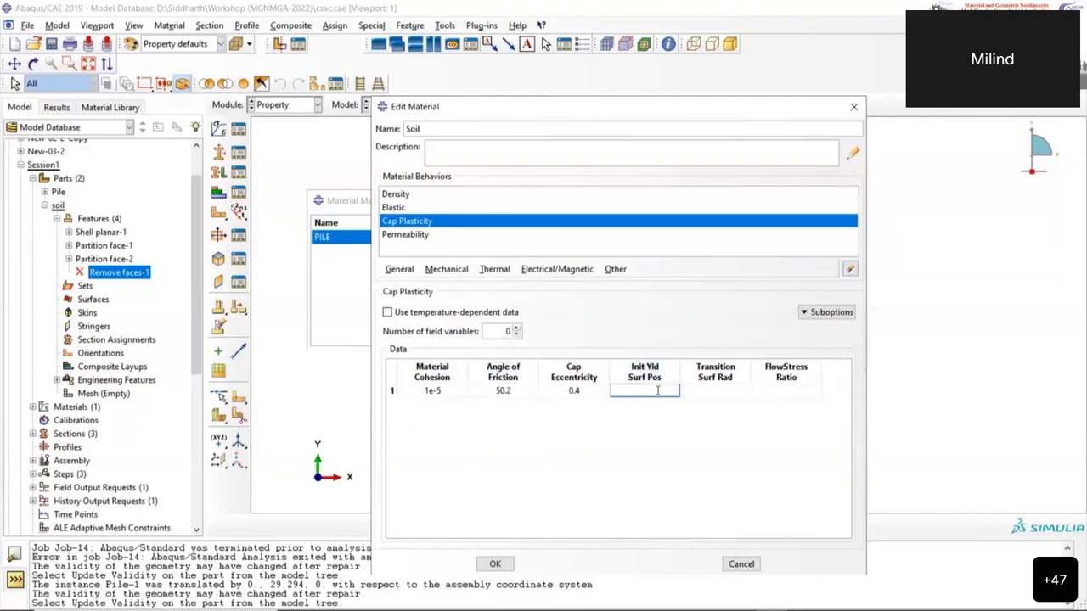
text(0)
click(700, 392)
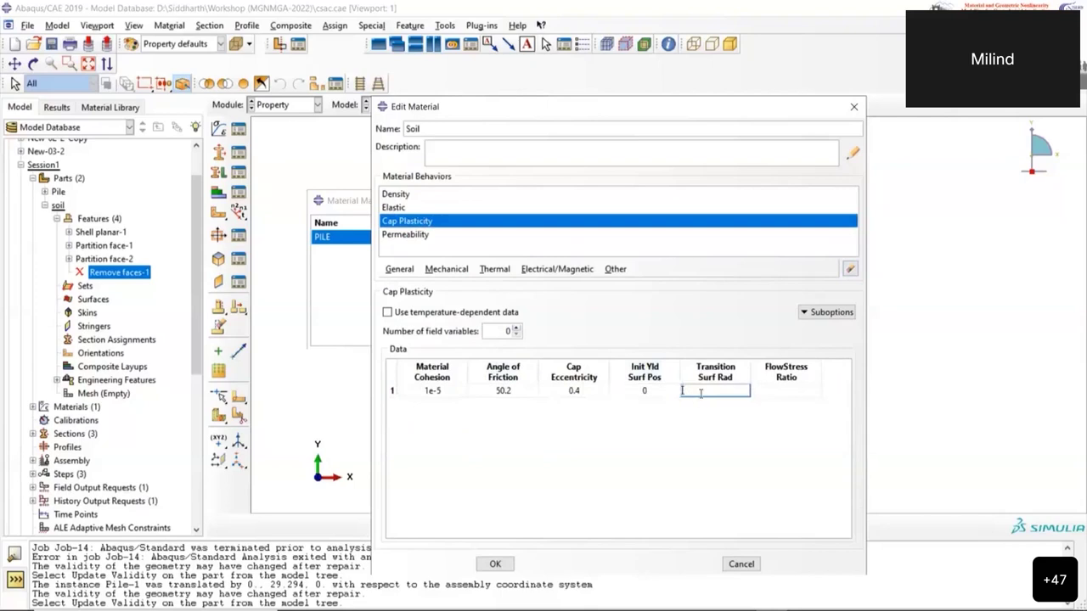
text(0.1)
click(814, 389)
text(0.778)
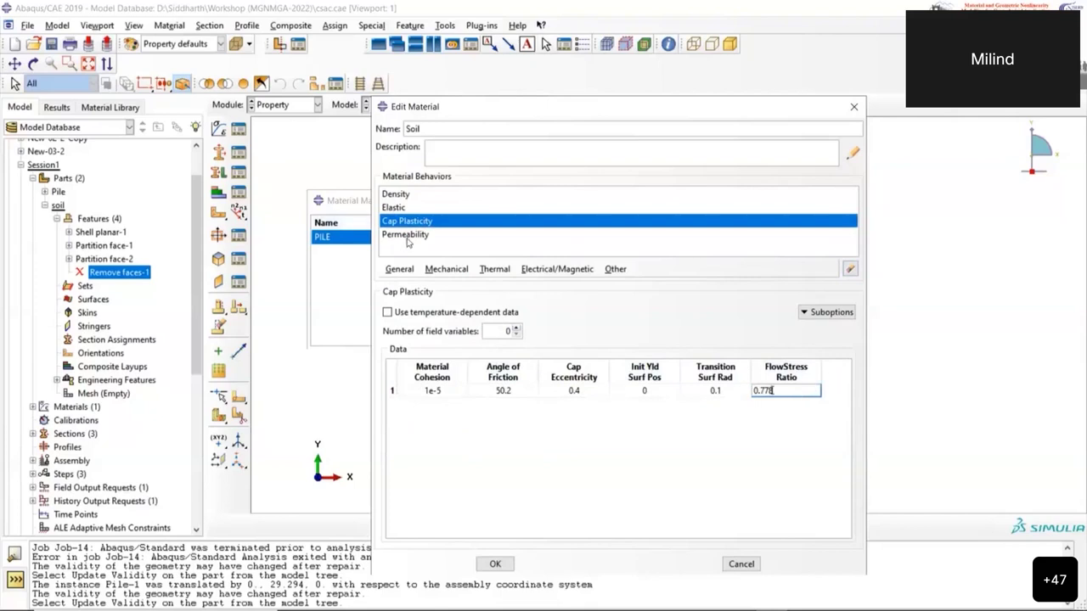
Set the wetting liquid specific weight to 9810 and save the Soil material
click(408, 236)
click(400, 208)
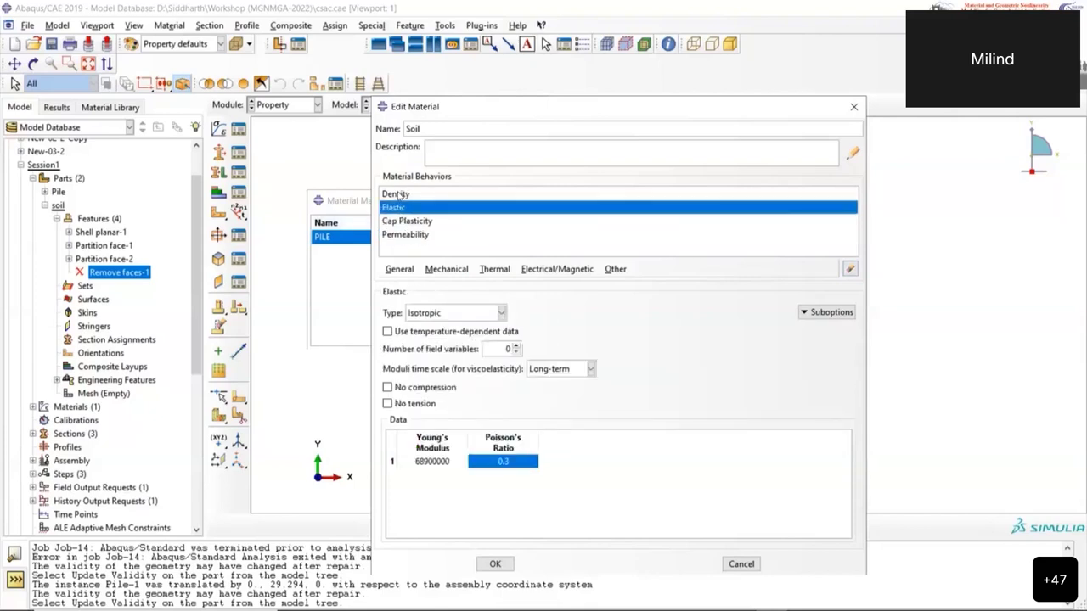
click(399, 195)
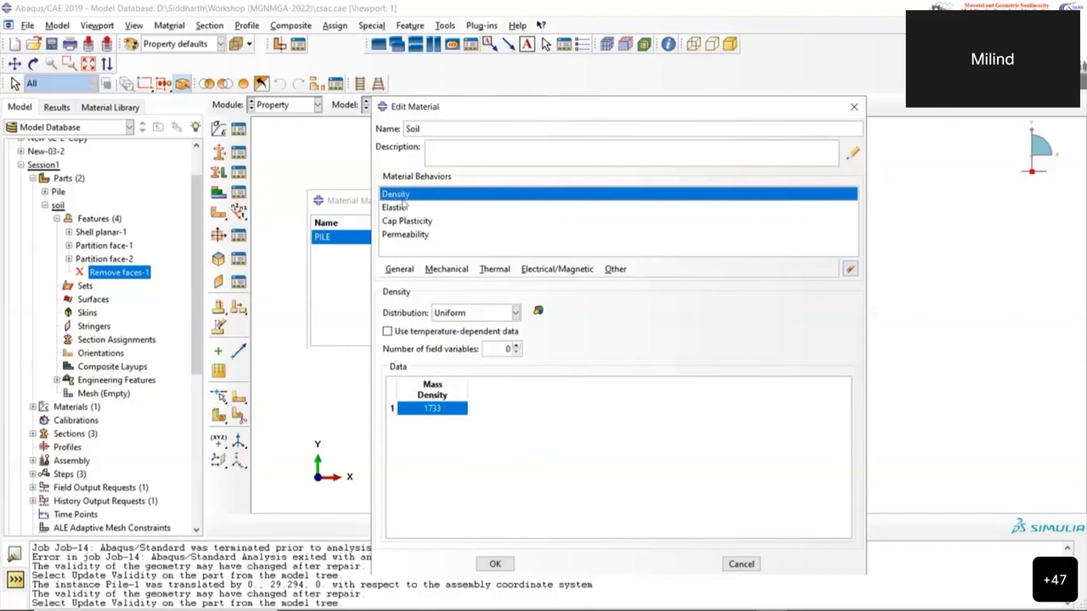
click(405, 235)
click(533, 334)
text(9)
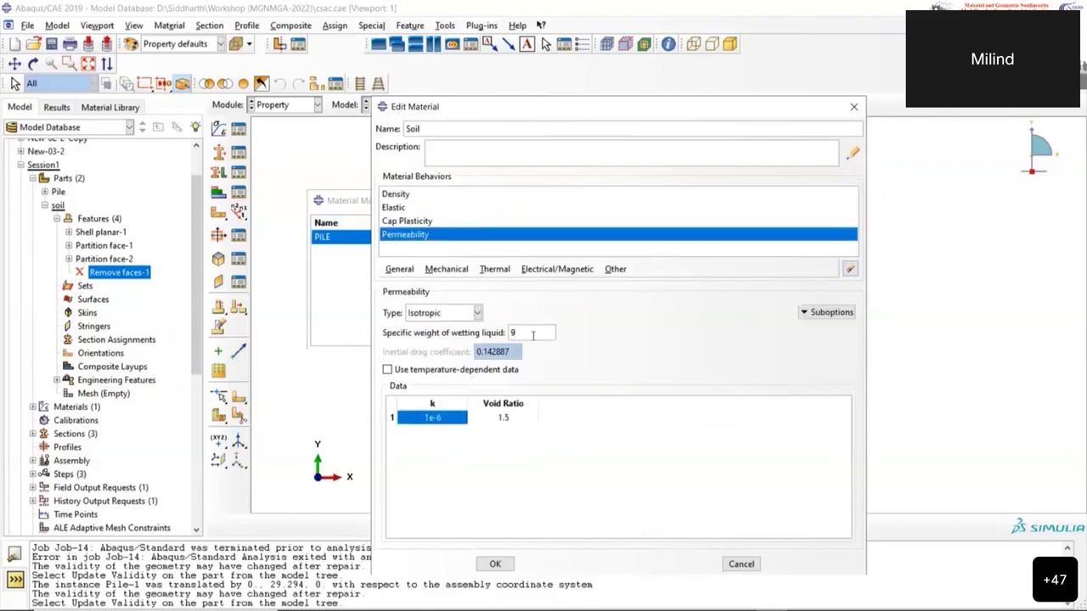
text(810)
click(498, 564)
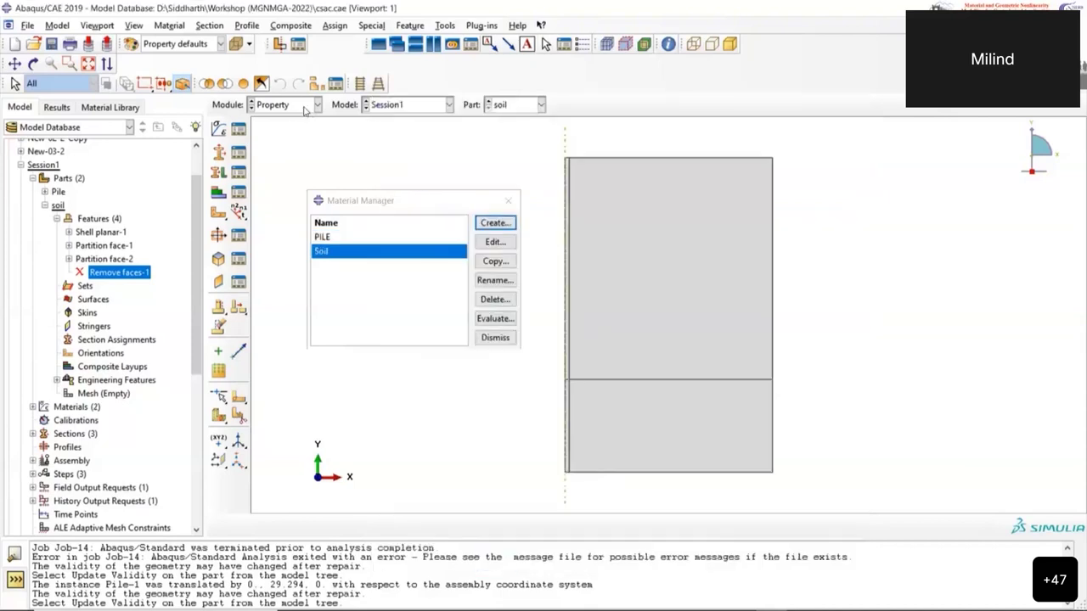
In the Assembly module, add a dependent instance of the soil part
click(508, 204)
click(272, 105)
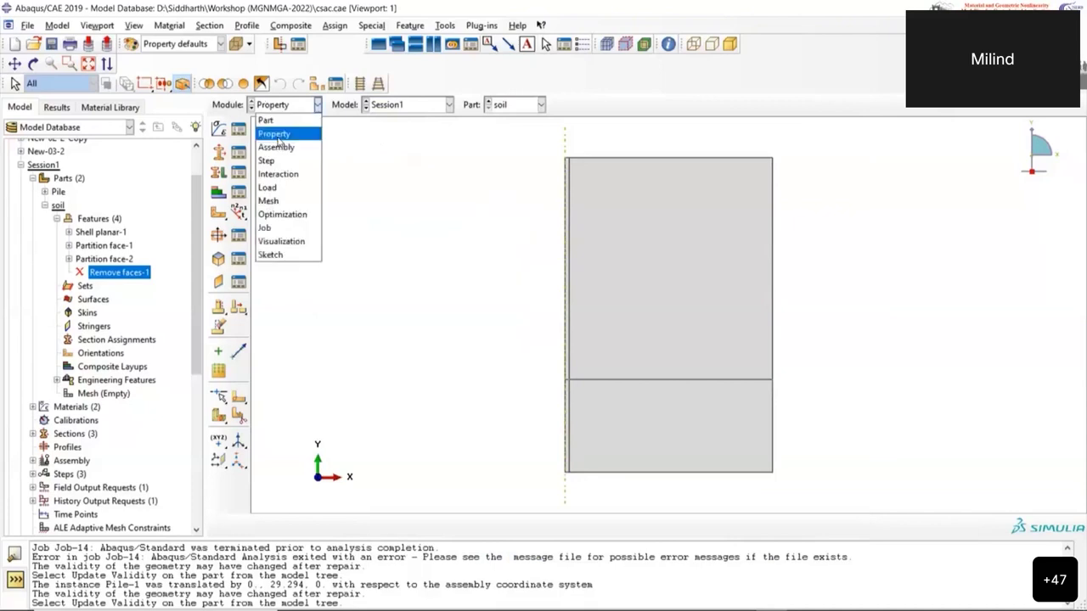
click(277, 147)
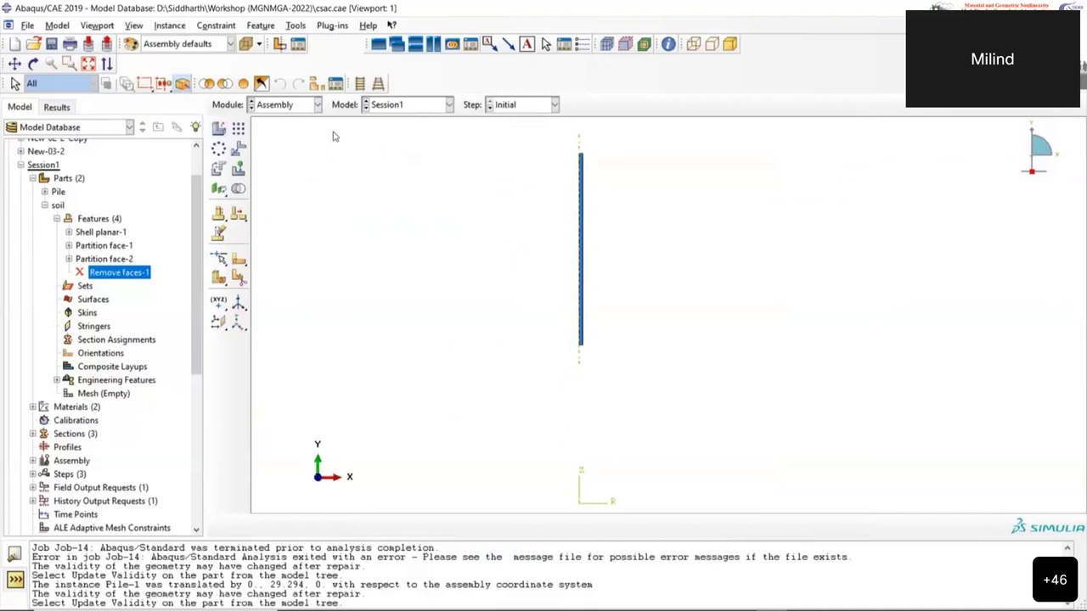
click(220, 130)
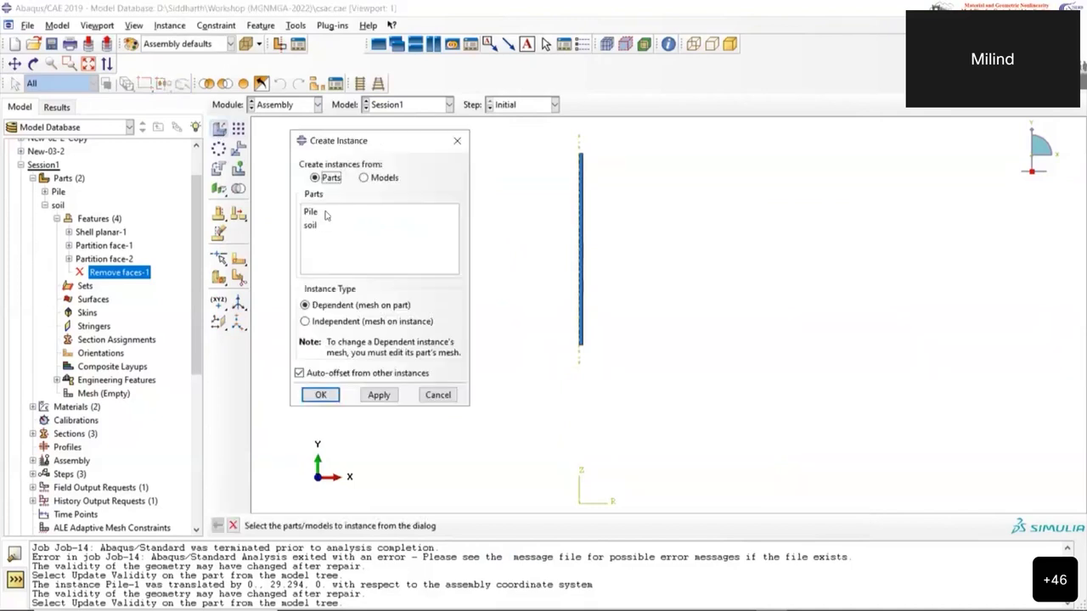
click(327, 225)
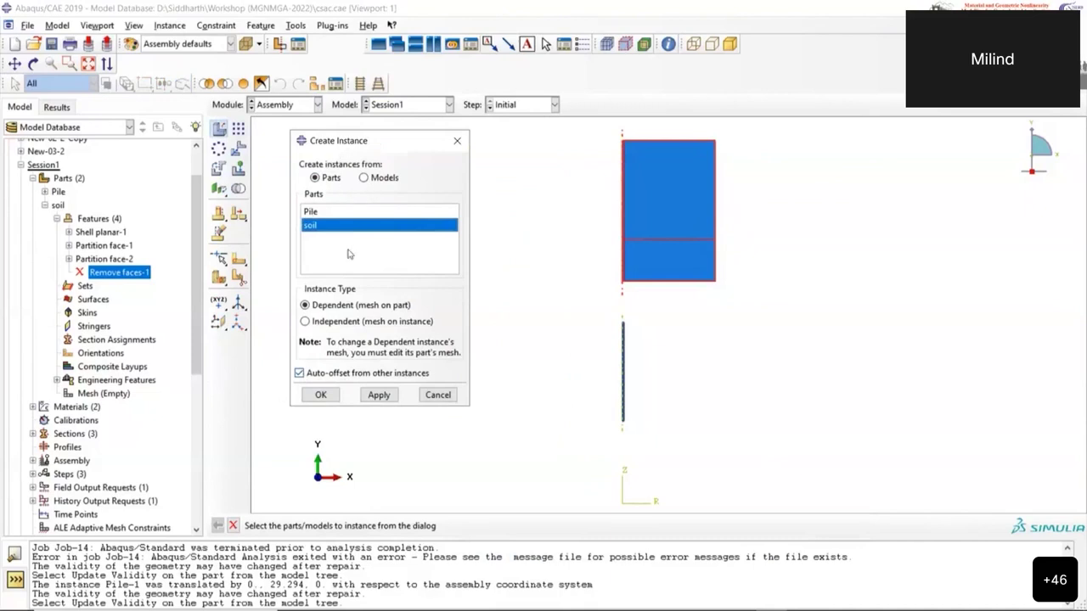
click(333, 397)
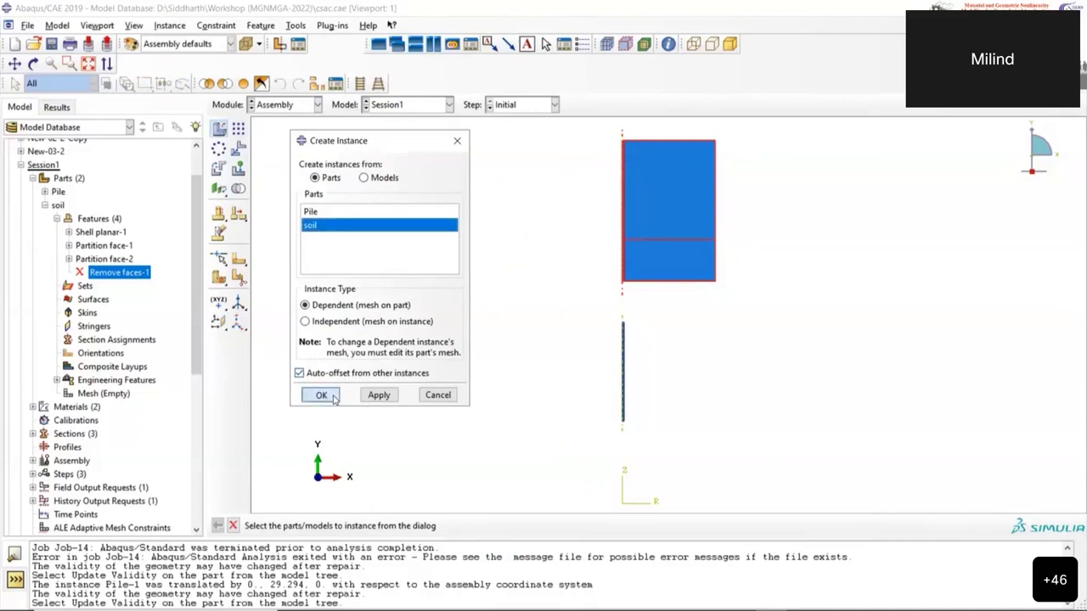
Translate the pile instance from its top end to the soil's top-left corner on the axis
click(240, 149)
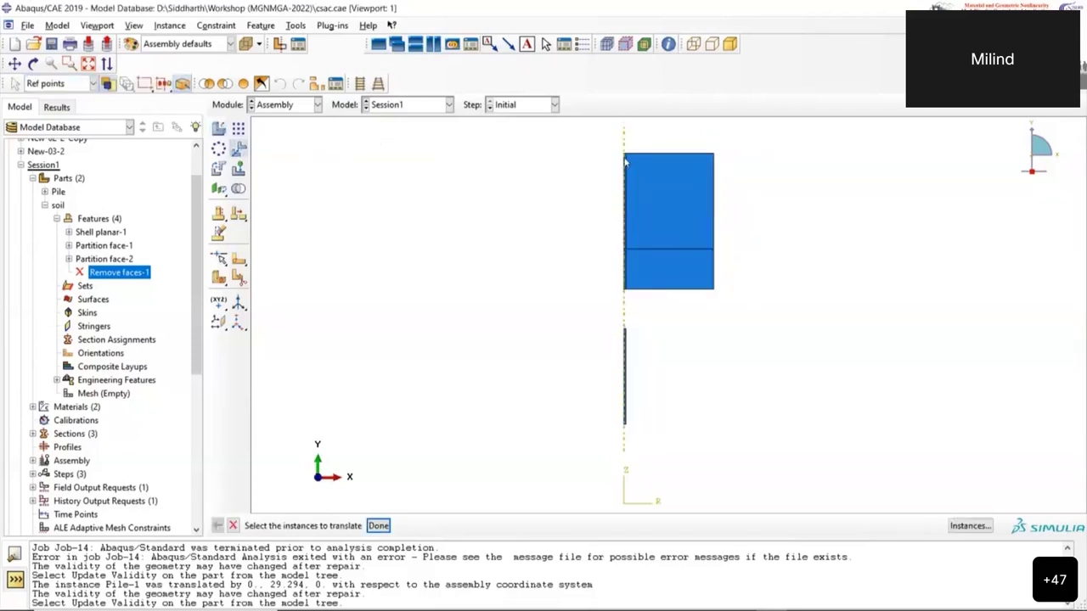
drag(683, 363, 553, 379)
click(378, 525)
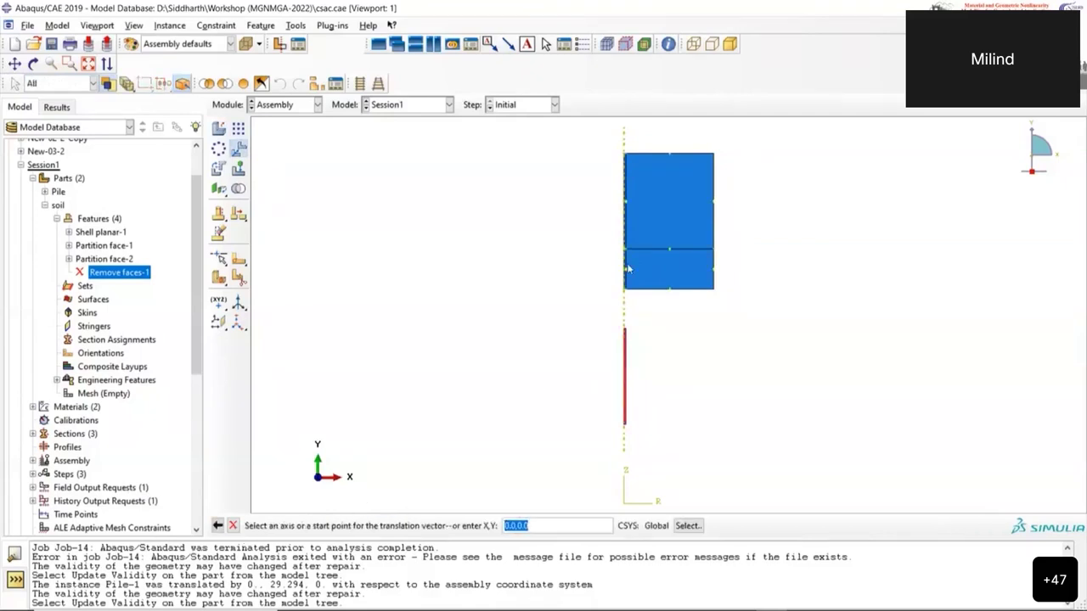
scroll(663, 343, up, 1)
scroll(614, 328, up, 4)
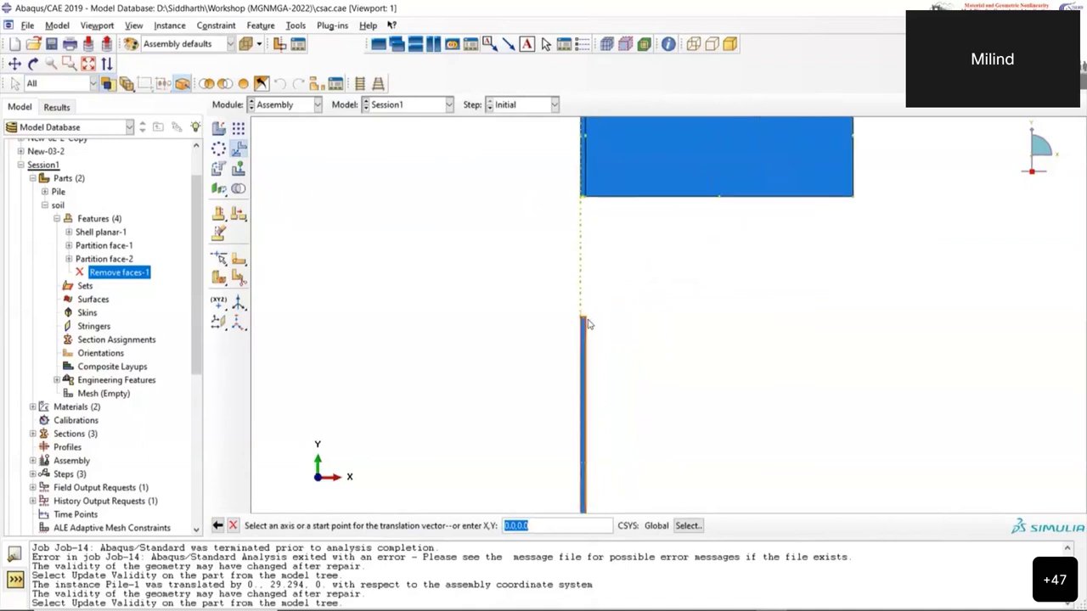
click(582, 317)
scroll(645, 318, down, 3)
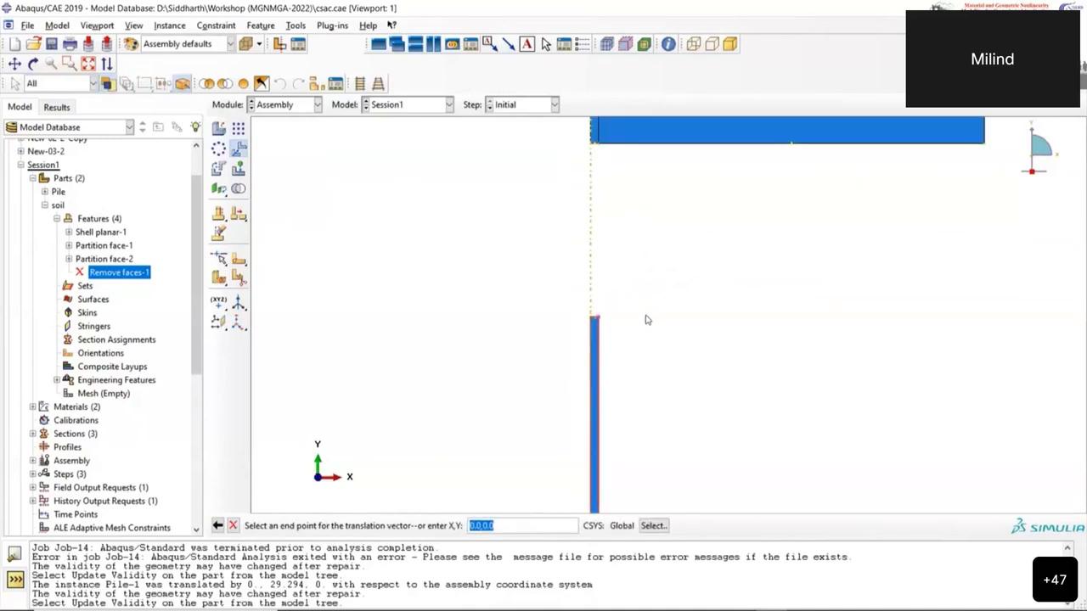
scroll(649, 247, down, 3)
scroll(644, 189, up, 4)
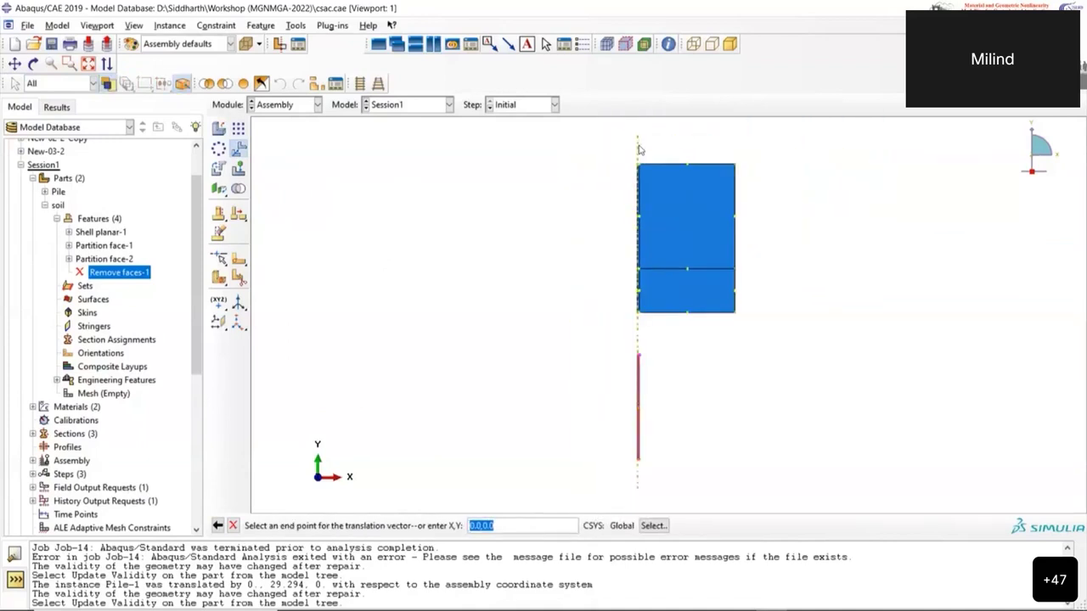
scroll(644, 170, up, 4)
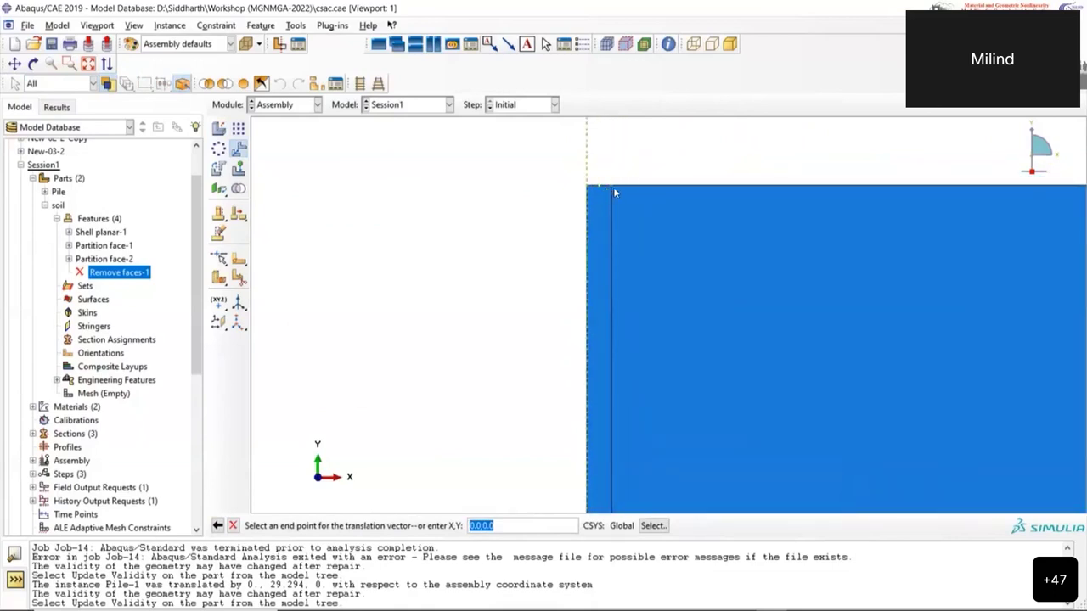
click(612, 189)
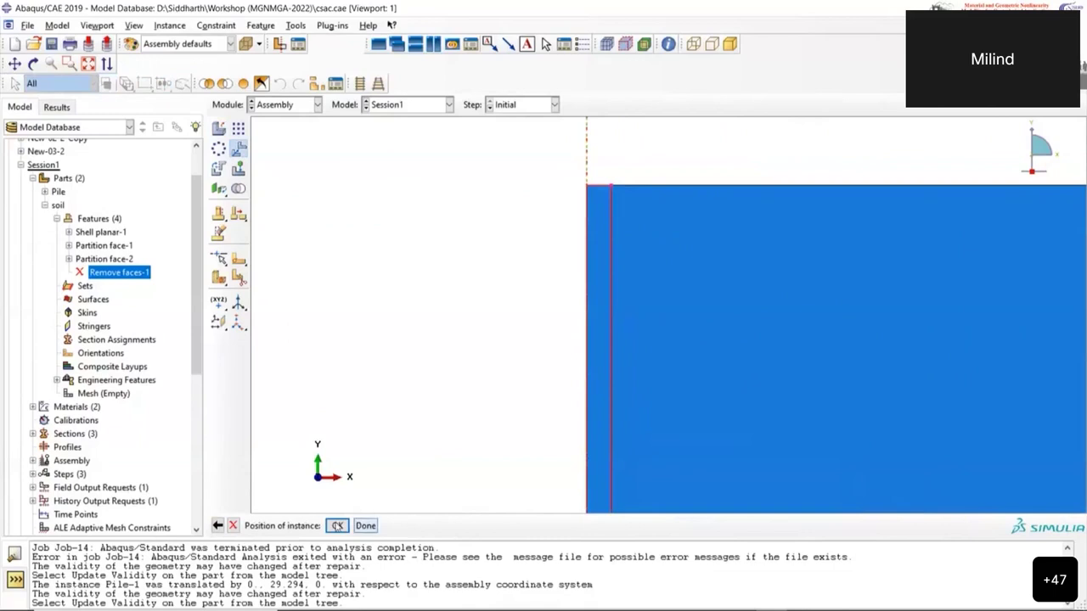
scroll(459, 388, down, 5)
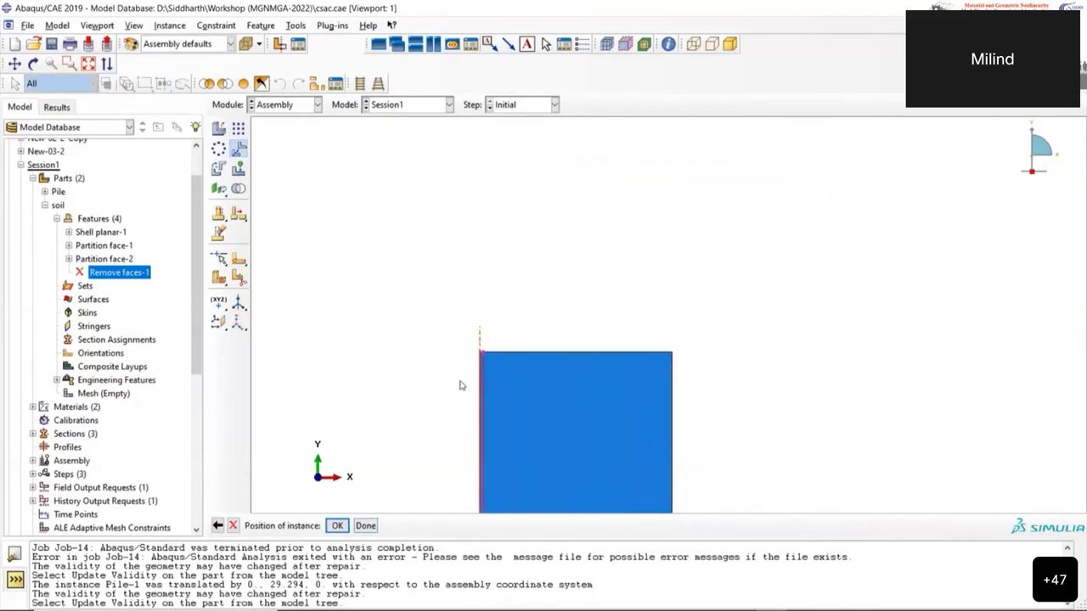
scroll(460, 388, down, 4)
scroll(445, 476, up, 5)
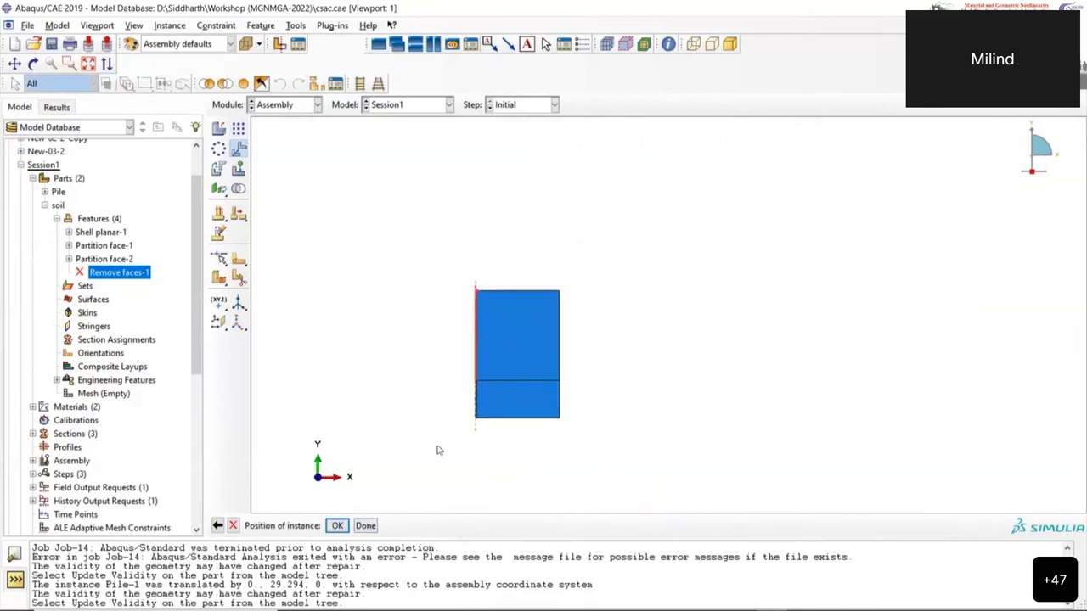
click(366, 526)
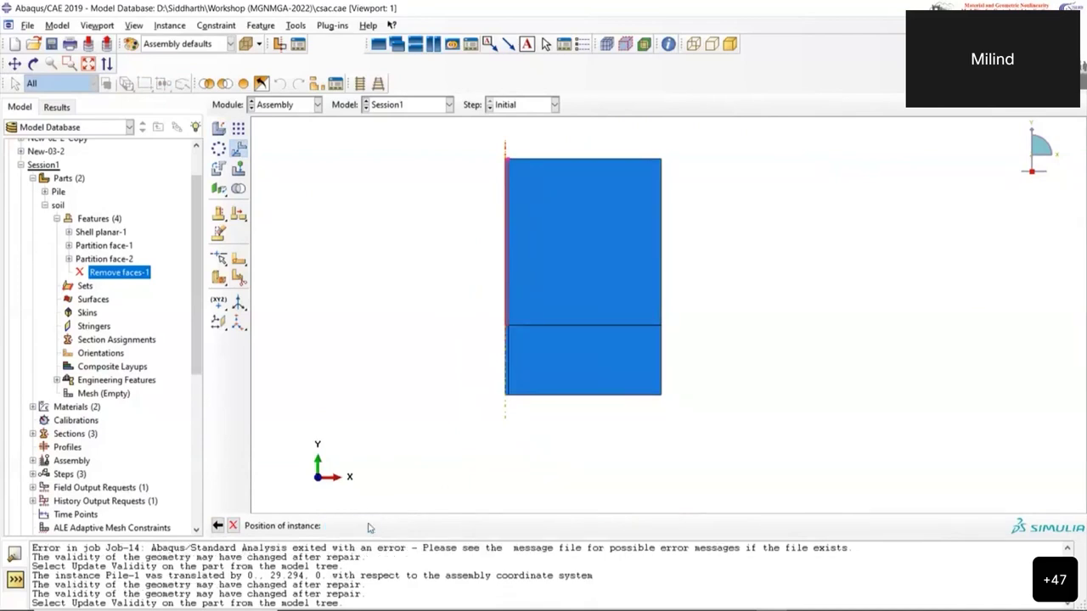
scroll(514, 170, down, 1)
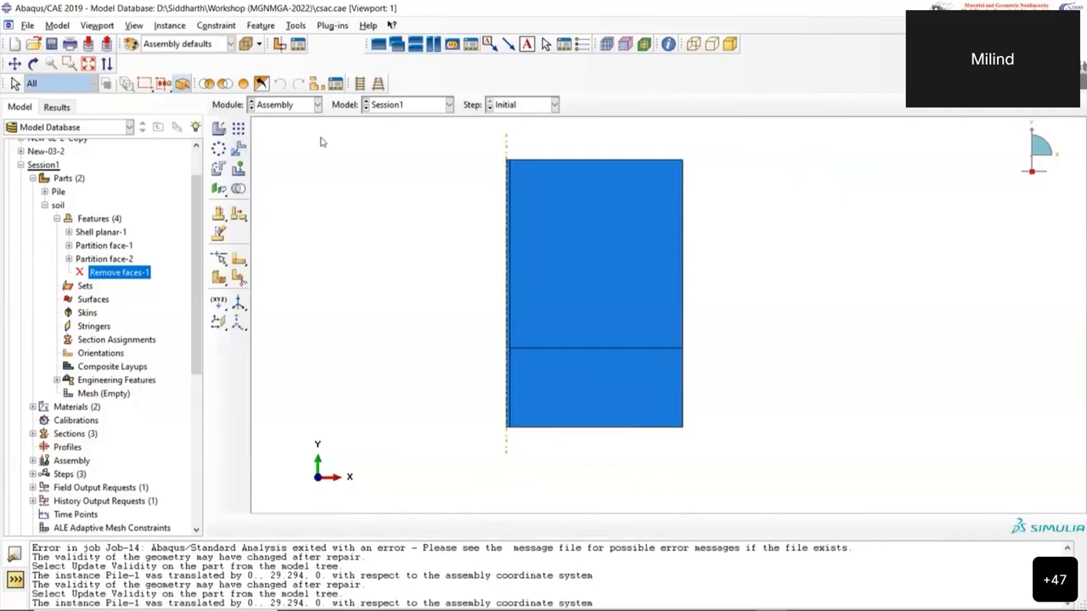
In the Step module, begin a Soils step named Loading, then discard that attempt
click(287, 105)
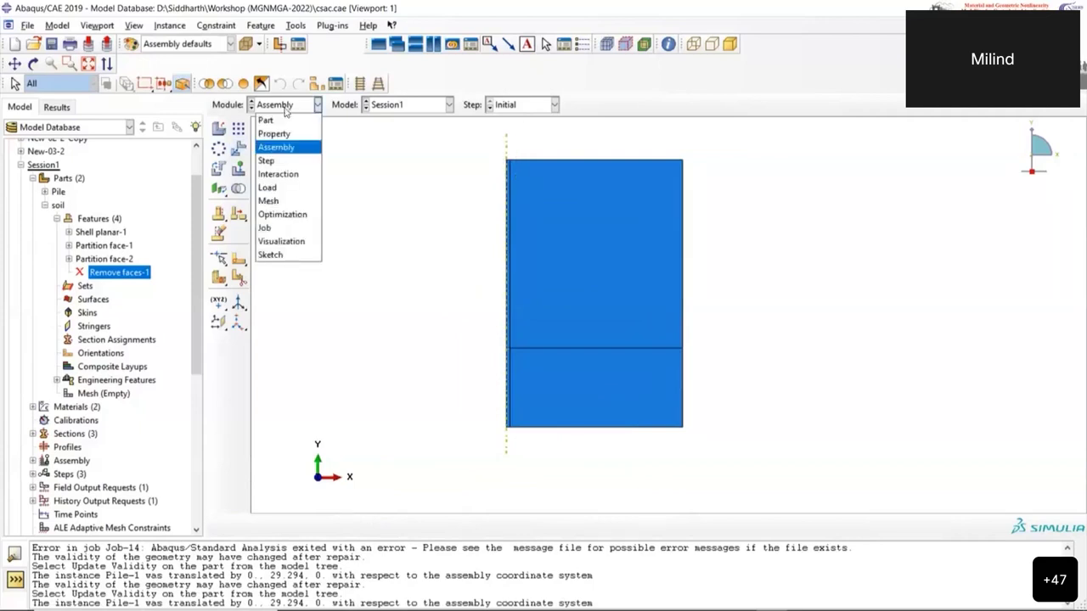
click(287, 160)
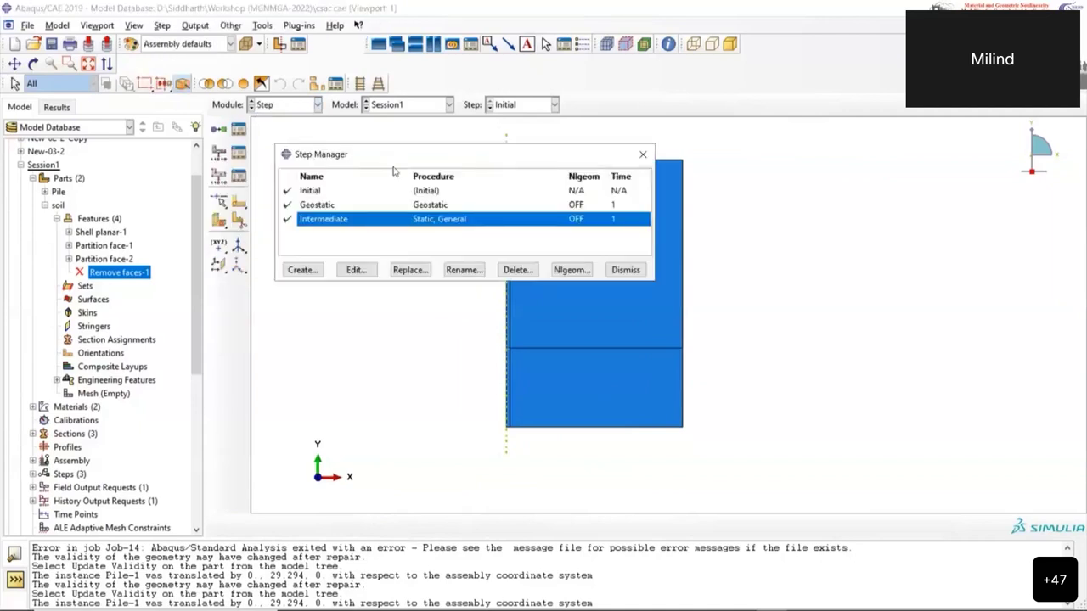
drag(387, 166, 383, 172)
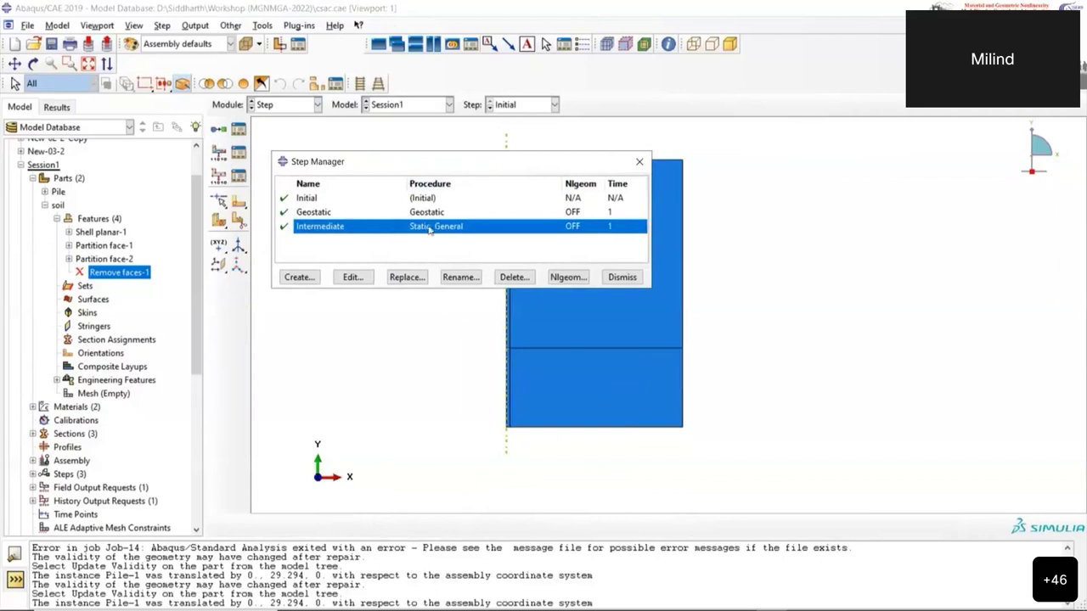
click(299, 278)
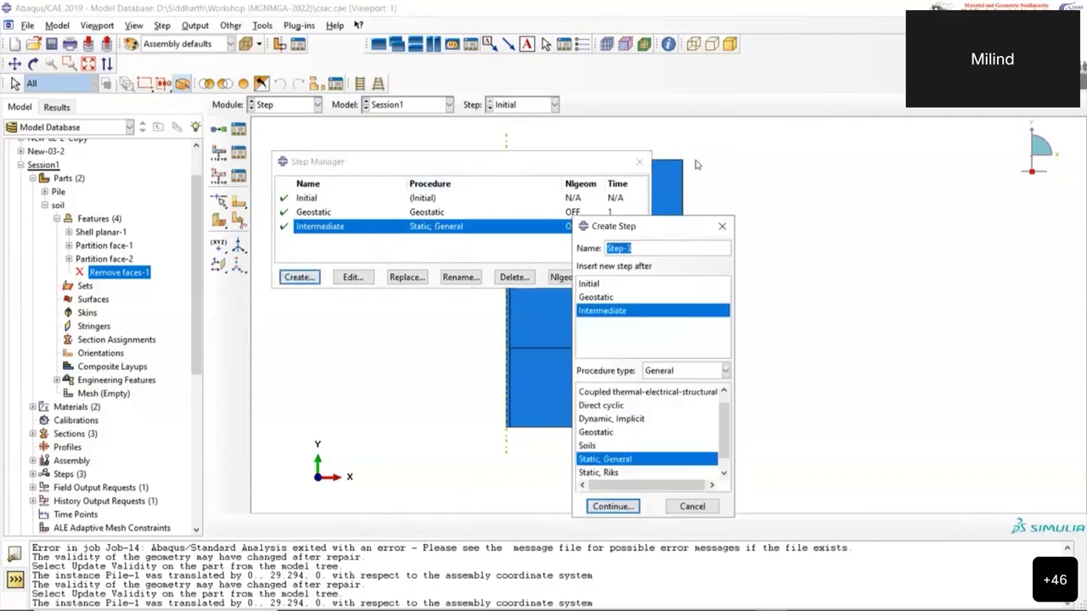
text(Loading)
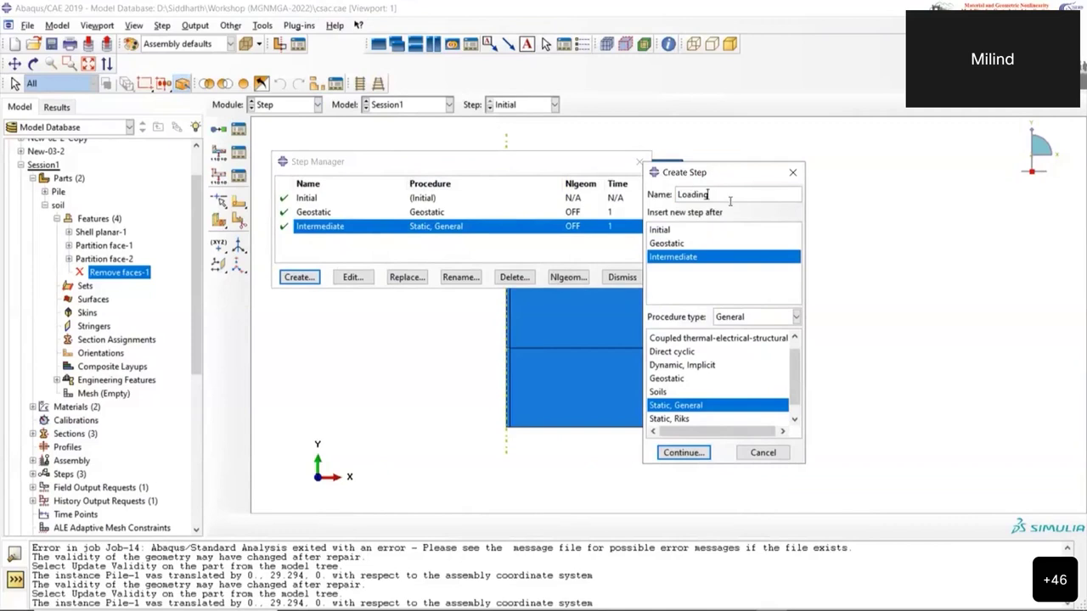
click(661, 392)
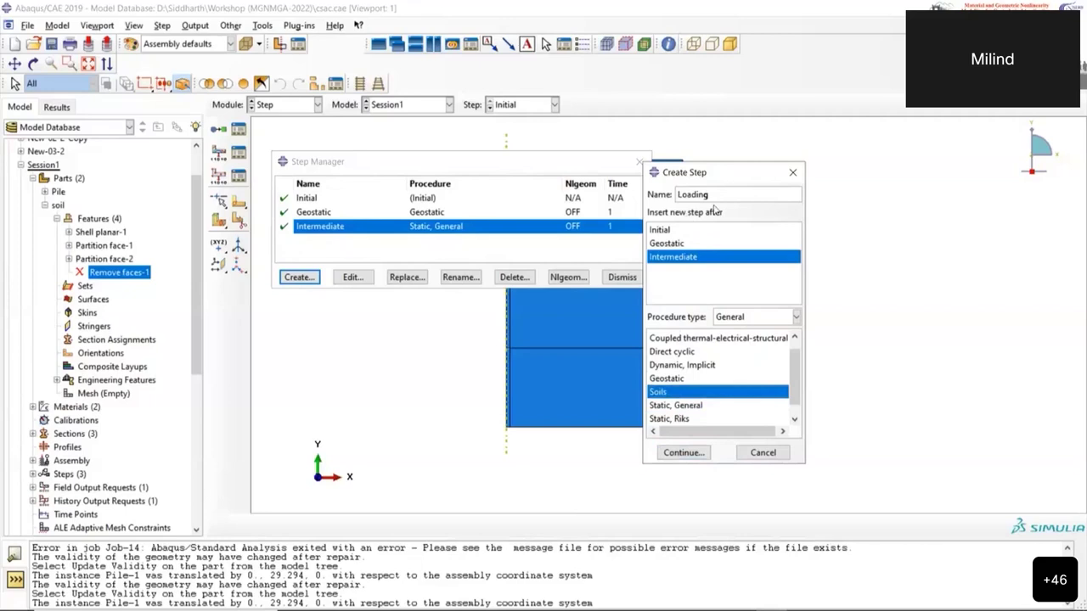
click(698, 455)
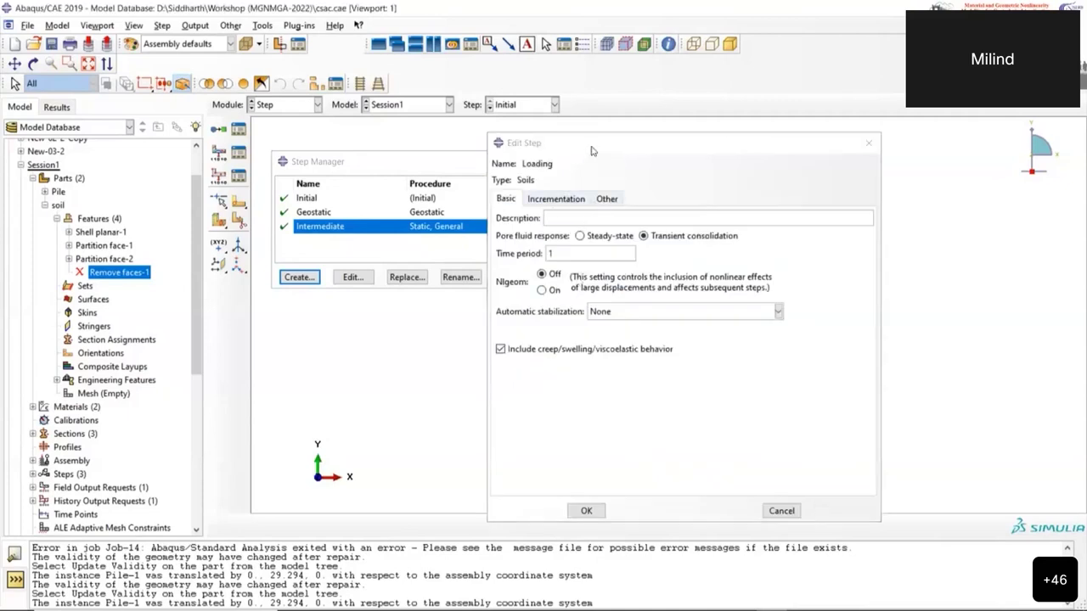
drag(505, 133, 416, 114)
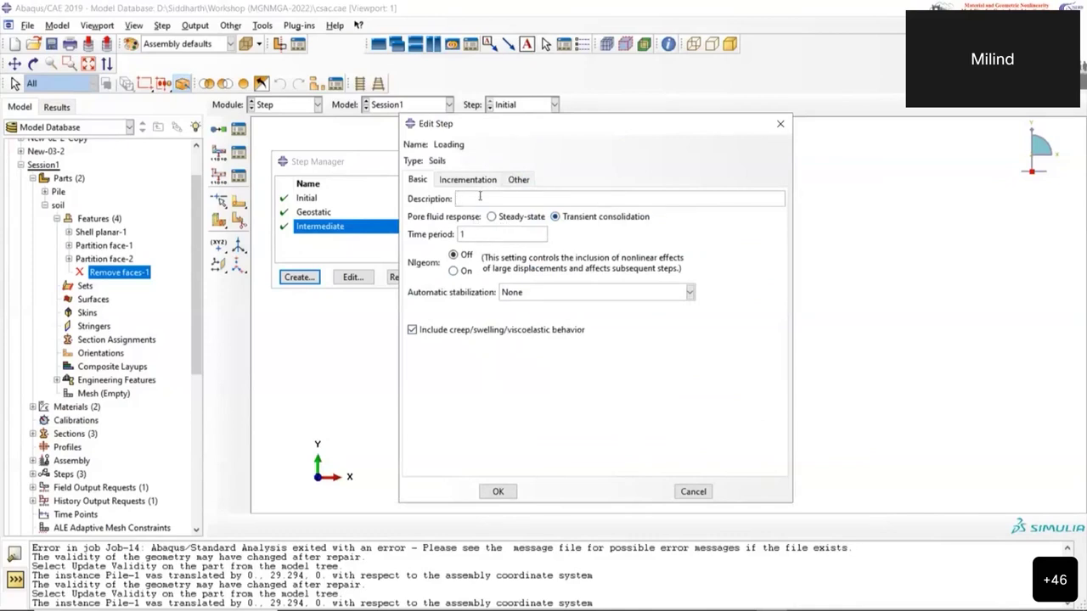
click(780, 123)
Recreate the Soils step named Loading after Intermediate and proceed to its settings
click(300, 278)
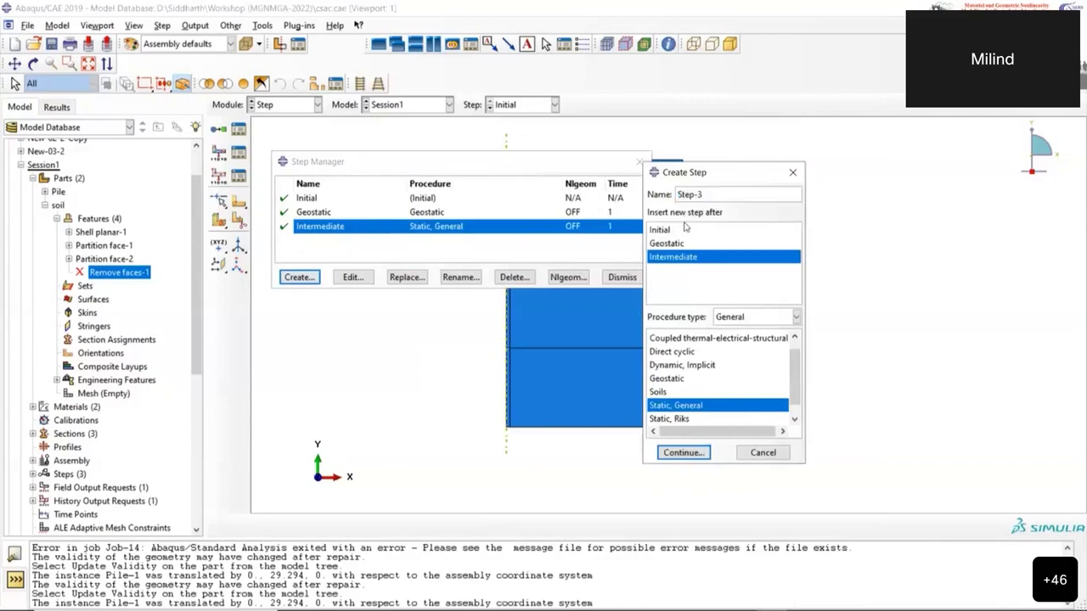
drag(707, 194, 660, 194)
text(L)
key(BackSpace)
text(oading)
click(668, 392)
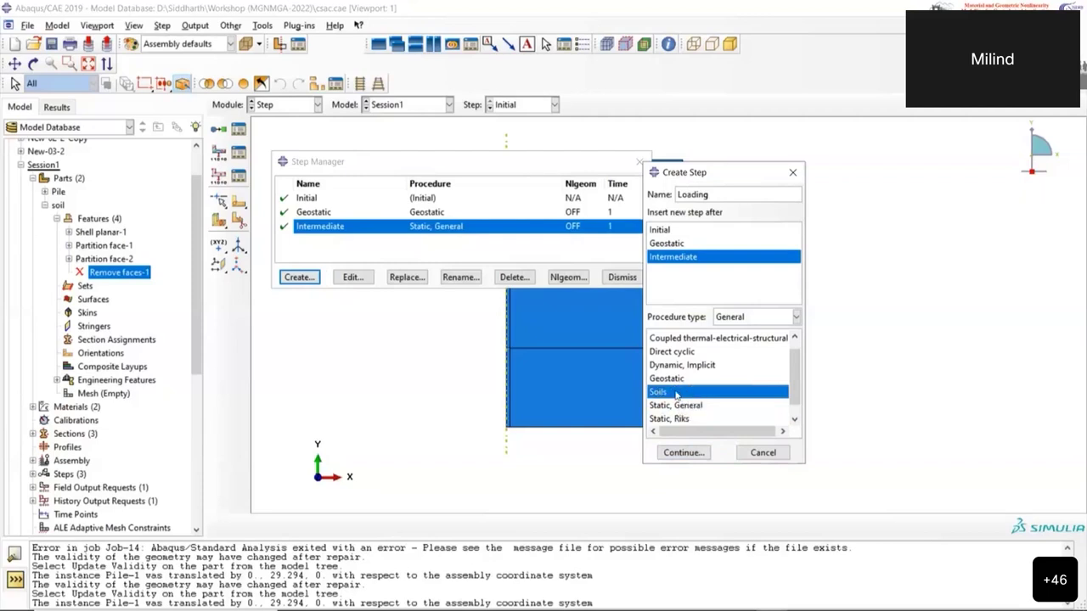
click(687, 452)
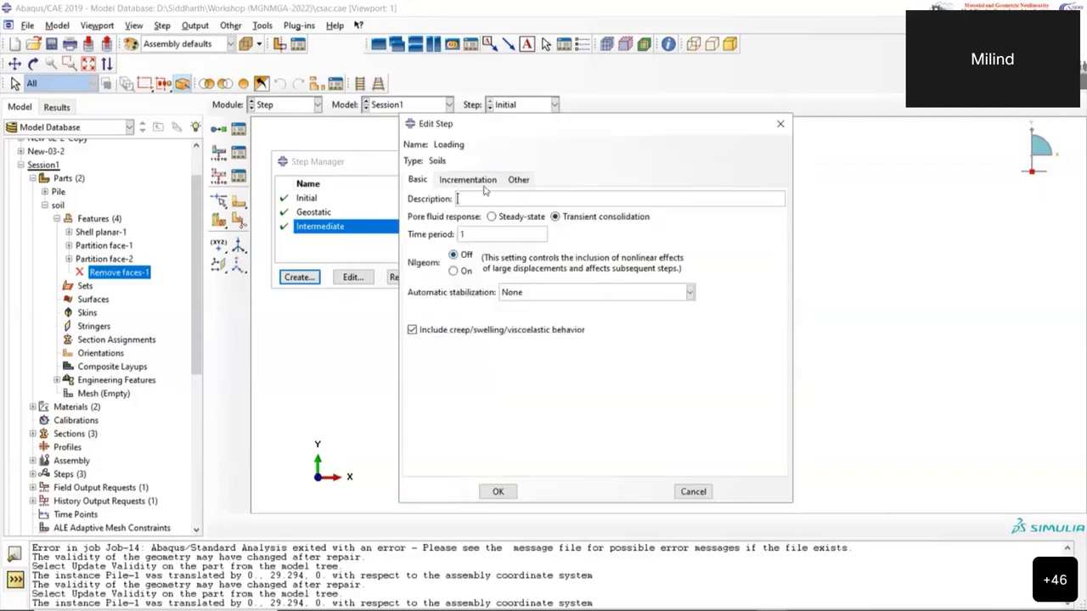
Make Loading a transient consolidation step with time period 86400 and no automatic stabilization
click(554, 216)
click(473, 233)
key(BackSpace)
text(86400)
click(546, 297)
click(543, 297)
Set 100000 max increments, sizes 1/0.001/8640, pore-pressure change 1, creep tolerance off
click(463, 183)
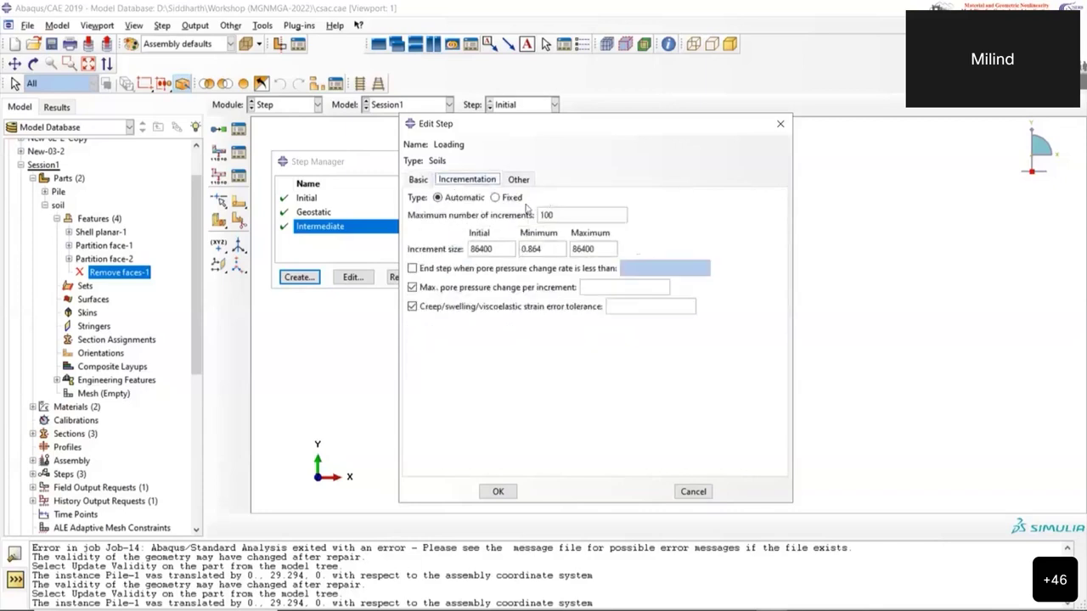
click(558, 216)
text(00000)
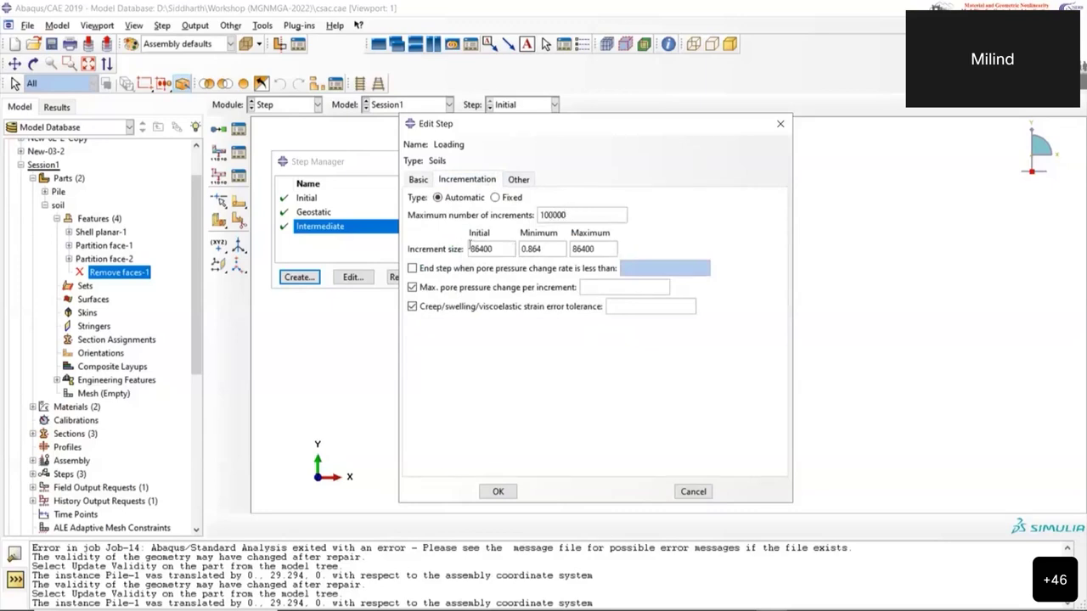
double_click(486, 246)
text(1)
drag(542, 248, 517, 248)
text(0.001)
text(0)
text(1)
click(412, 306)
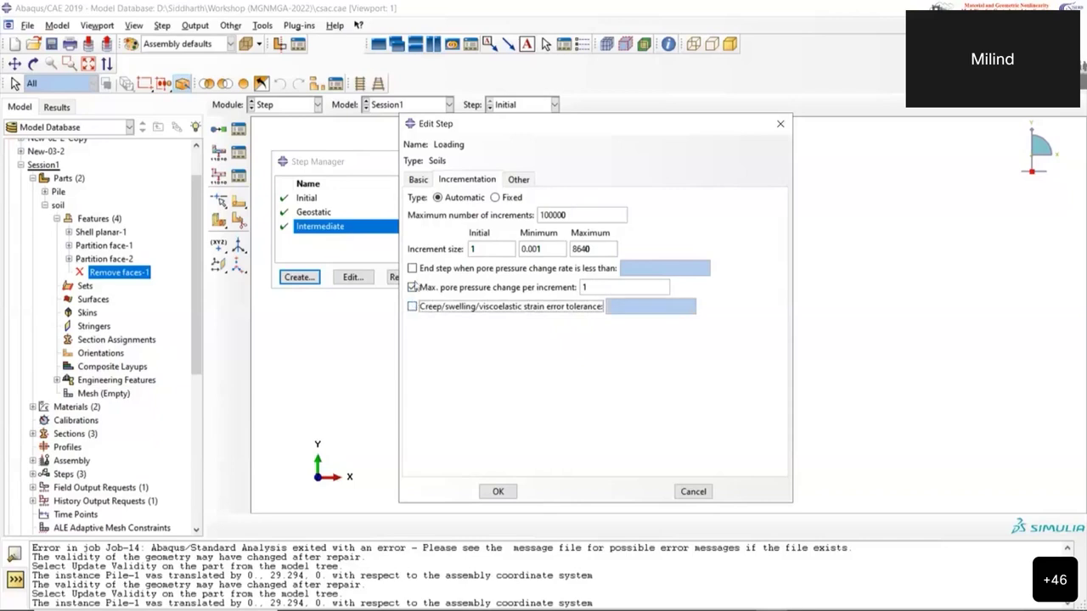
Use unsymmetric matrix storage and linearly ramped loads, then accept the Loading step
click(516, 180)
click(577, 230)
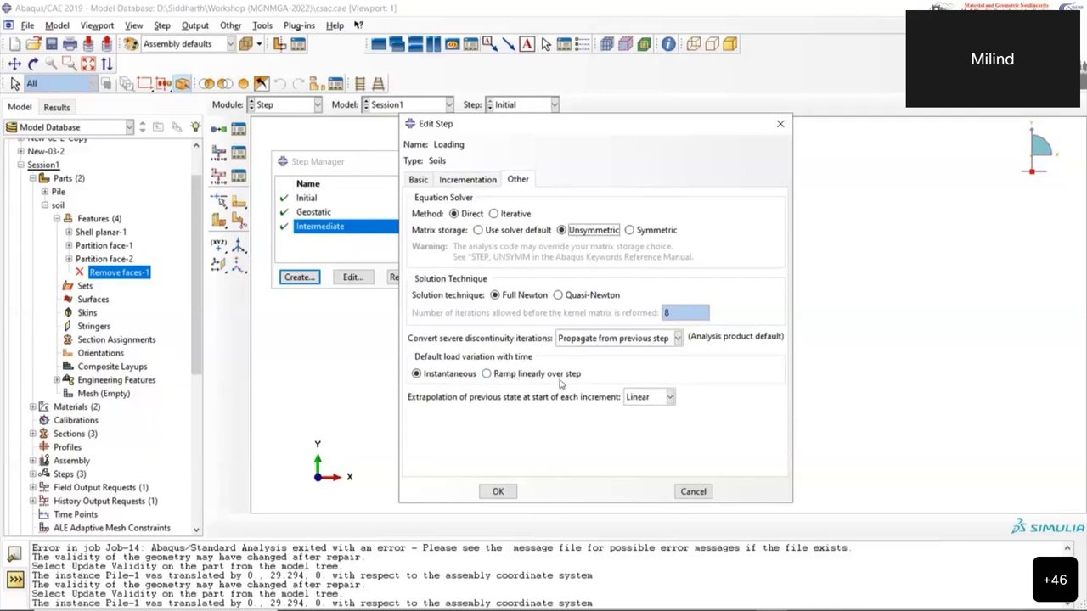
click(491, 375)
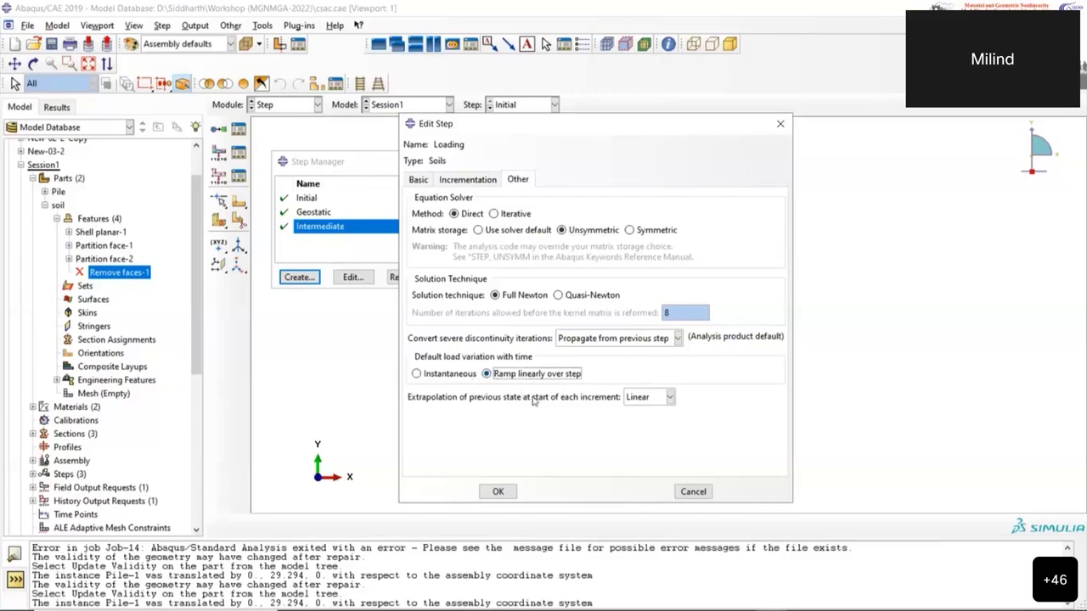
click(498, 491)
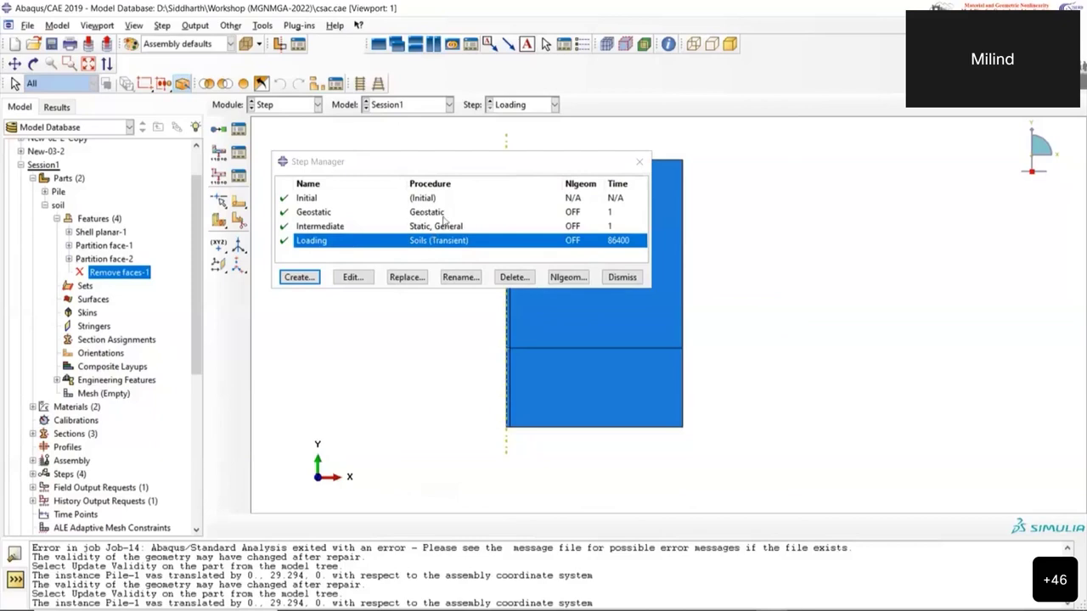
Review the Geostatic step's incrementation and solver settings, leaving them unchanged
double_click(480, 212)
click(467, 179)
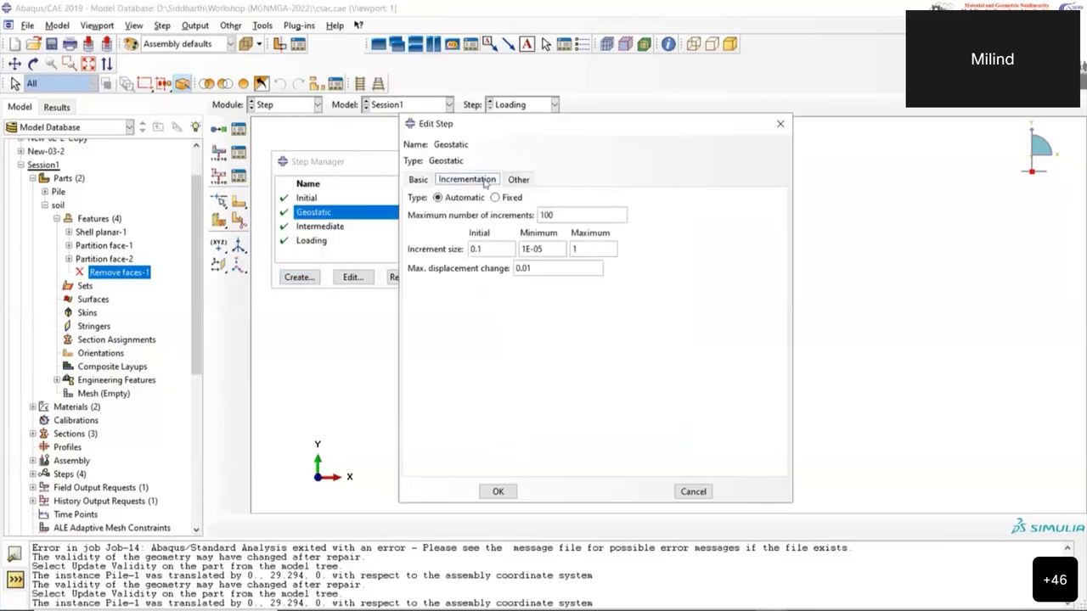
click(518, 179)
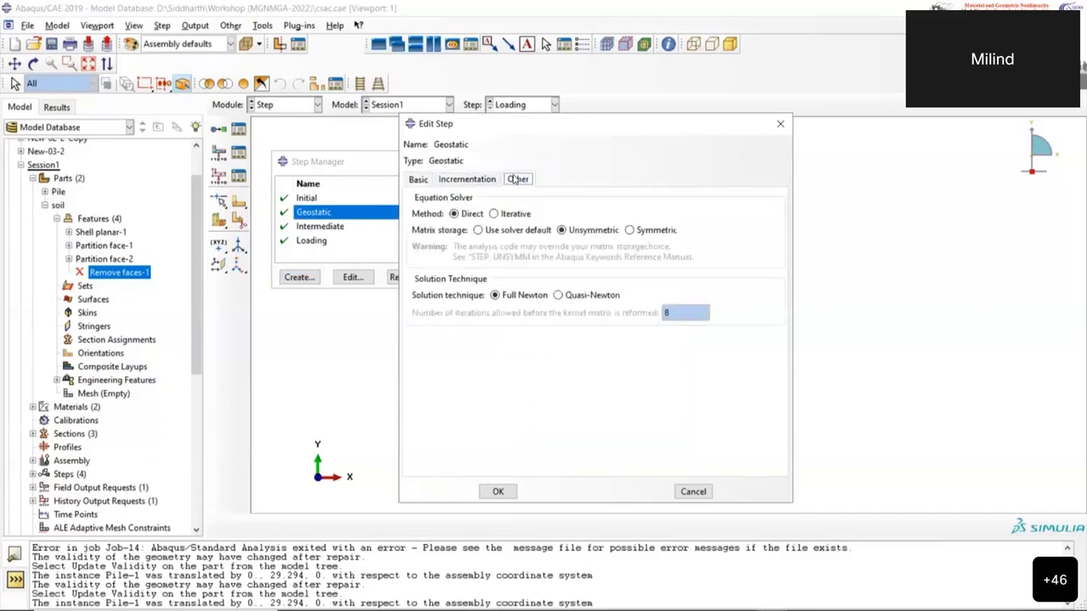
click(500, 493)
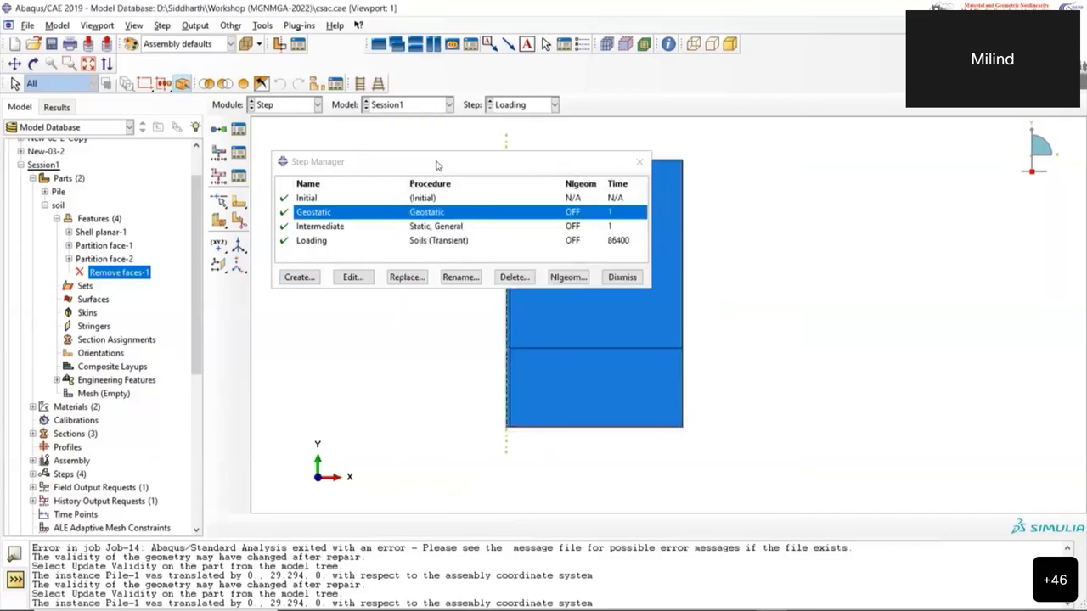
Close the Step Manager and head to the Interaction module
drag(488, 149, 534, 133)
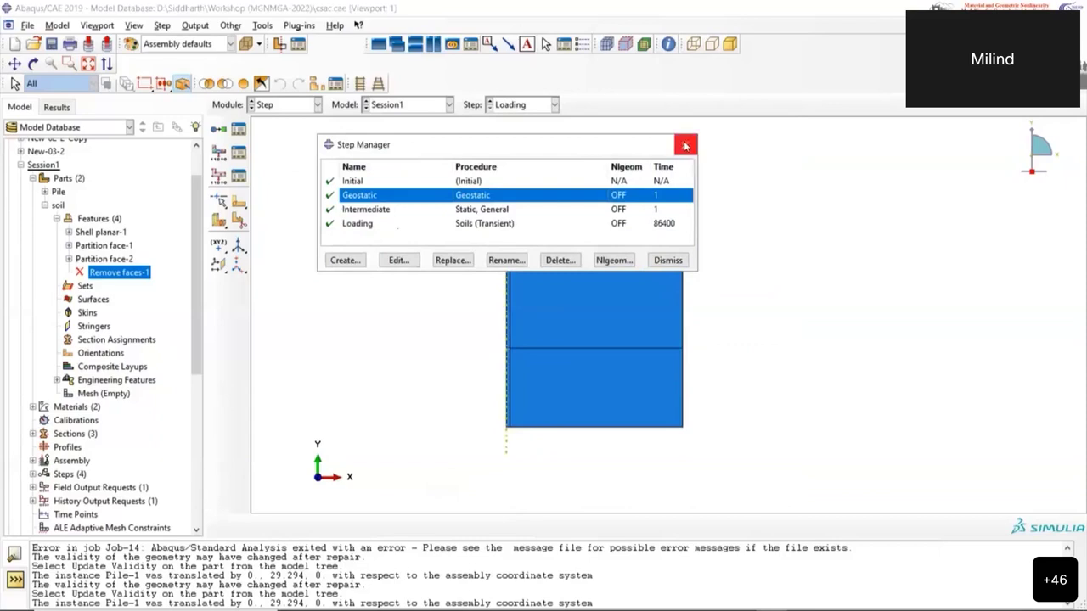
click(686, 146)
click(280, 107)
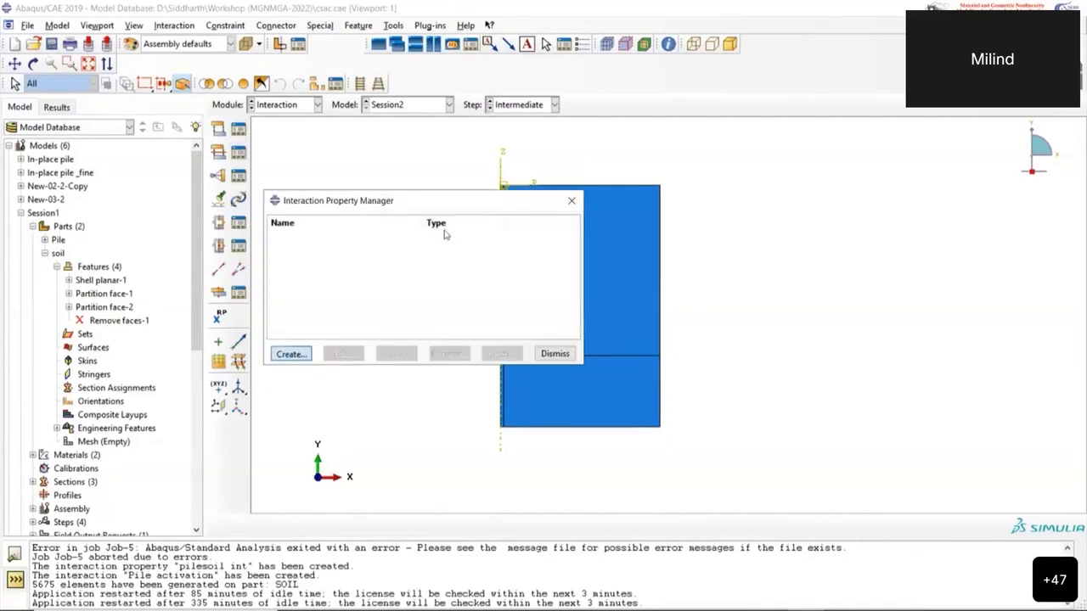
Create contact property 'pilesoil int' with tangential and normal mechanical behaviours
key(Return)
text(s)
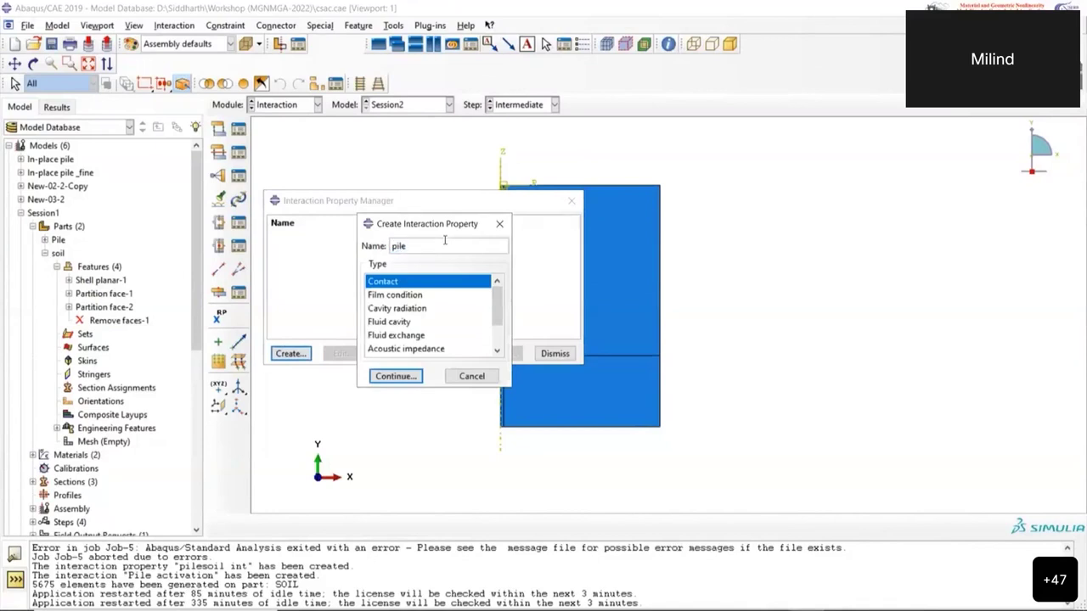
text(ilesoil int)
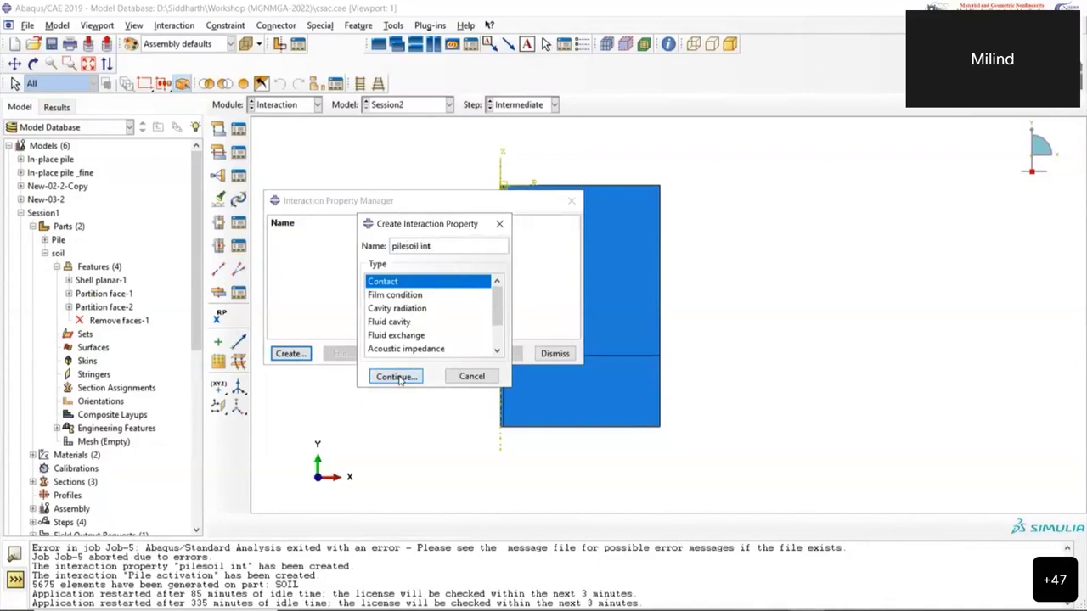
key(Return)
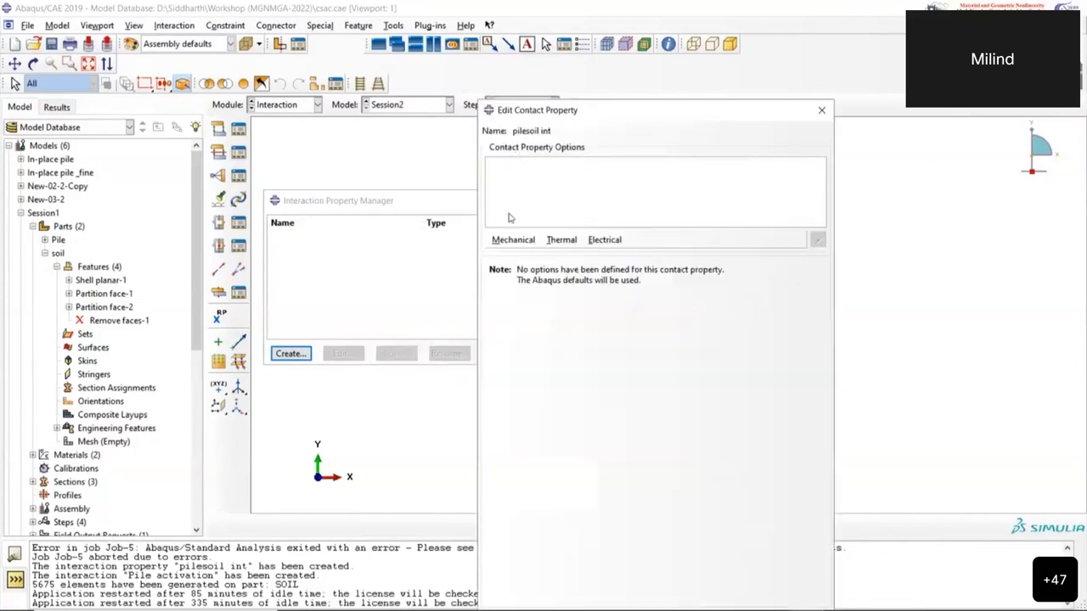
click(512, 241)
click(528, 255)
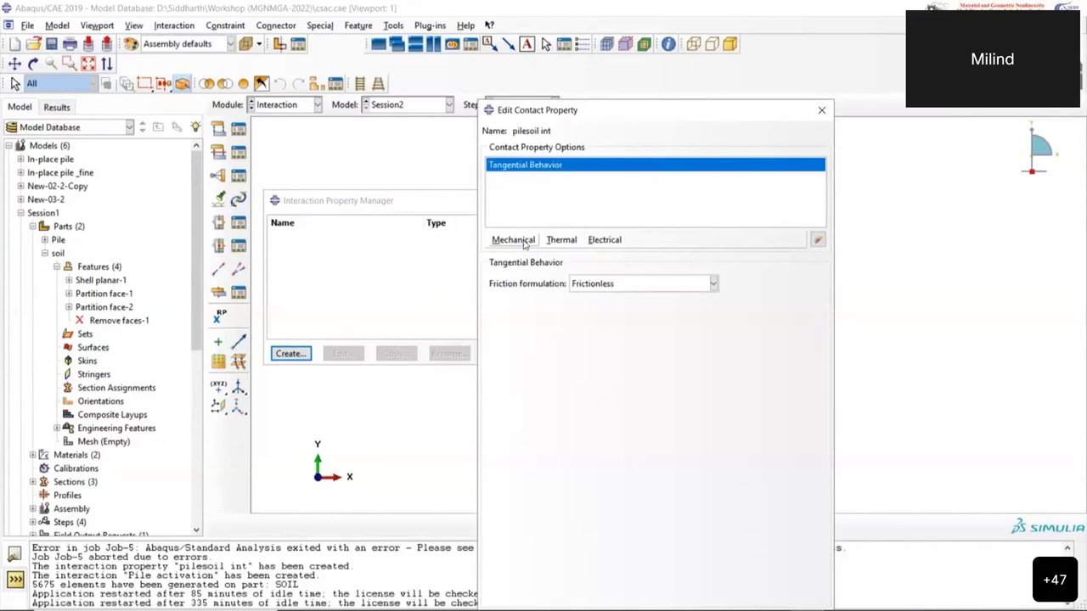
click(513, 240)
click(532, 268)
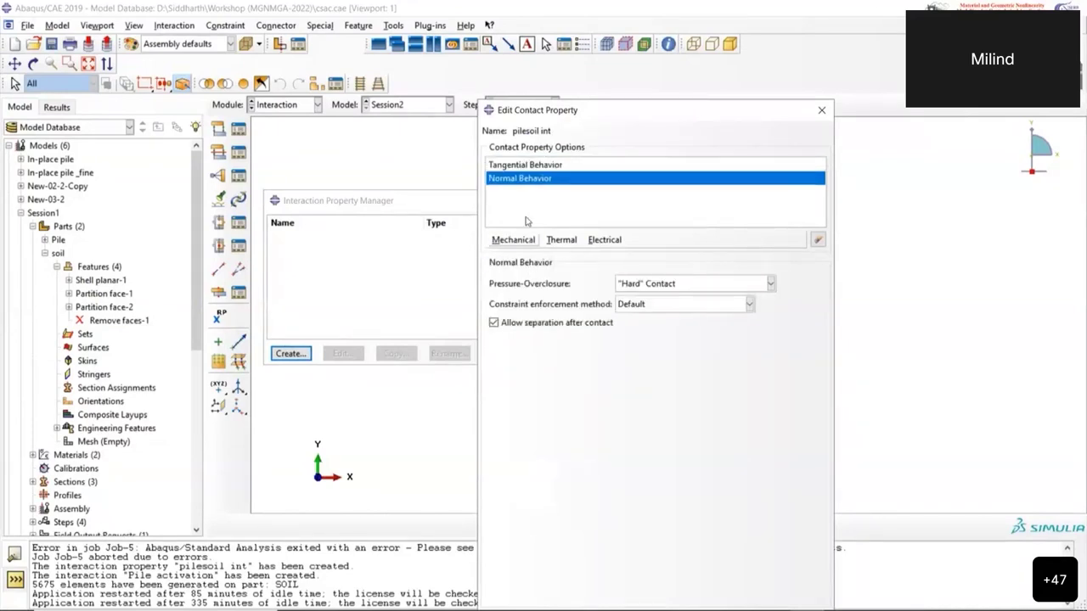
Set tangential behaviour to Penalty friction with coefficient 0.385
click(535, 166)
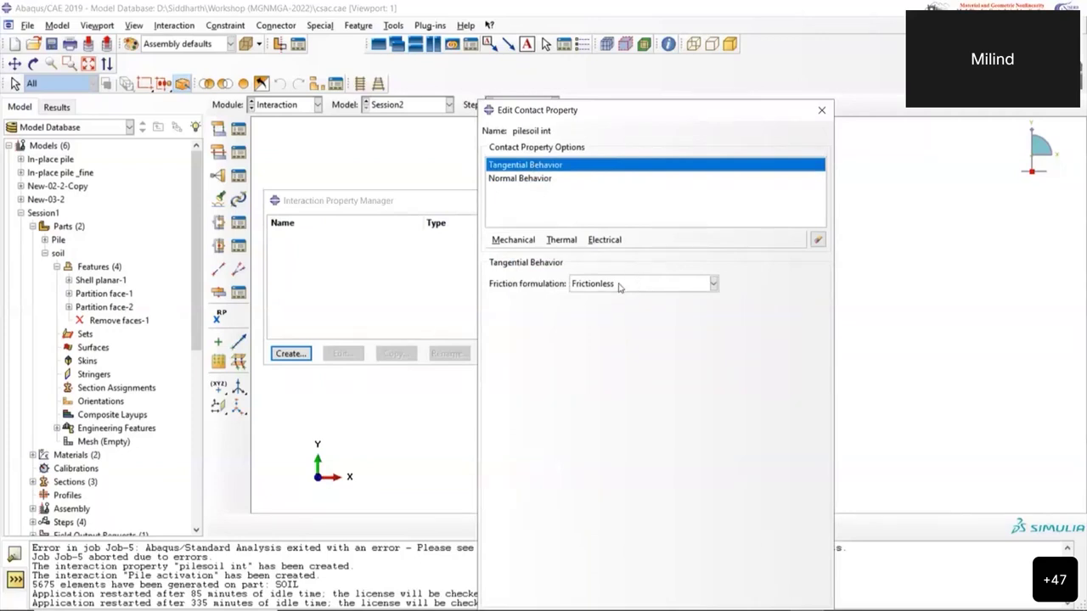
click(602, 286)
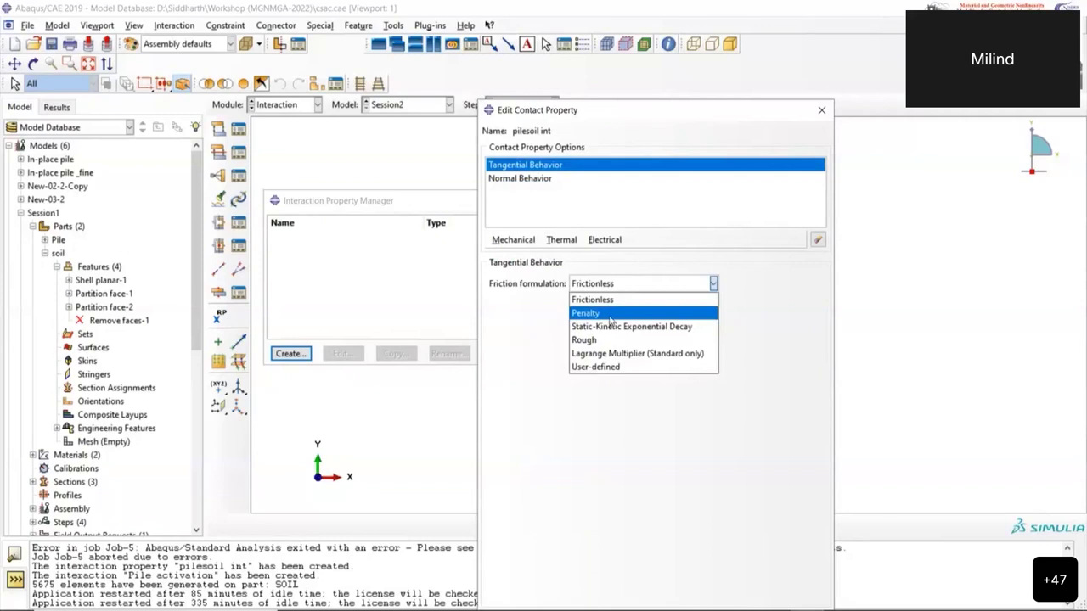
click(609, 312)
click(528, 434)
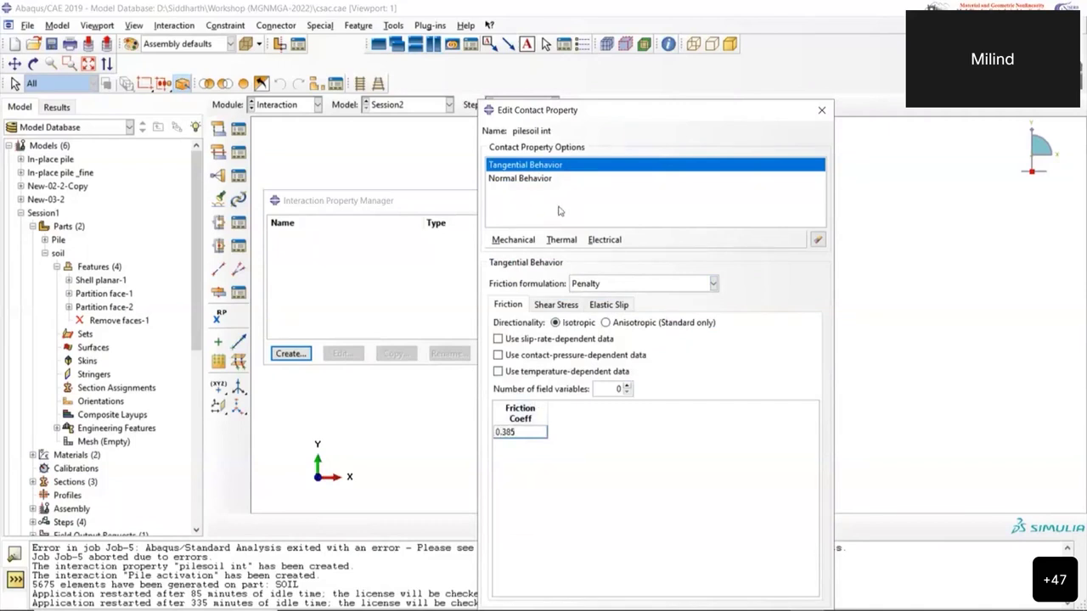
Give hard normal contact Penalty (Standard) enforcement and save the property
click(538, 180)
click(665, 306)
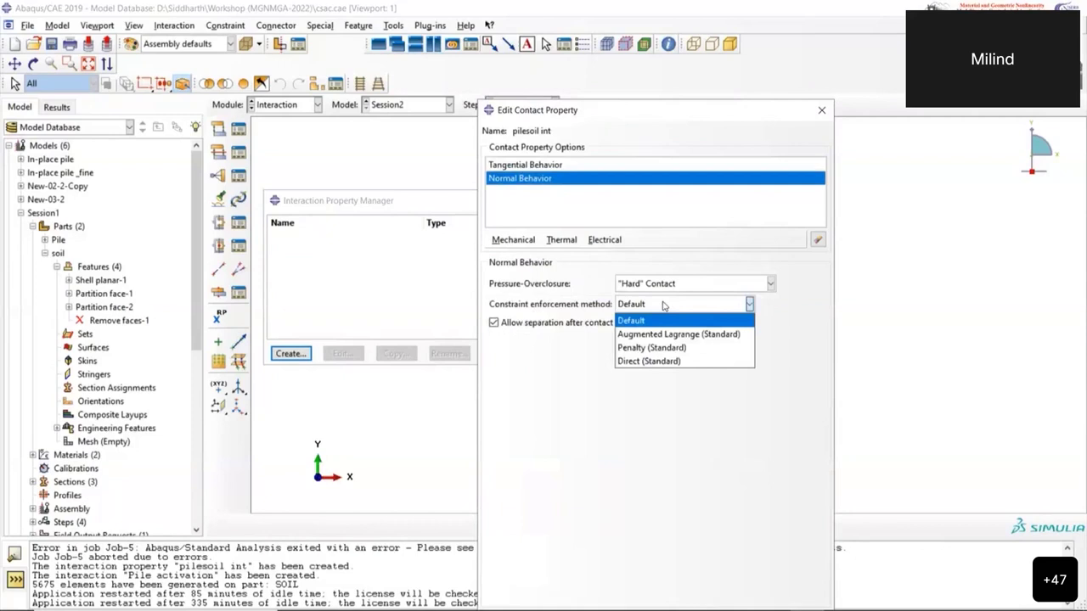
click(665, 349)
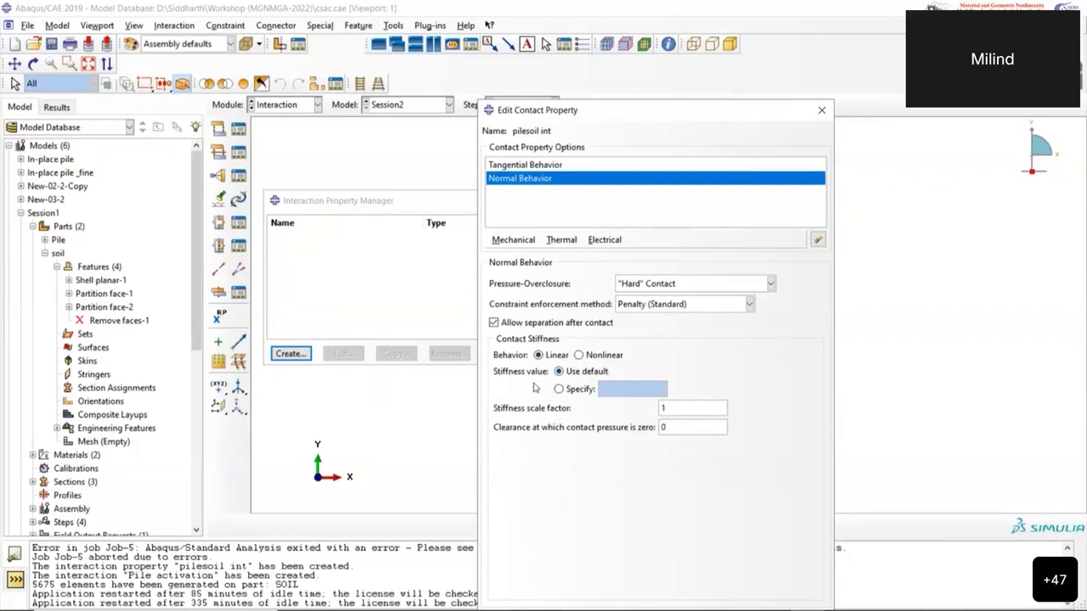
drag(629, 121, 579, 30)
click(521, 532)
click(571, 200)
click(239, 129)
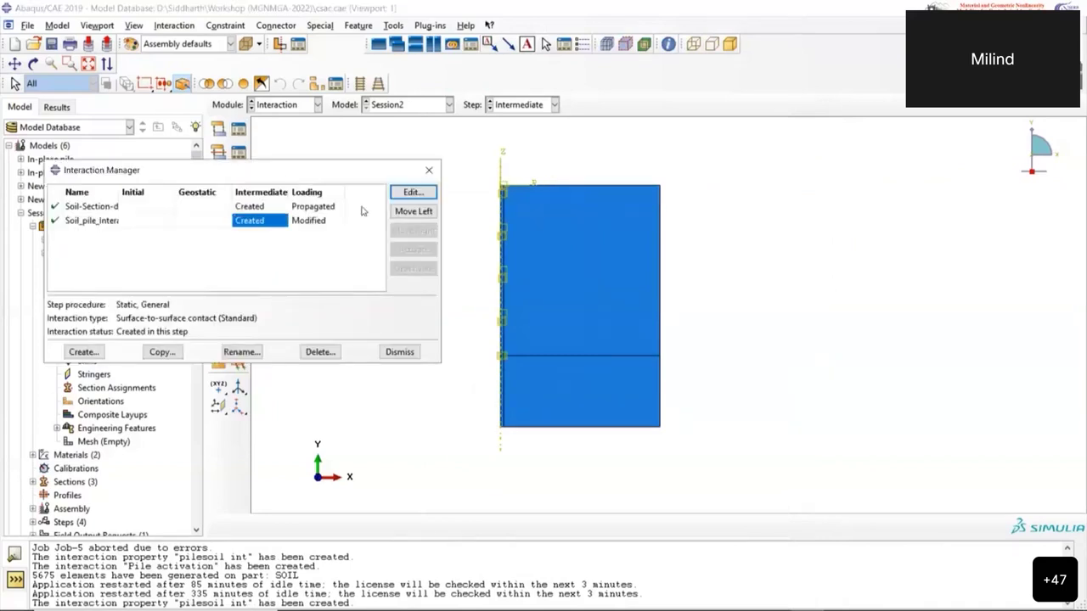
drag(188, 171, 217, 205)
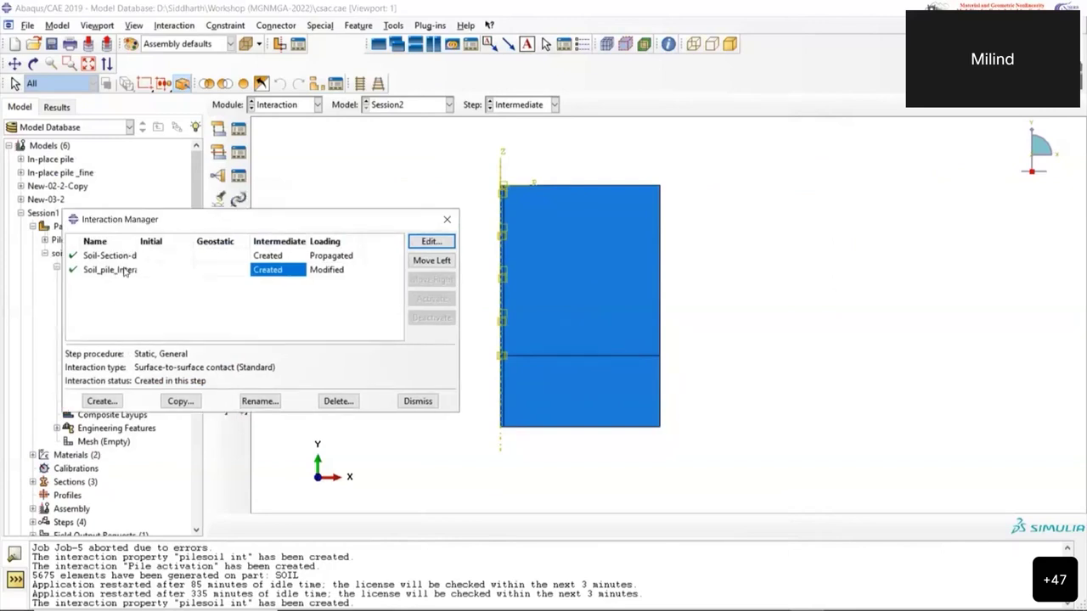
click(128, 256)
double_click(302, 257)
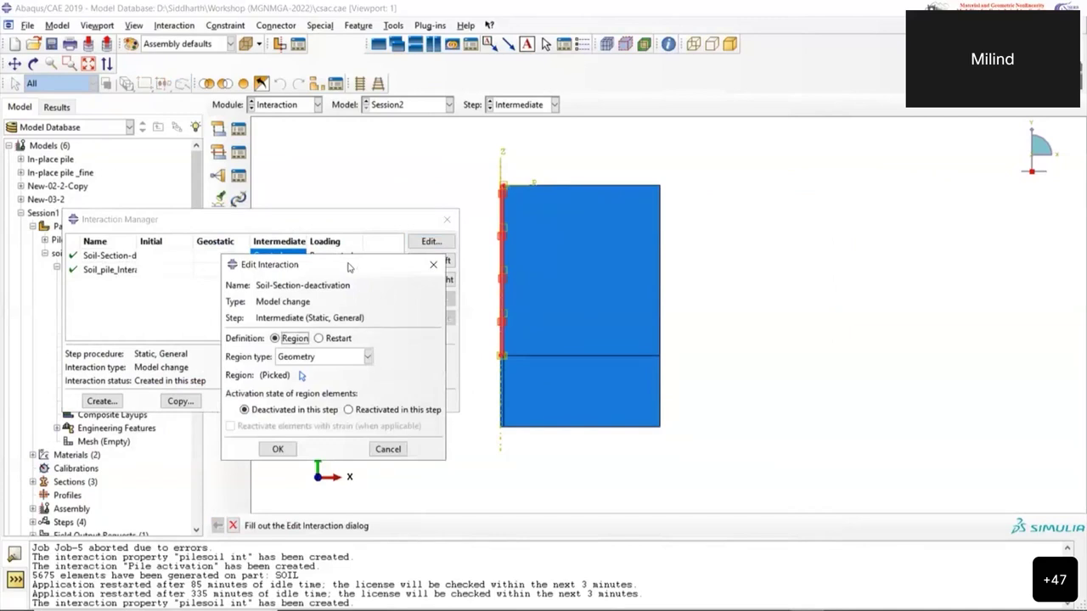
drag(349, 268, 250, 291)
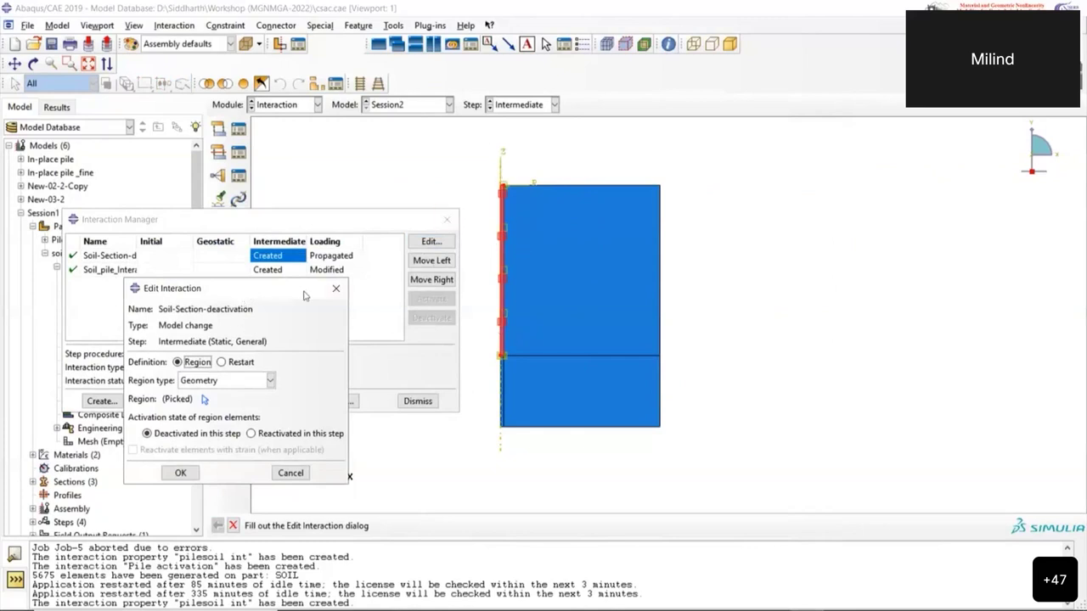
drag(304, 293, 340, 298)
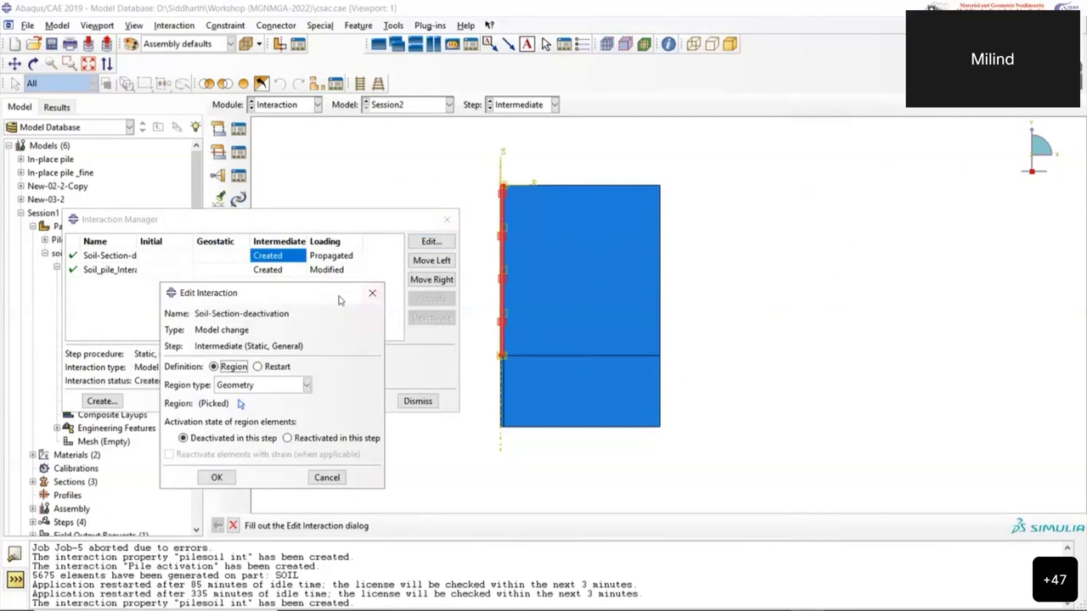
click(371, 295)
double_click(271, 260)
click(217, 478)
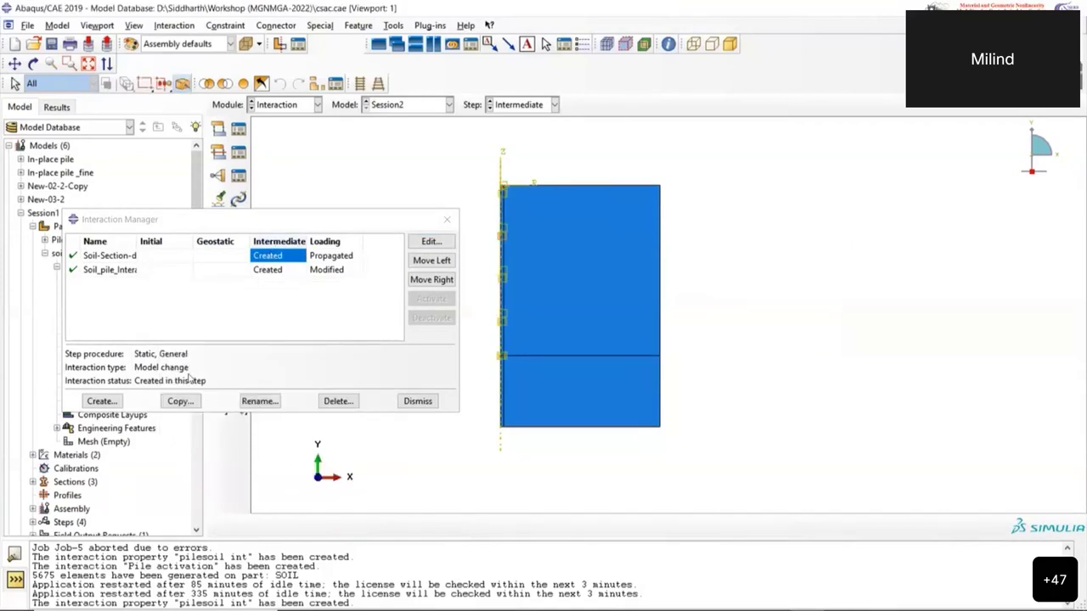
Create model-change interaction 'Pile activation' in the Geostatic step, dismissing the missing-region error
click(102, 401)
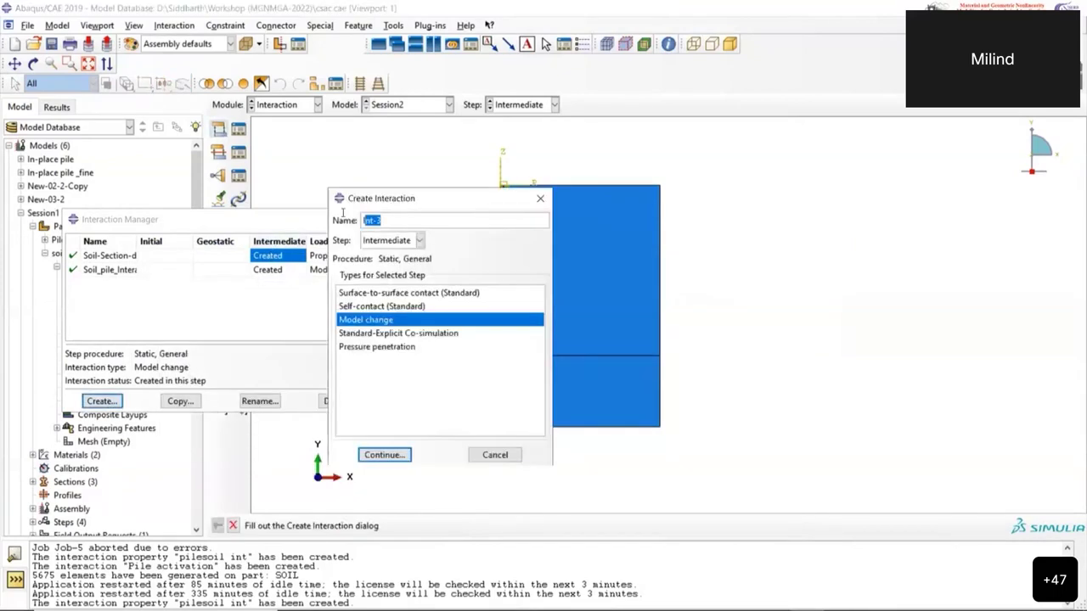
text(Pile activation)
click(419, 240)
click(393, 271)
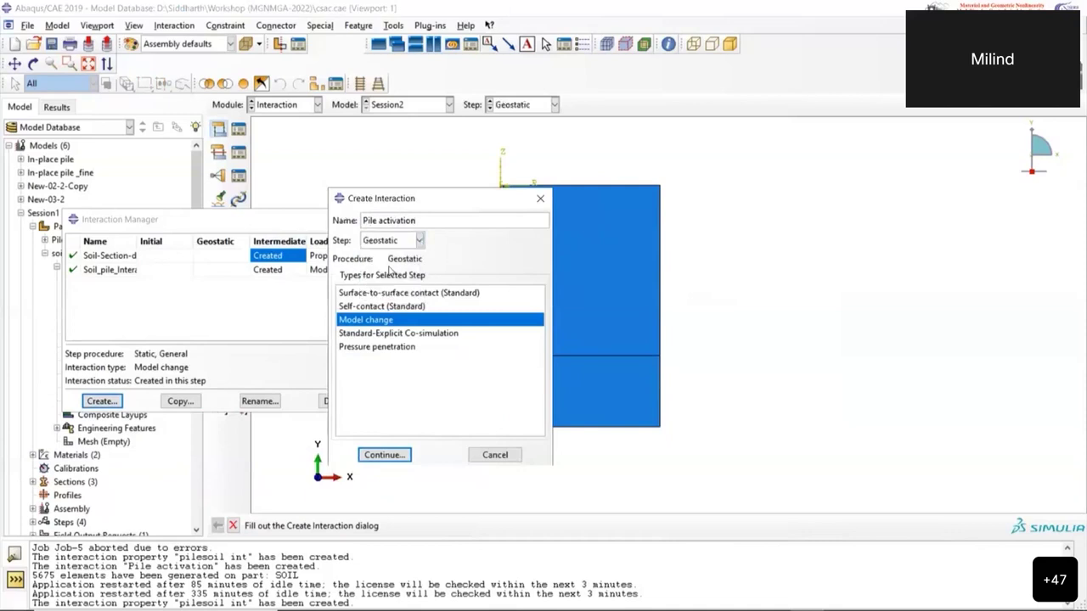
click(386, 456)
click(217, 478)
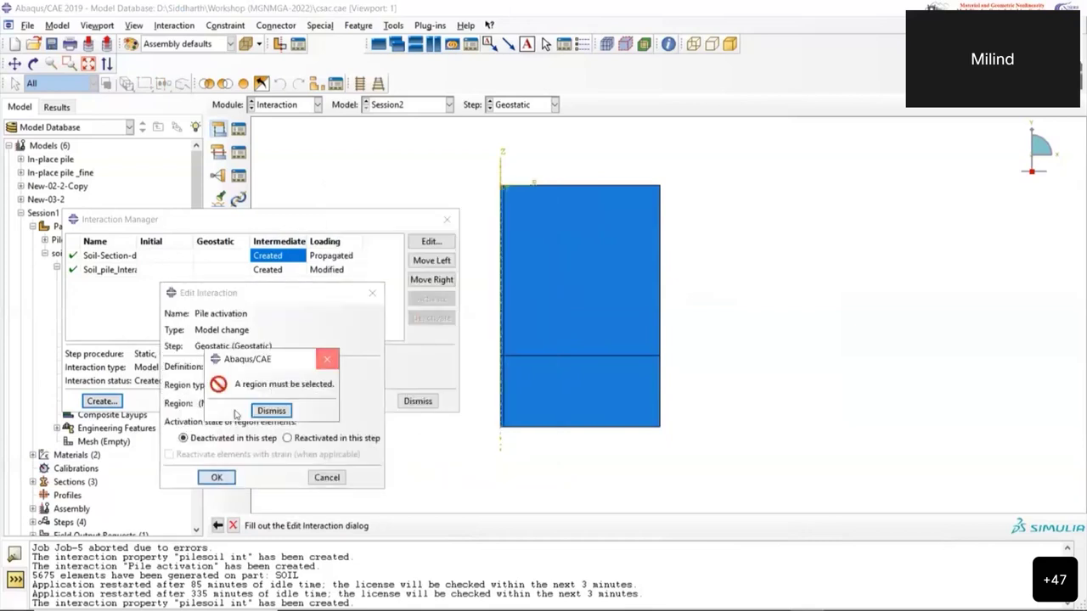
key(Return)
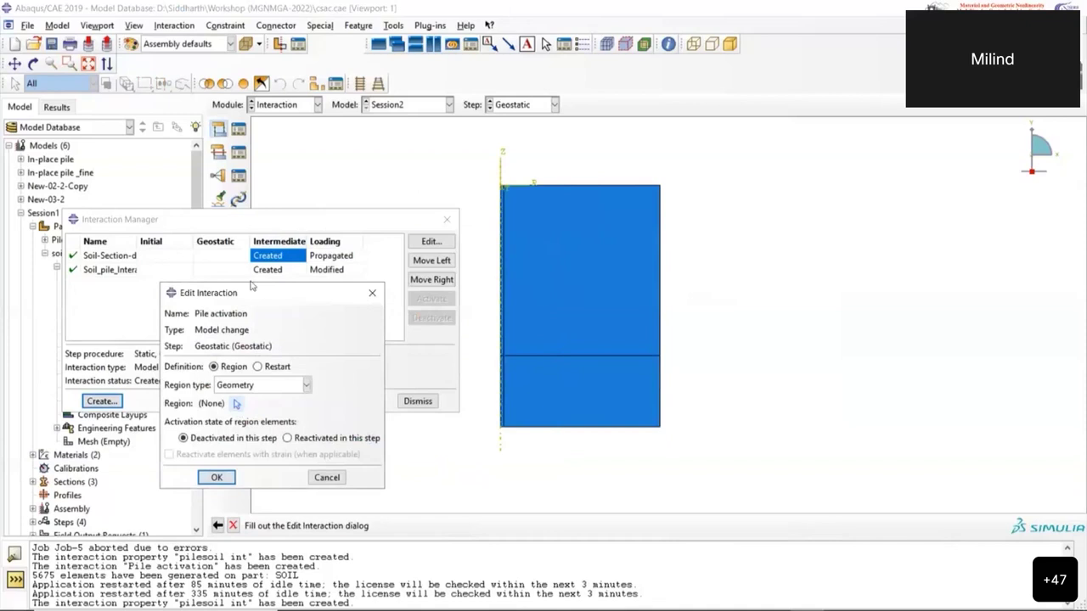
drag(250, 286, 231, 323)
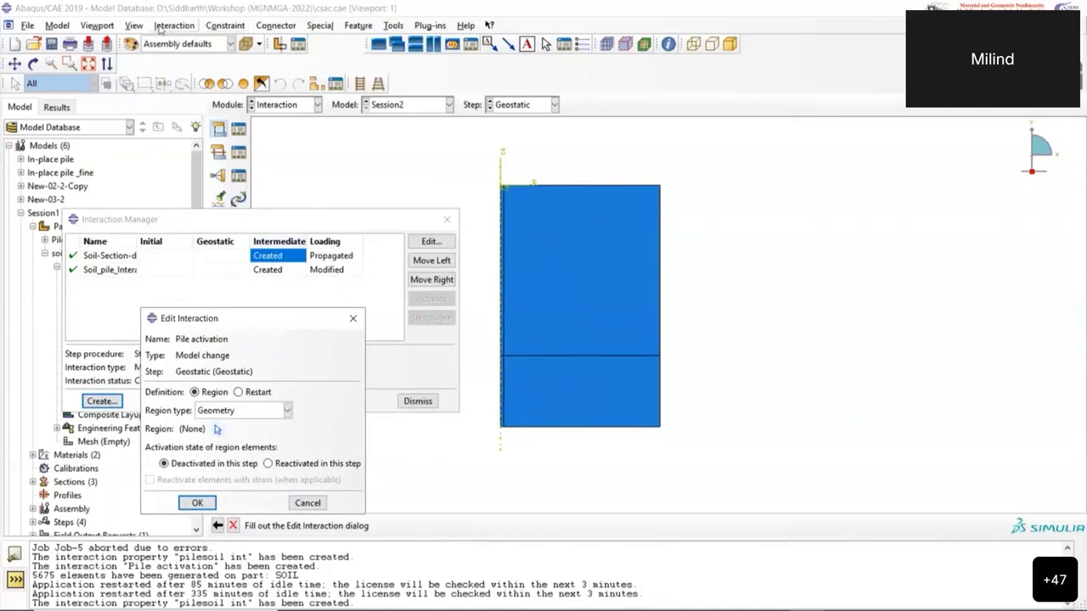
Display only the Pile-1 instance and assign the pile as the model-change region
click(141, 26)
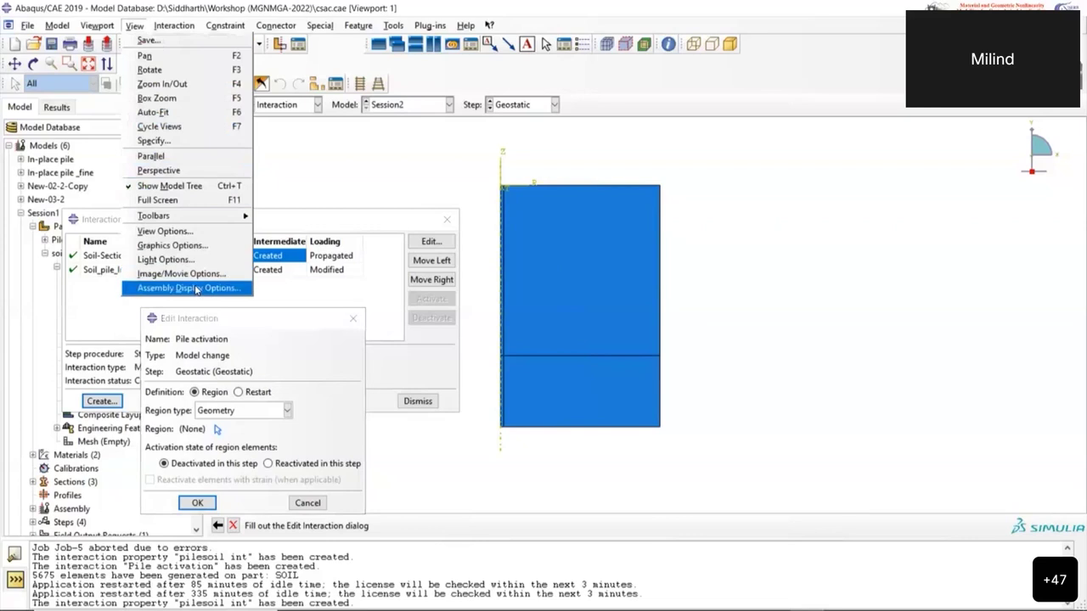
click(199, 288)
drag(495, 72, 731, 122)
click(658, 245)
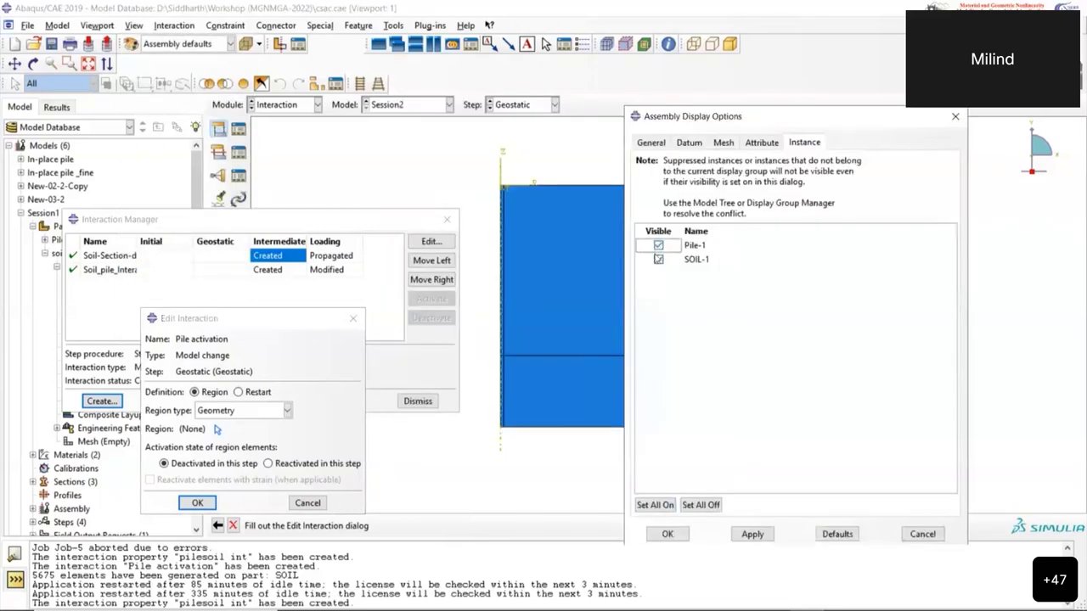
click(659, 261)
click(751, 535)
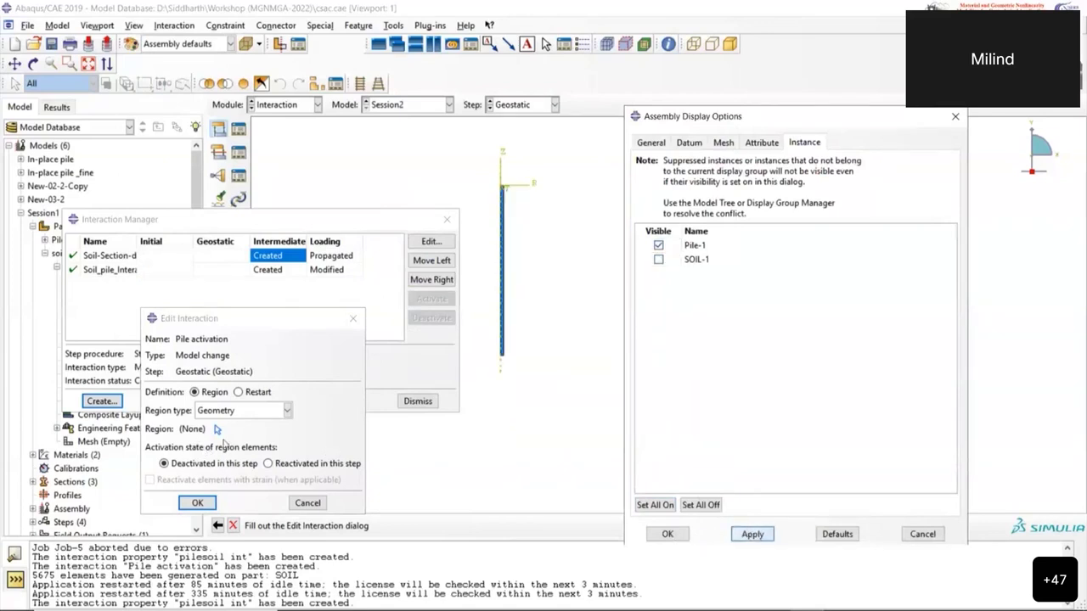
click(216, 430)
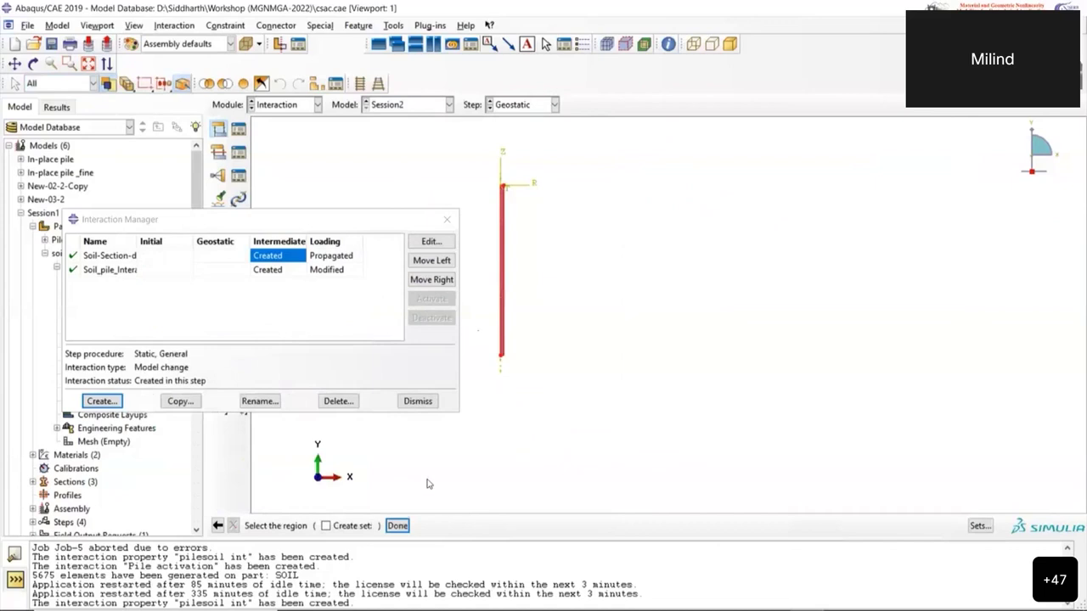
click(397, 527)
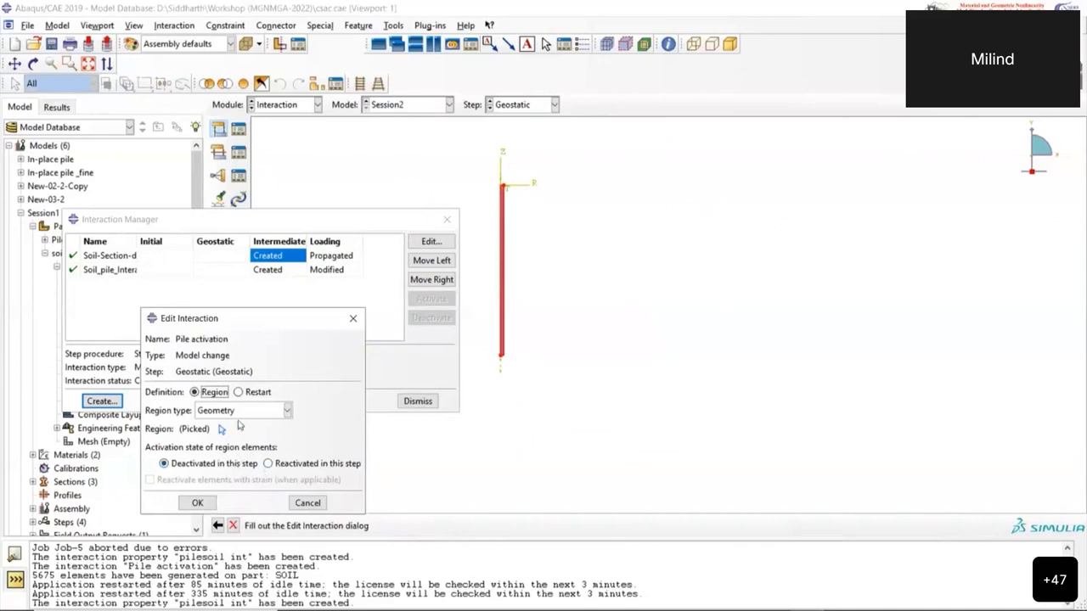
click(198, 504)
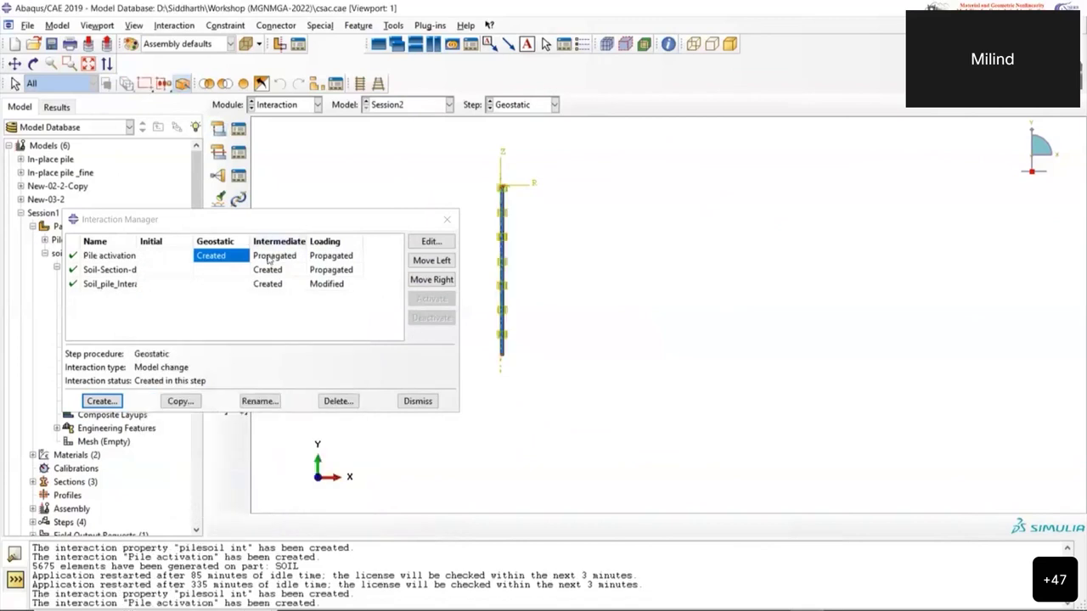
Modify Pile activation to reactivate the pile in the Intermediate step
click(269, 257)
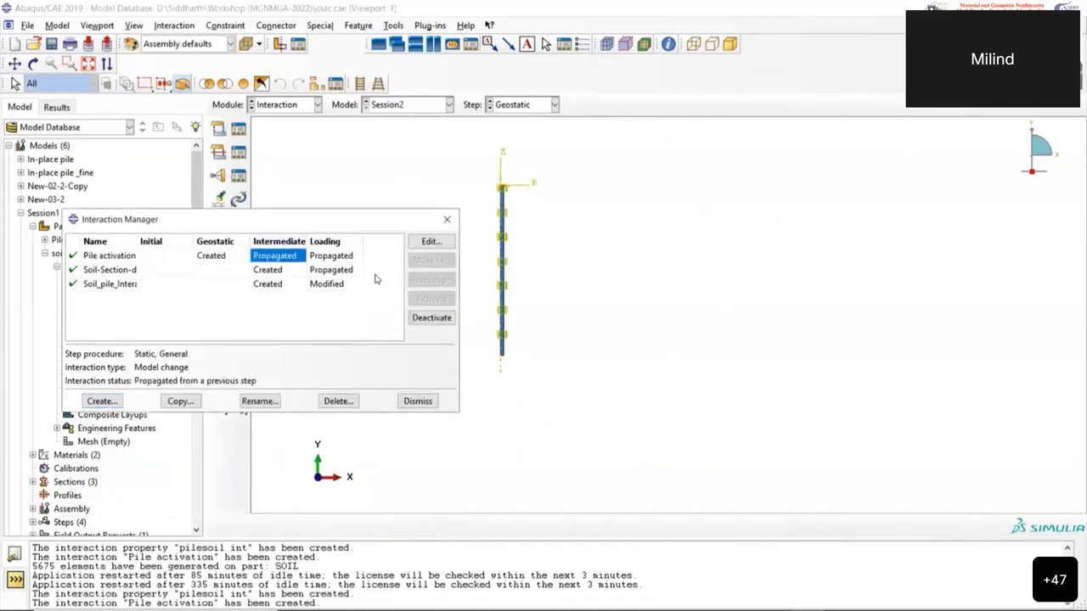
double_click(286, 257)
click(288, 463)
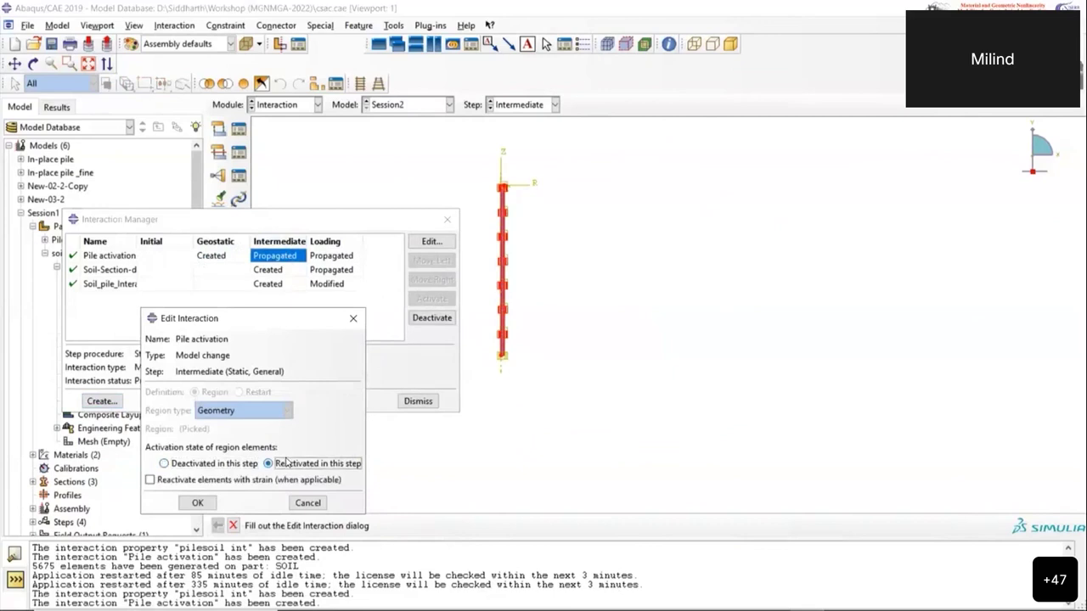
click(197, 503)
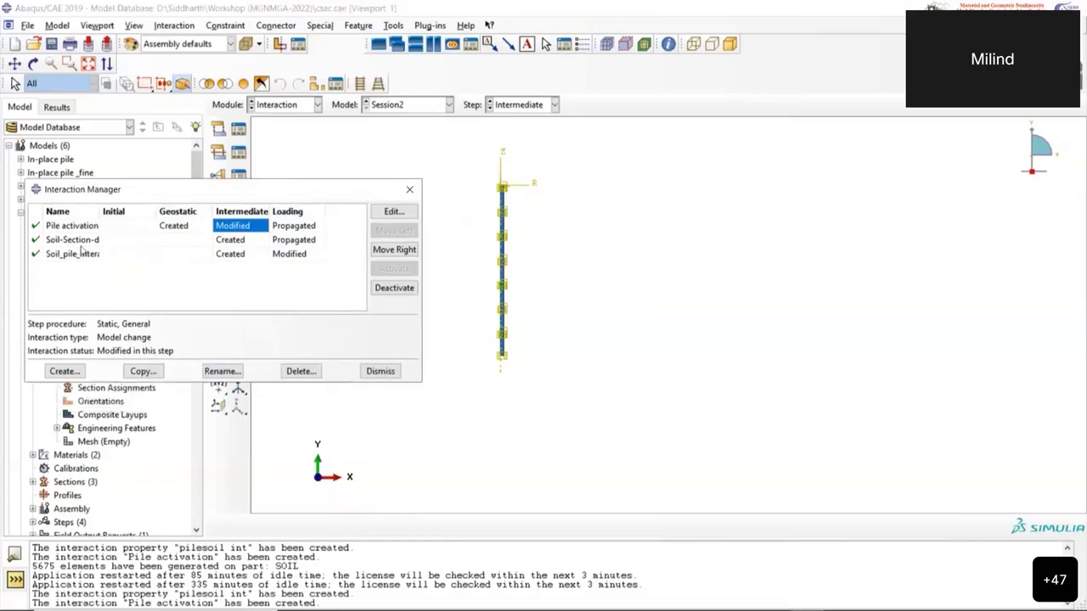
Check Soil_pile_Interaction in Intermediate keeps pilesoil int as its contact property
click(241, 255)
double_click(239, 255)
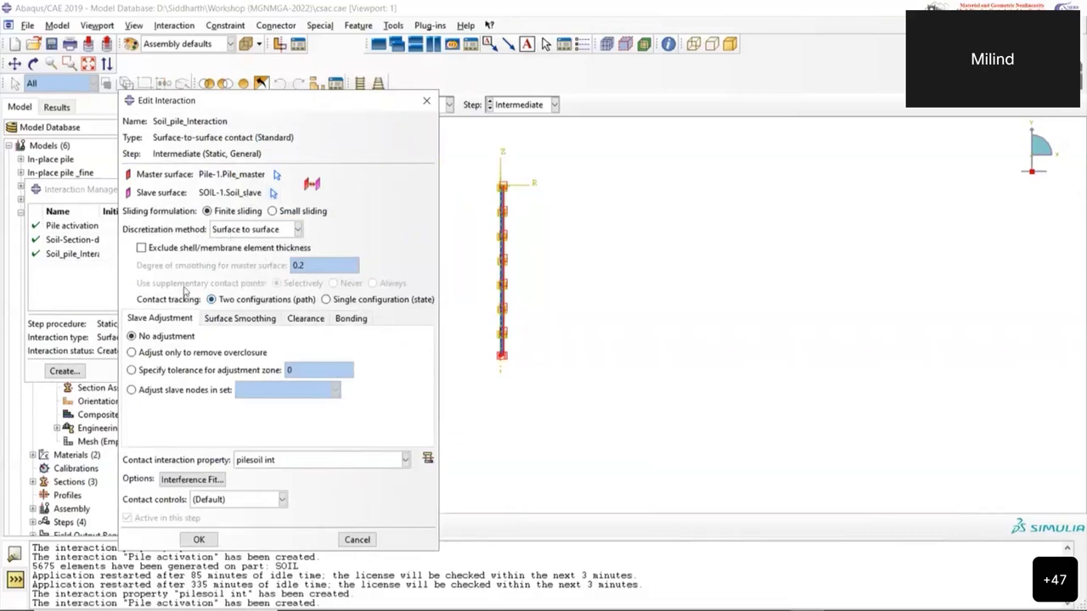
click(325, 461)
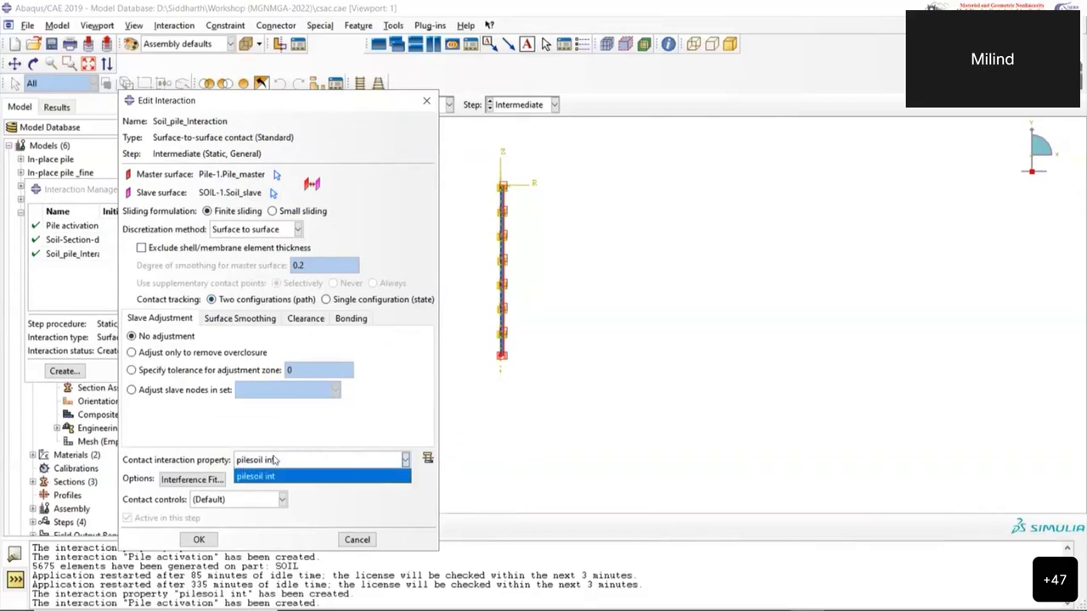
click(338, 458)
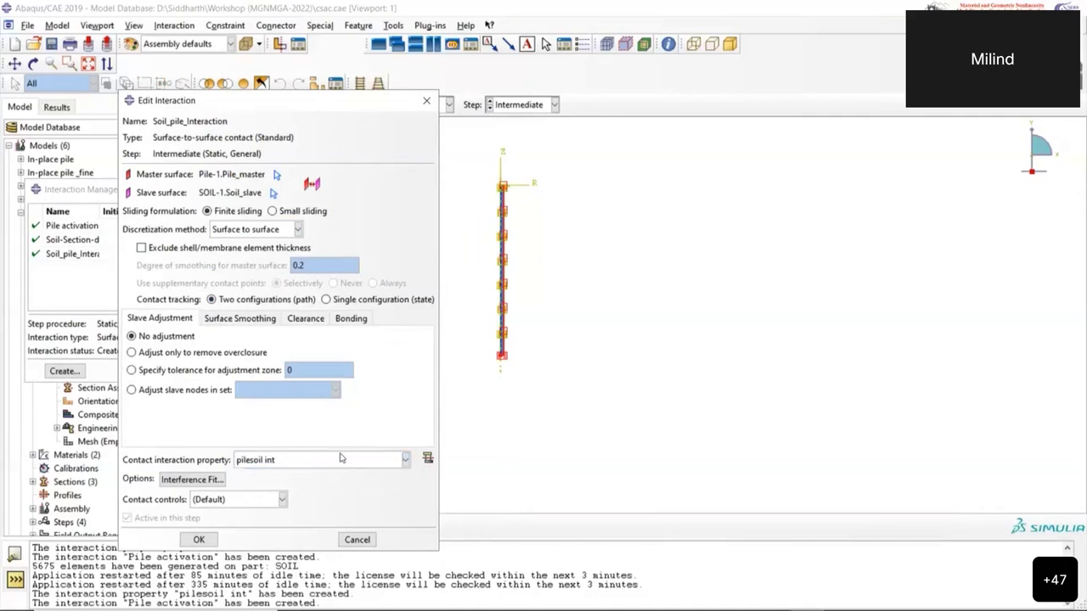
click(406, 459)
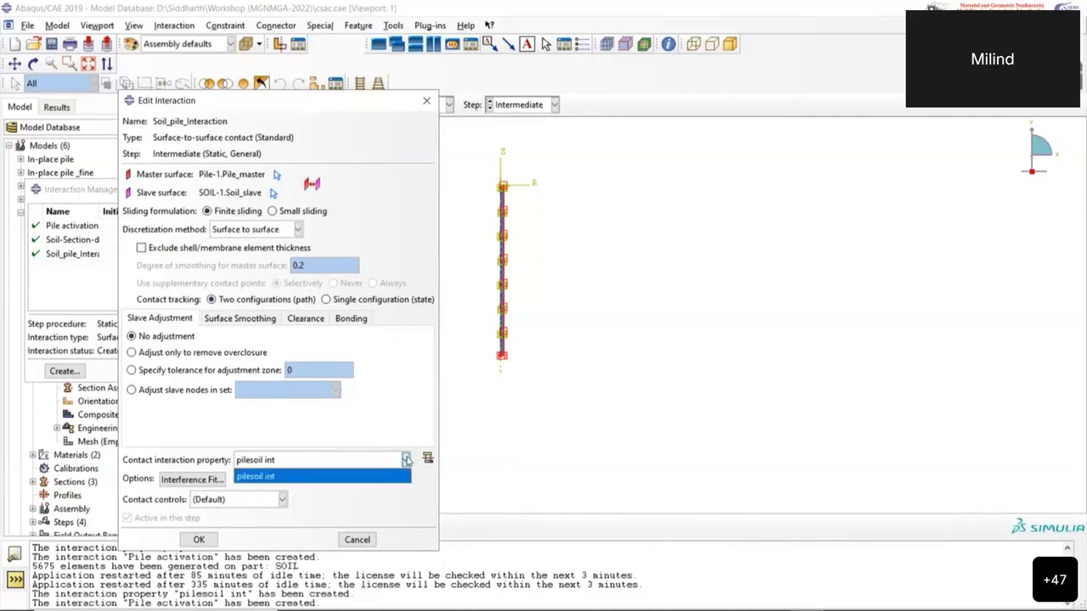
click(306, 481)
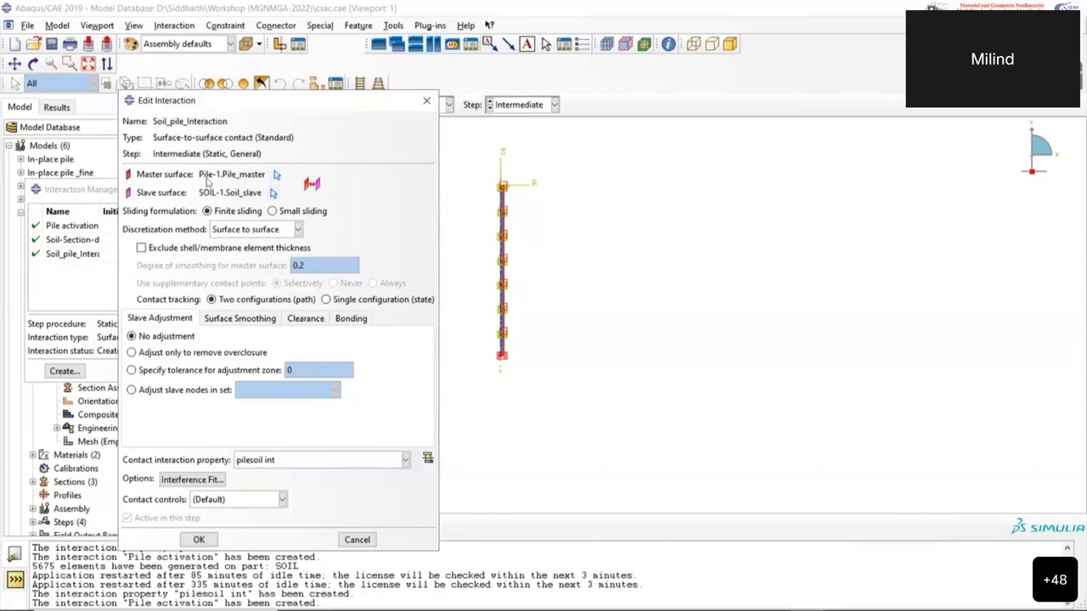
drag(331, 110, 531, 97)
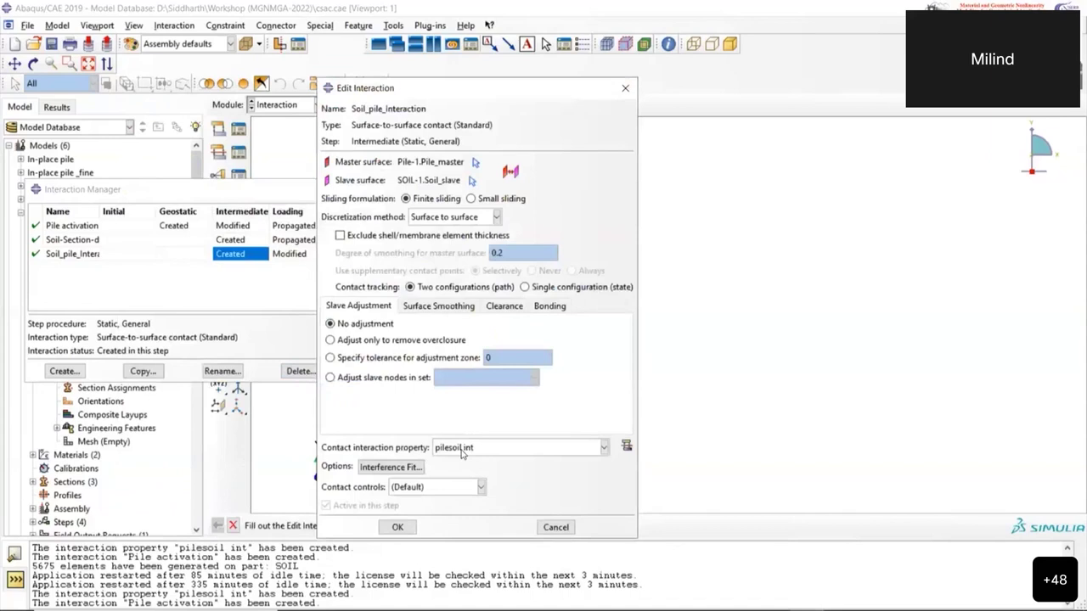
click(399, 527)
Close the Interaction Manager and bring up the module list
drag(298, 195, 511, 204)
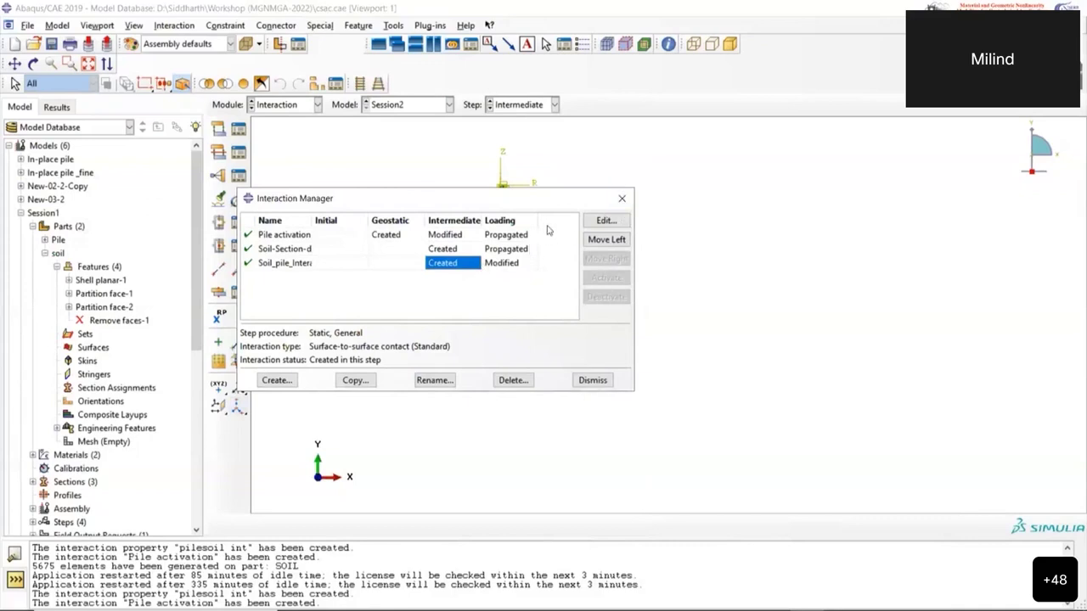
click(619, 197)
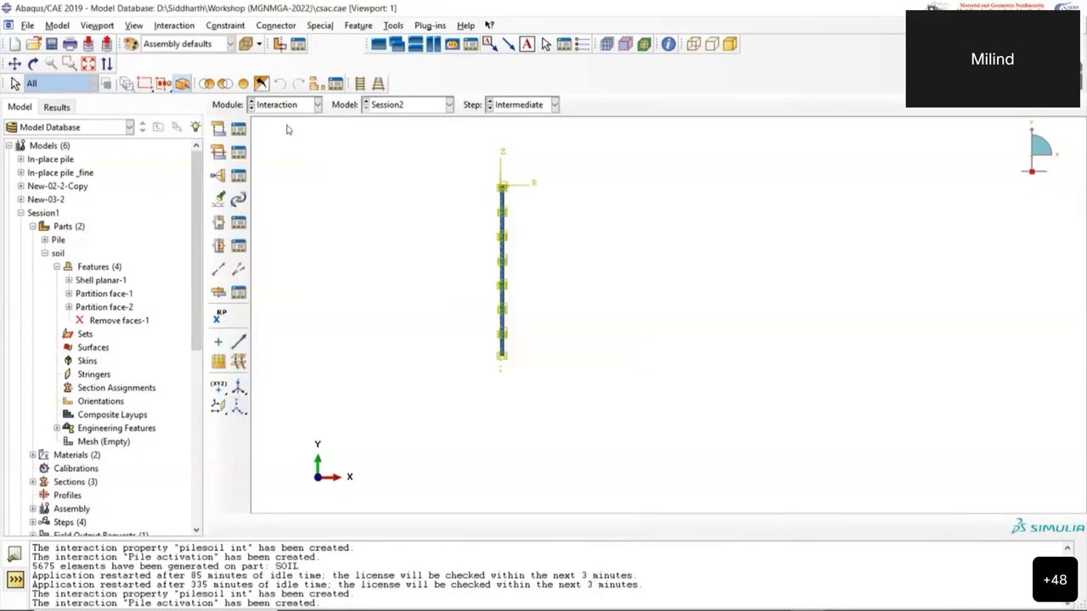
click(284, 104)
Switch to the Load module and review PILE-BF and Soil-Sec-BF body forces unchanged
click(270, 179)
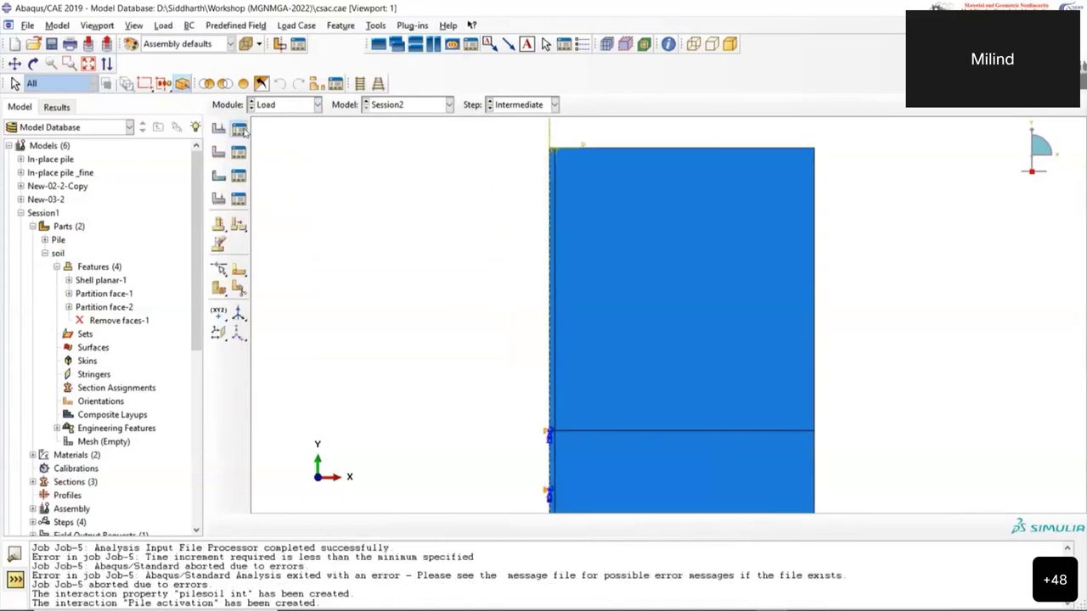
click(242, 128)
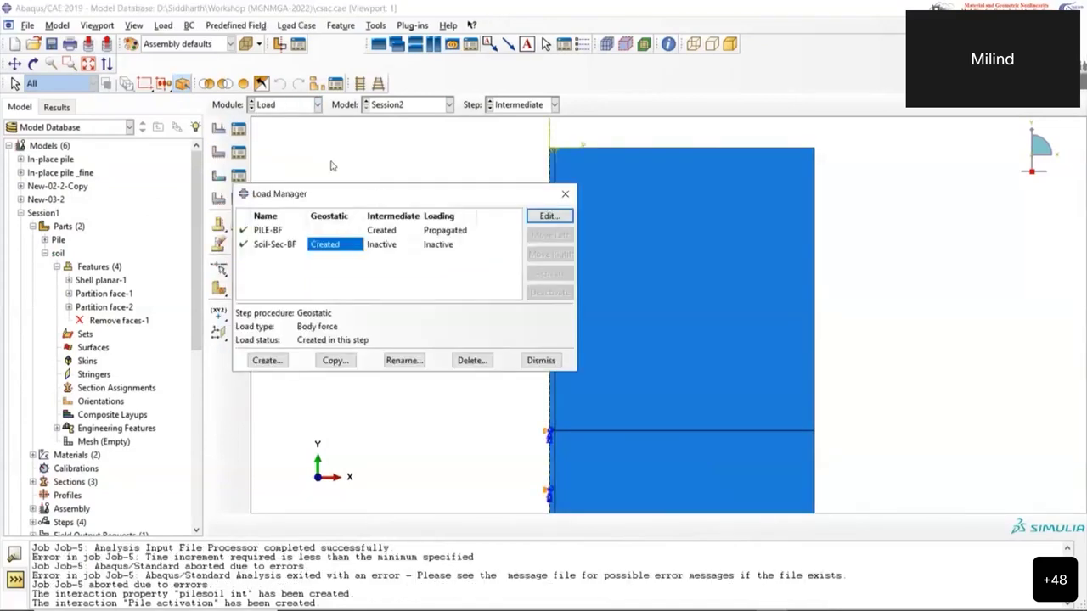
drag(378, 197, 323, 187)
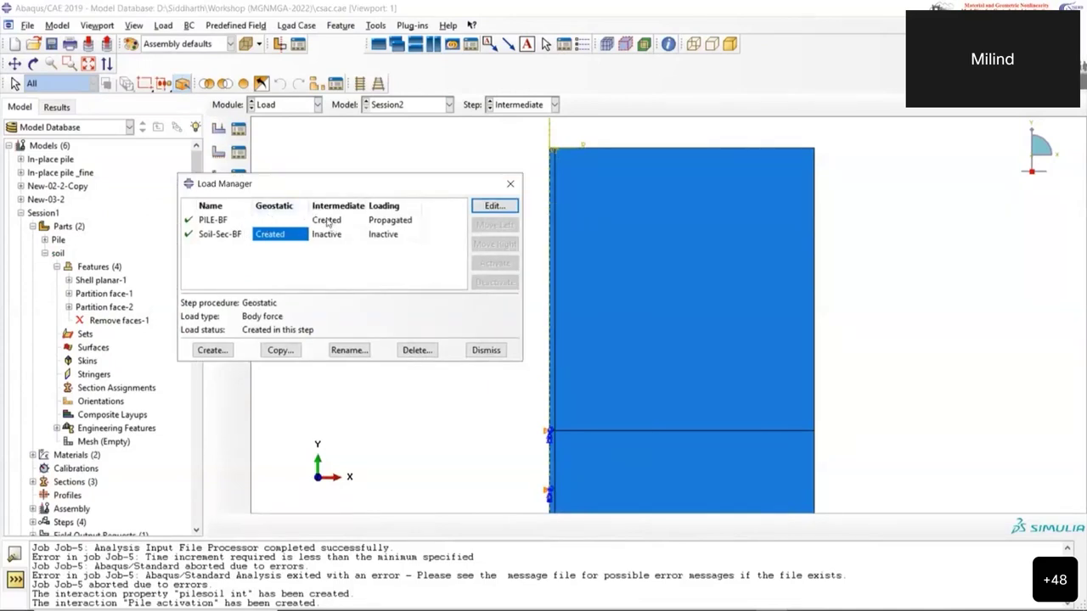
click(328, 221)
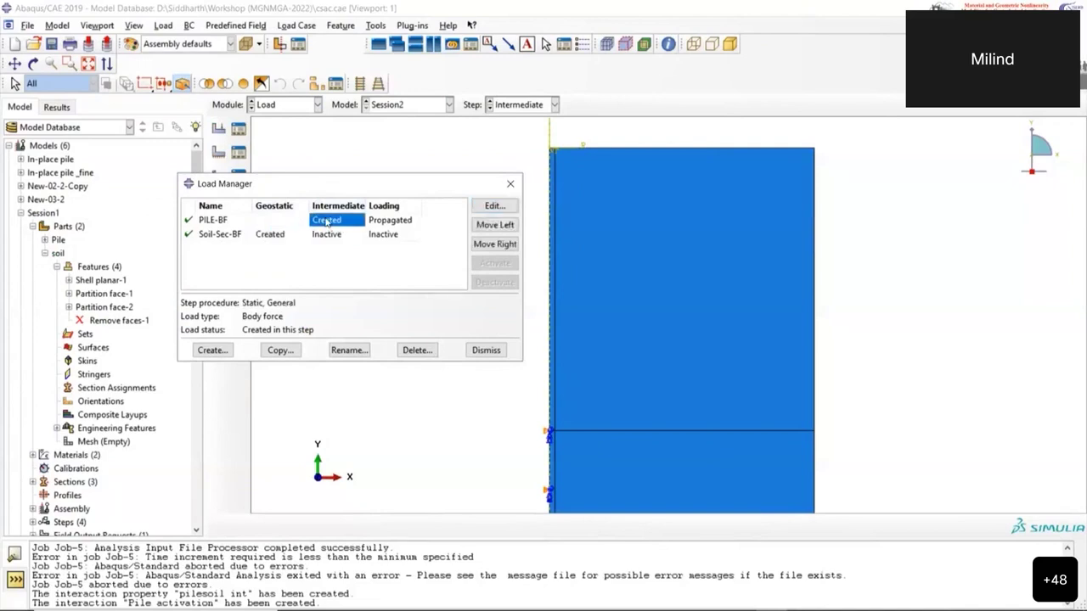
click(495, 206)
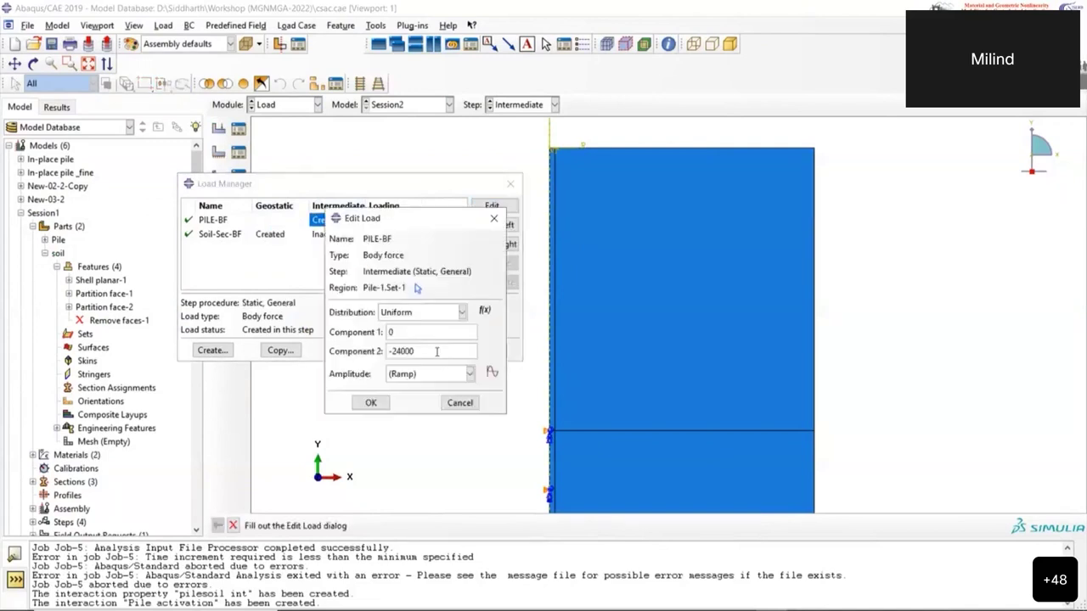
click(372, 403)
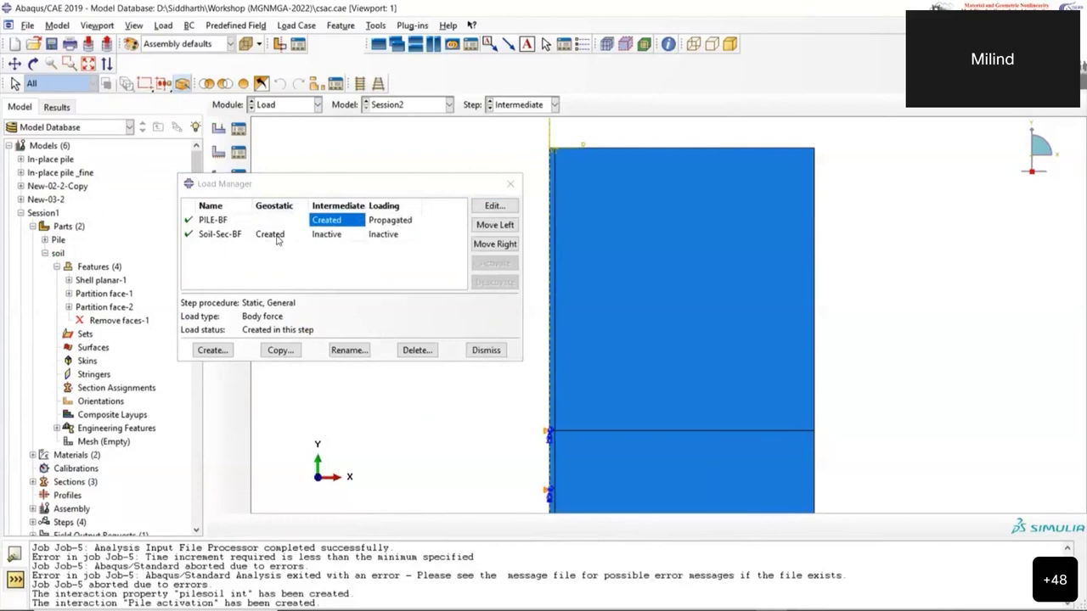
double_click(272, 235)
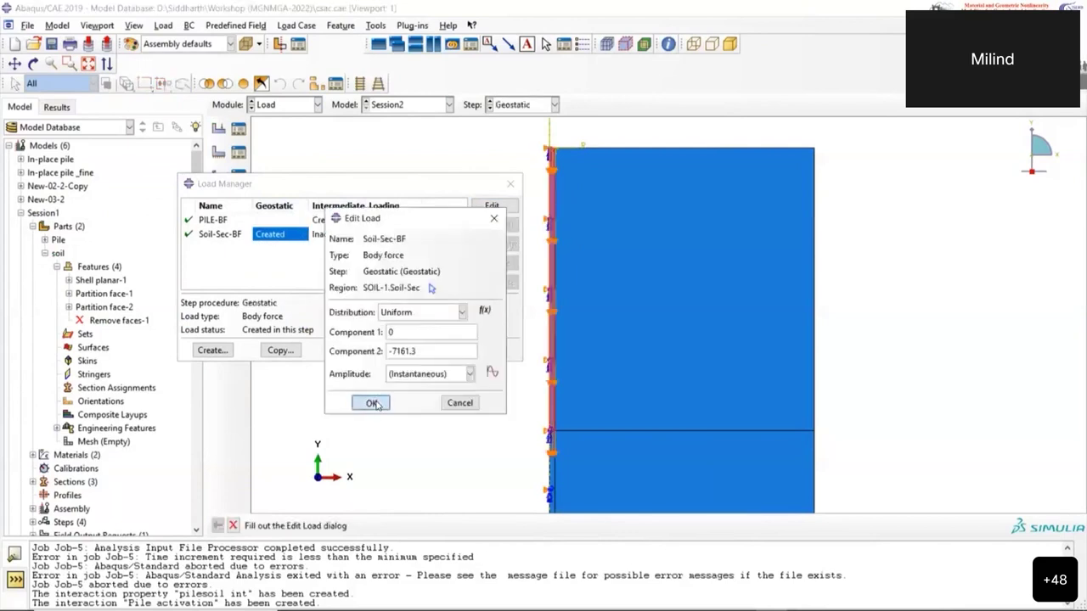
click(373, 403)
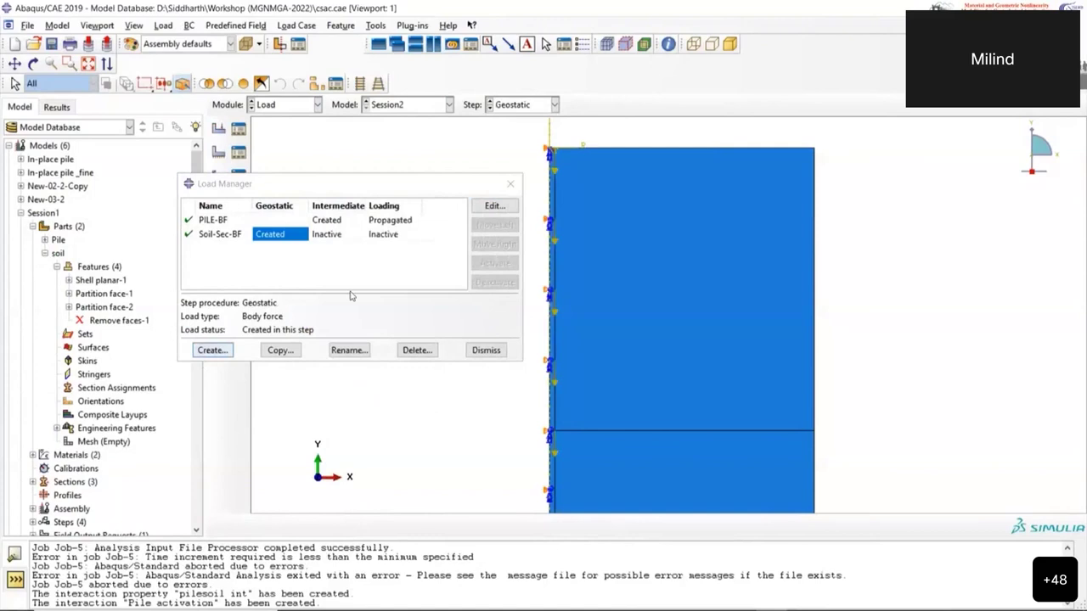
Start a new load named Soil
key(Return)
drag(826, 155, 399, 195)
text(Soil)
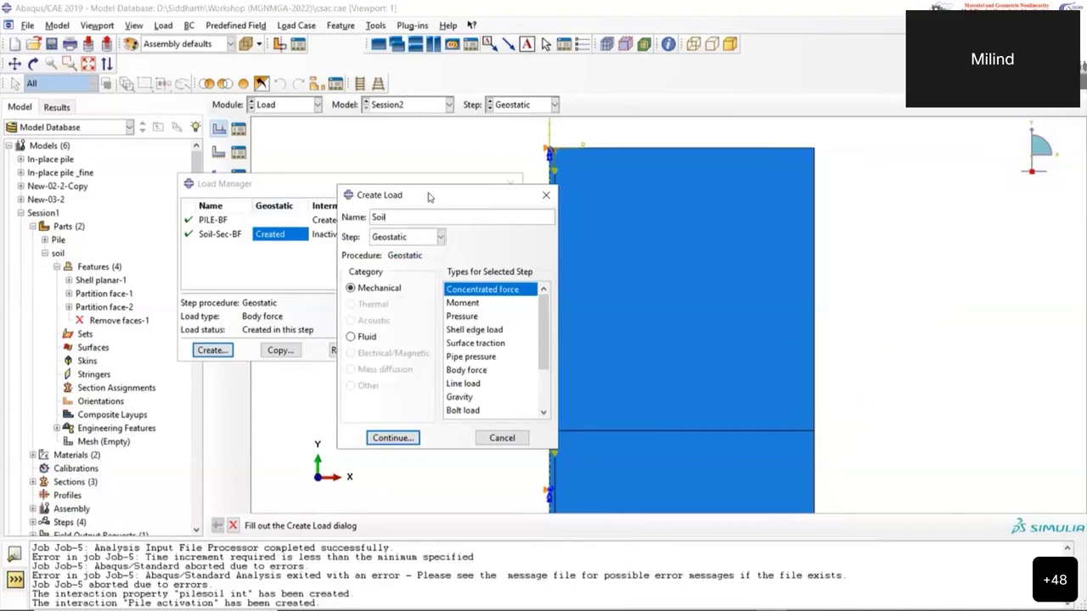
Make Soil a body-force load in the Geostatic step applied to the whole soil region
click(403, 225)
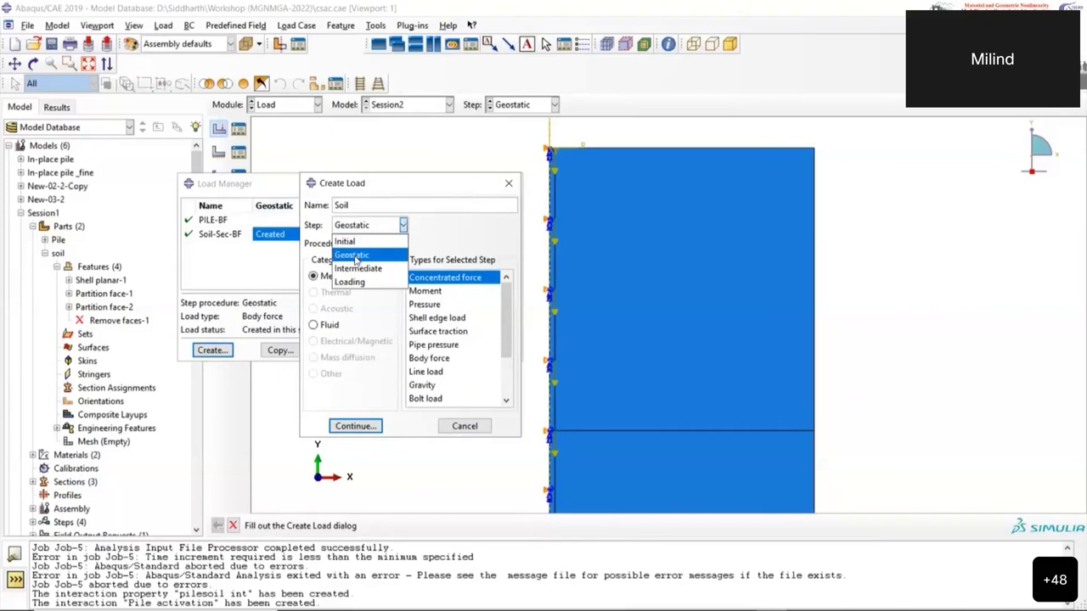
click(353, 255)
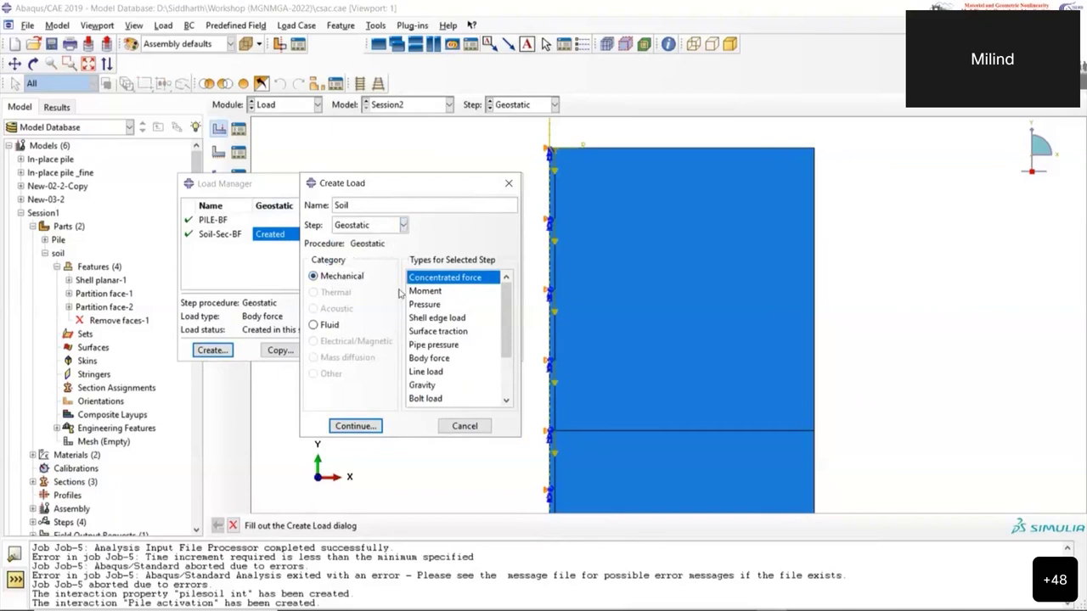
click(435, 361)
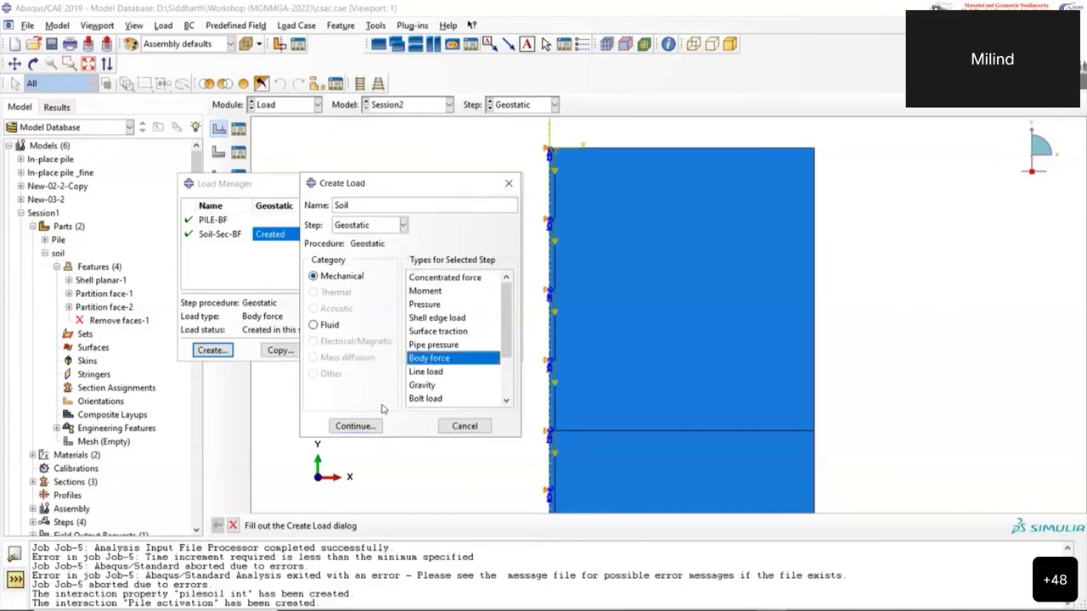
click(364, 428)
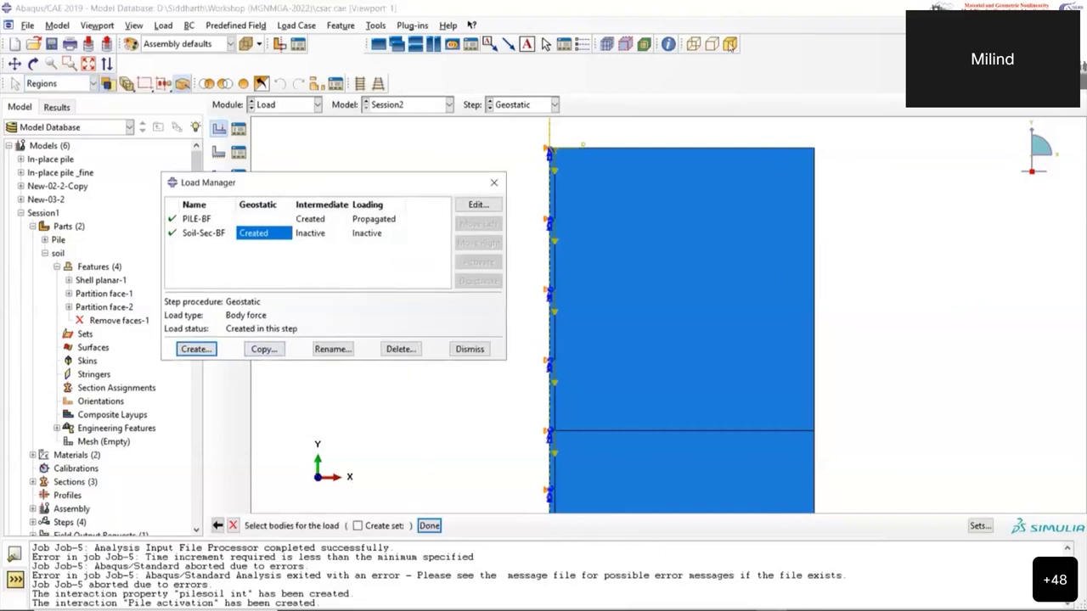
click(698, 489)
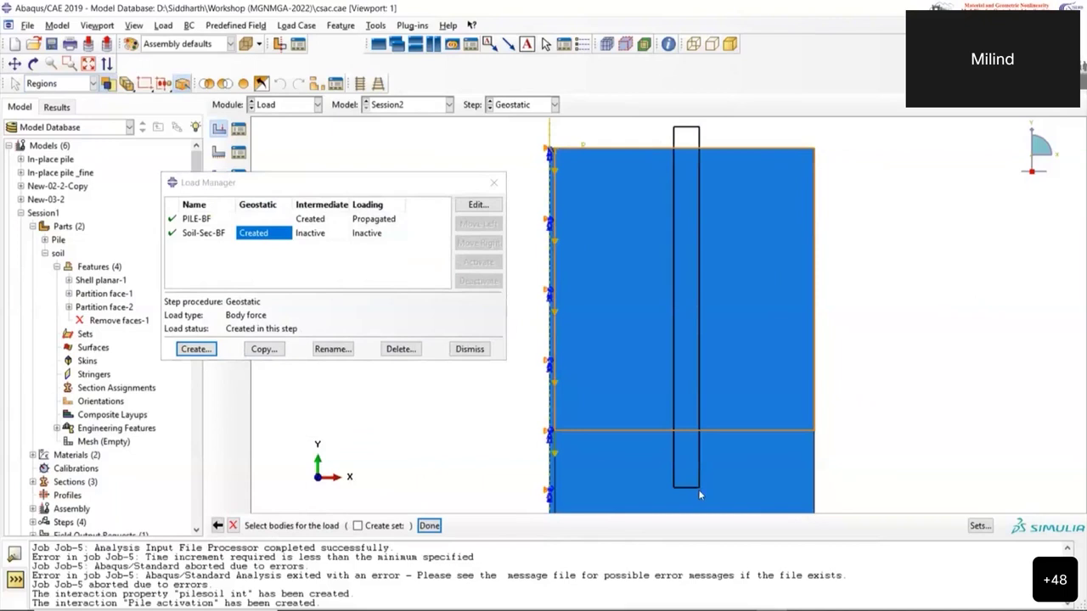
click(708, 450)
scroll(552, 399, down, 2)
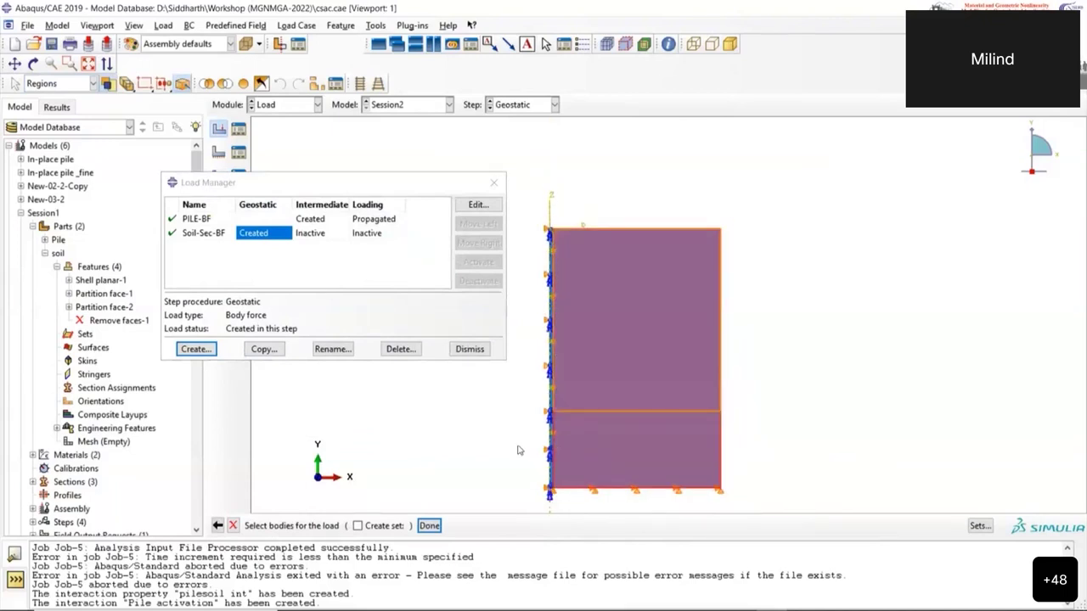
click(428, 526)
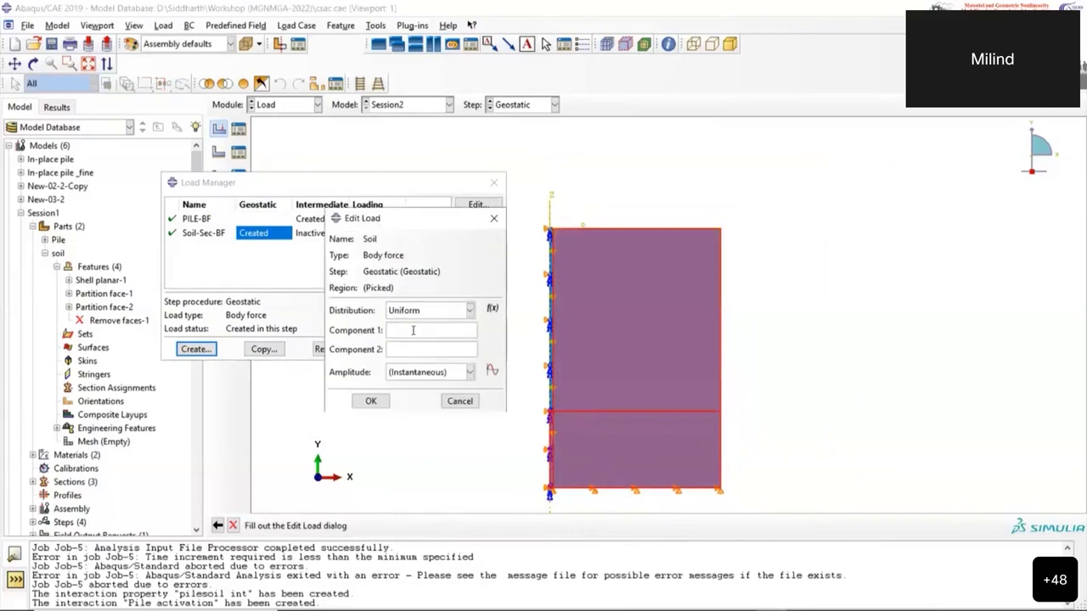
Set body-force components to 0 and 7161 and confirm the Soil load
click(414, 330)
text(0)
text(61)
click(390, 349)
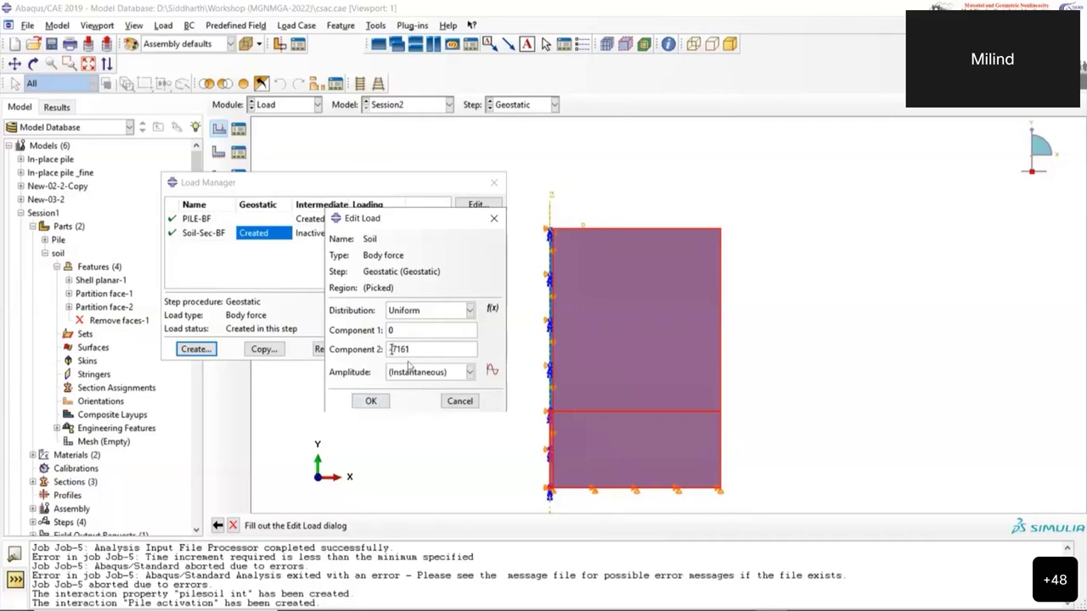
click(372, 401)
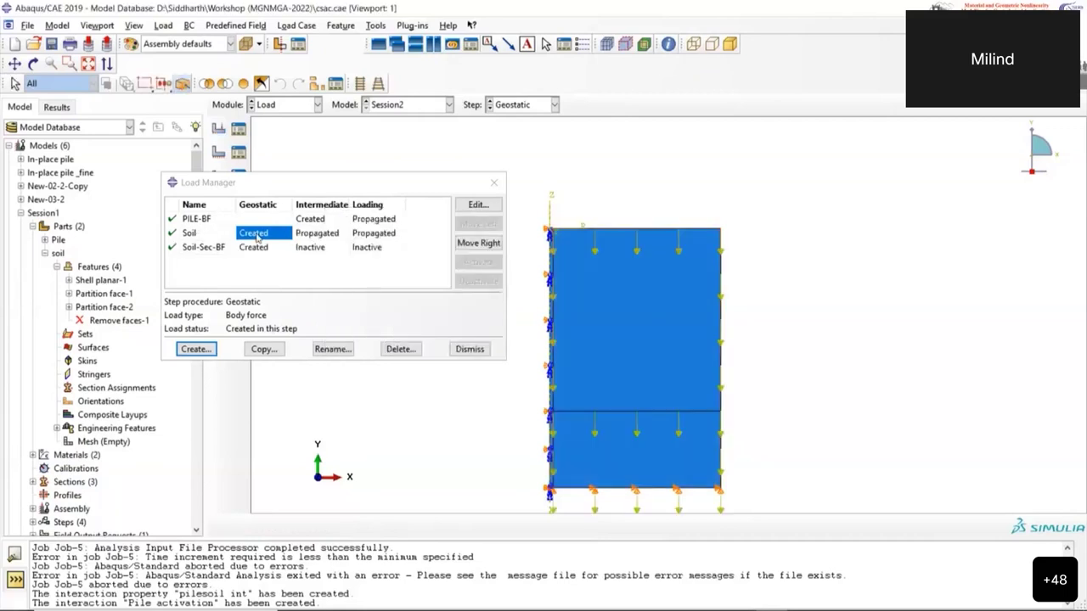
drag(308, 184, 372, 182)
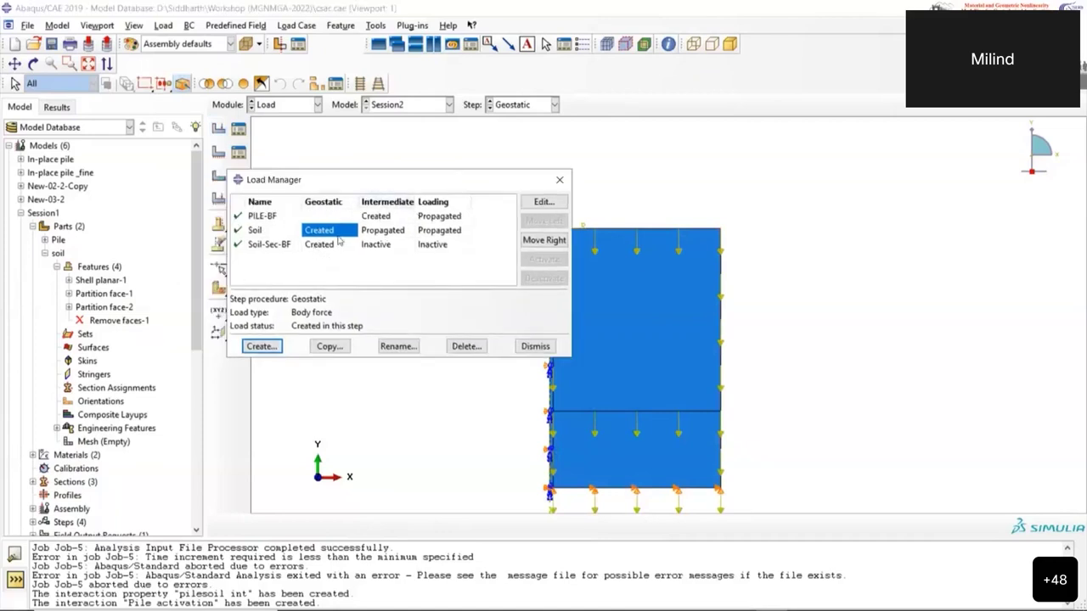
Open the boundary condition manager and toggle the UR3 constraint on Bottom
click(560, 179)
click(241, 157)
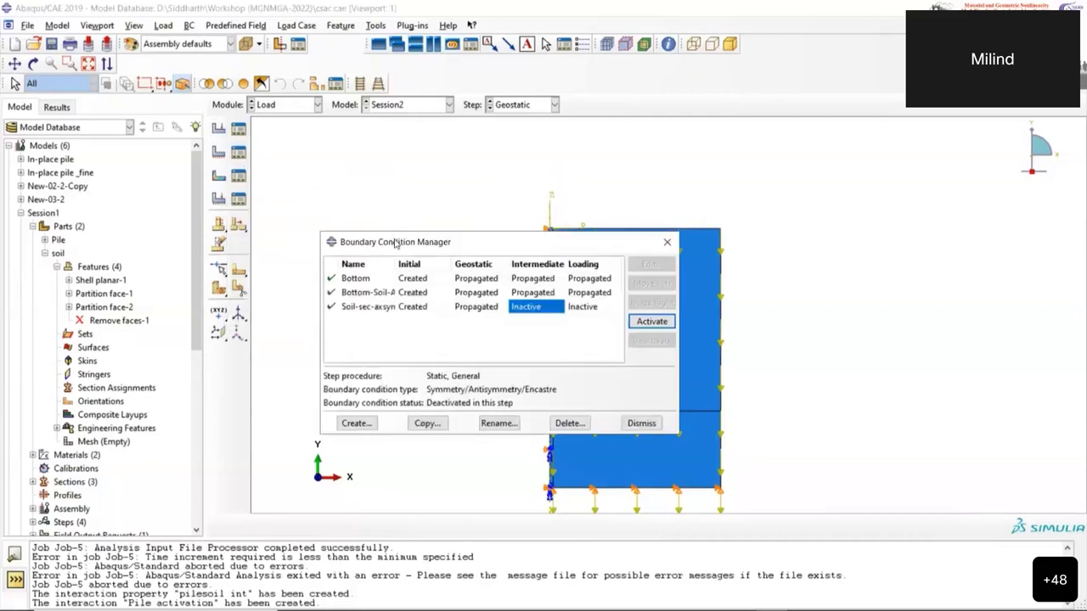
drag(396, 244, 259, 205)
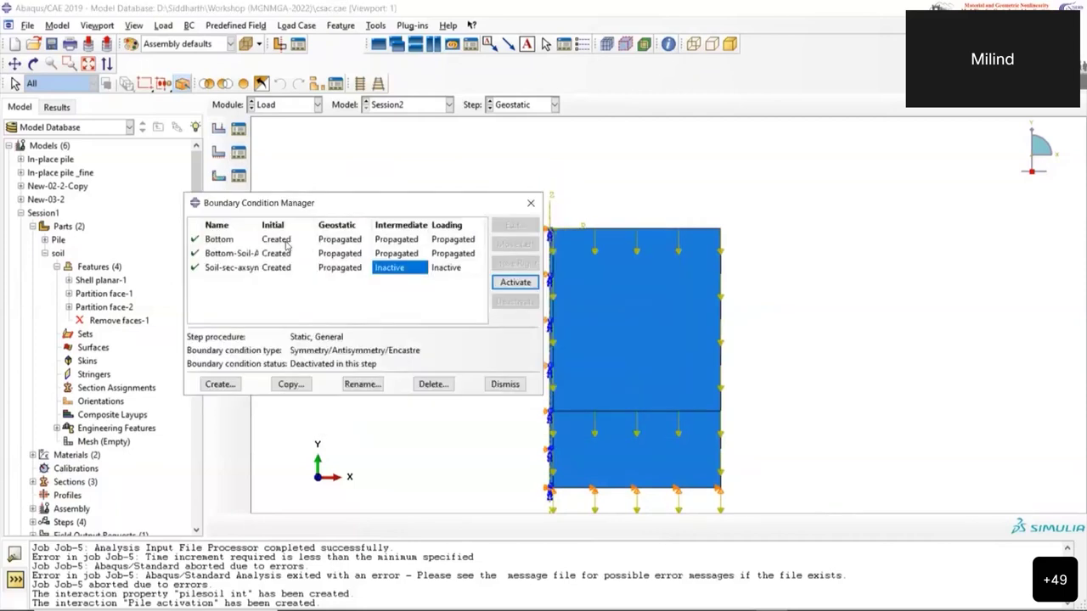
drag(238, 203, 185, 177)
double_click(225, 213)
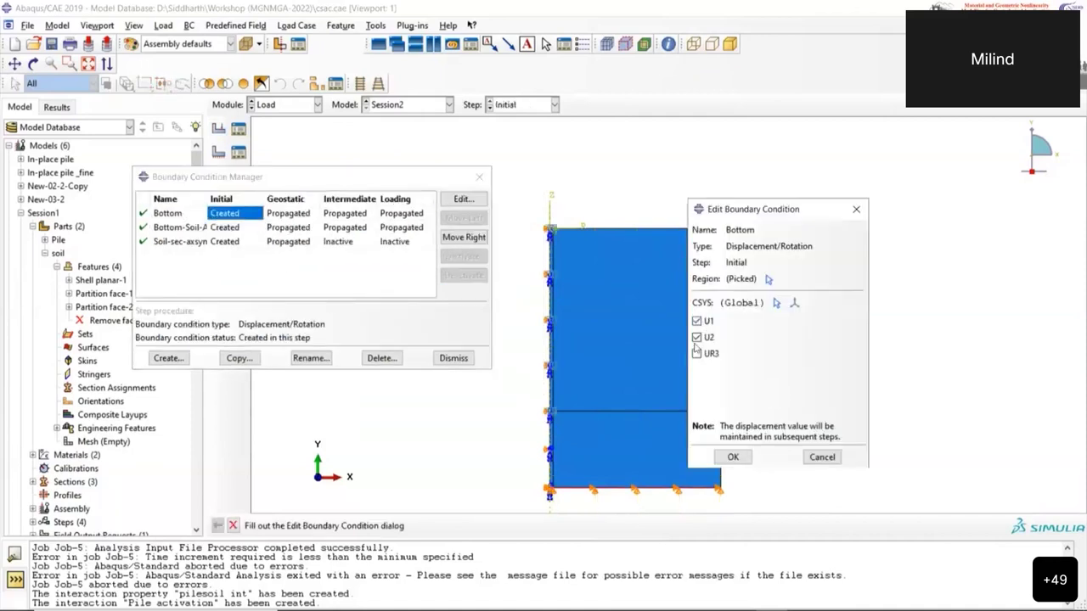
click(696, 354)
Confirm Bottom-Soil-Axsymmetry as XSYMM, then begin a new boundary condition in Initial
double_click(233, 228)
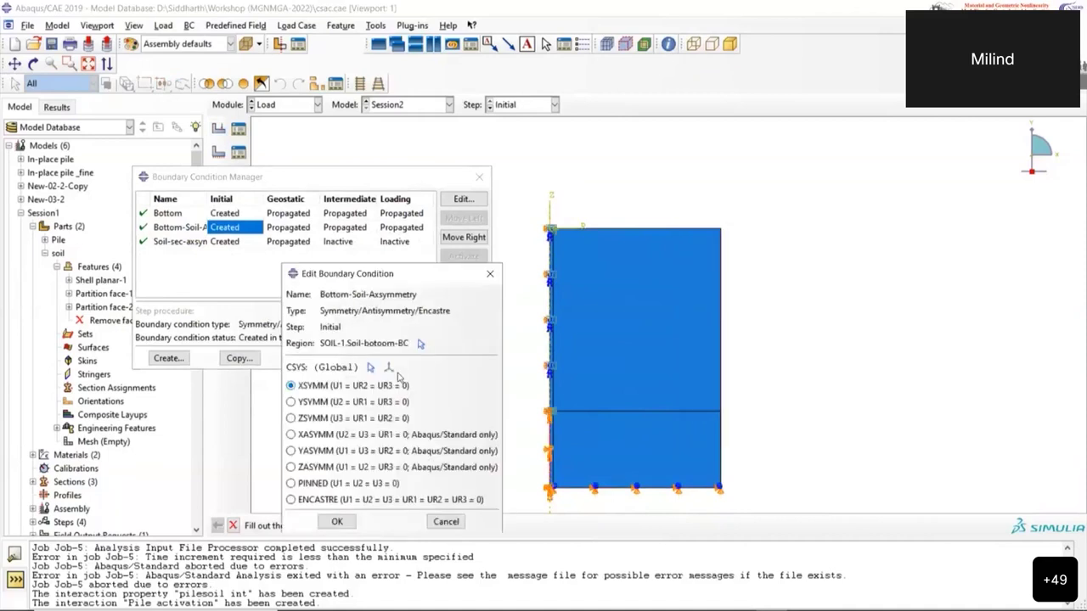
drag(390, 273, 371, 192)
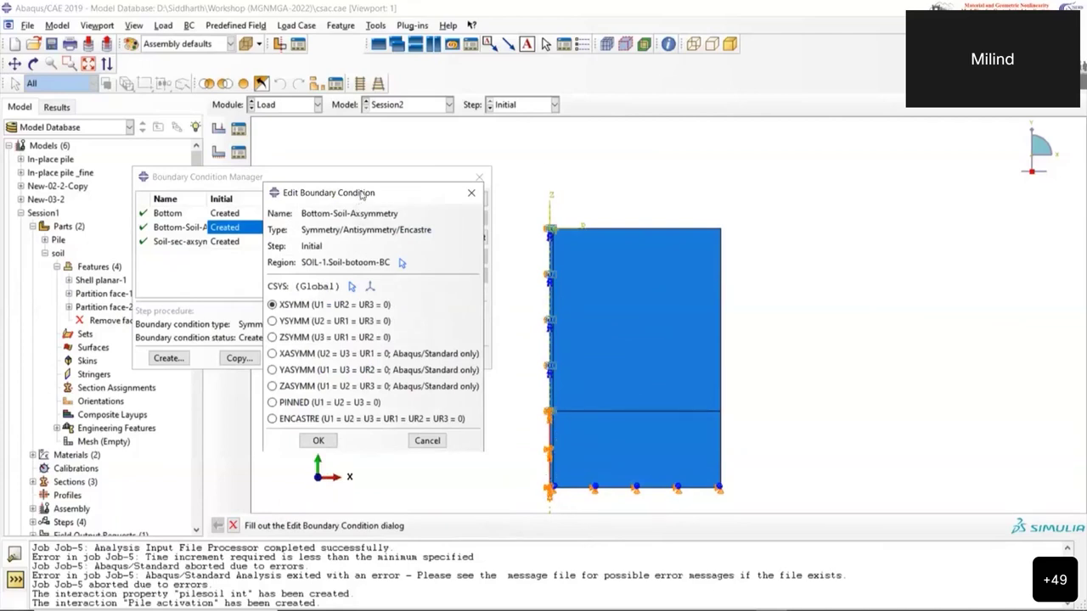
drag(361, 196, 400, 187)
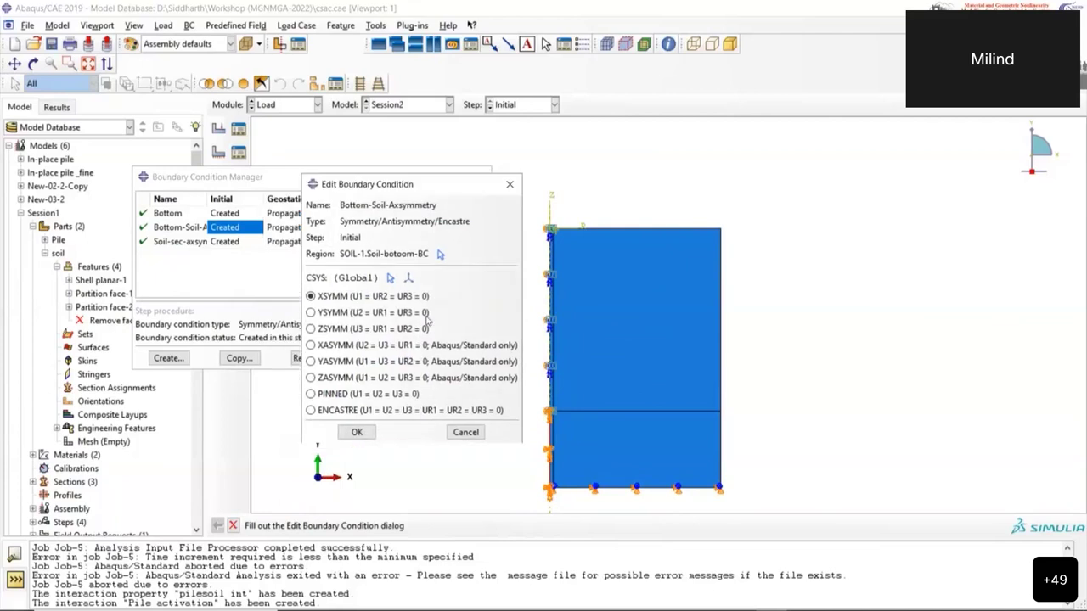
click(355, 432)
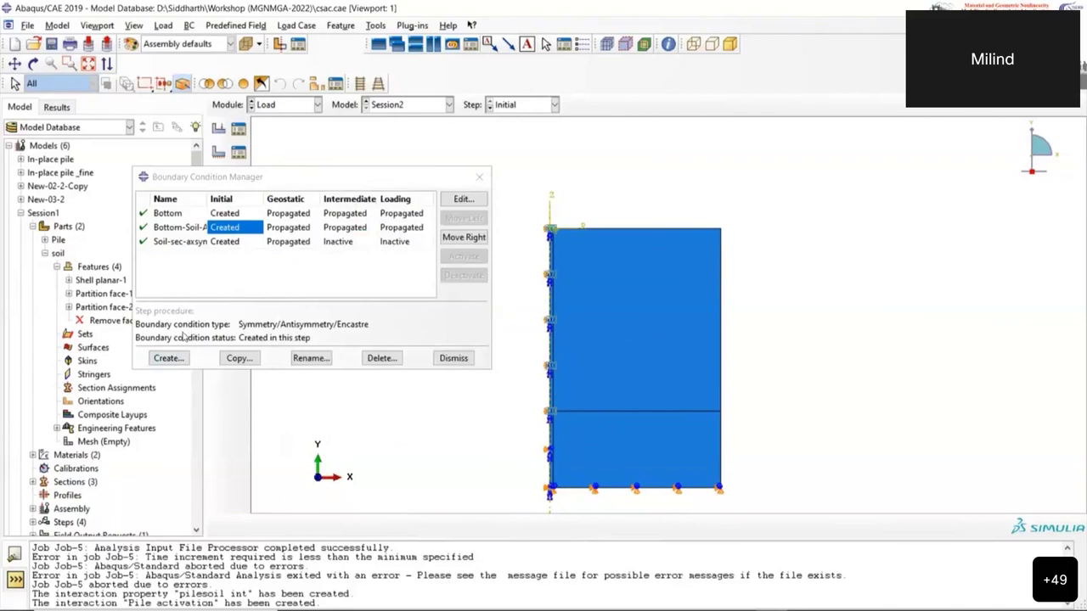
click(169, 359)
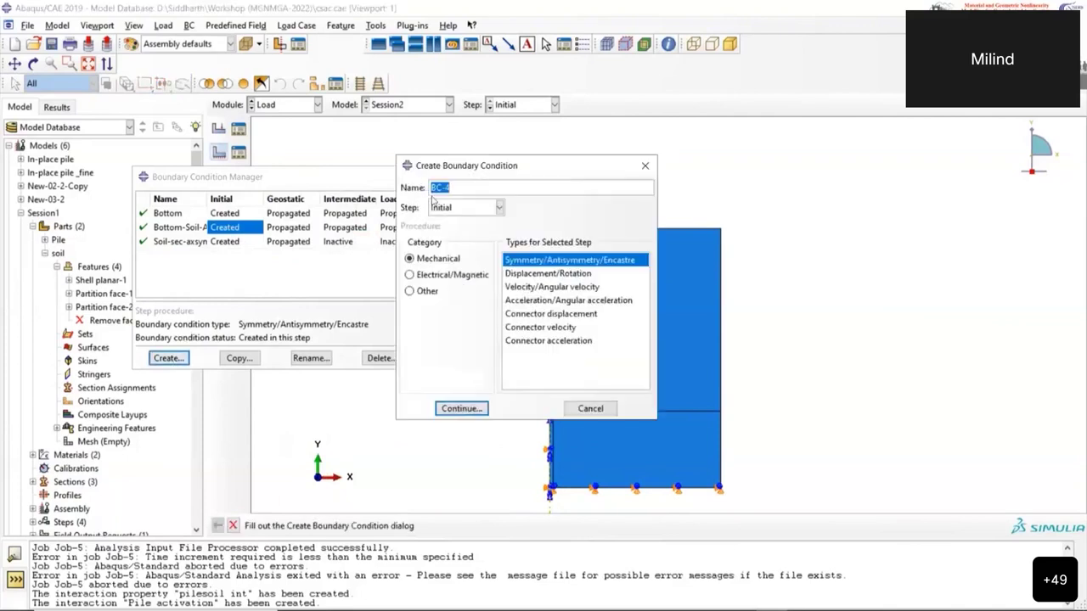
Name the new symmetry boundary condition 'Pile AXISYMM'
text(Pi)
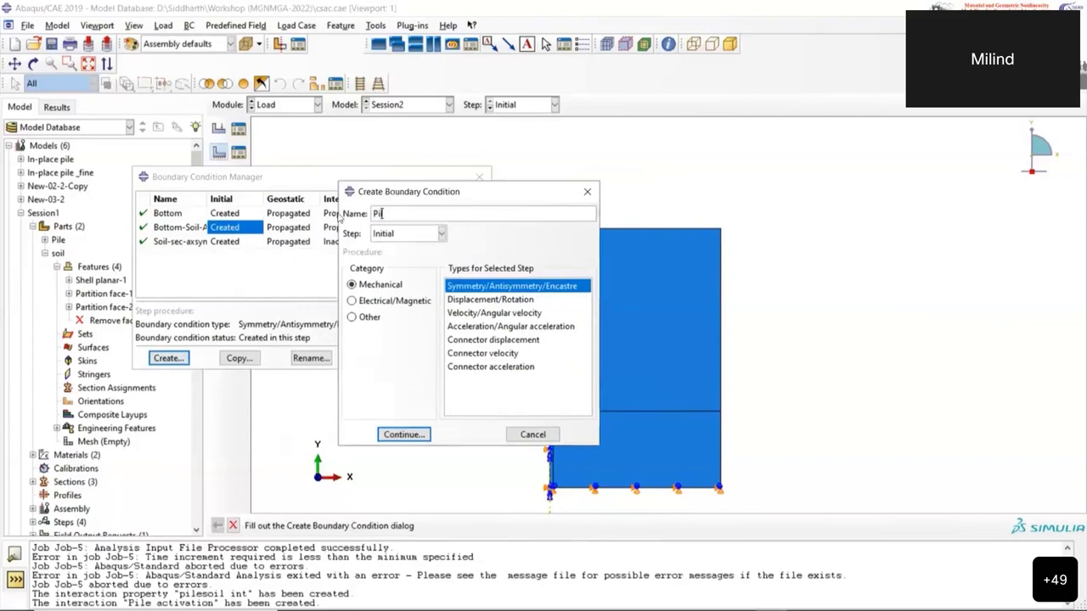
text(le AXISYMM)
click(403, 435)
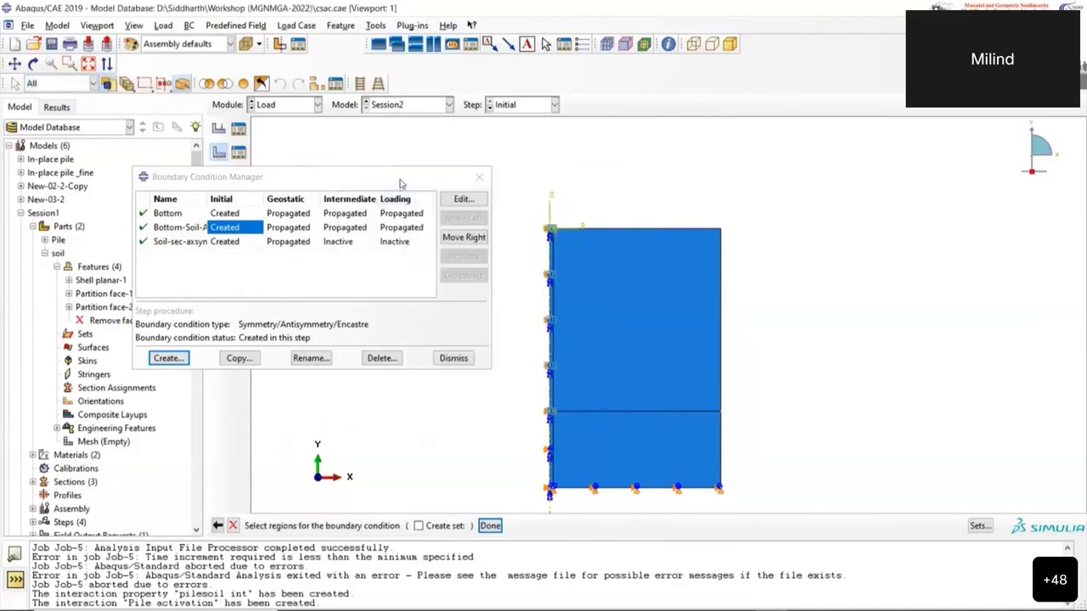
scroll(539, 321, up, 1)
scroll(539, 323, down, 3)
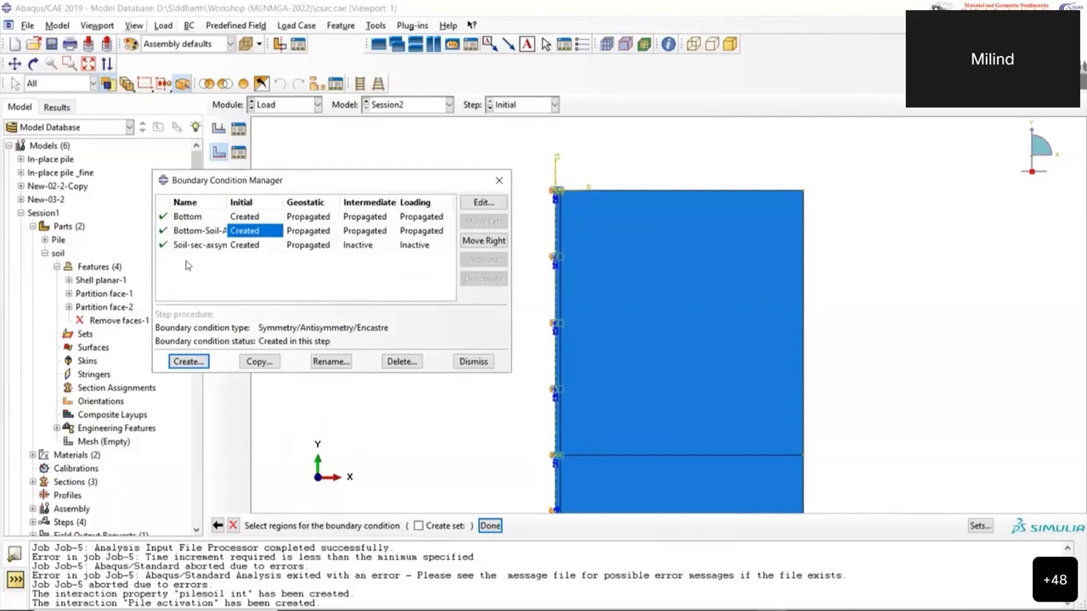
Hide the SOIL-1 instance using Assembly Display Options
click(134, 25)
click(189, 287)
click(747, 233)
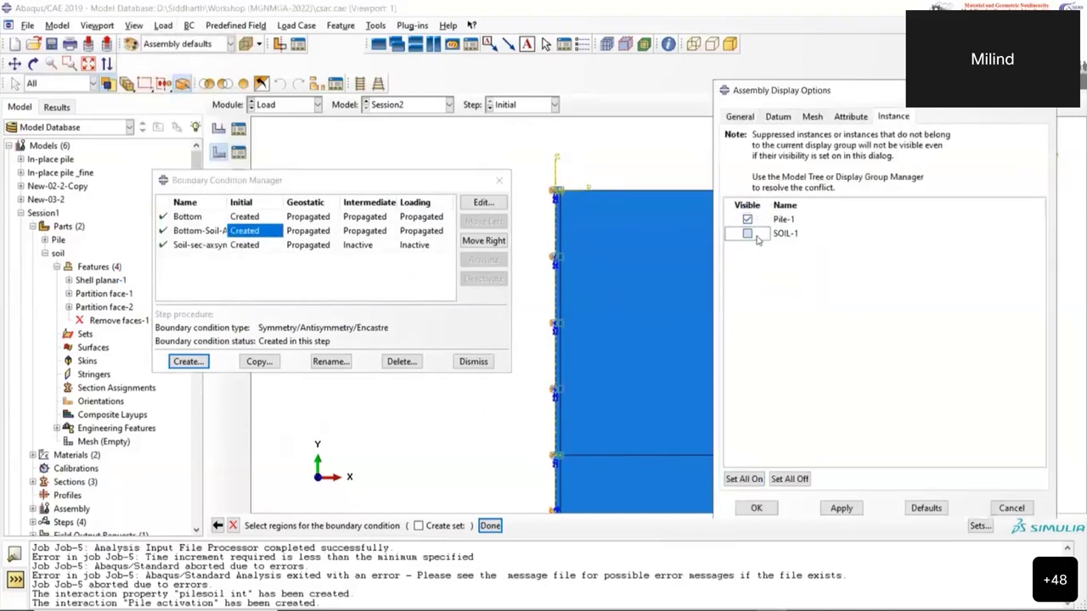
click(838, 509)
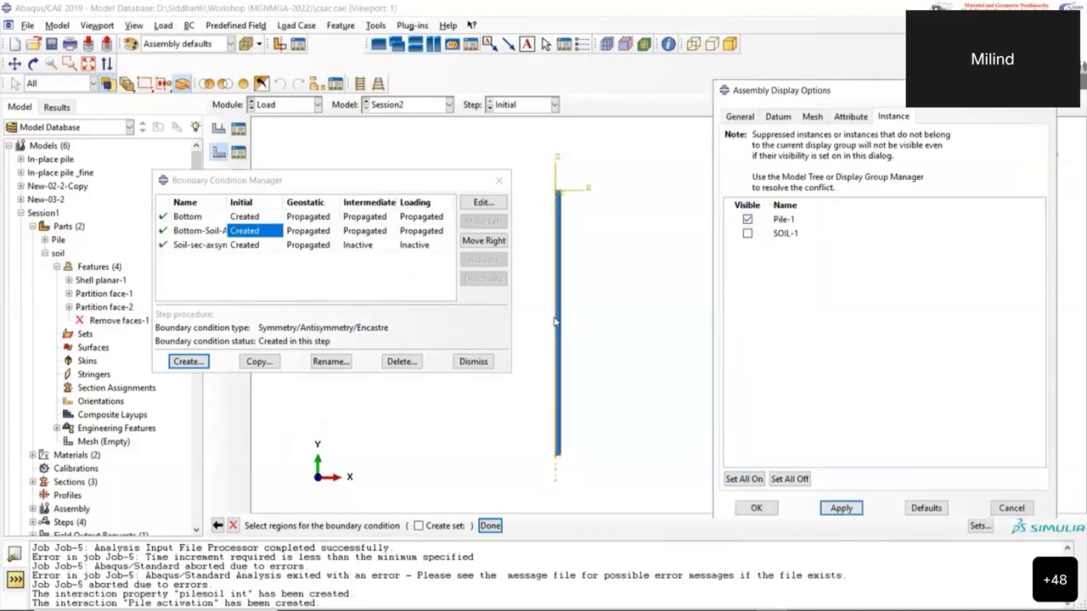
Apply an XSYMM condition to the pile's axis edge
click(556, 322)
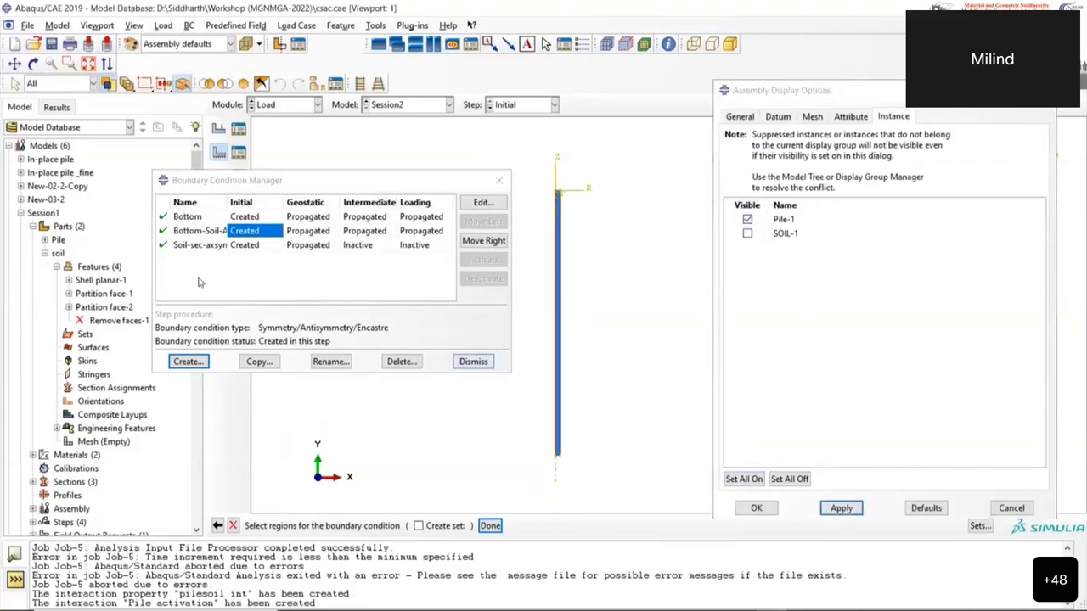
click(490, 525)
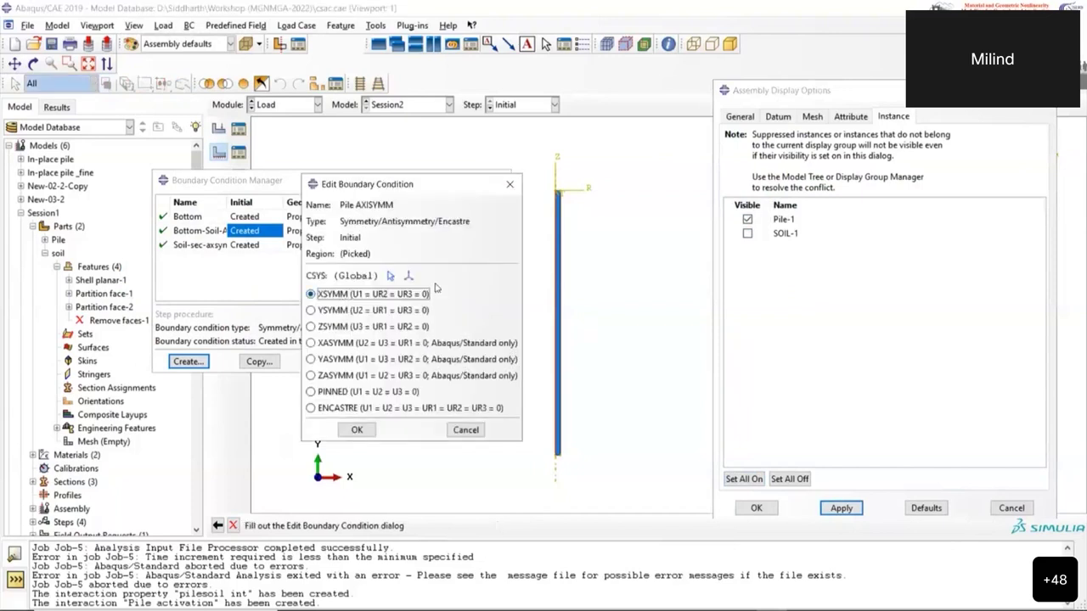
click(360, 431)
click(360, 431)
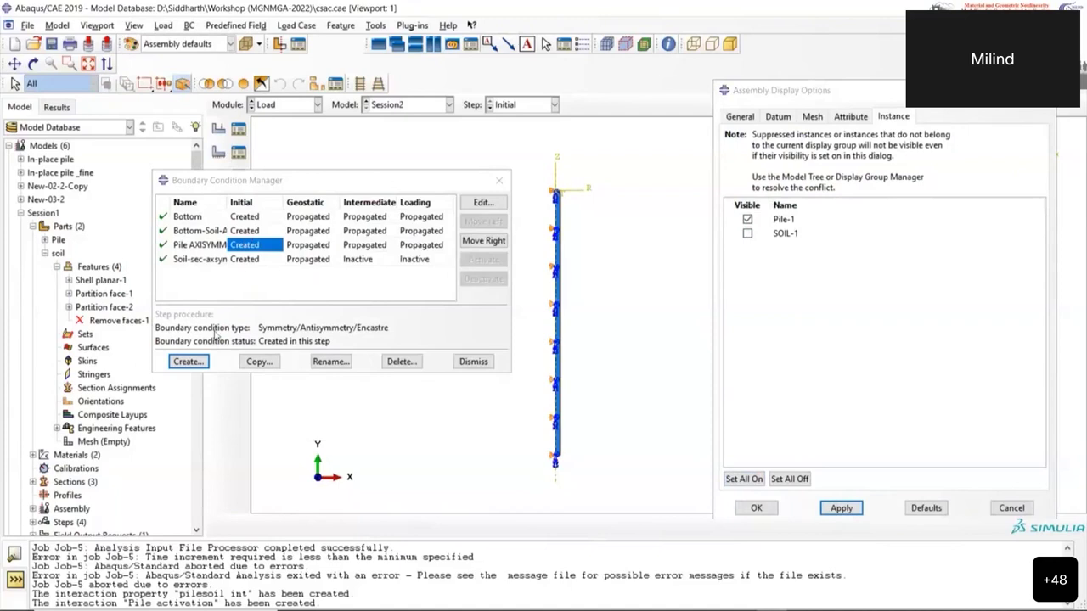
click(749, 234)
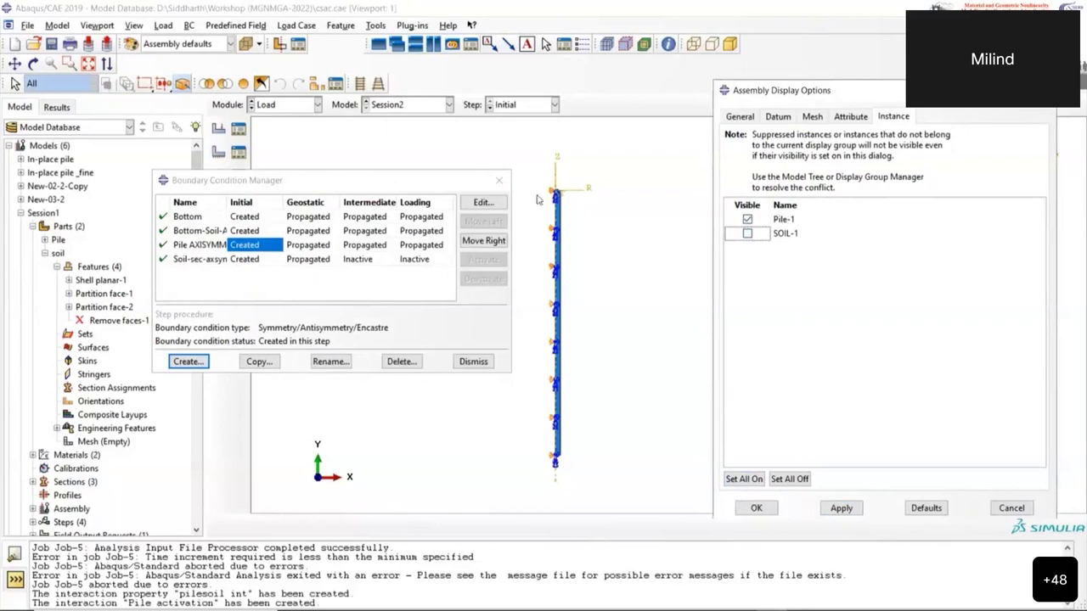
Start a displacement/rotation condition named 'Pile top' in the Loading step
click(188, 362)
text(Pile top)
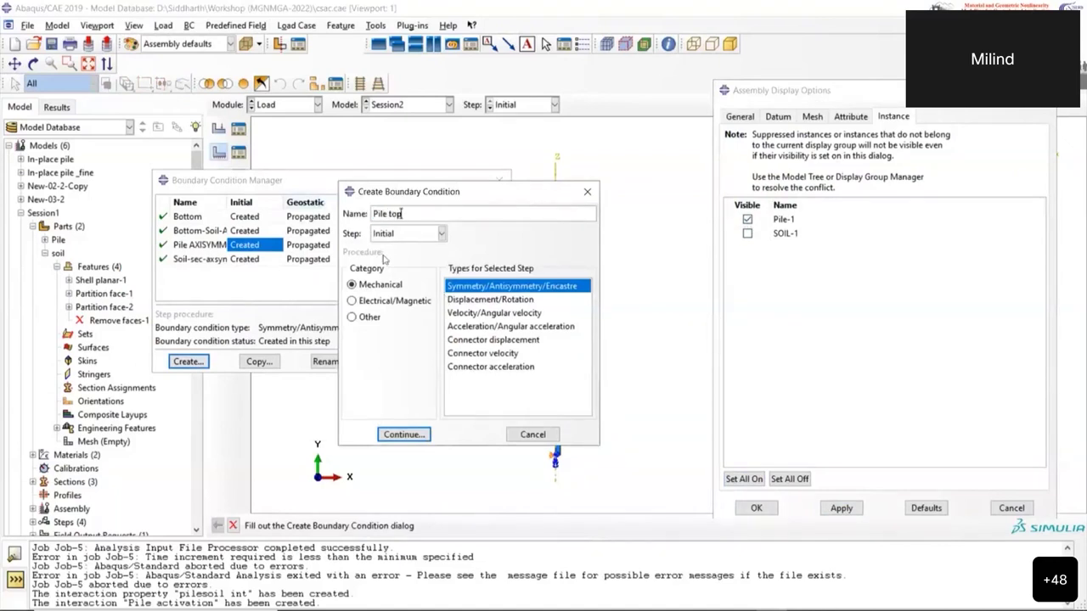
click(421, 233)
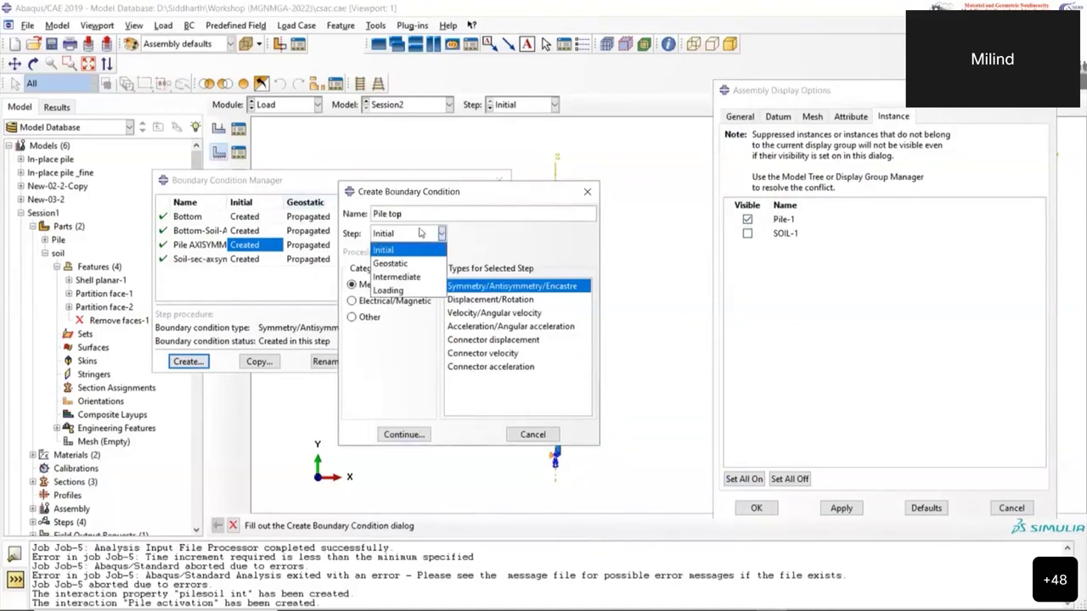
click(412, 290)
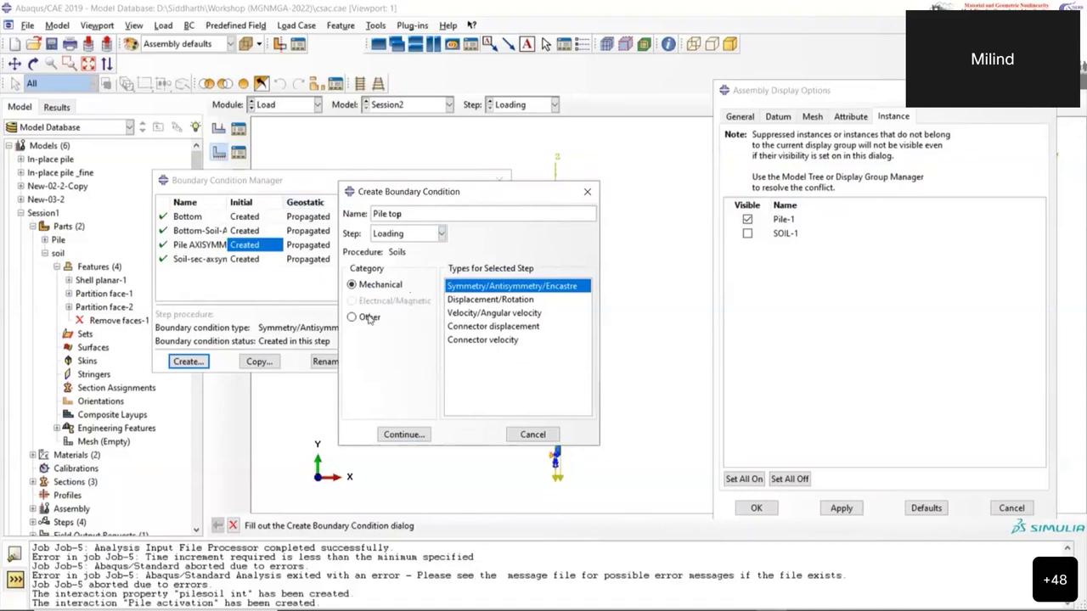
click(482, 300)
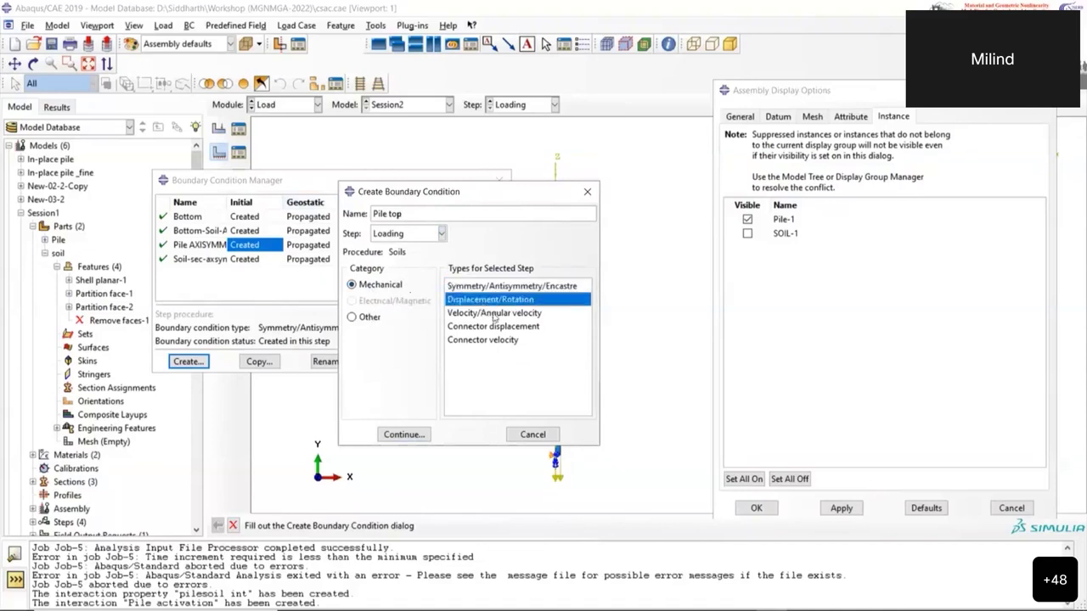
click(402, 434)
Constrain the pile's top edge with U2 = -0.1
scroll(562, 197, down, 1)
click(553, 211)
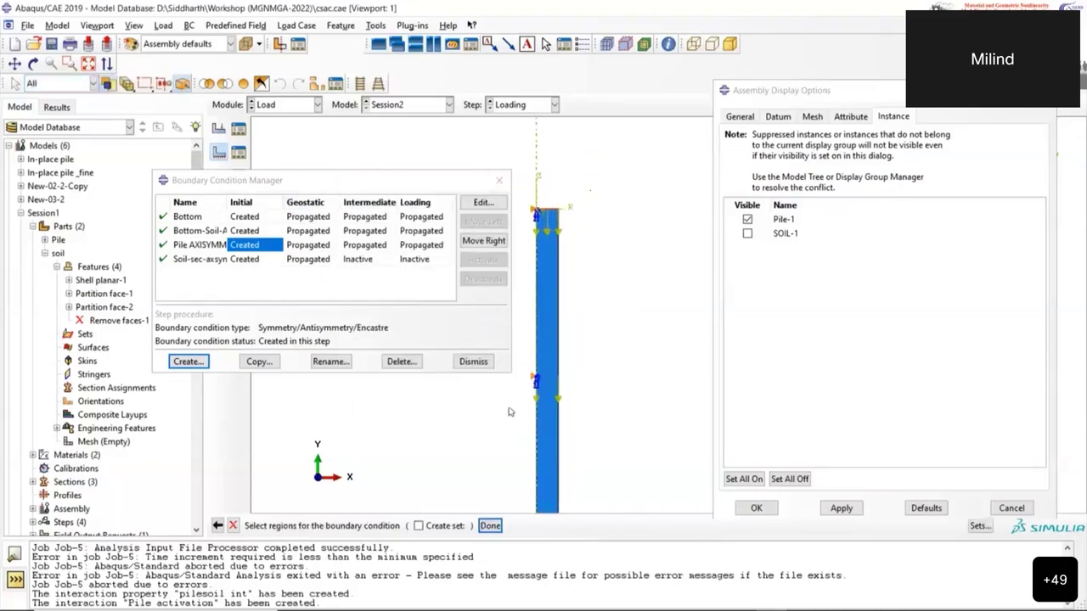
click(490, 526)
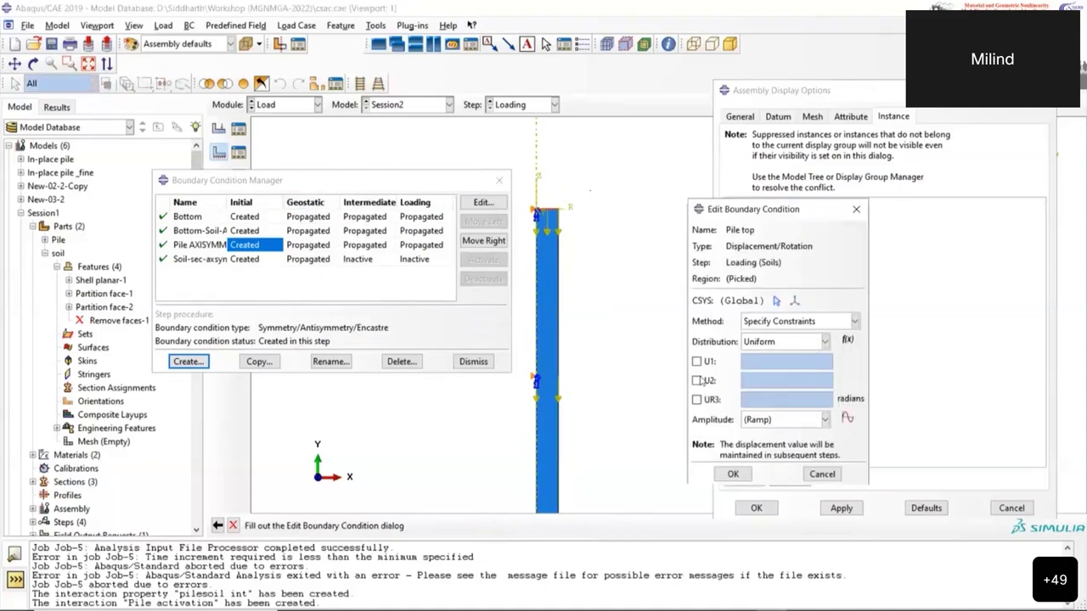
click(697, 380)
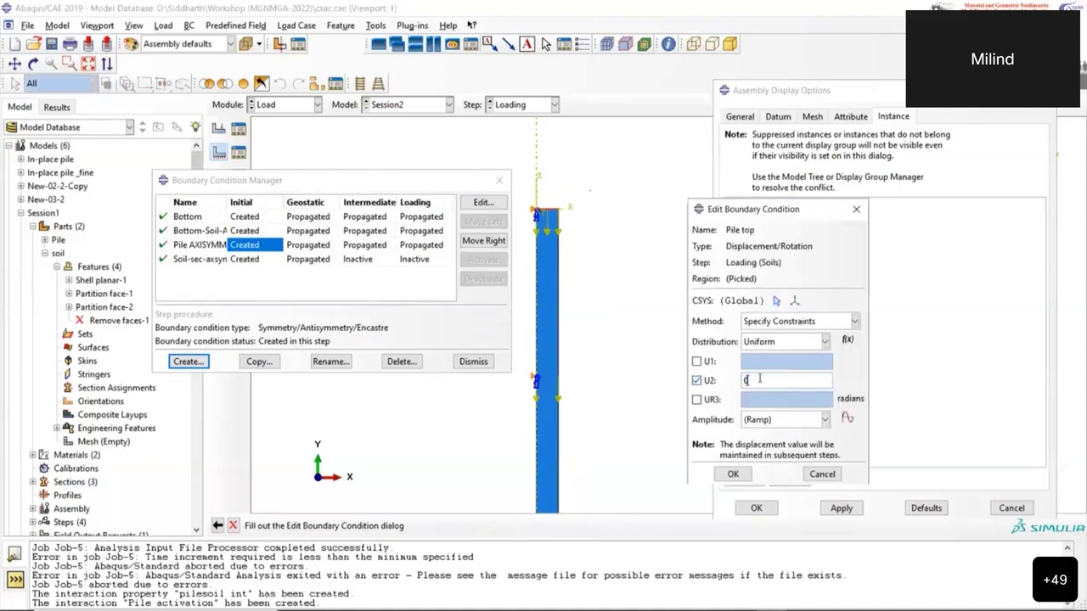
double_click(754, 379)
click(734, 476)
click(734, 475)
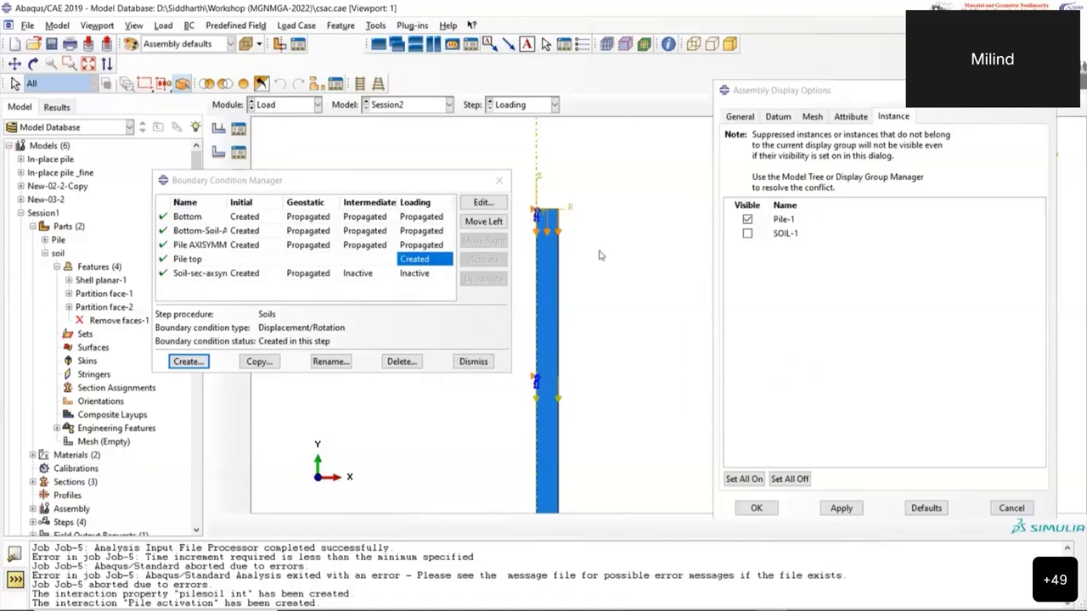
Hide Pile-1, show only SOIL-1, and fit the soil model in view
click(747, 219)
click(747, 233)
click(841, 508)
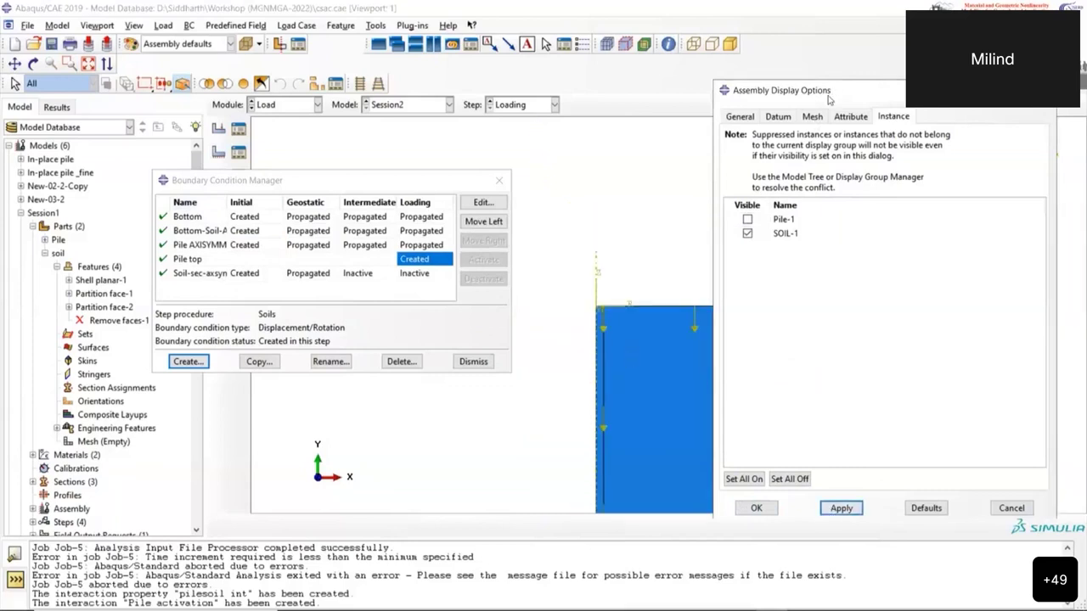
drag(806, 90, 486, 68)
click(434, 486)
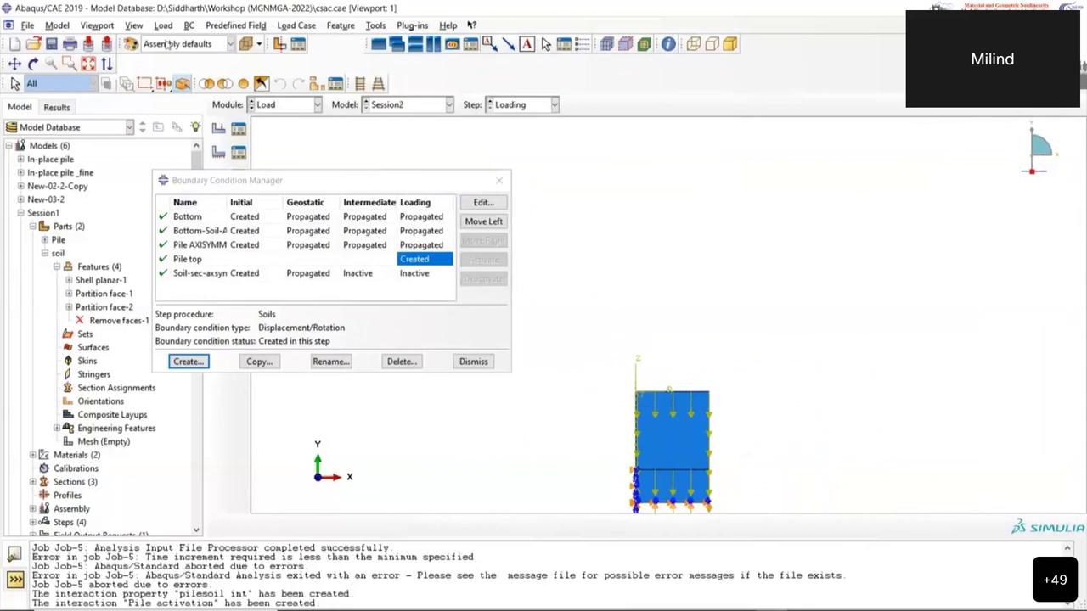
click(88, 63)
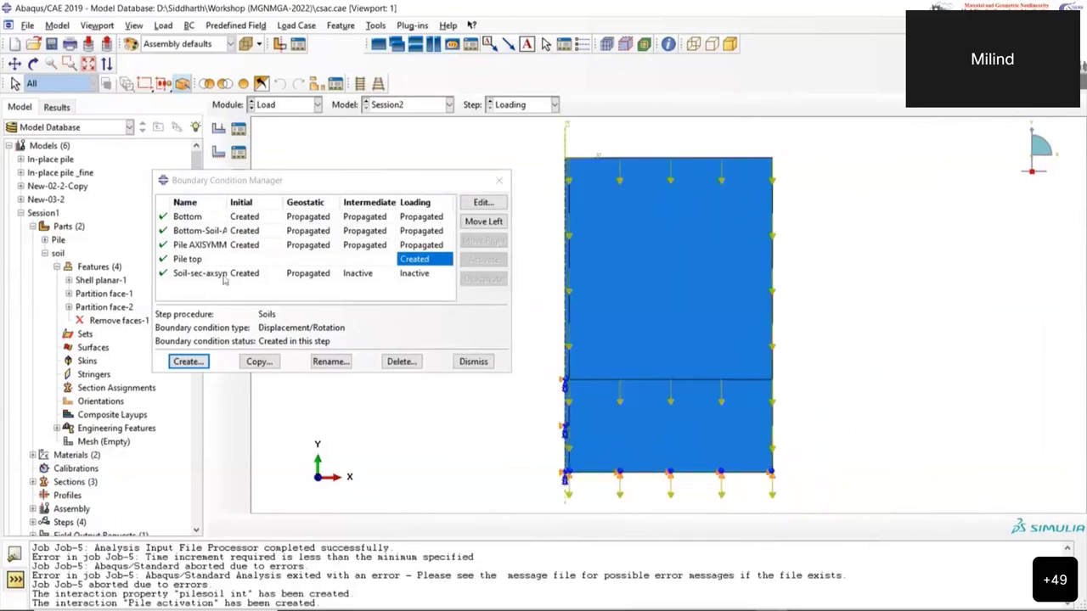
Create a 'Right' displacement condition fixing U1 = 0 on both parts of the soil's right edge
click(200, 362)
text(Right)
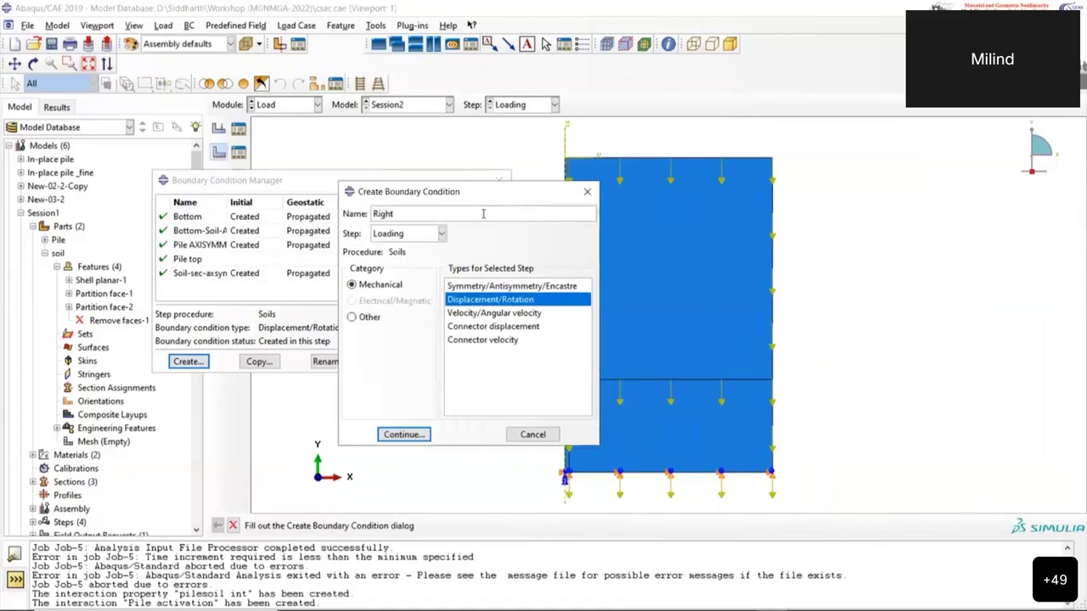
click(419, 435)
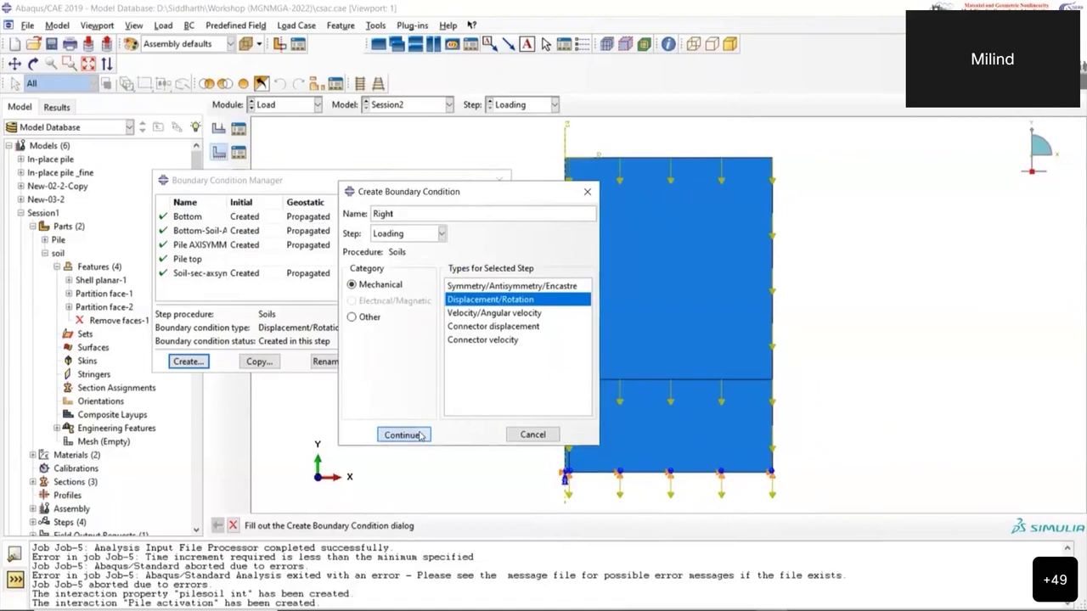
click(772, 242)
shift+click(772, 423)
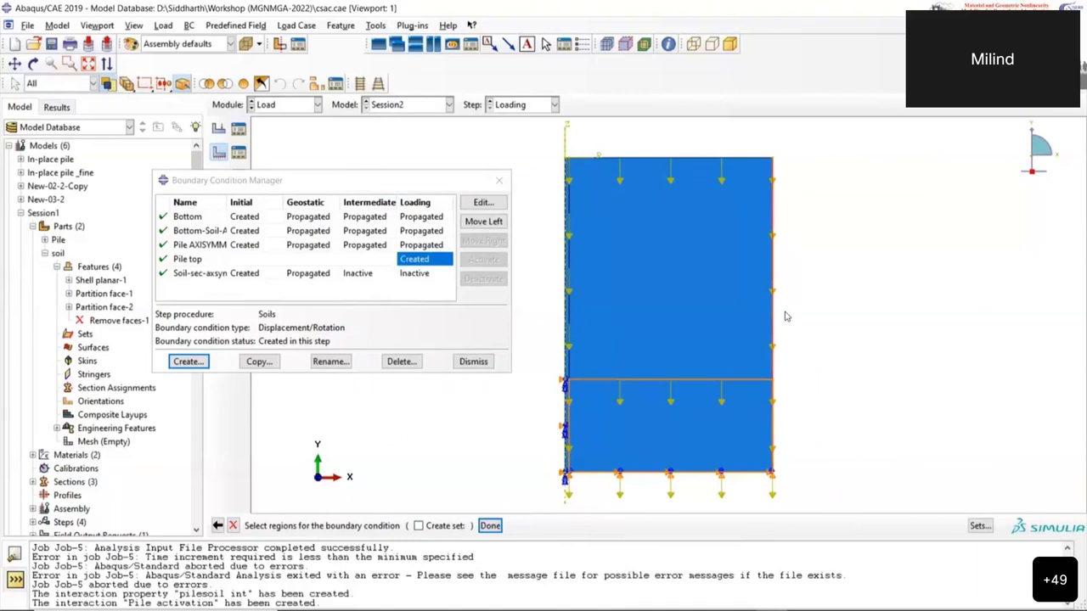
click(491, 526)
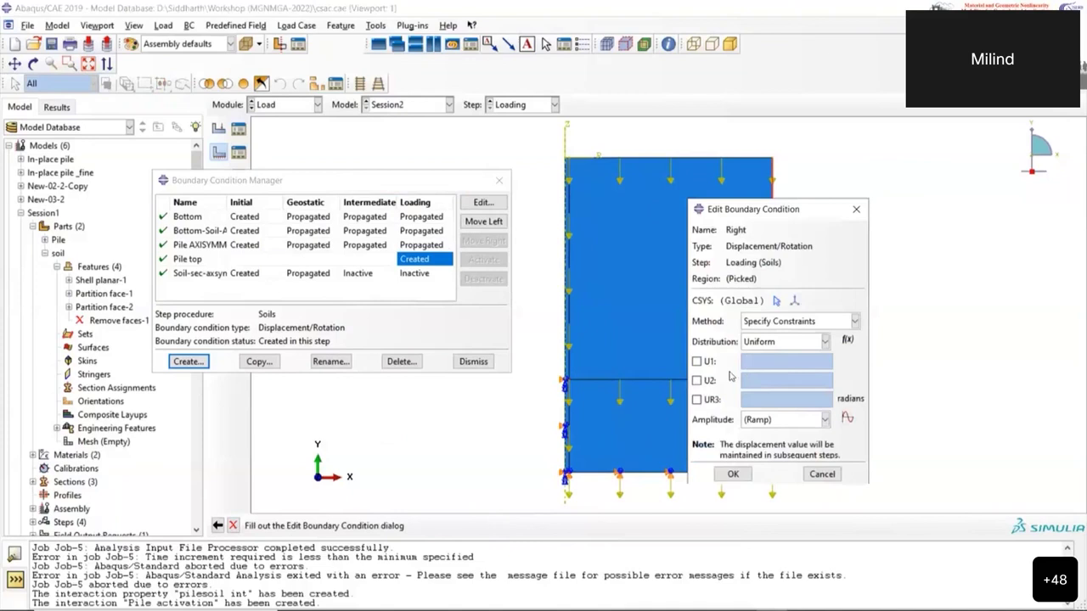
click(697, 362)
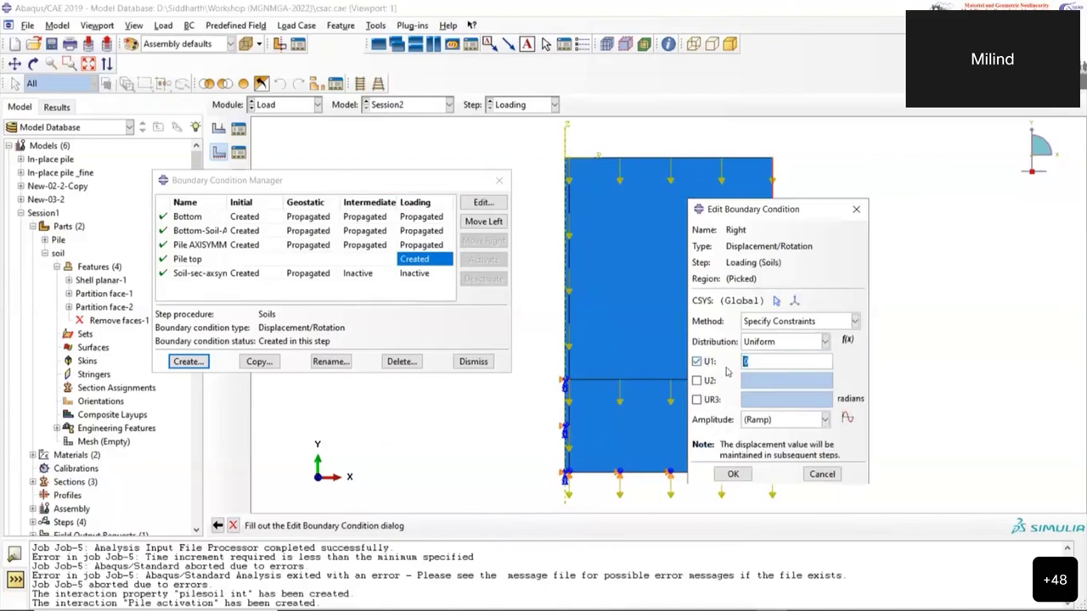
text(0)
click(734, 475)
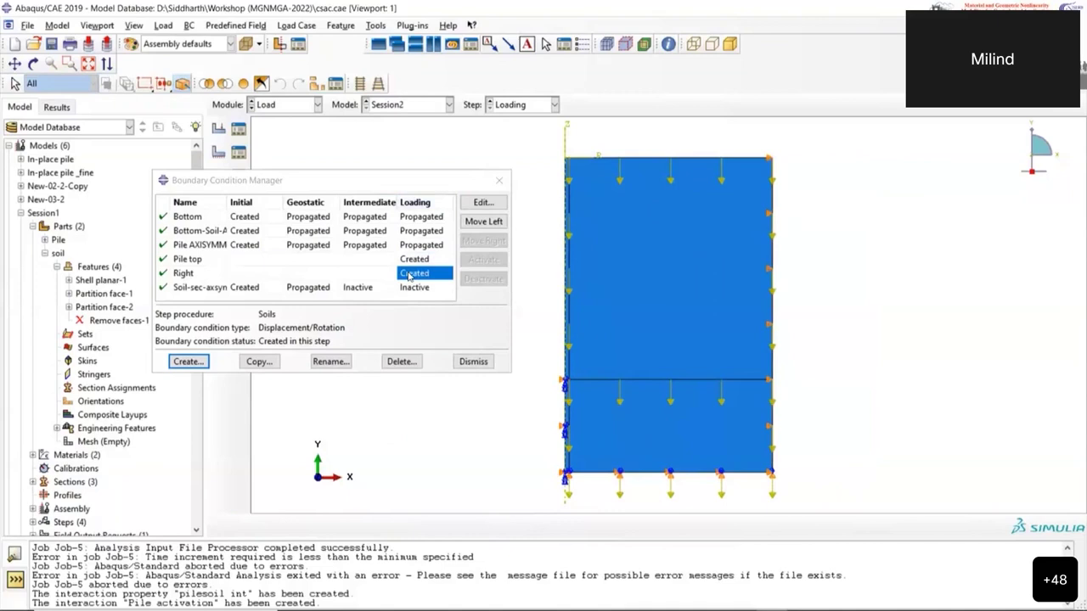
Move the Right condition left three steps so it starts in Initial
click(409, 276)
click(476, 223)
click(476, 223)
click(476, 223)
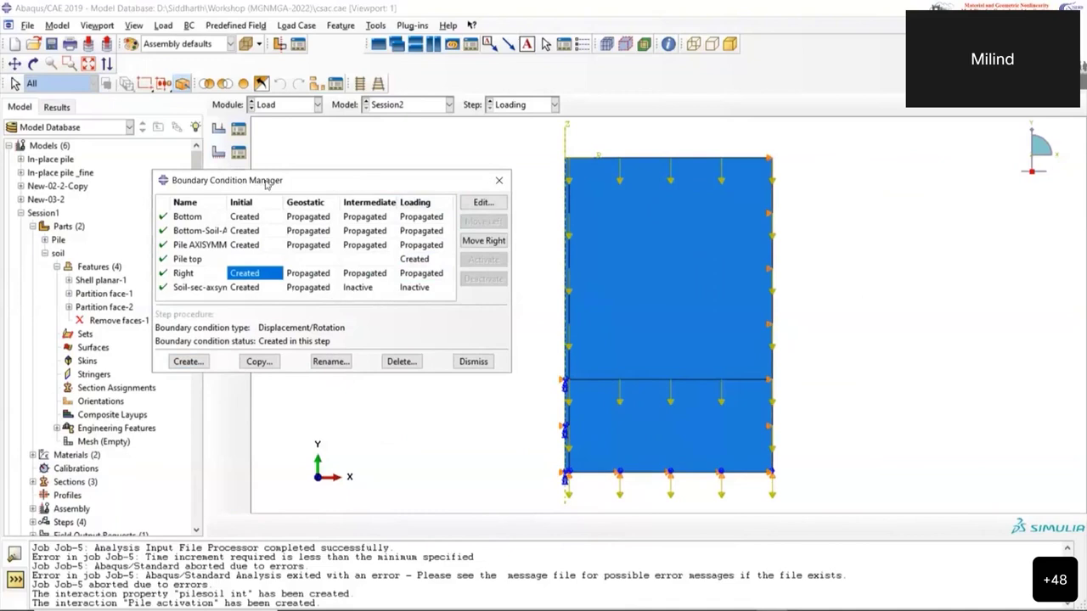
Review the Bottom, pile axisymmetry and soil symmetry entries in the boundary condition list
drag(265, 181, 358, 187)
click(344, 238)
click(350, 224)
click(351, 249)
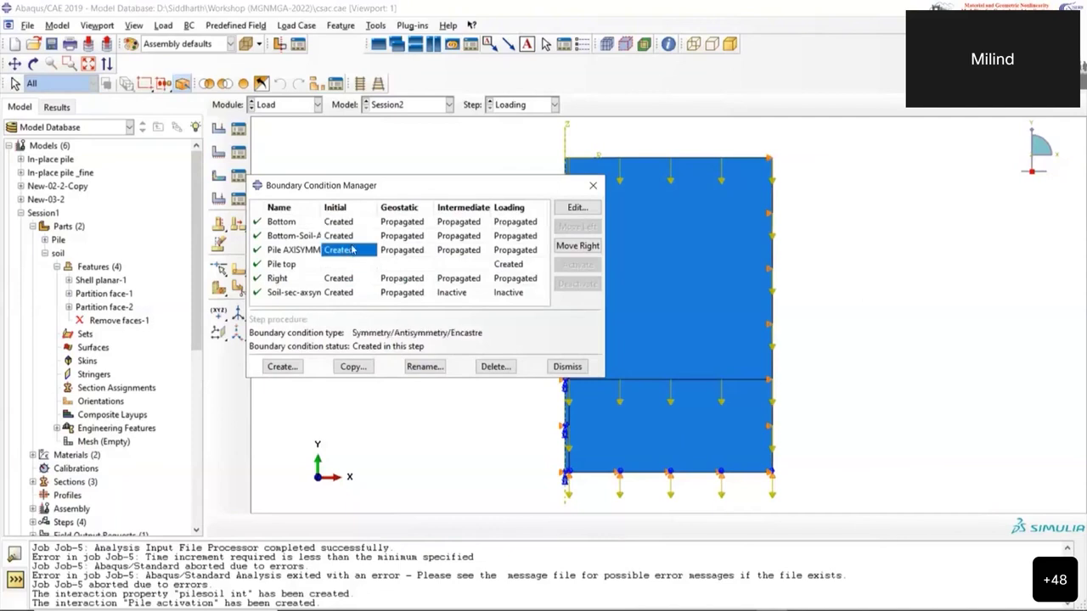
click(349, 293)
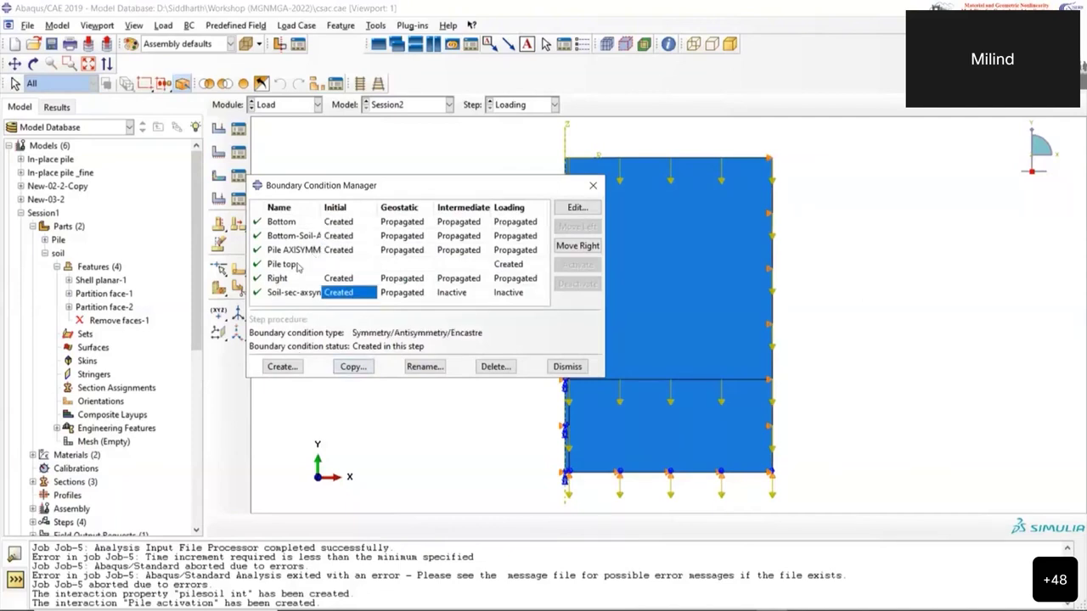
drag(387, 190, 322, 197)
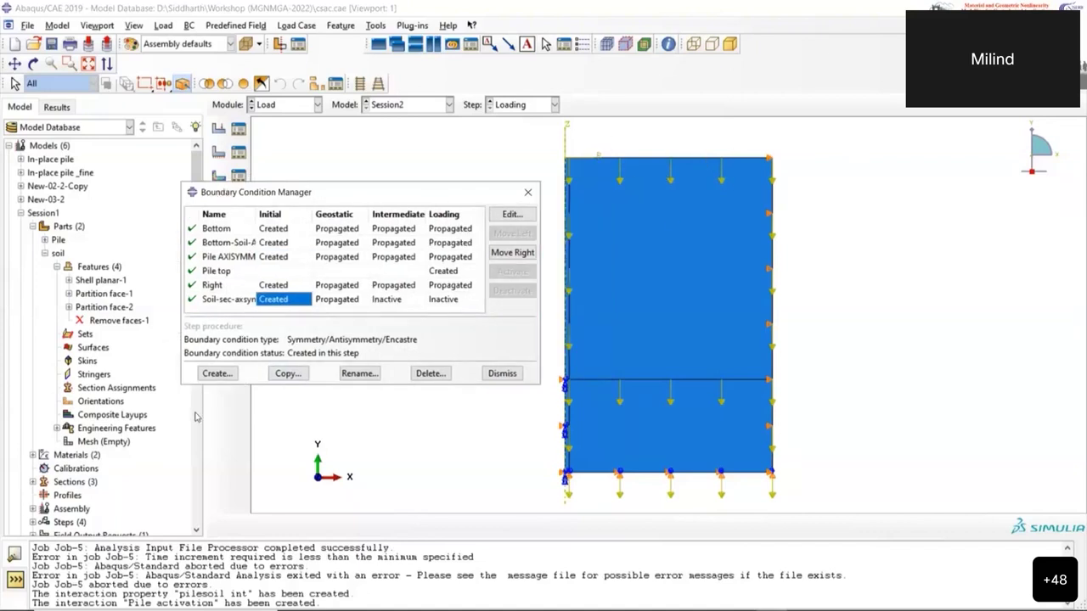
Cancel the new boundary condition and set the display to show only the soil instance
click(216, 373)
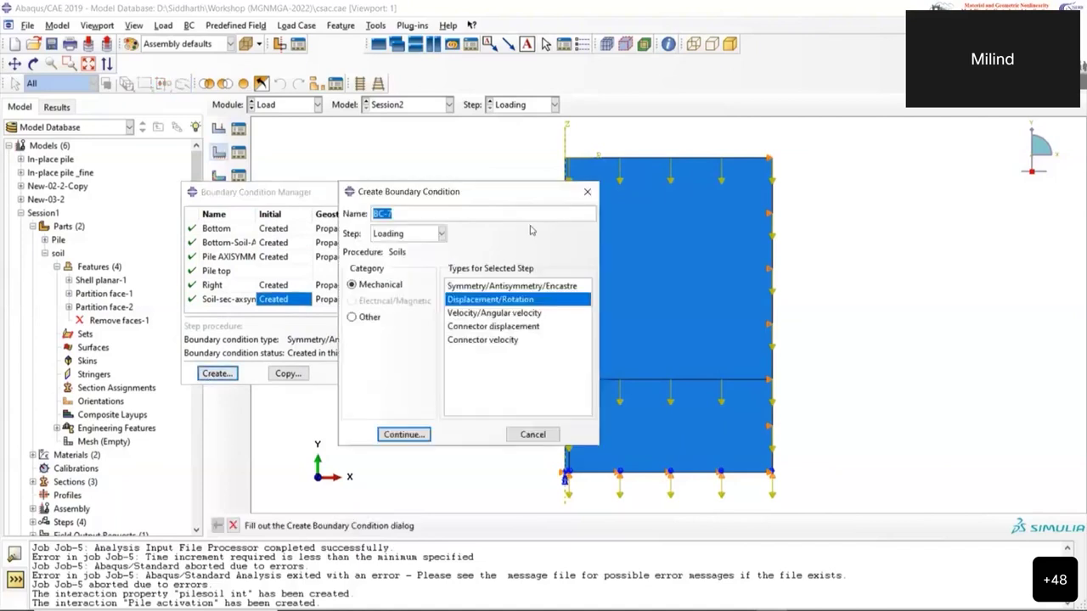
click(587, 191)
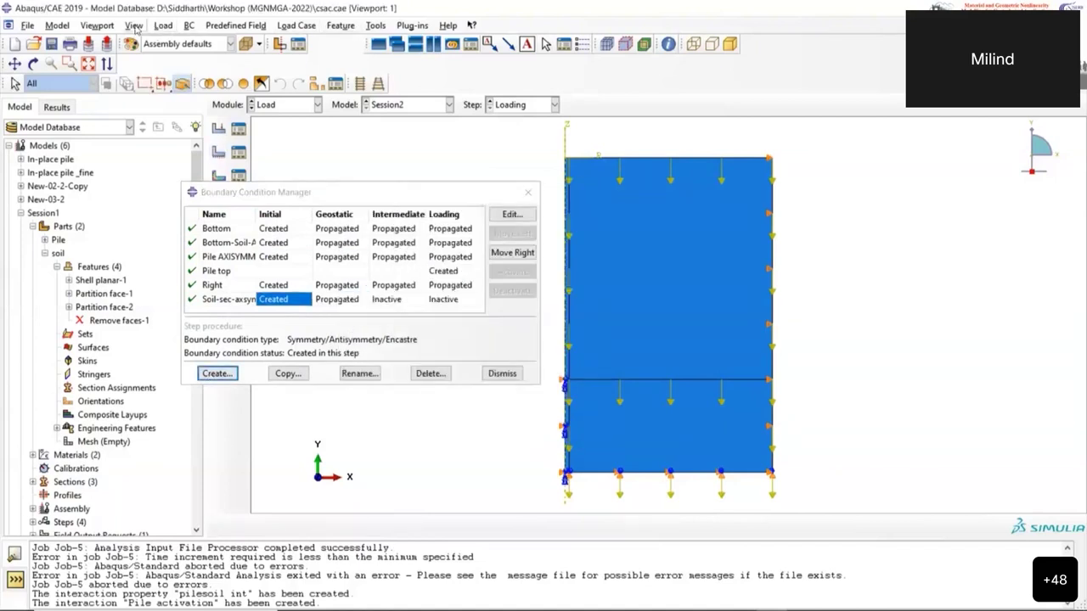
click(133, 26)
key(Escape)
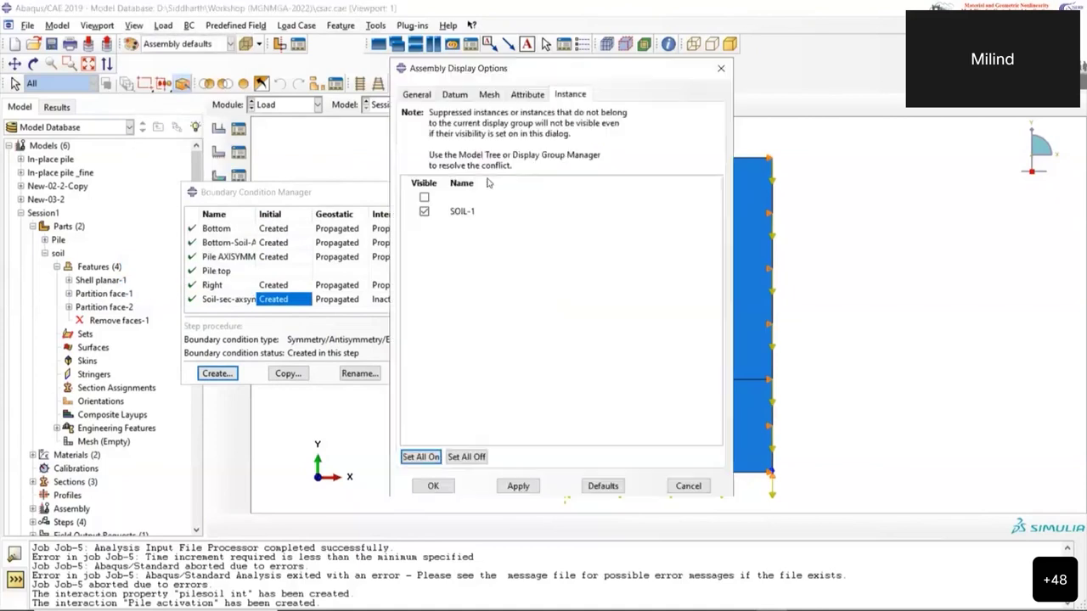
click(433, 485)
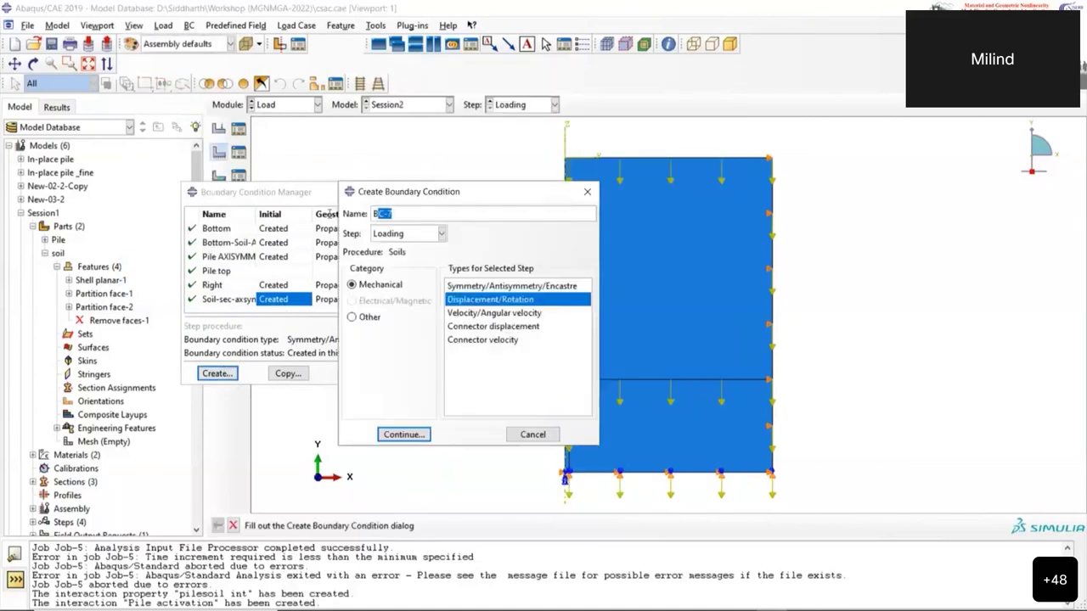
Start a Pore pressure condition named 'pore pressure' in the Initial step
text(Pore pressure)
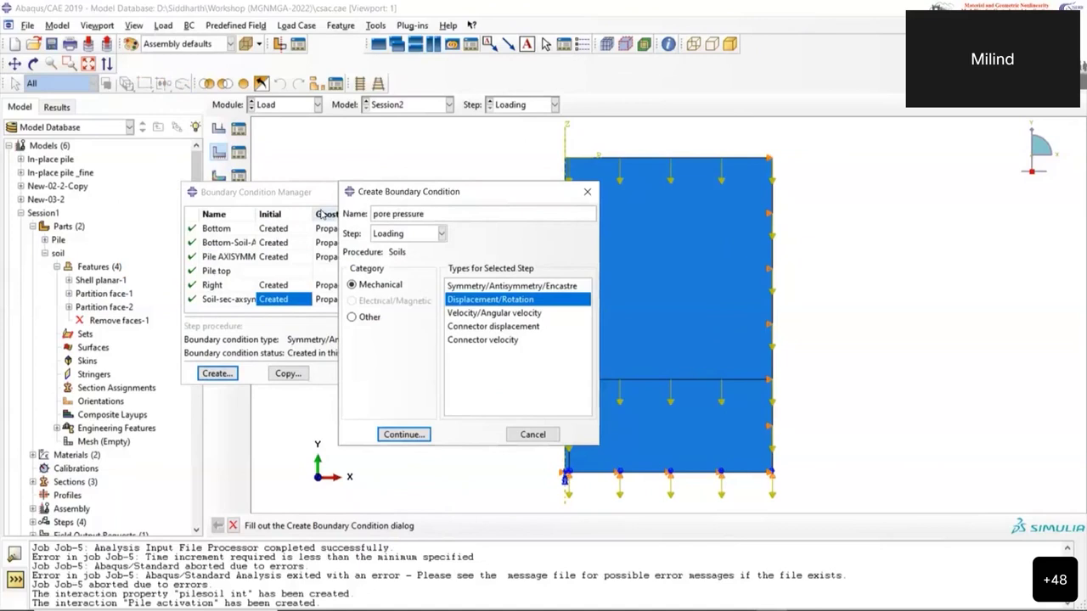
click(415, 235)
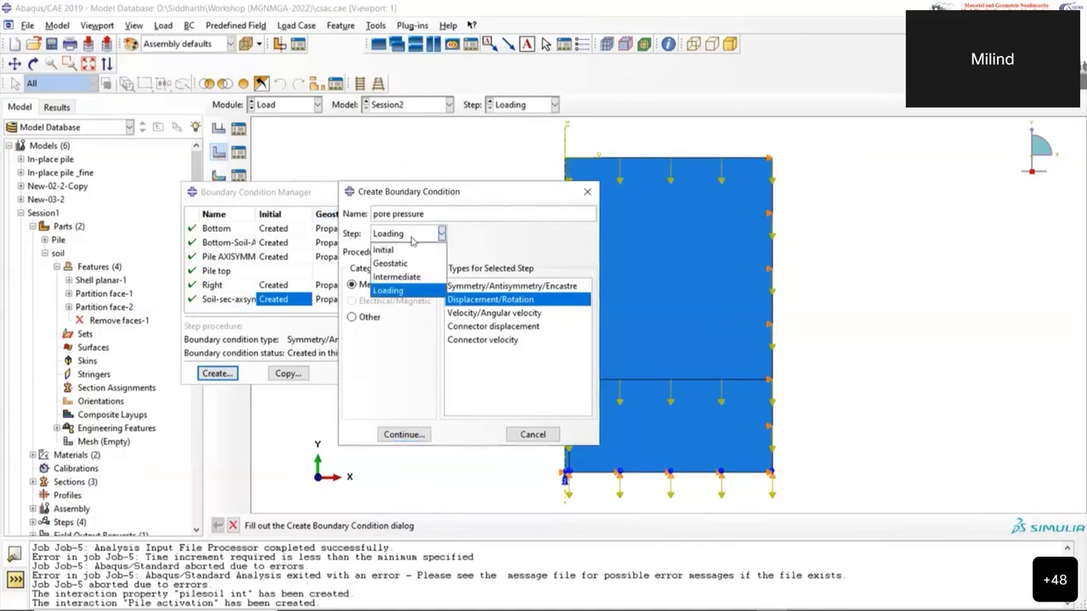
click(408, 252)
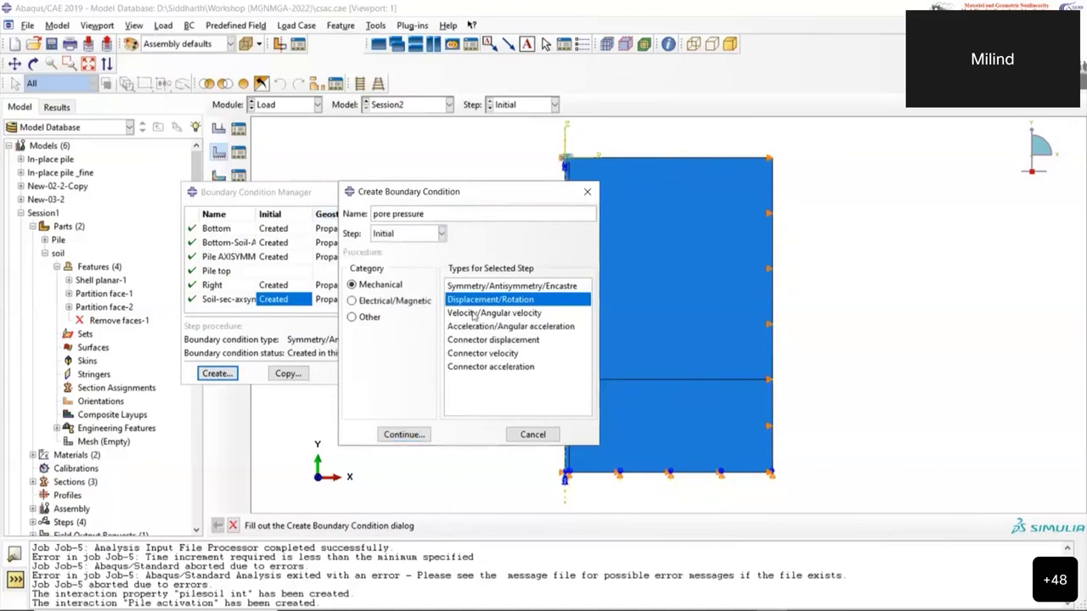
click(377, 318)
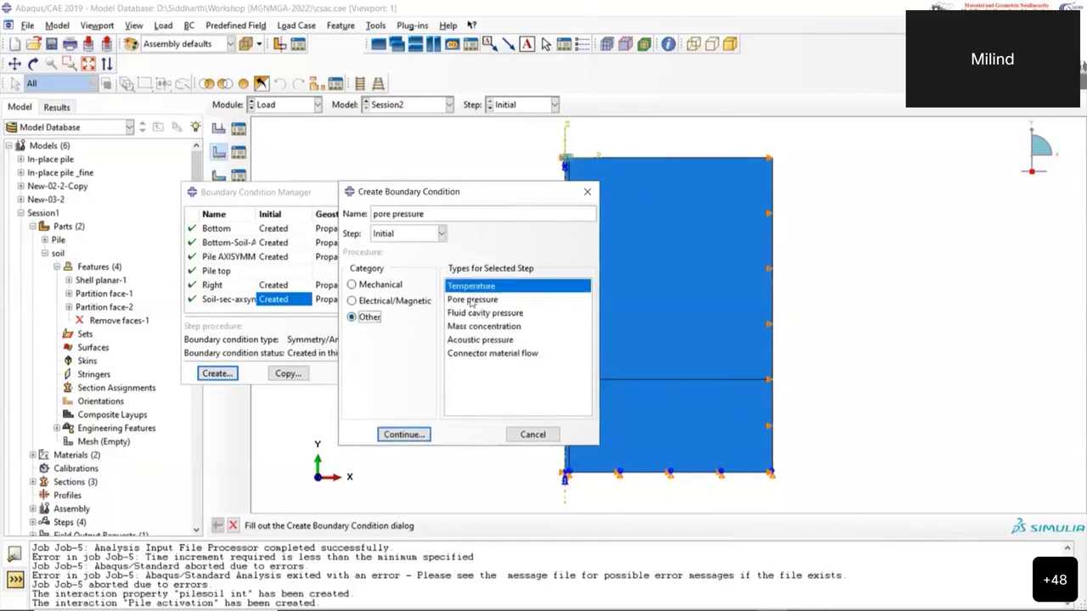
click(472, 299)
click(404, 434)
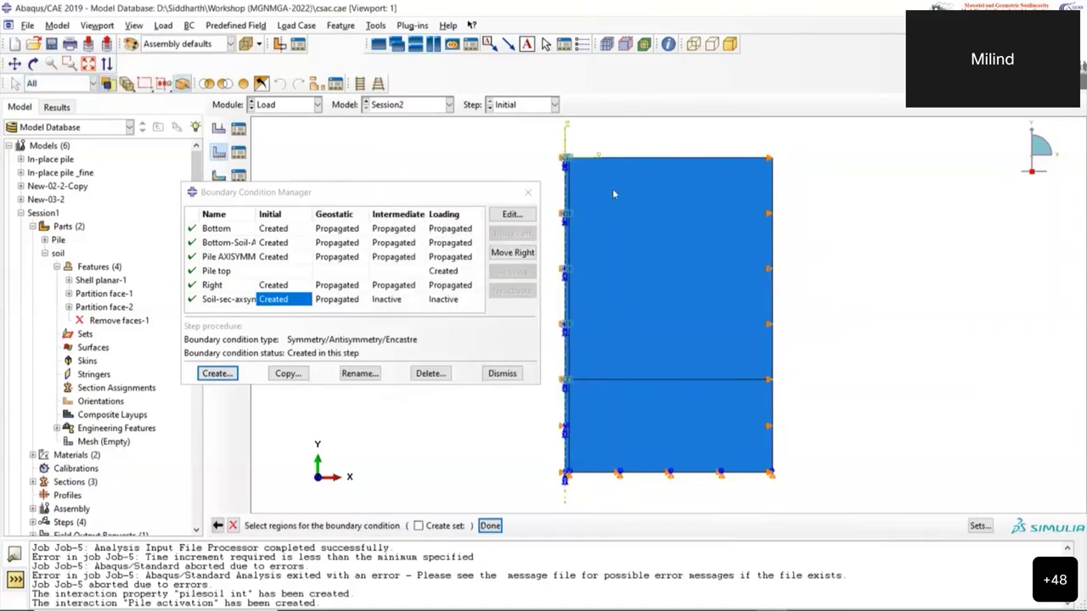
Apply a pore pressure magnitude of 0 to the soil's top edge
scroll(567, 152, up, 4)
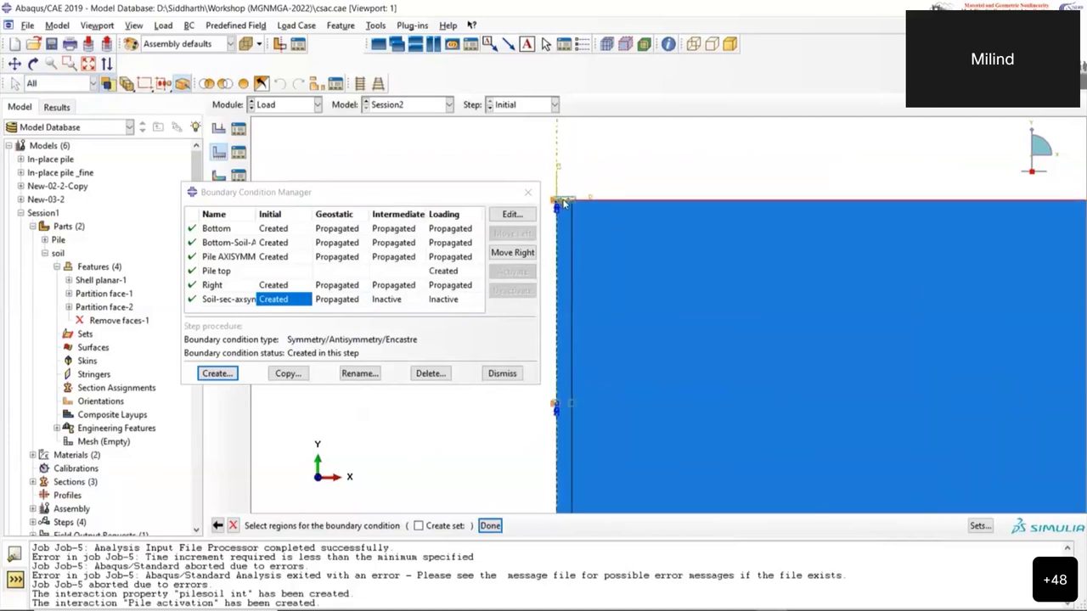
click(564, 204)
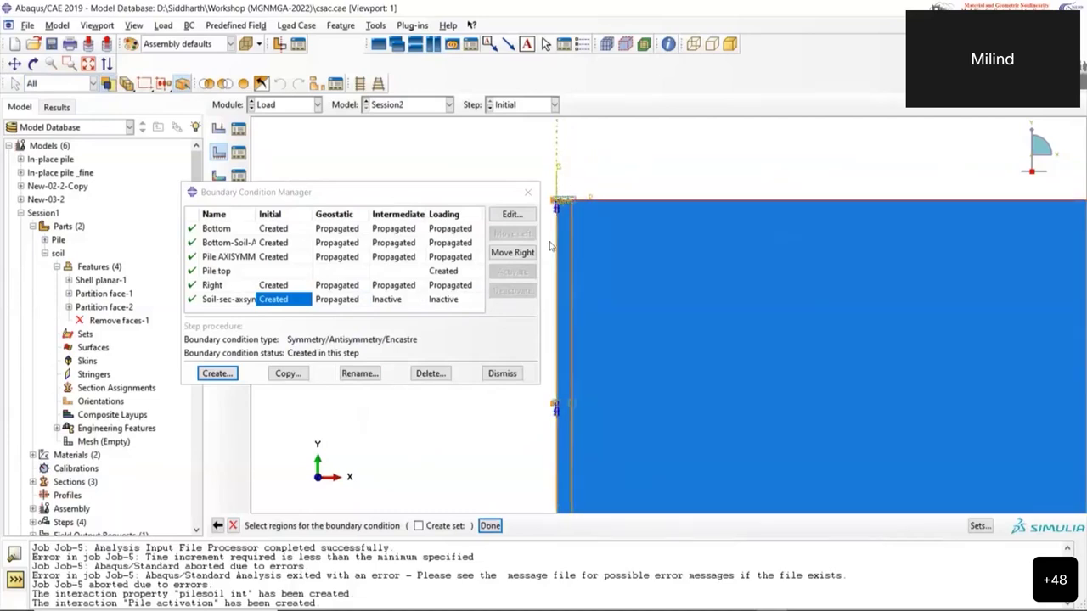
click(490, 525)
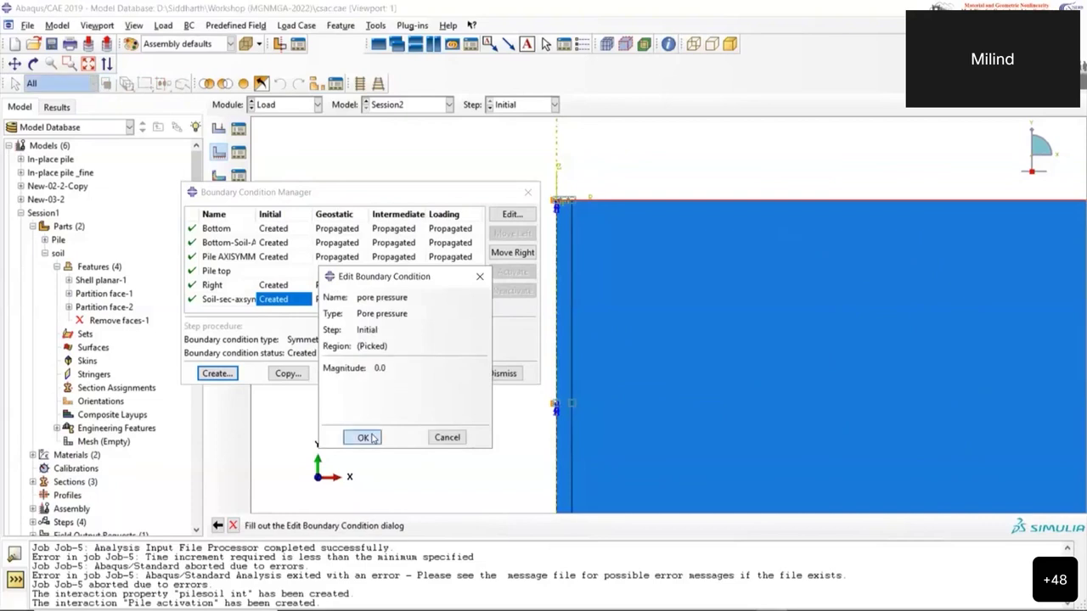
click(361, 438)
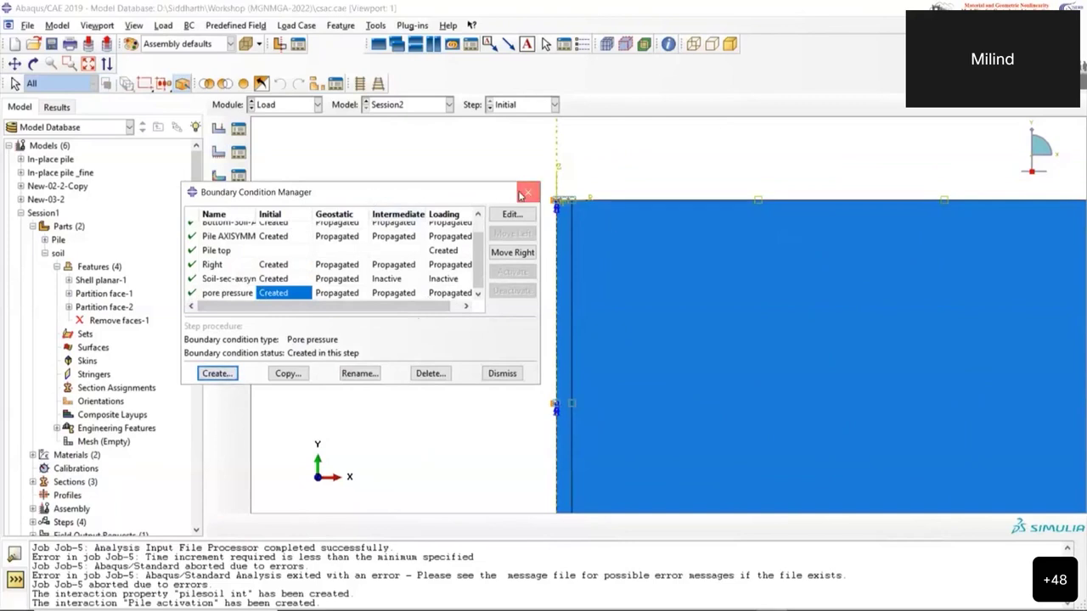
click(527, 192)
scroll(502, 244, down, 5)
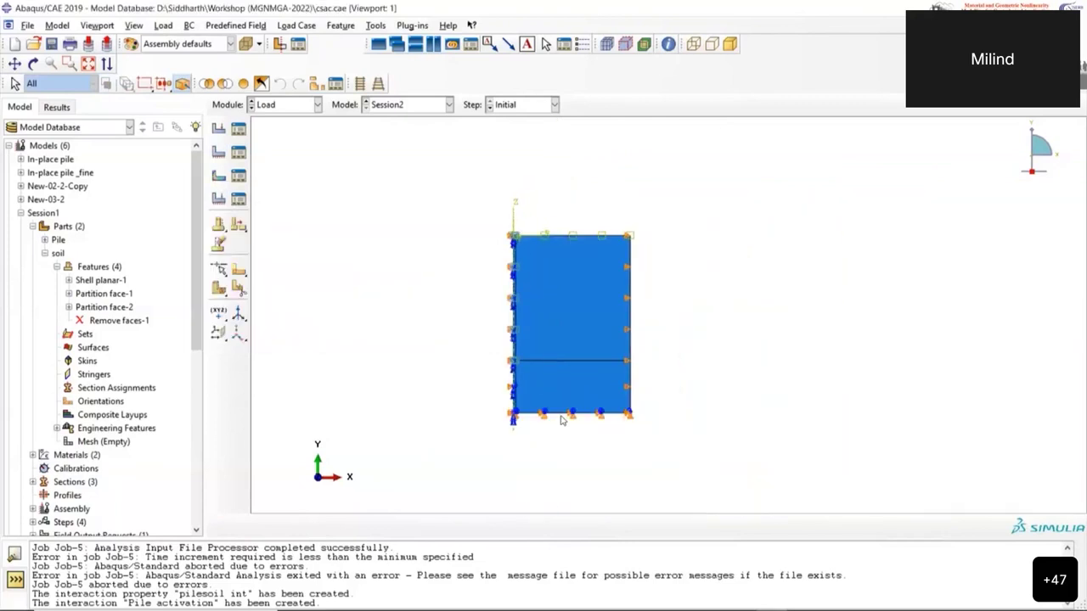
Keep the Load module selected in the Module list
click(292, 105)
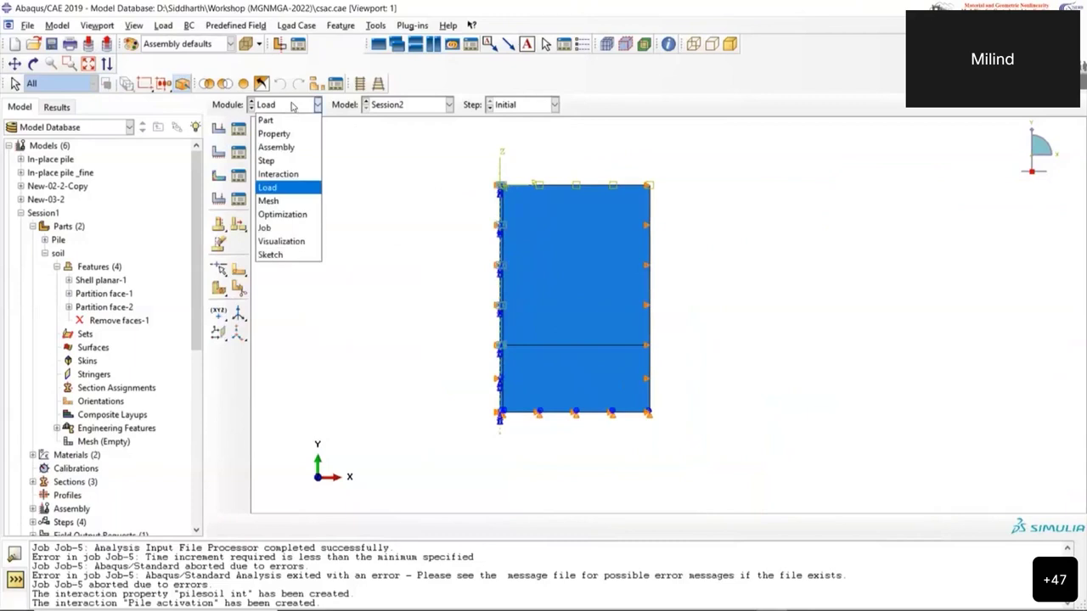
click(292, 105)
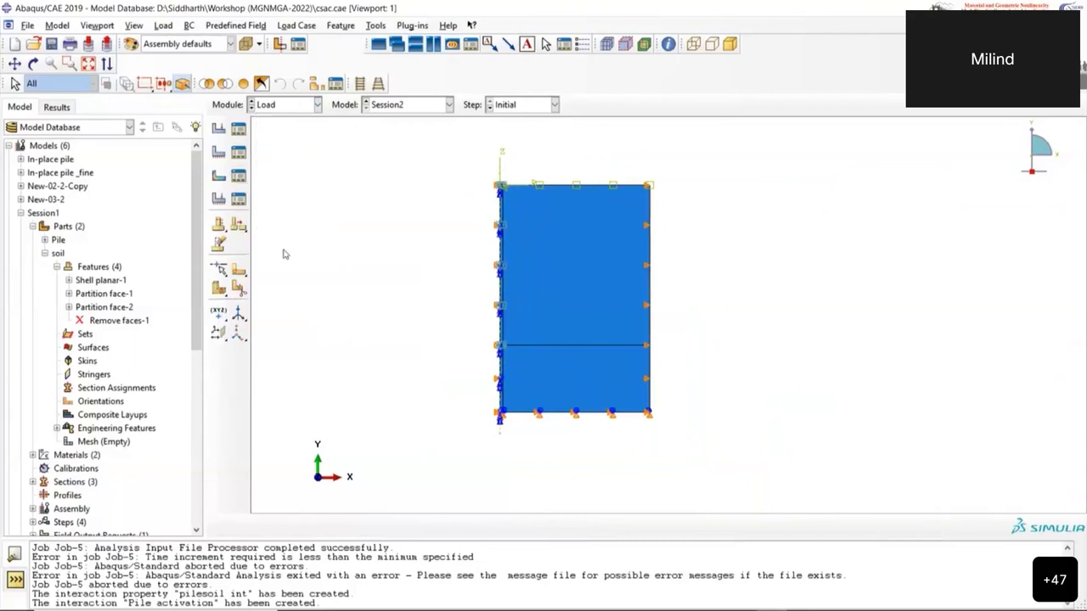
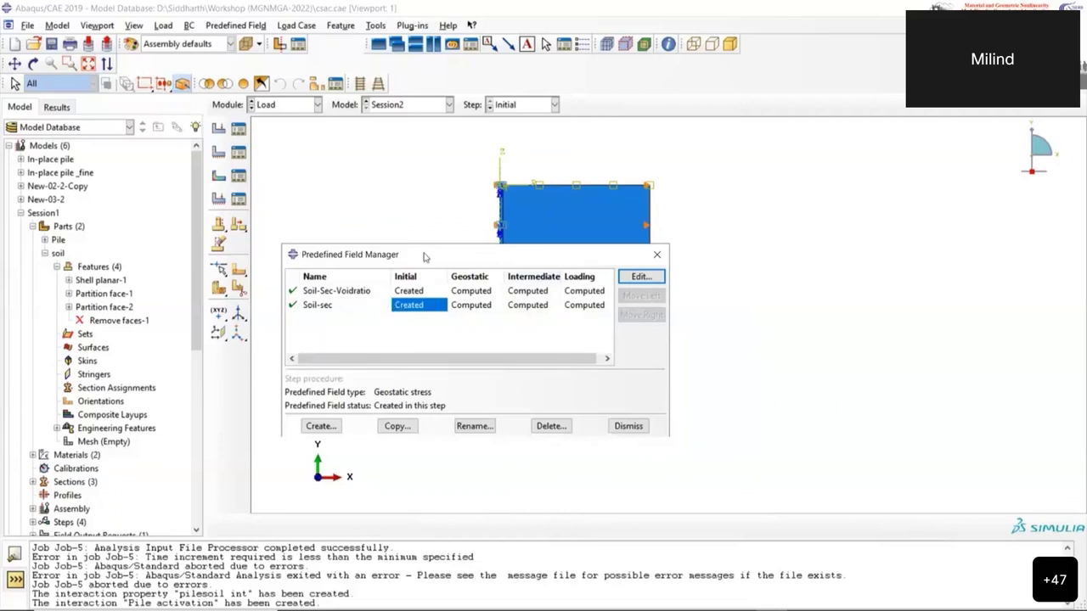
Inspect the existing void ratio and Soil-sec geostatic stress fields
drag(424, 257, 181, 213)
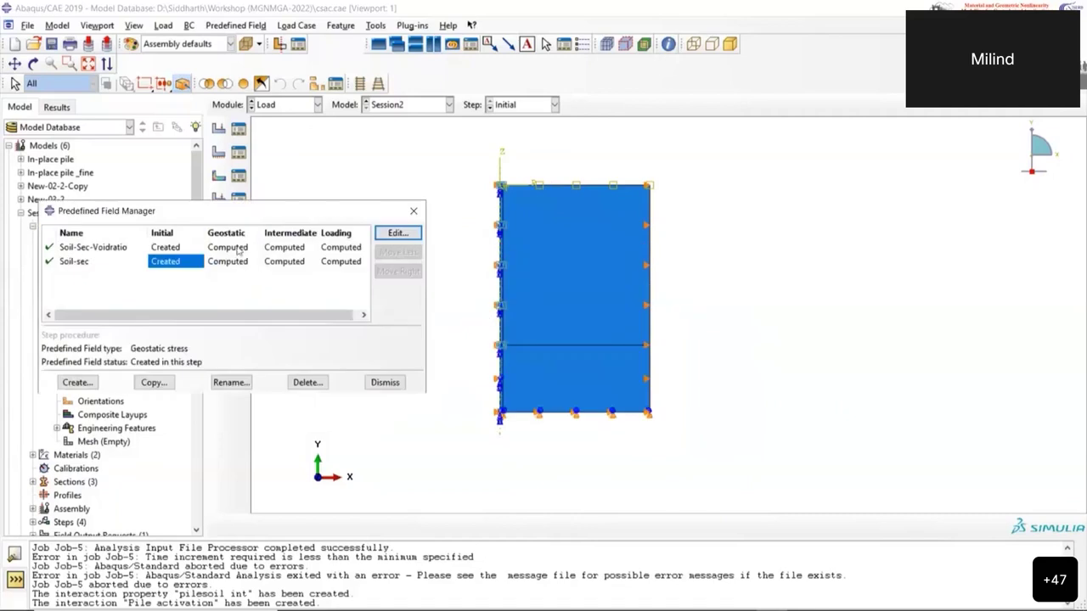
double_click(165, 247)
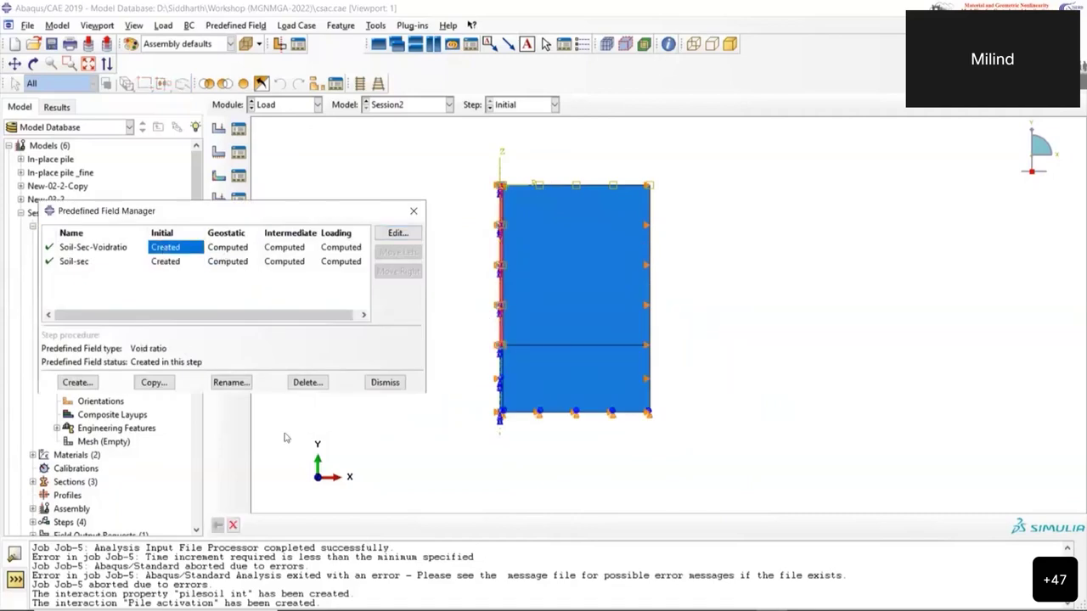
click(304, 468)
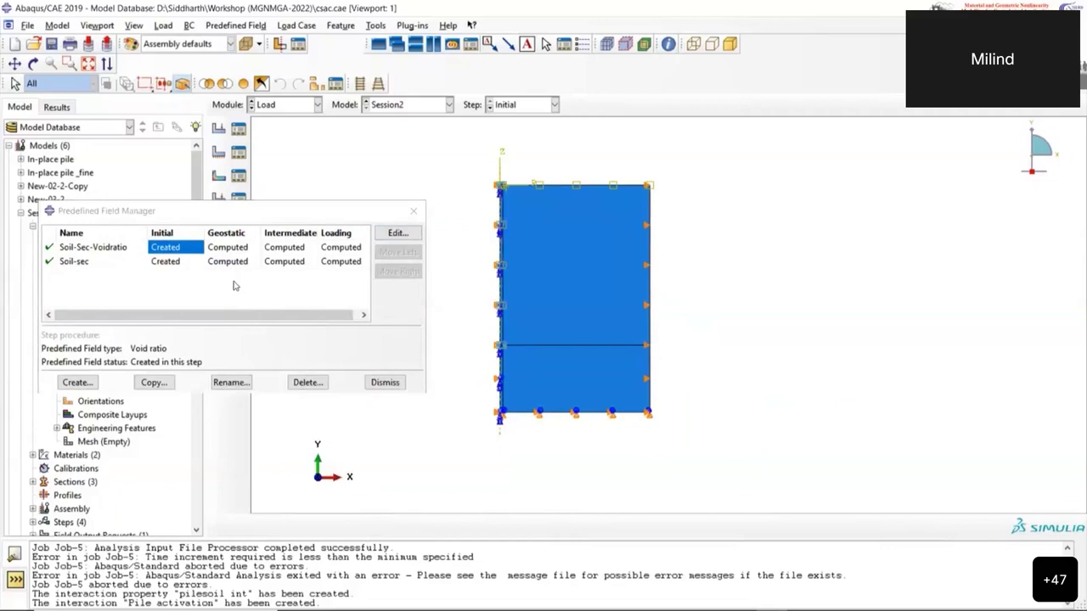
double_click(165, 262)
click(713, 425)
Start a new initial-step predefined field named 'Soil'
drag(312, 211, 358, 211)
click(121, 383)
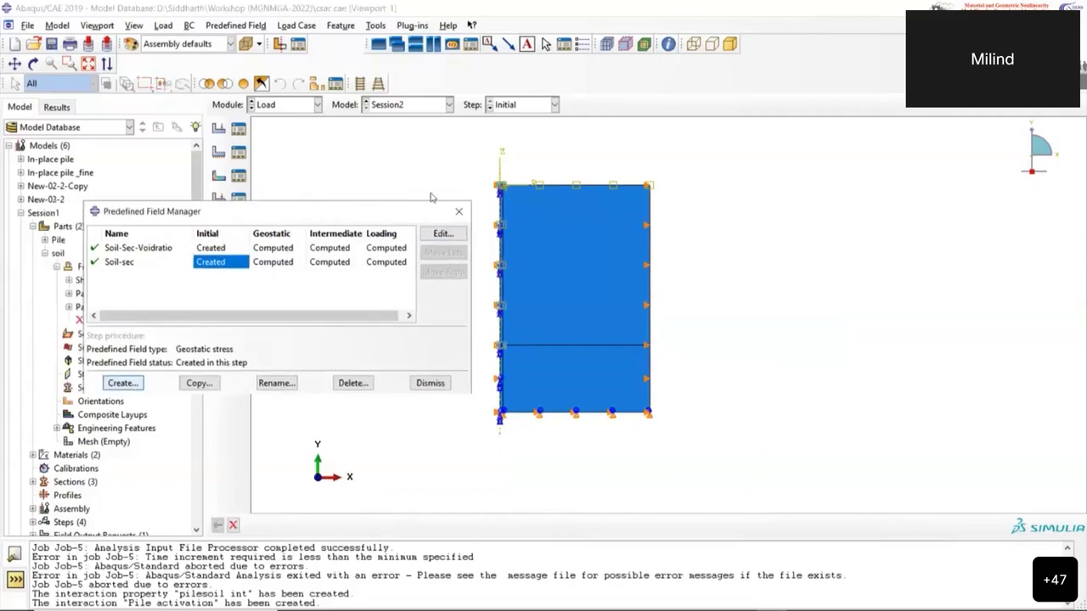
text(S)
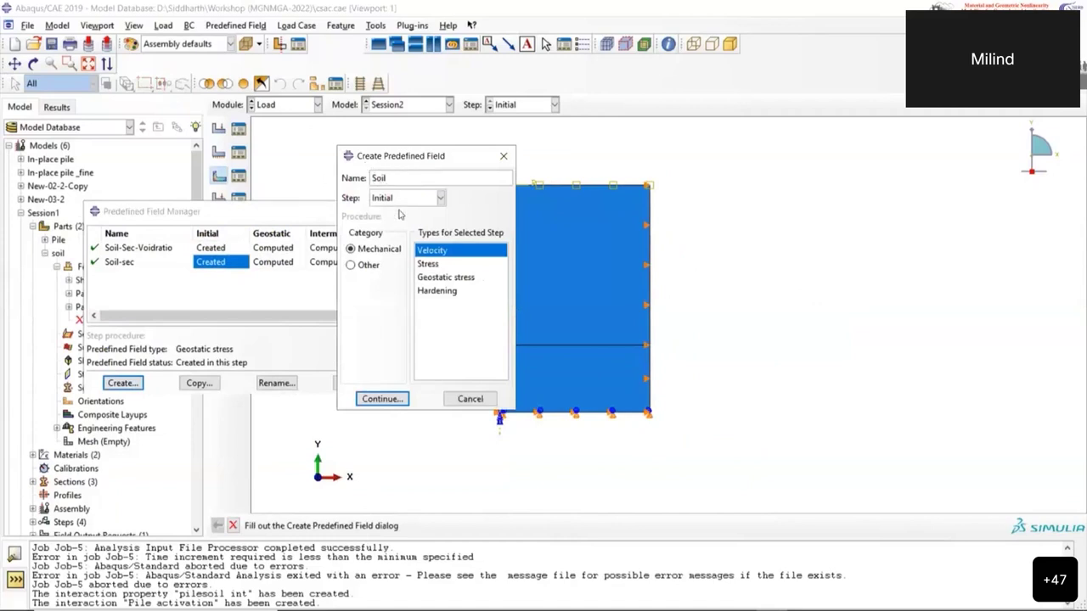
text(oil)
Make Soil a geostatic stress field applied over the whole soil part
click(446, 278)
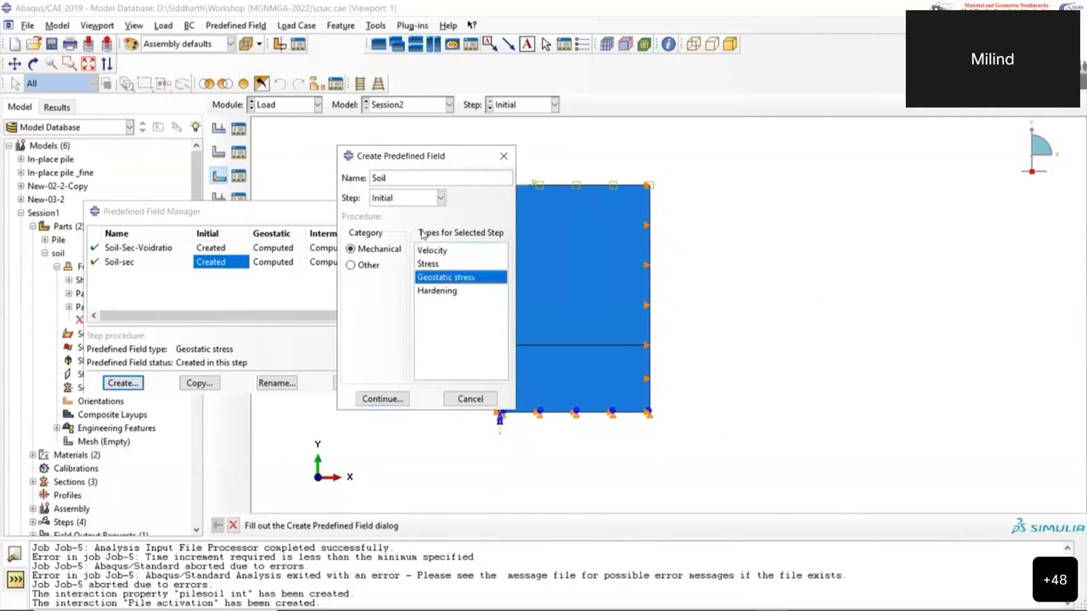
double_click(436, 279)
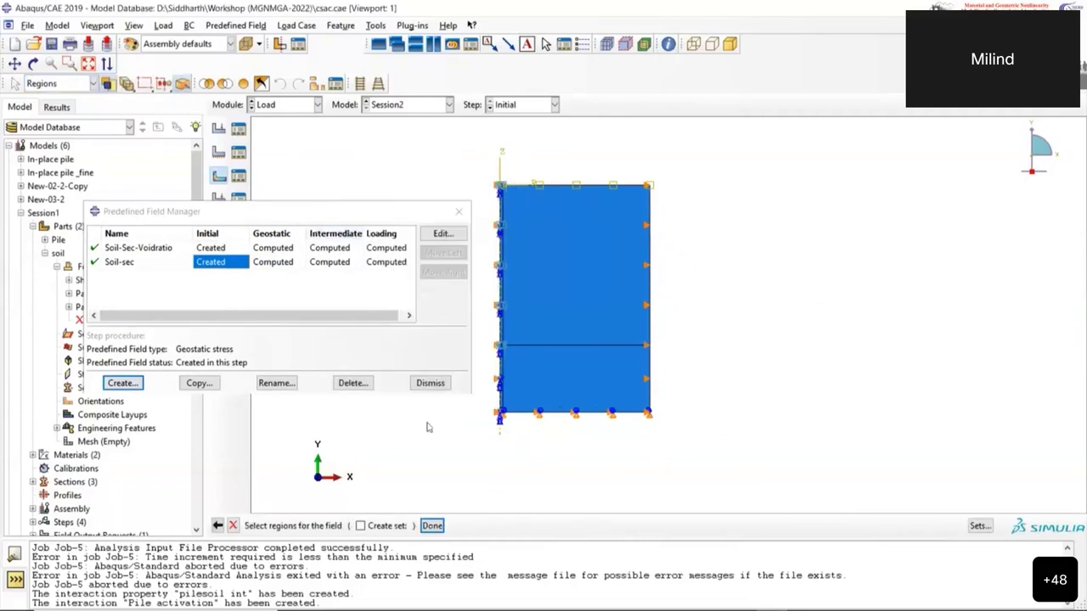
drag(580, 160, 564, 447)
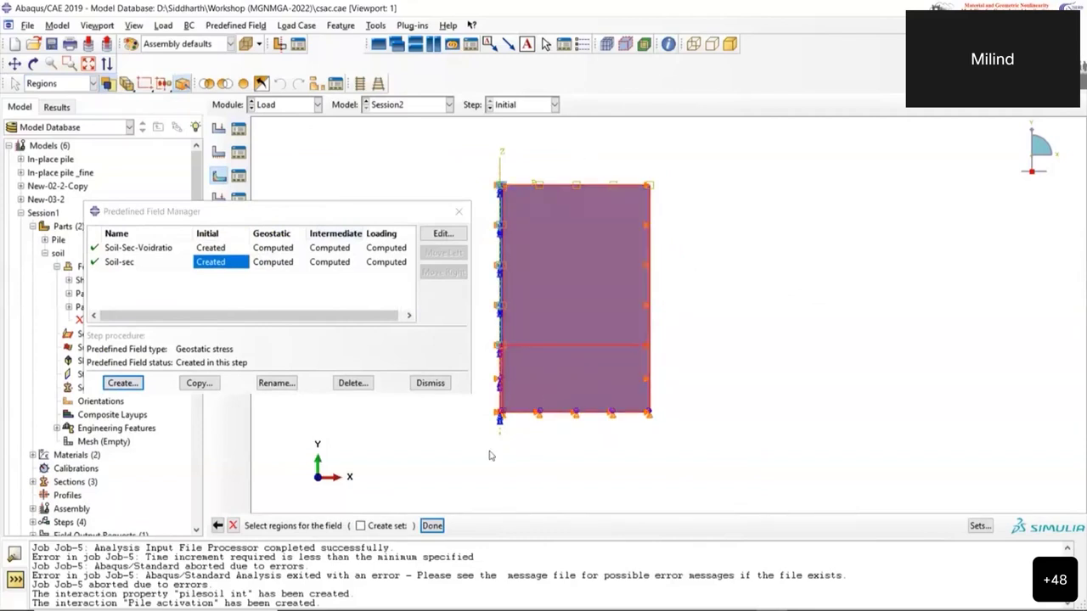
click(432, 526)
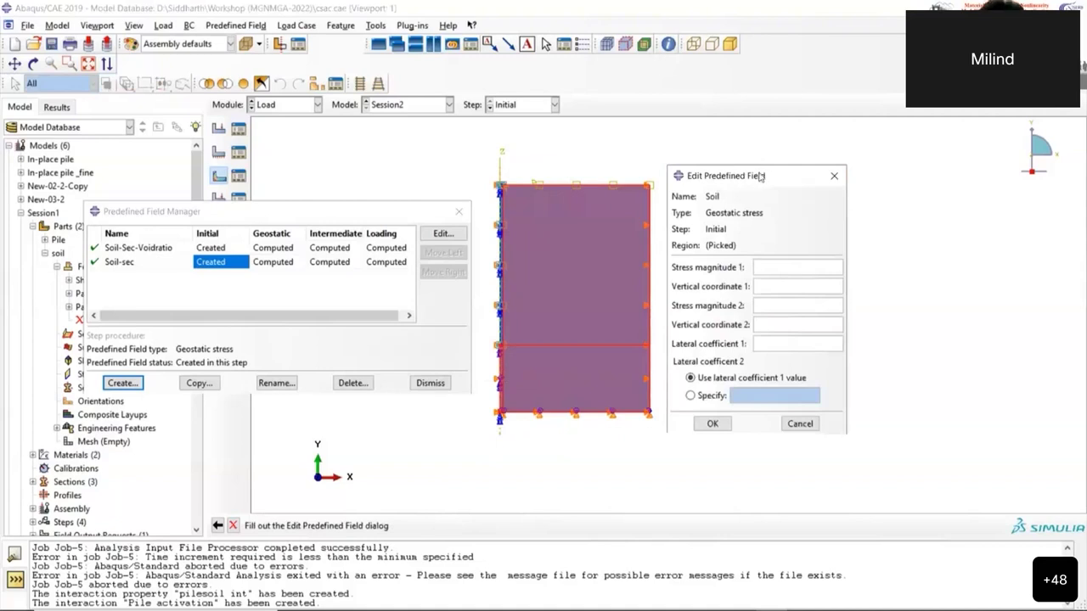
Enter stress 0 at 0, -162560 at -22.7, and lateral coefficient 0.5
text(0)
click(789, 262)
text(0)
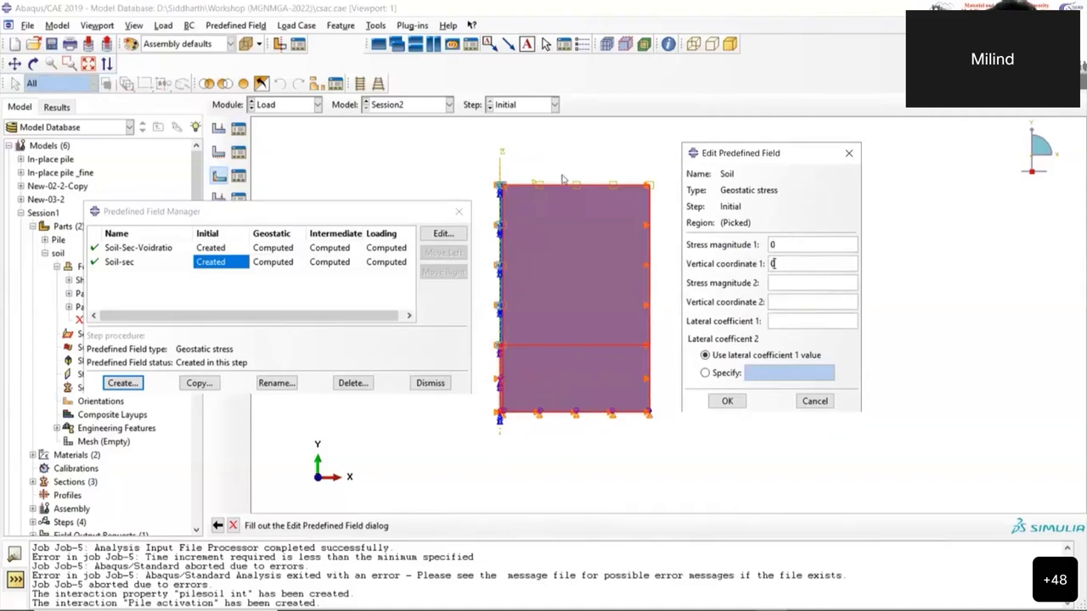
click(806, 284)
click(804, 304)
text(-22.7)
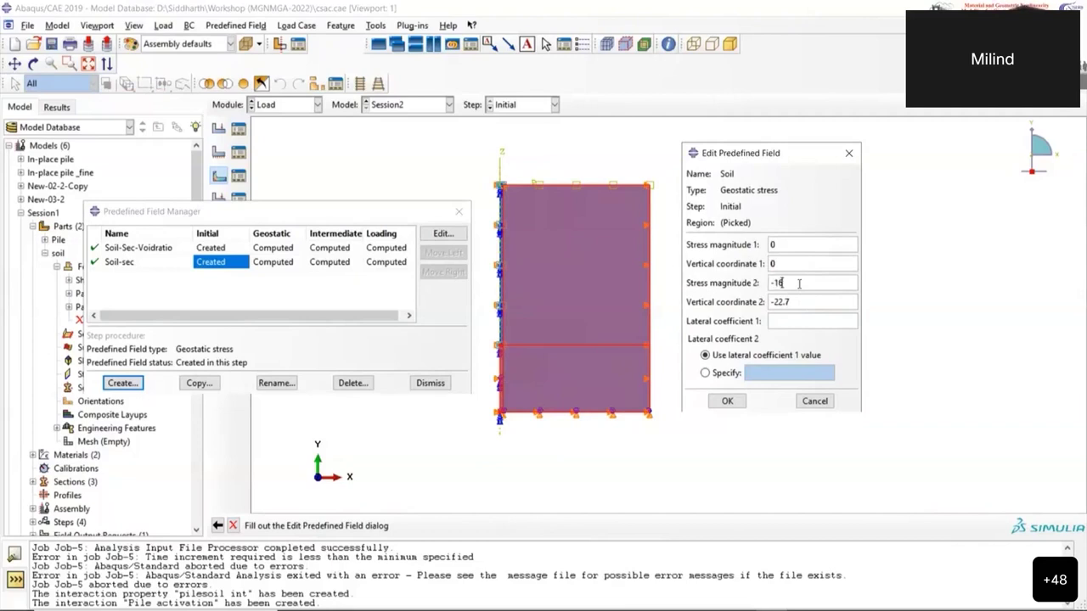
text(60)
click(790, 322)
text(0.5)
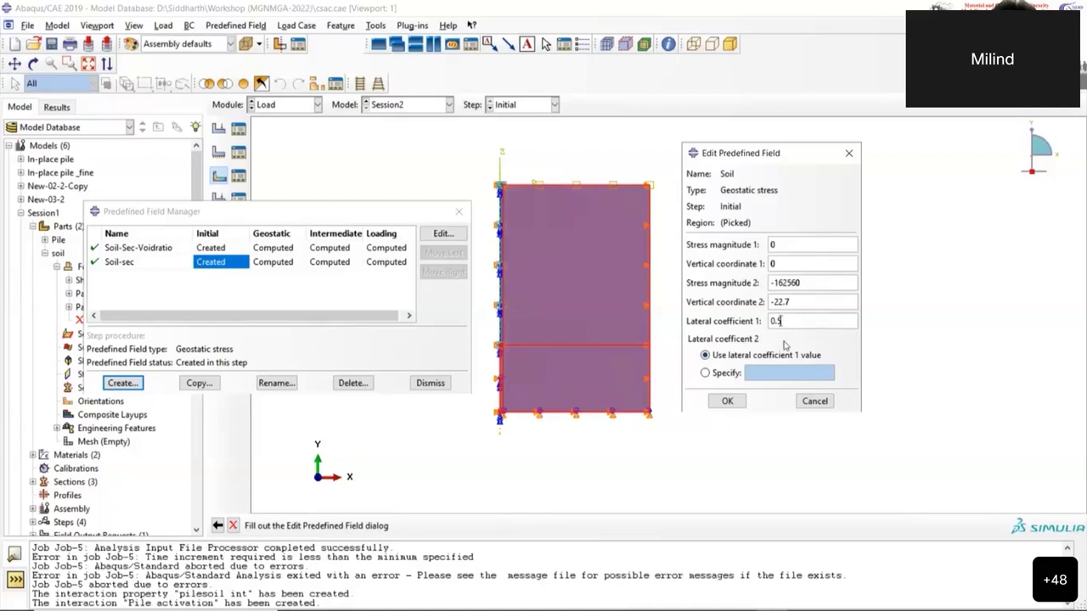
click(736, 402)
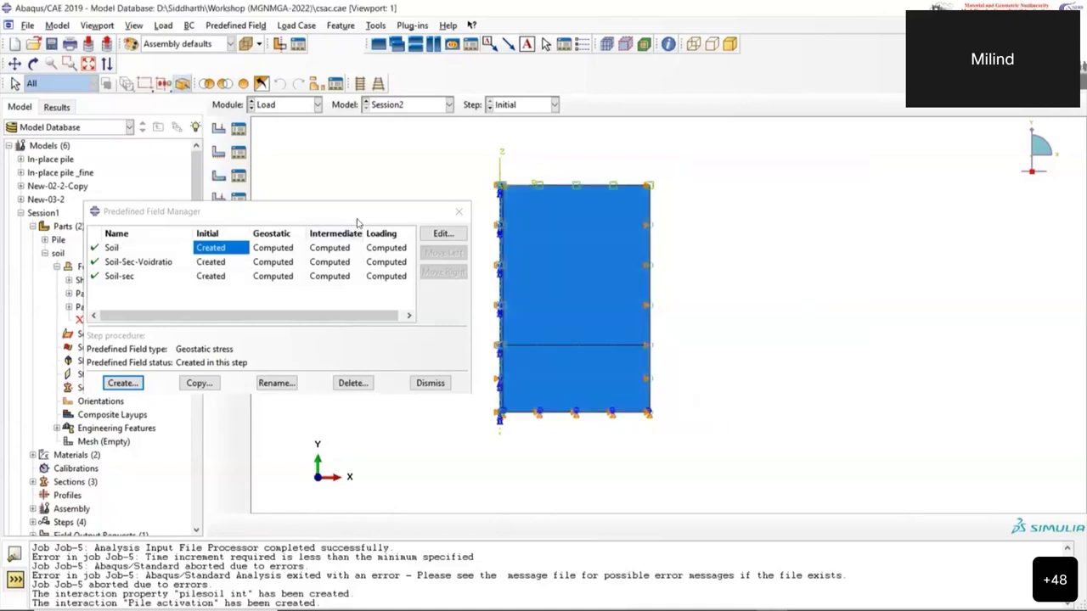
drag(362, 218, 456, 259)
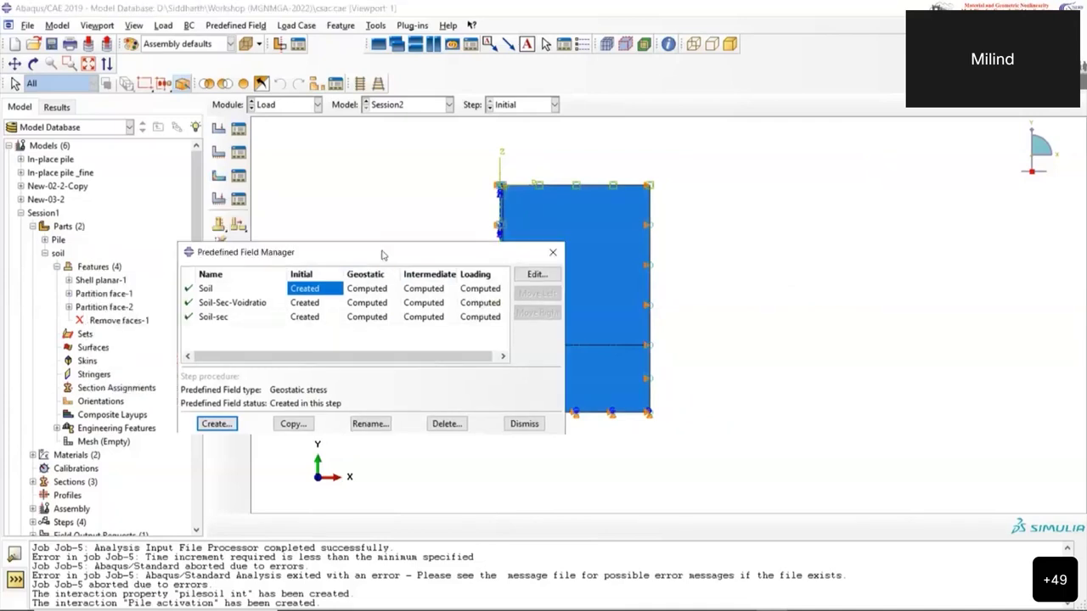
Start a new void ratio predefined field named 'Soil_vr'
drag(383, 254, 207, 210)
key(Return)
text(Soil)
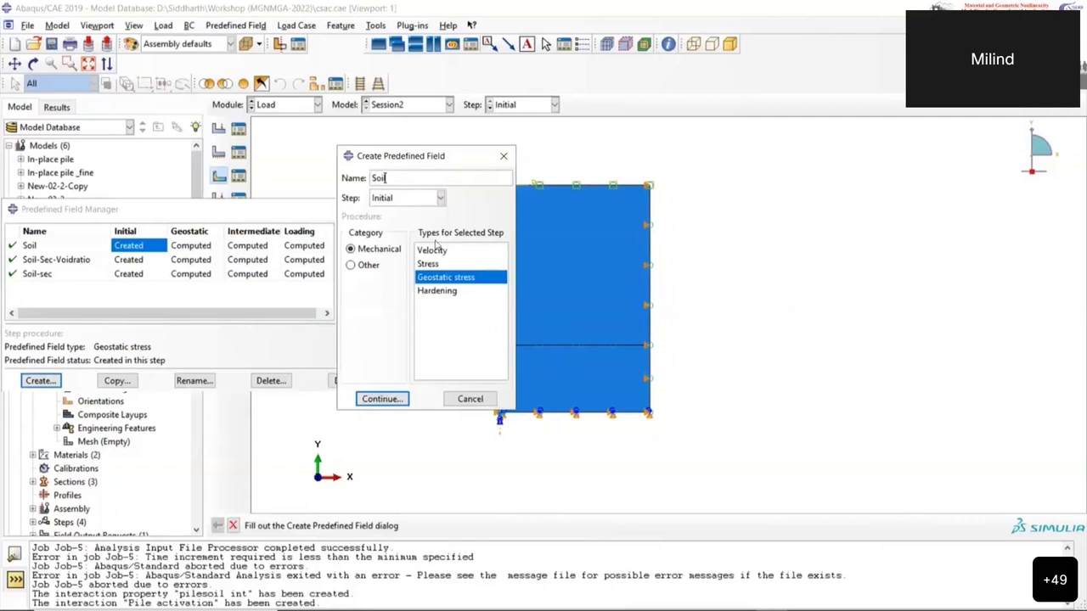
click(367, 265)
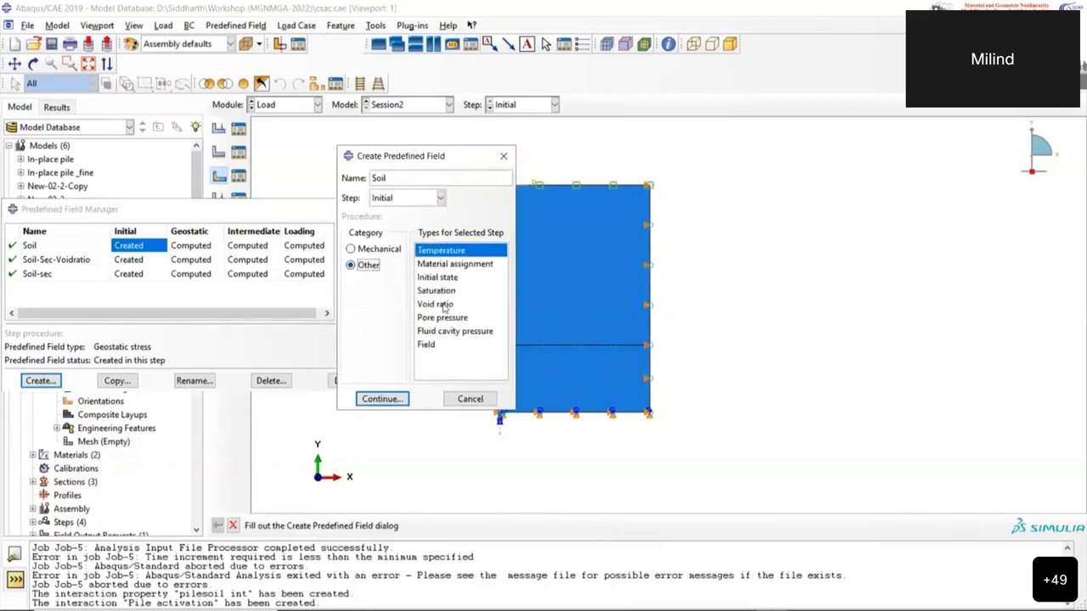
click(434, 304)
click(381, 398)
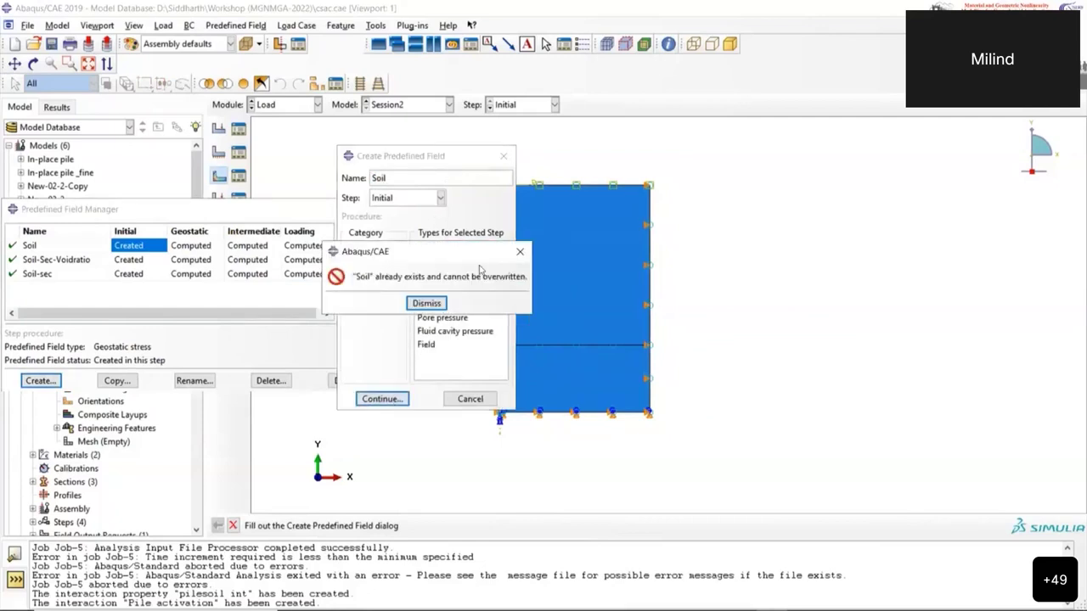
click(518, 253)
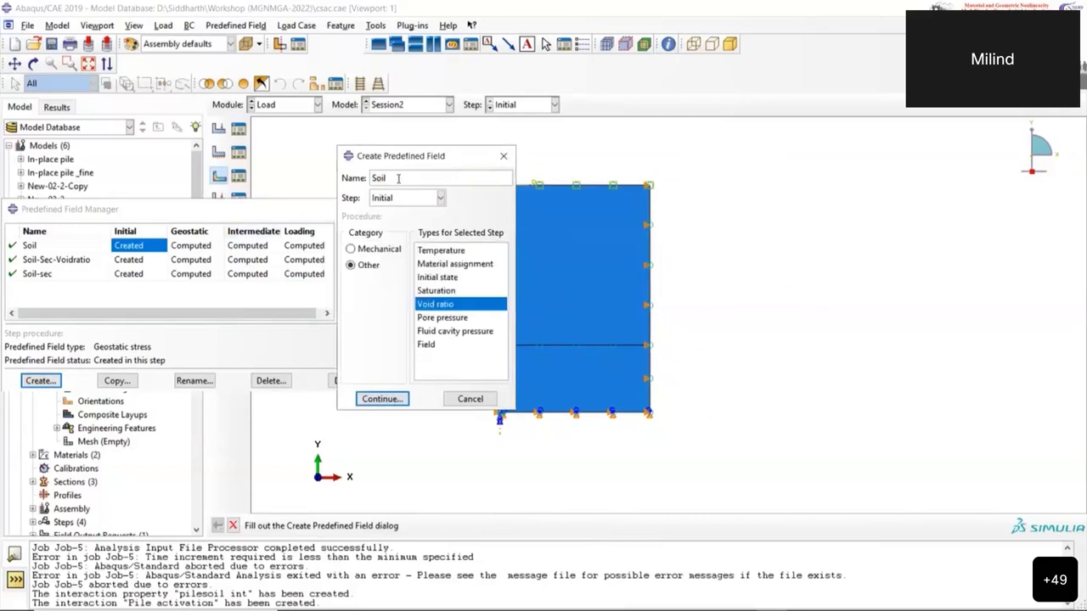
text(_vr)
click(386, 399)
Apply a uniform void ratio of 1.5 over the whole soil part, then close the manager
drag(583, 274, 585, 441)
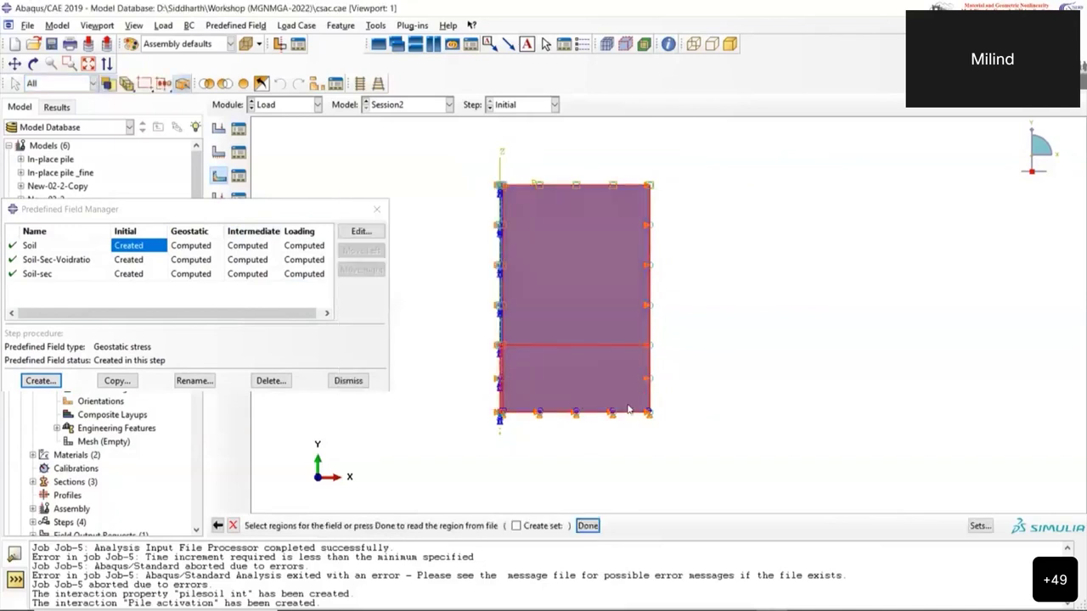
click(587, 526)
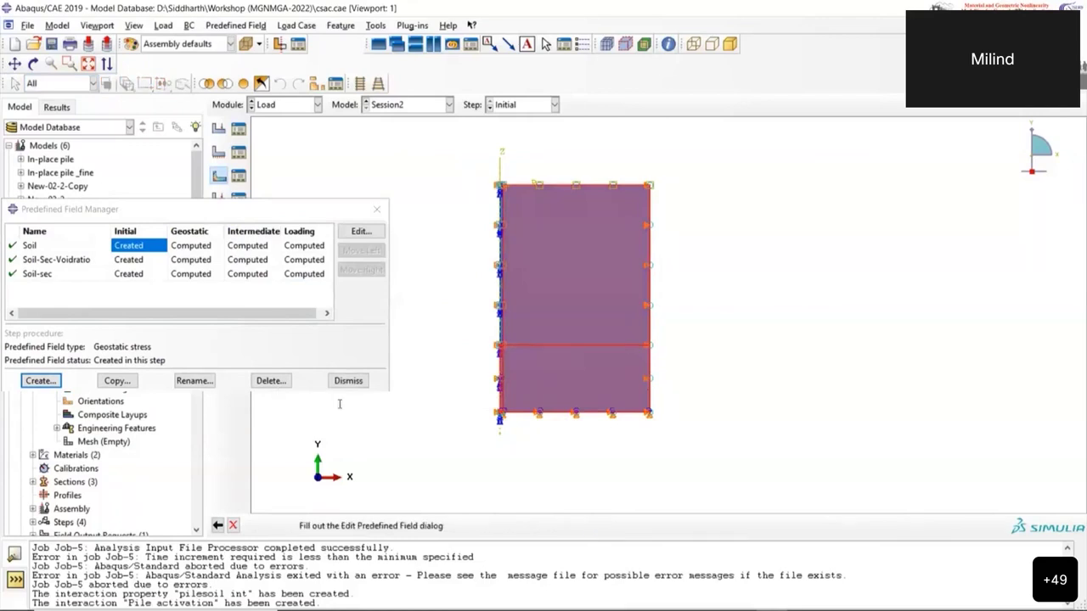
text(5)
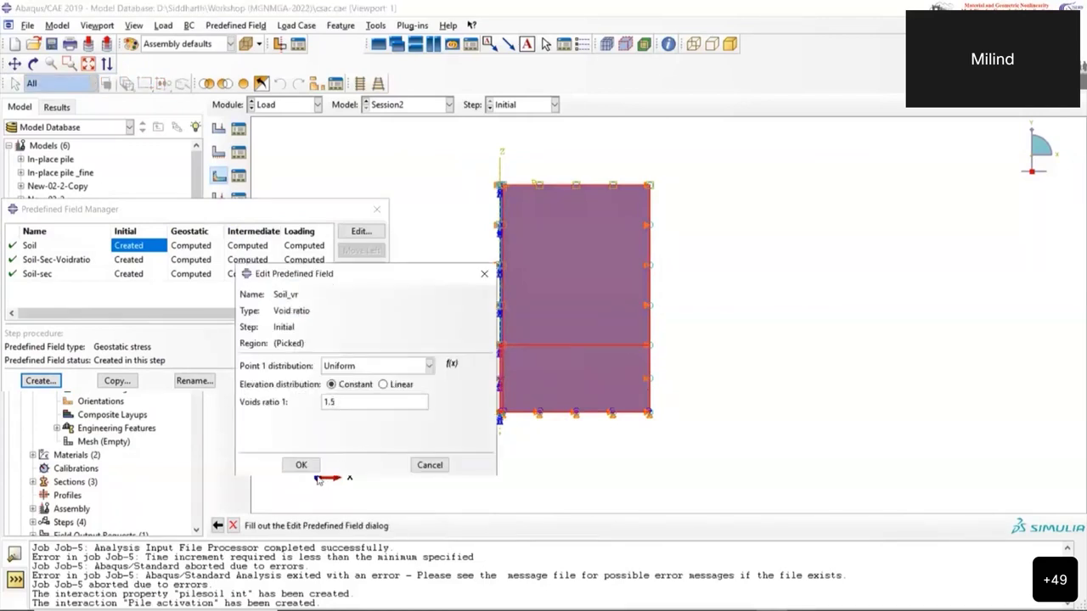
click(301, 465)
drag(286, 219, 456, 213)
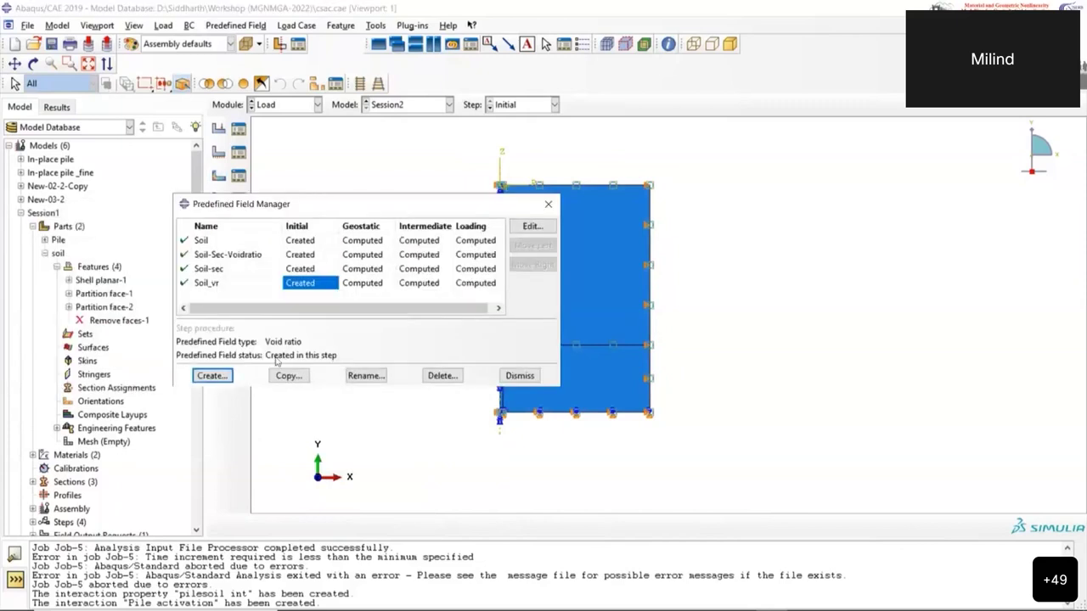
click(547, 206)
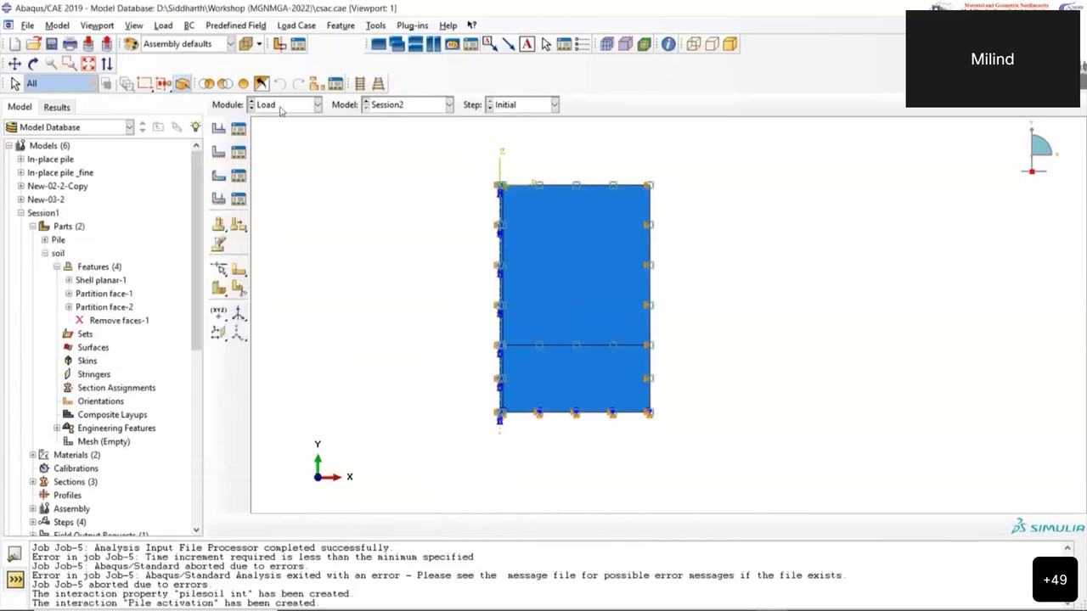
Switch to the Mesh module and target Part: SOIL instead of the dependent instance
click(287, 104)
click(303, 209)
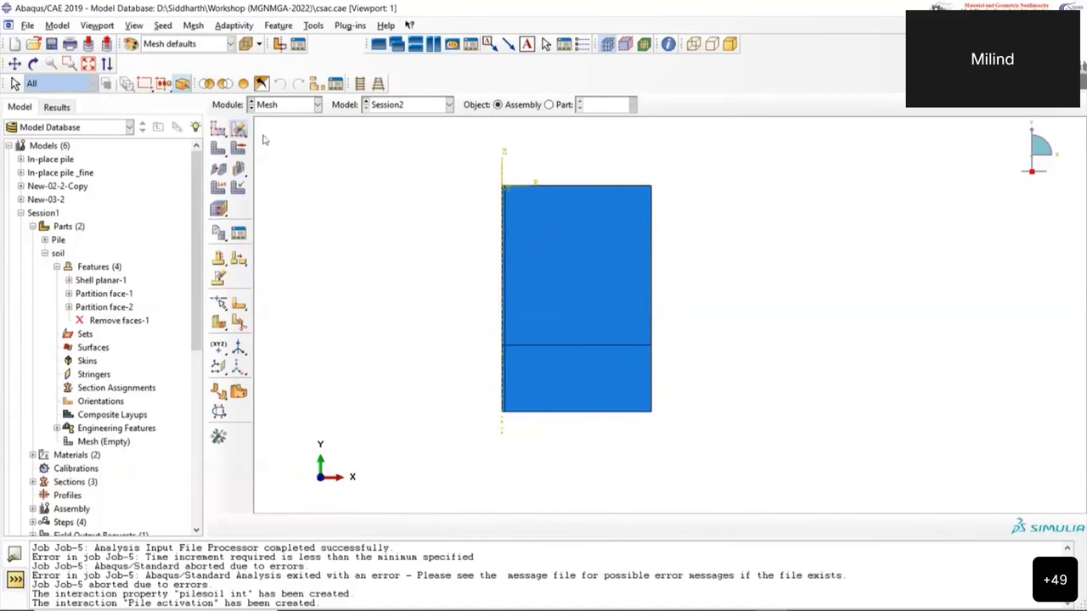
drag(239, 128, 279, 134)
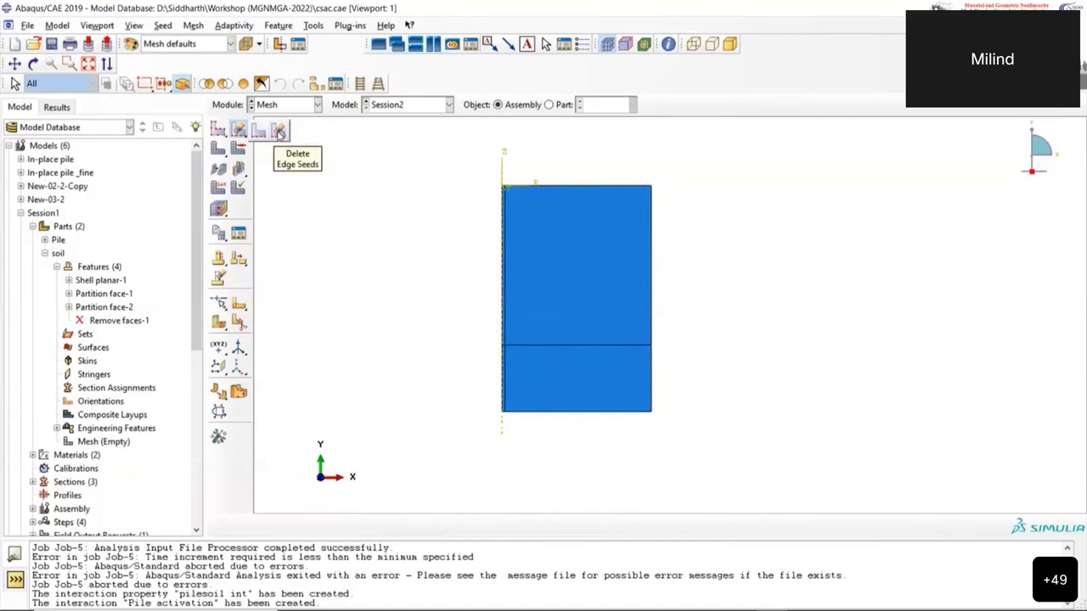
click(546, 315)
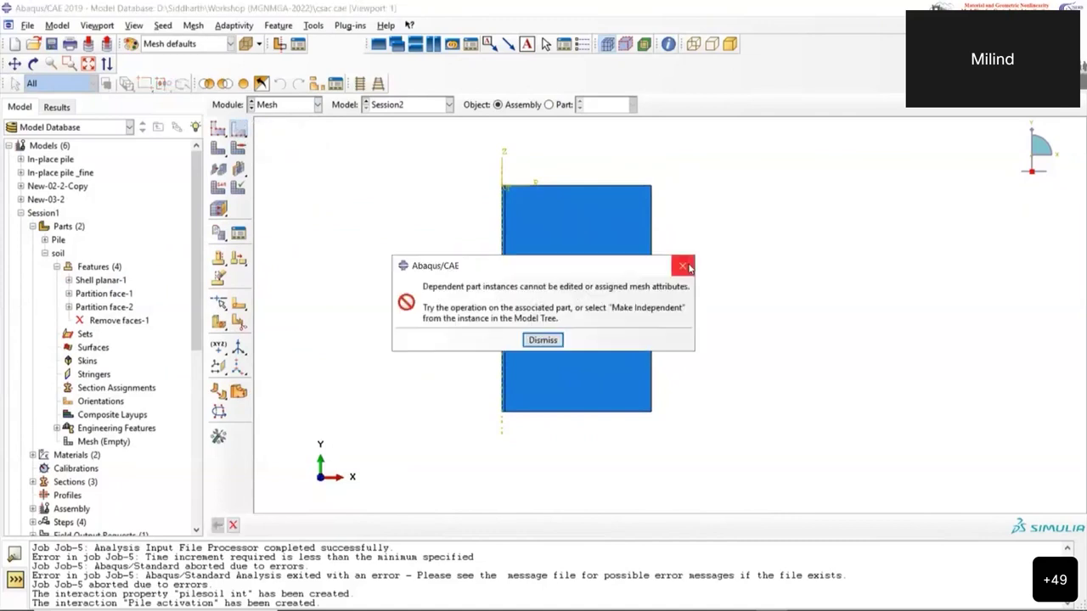
click(544, 337)
click(548, 104)
scroll(677, 232, down, 1)
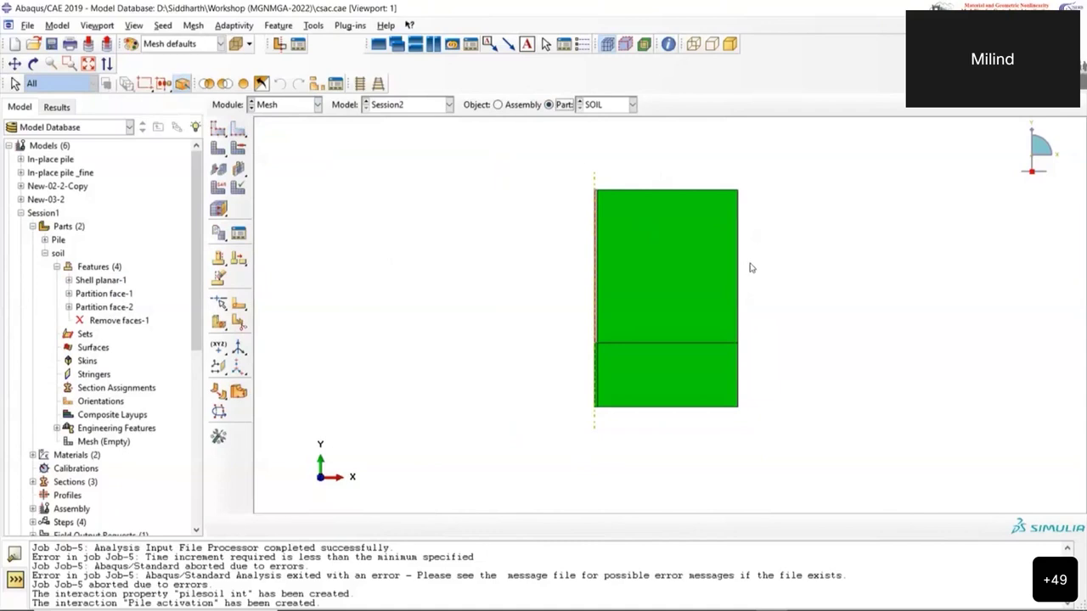
Seed the upper and lower left edges with an approximate element size of 0.1
click(241, 130)
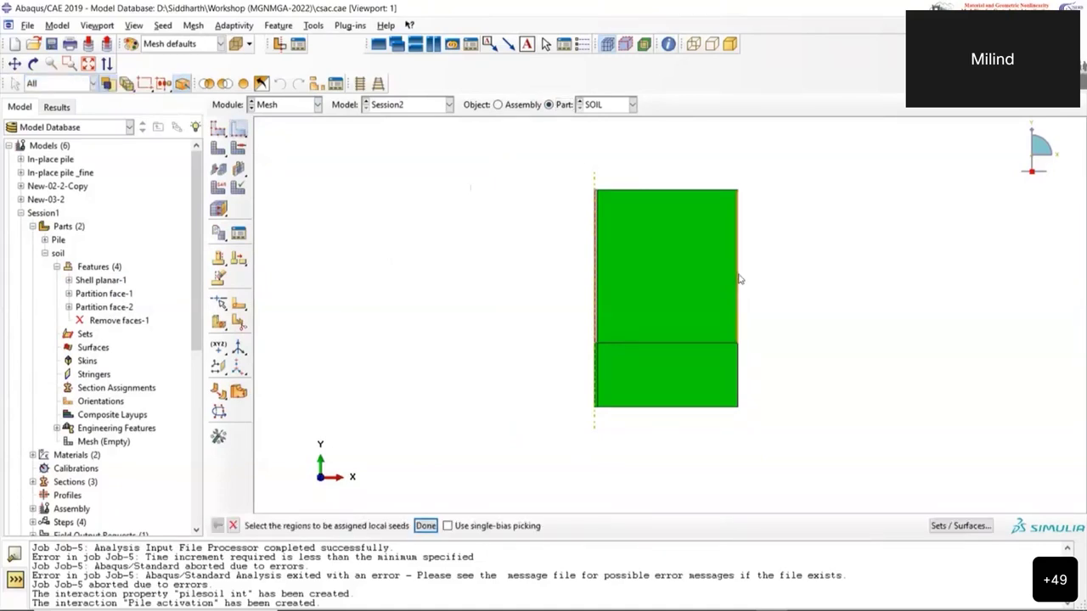
click(599, 264)
shift+click(596, 379)
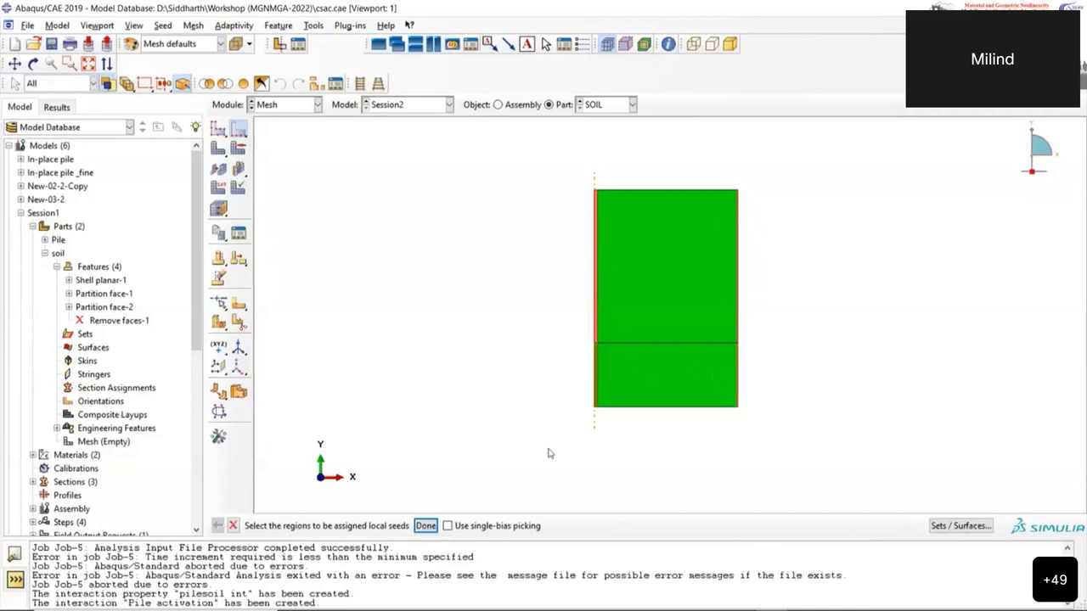
click(428, 525)
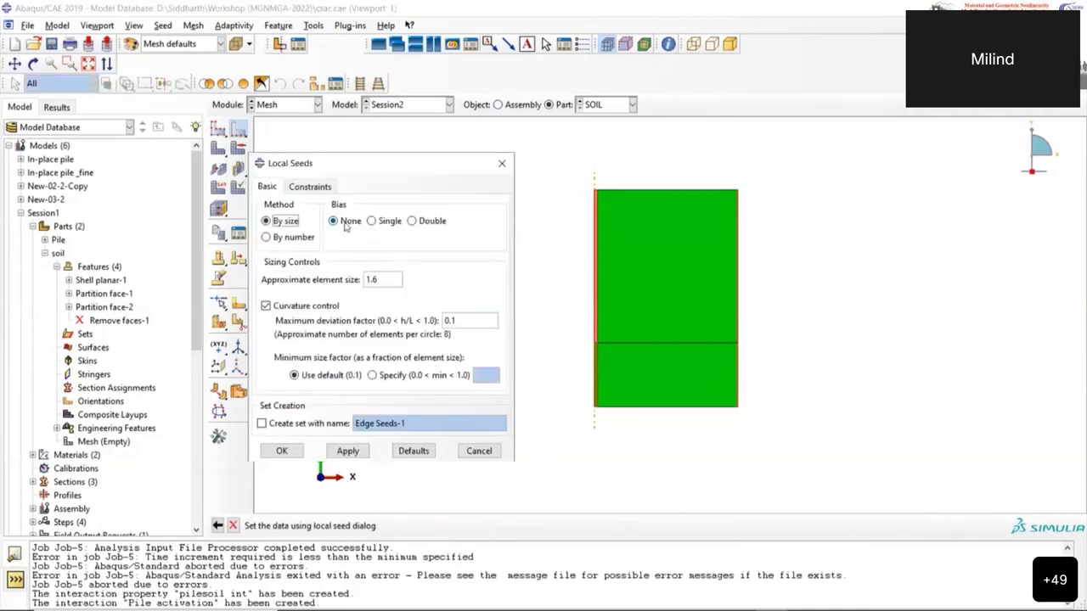
drag(379, 283, 335, 269)
text(0.1)
click(340, 454)
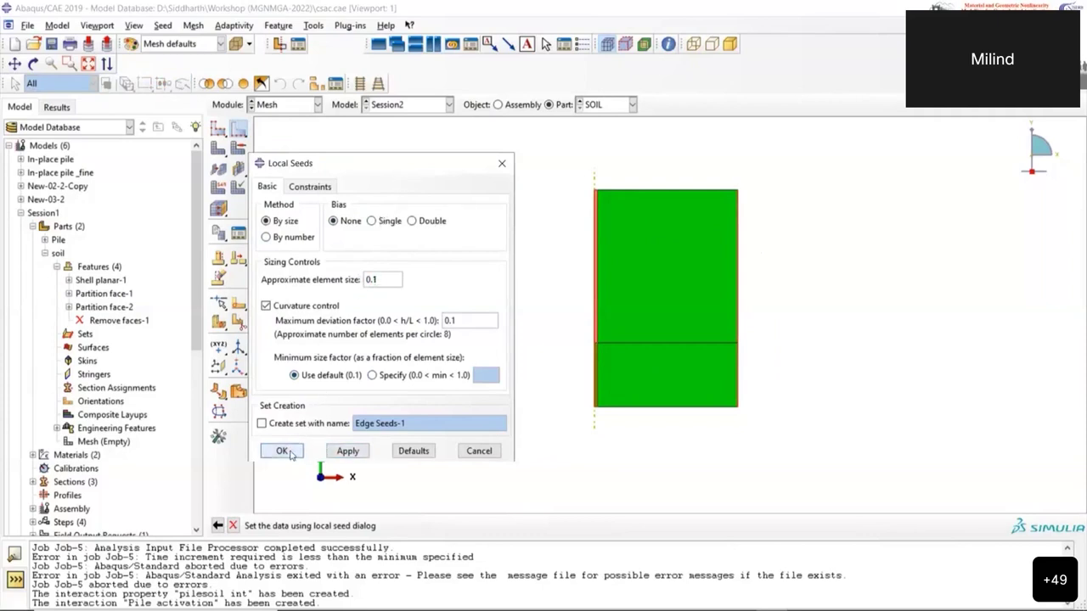
click(348, 451)
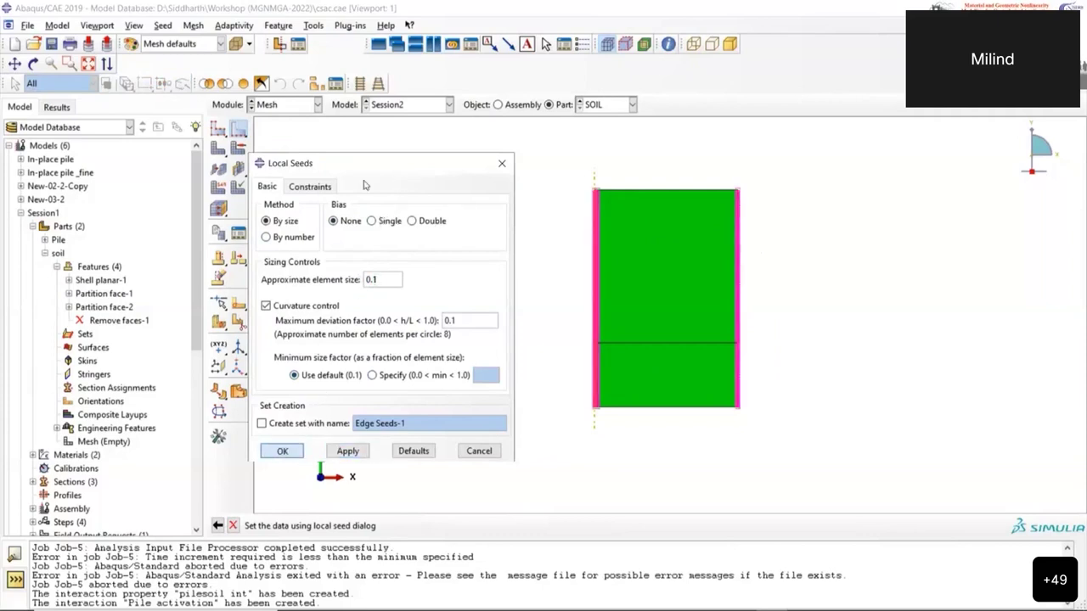
key(Return)
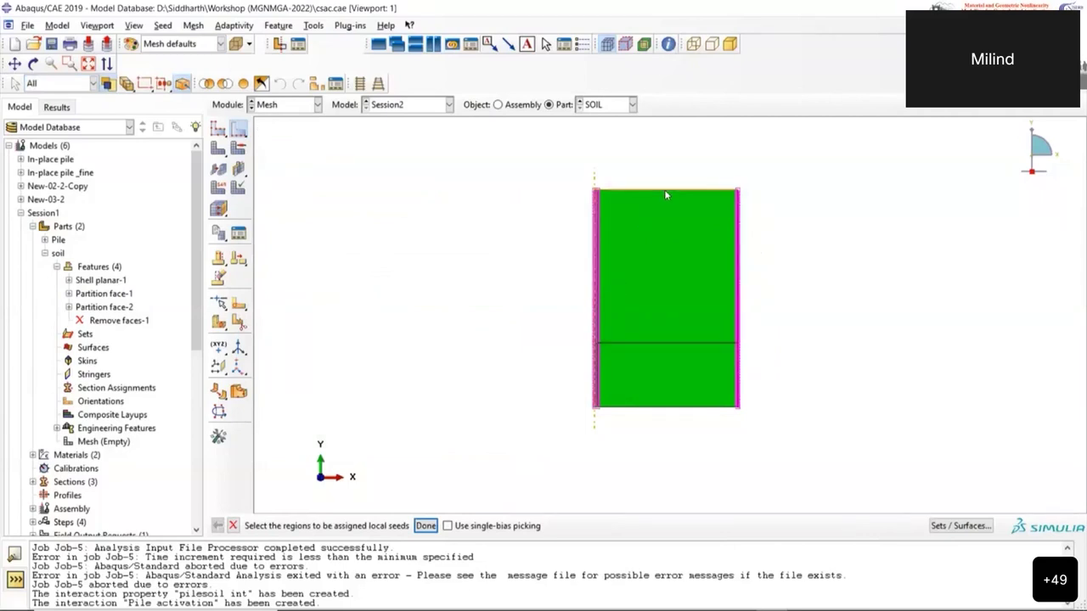
Seed the top, middle and bottom edges with a single bias from 0.1 to 2
click(665, 190)
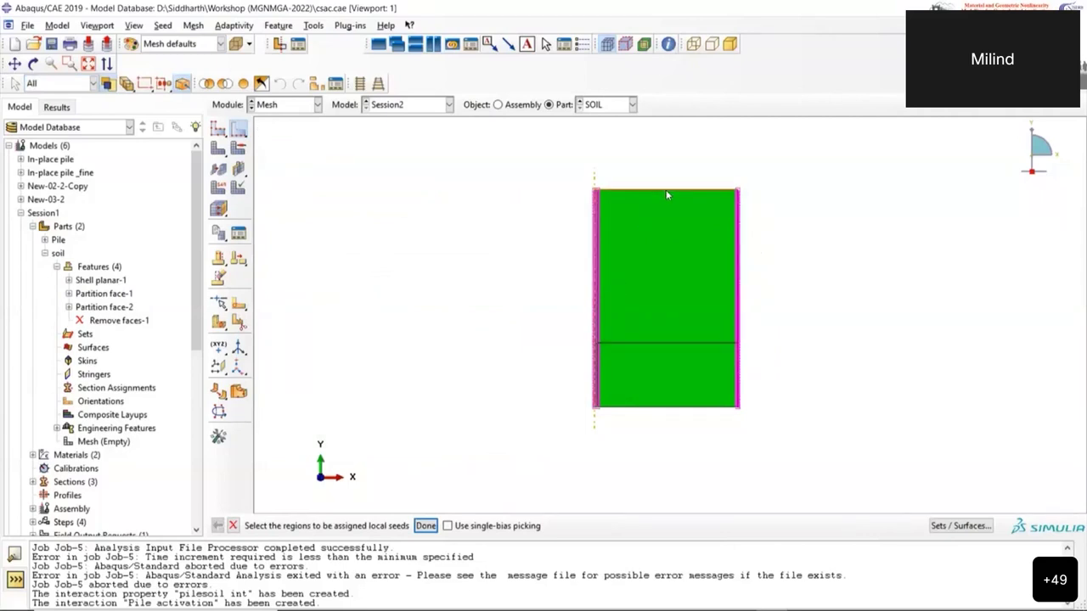
click(670, 343)
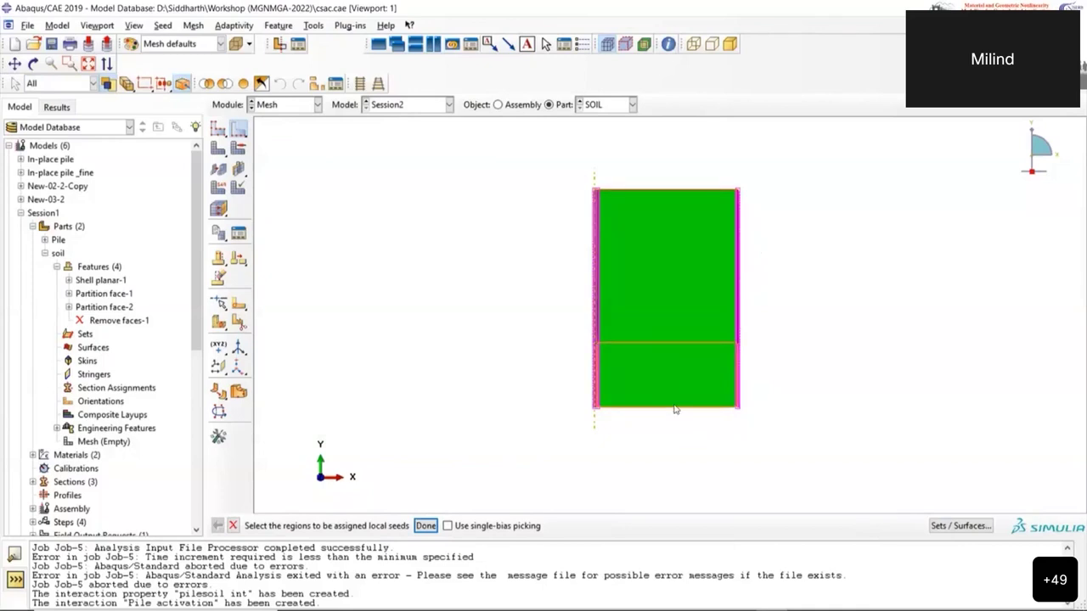
click(674, 409)
click(423, 526)
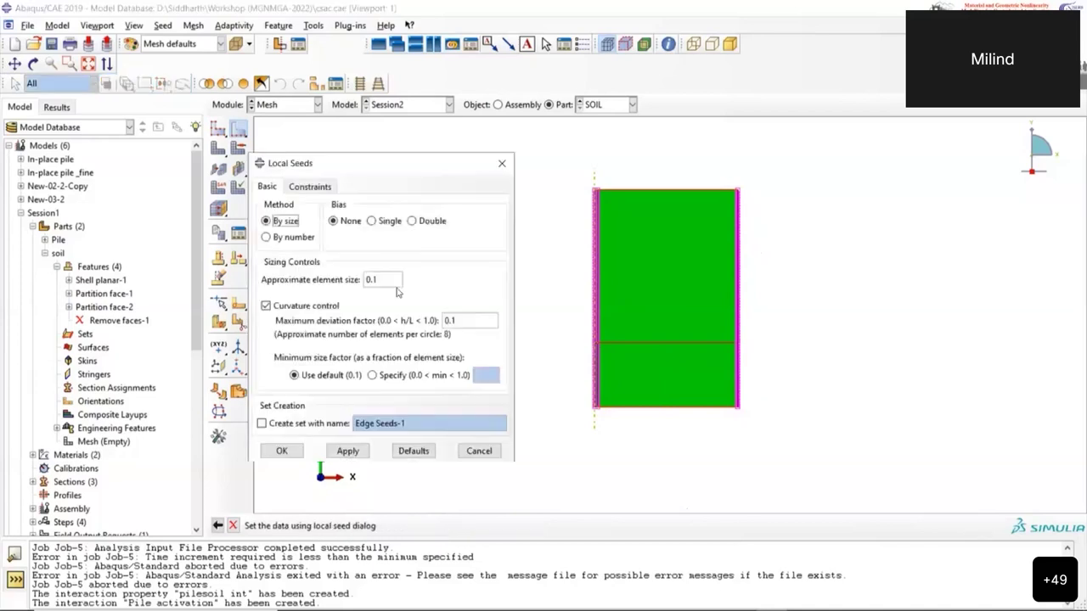
click(371, 222)
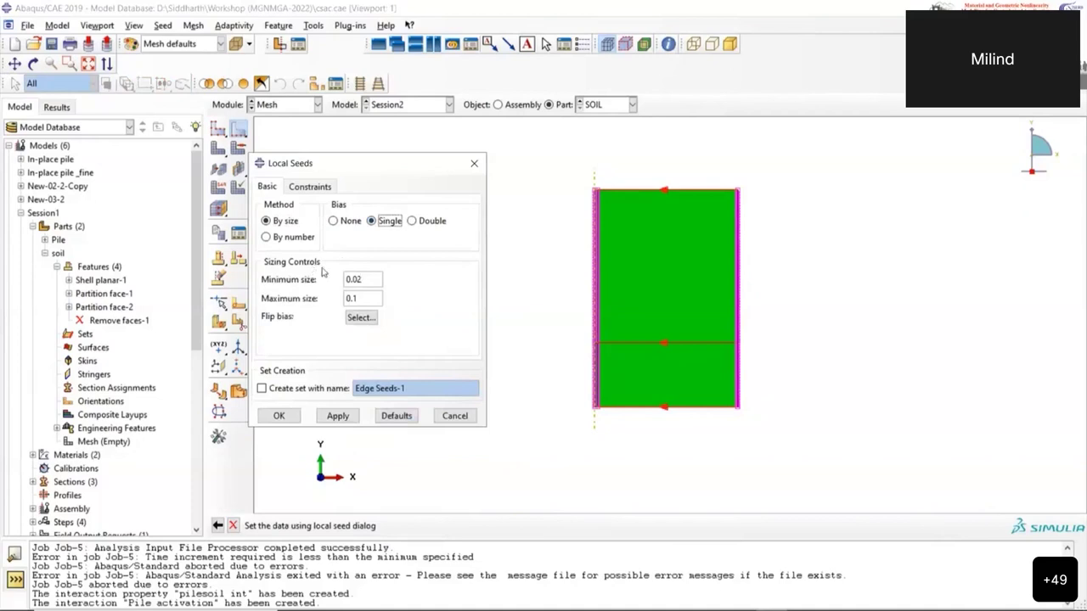
drag(364, 279, 331, 274)
text(0.1)
drag(361, 298, 340, 301)
text(2)
click(344, 416)
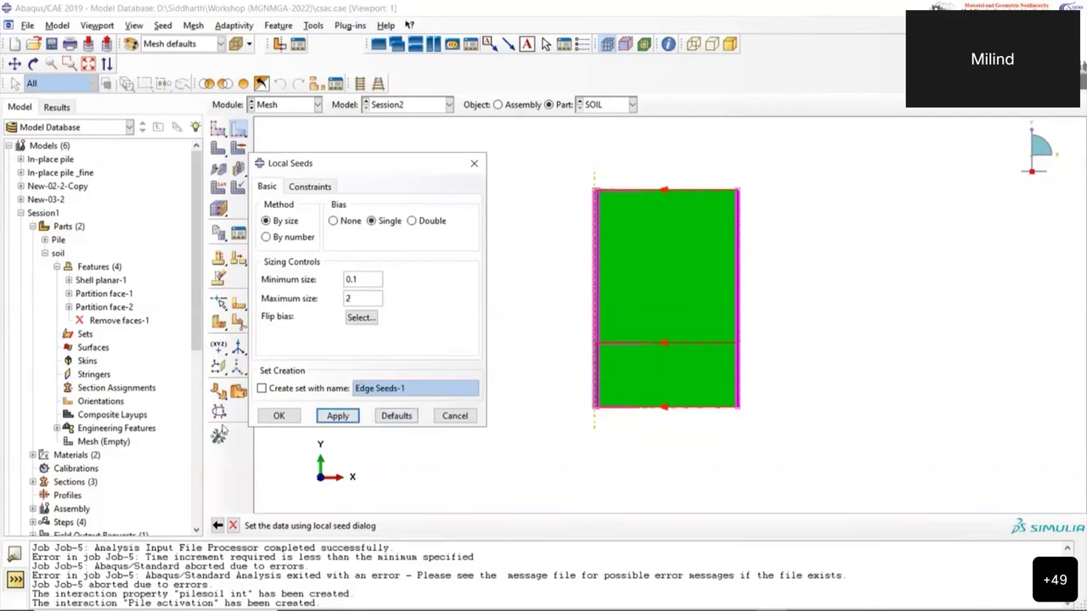
click(281, 416)
Reseed the lower-left edge with an unbiased 0.1 element size
scroll(611, 213, up, 3)
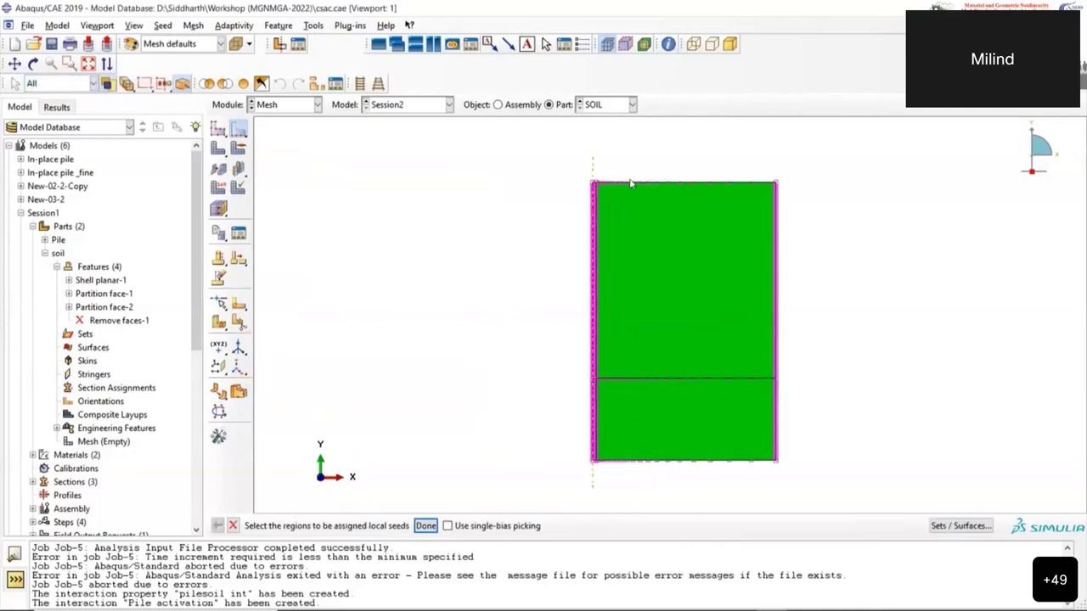
scroll(578, 190, up, 2)
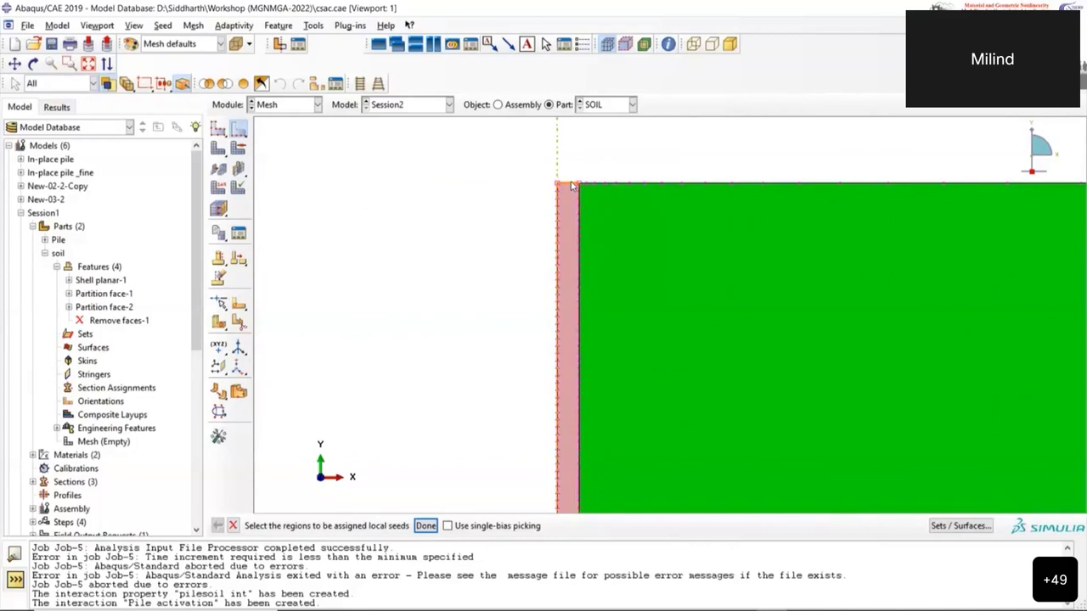
scroll(509, 165, up, 1)
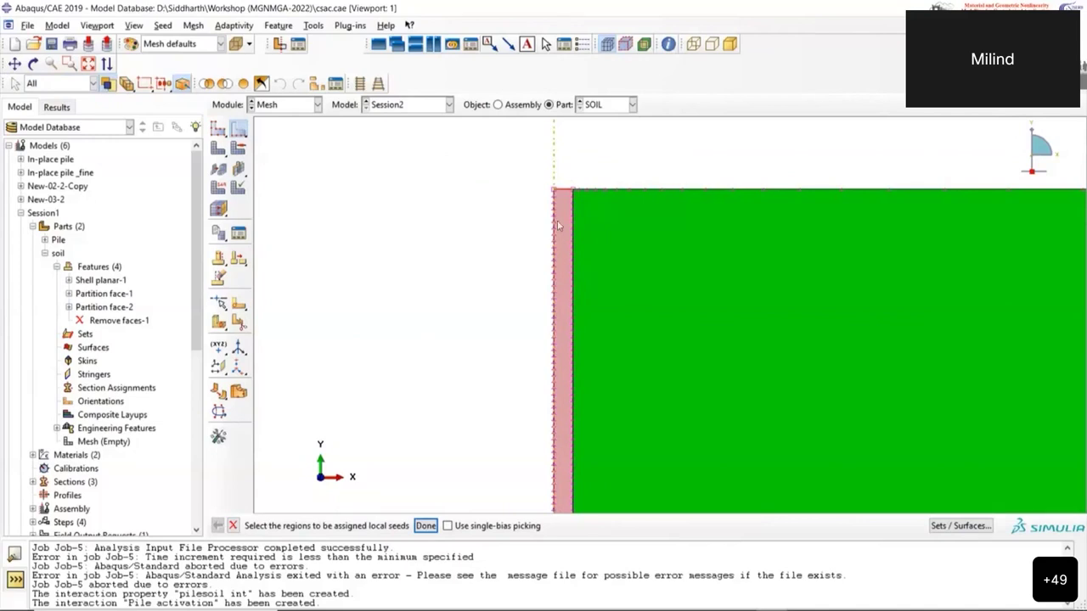
scroll(470, 220, down, 3)
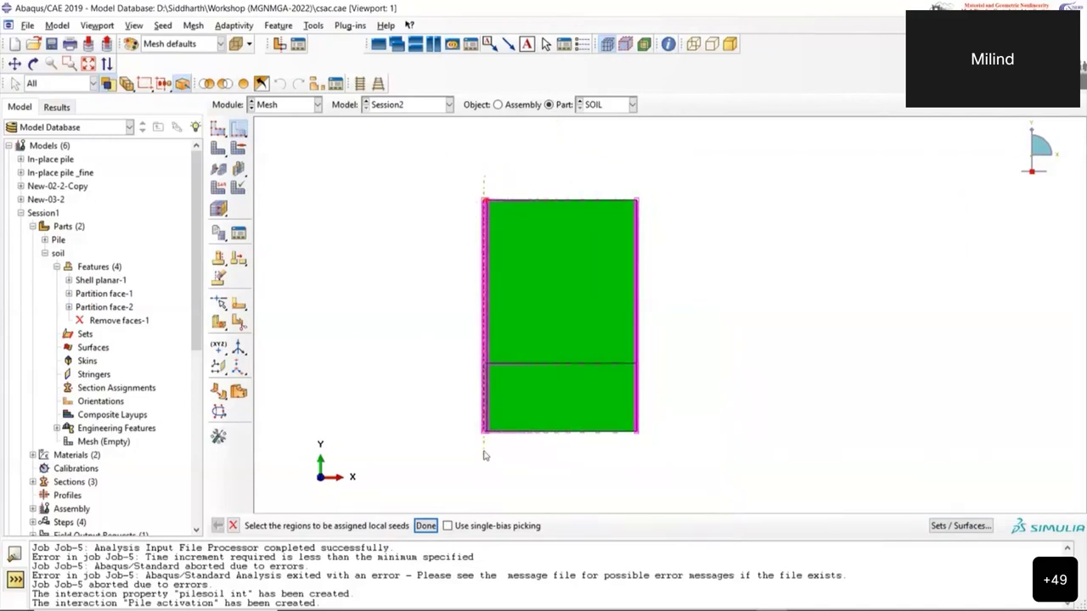
scroll(476, 212, up, 5)
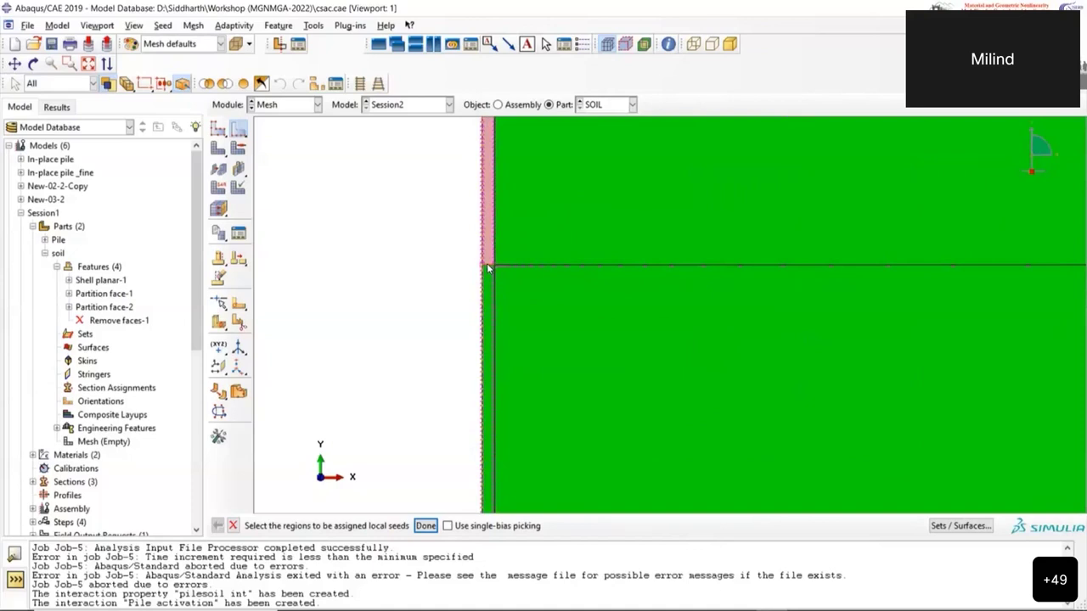
scroll(497, 293, down, 2)
click(490, 504)
click(425, 525)
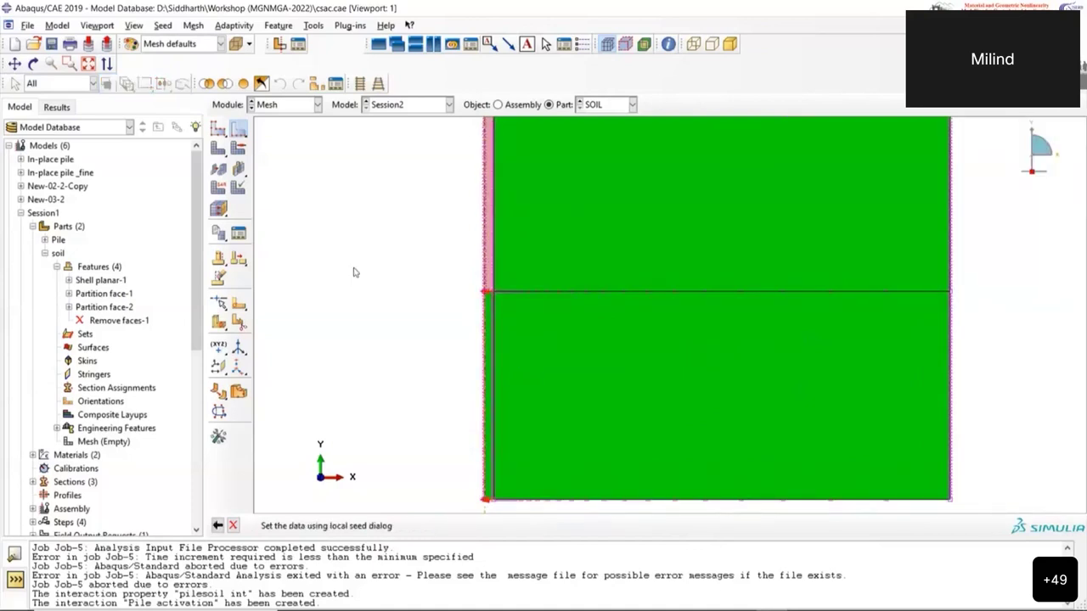
click(348, 222)
click(382, 279)
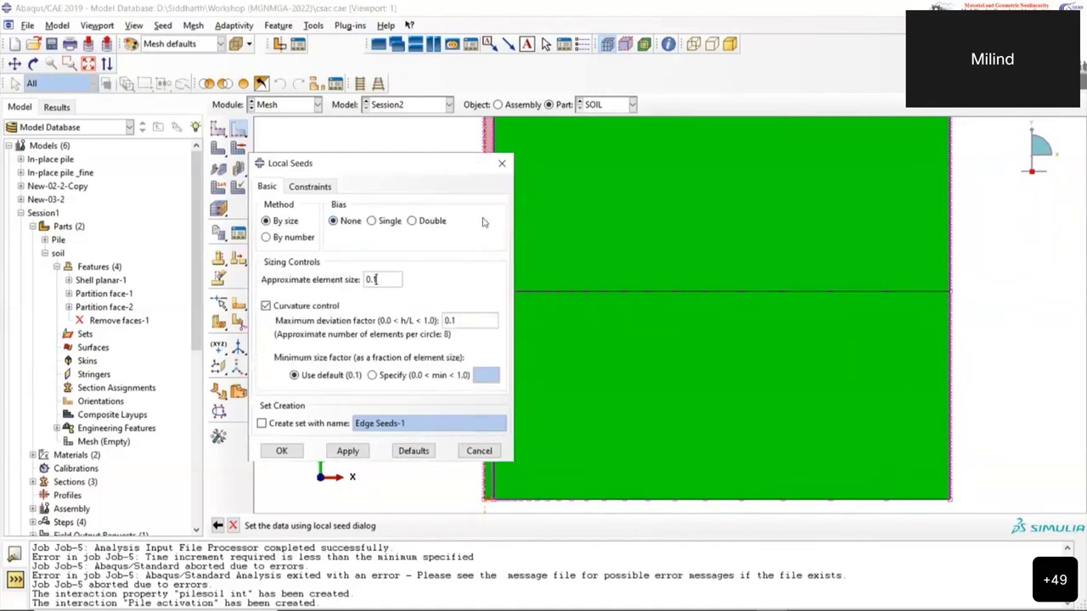
click(361, 459)
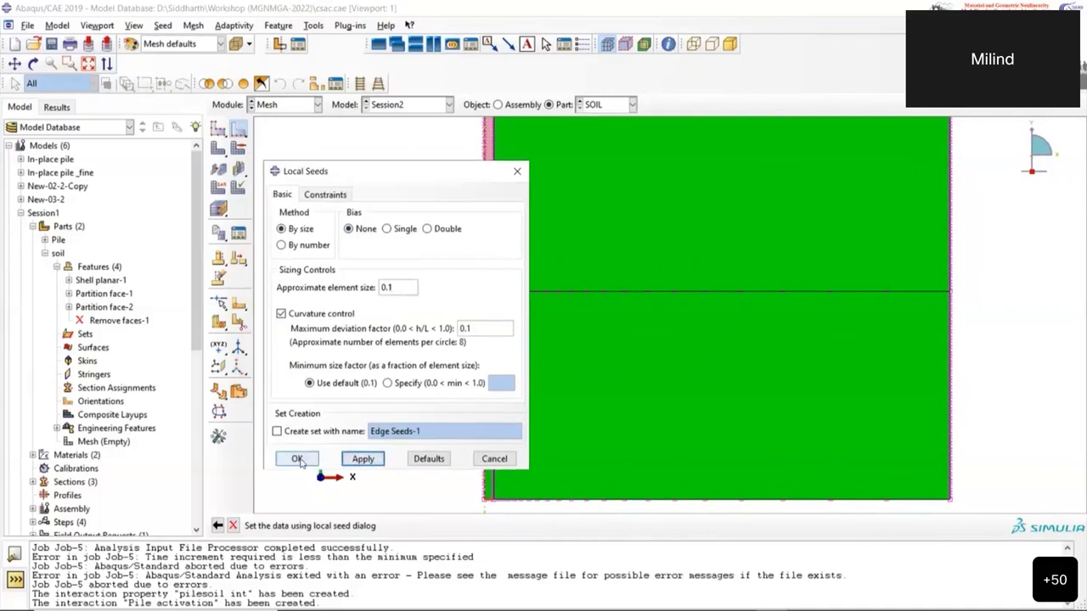
click(297, 460)
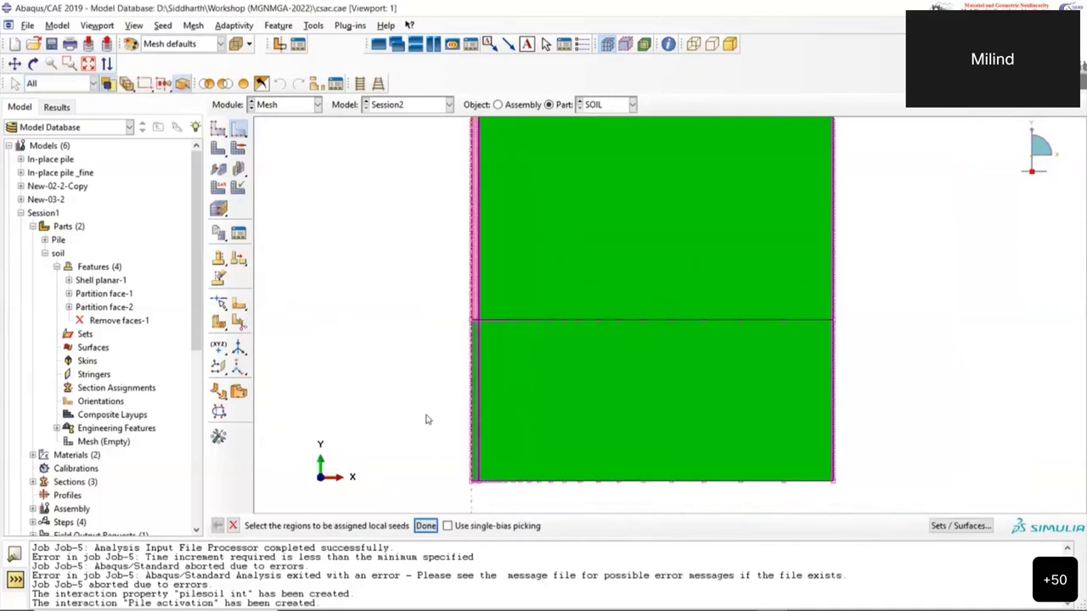
click(238, 149)
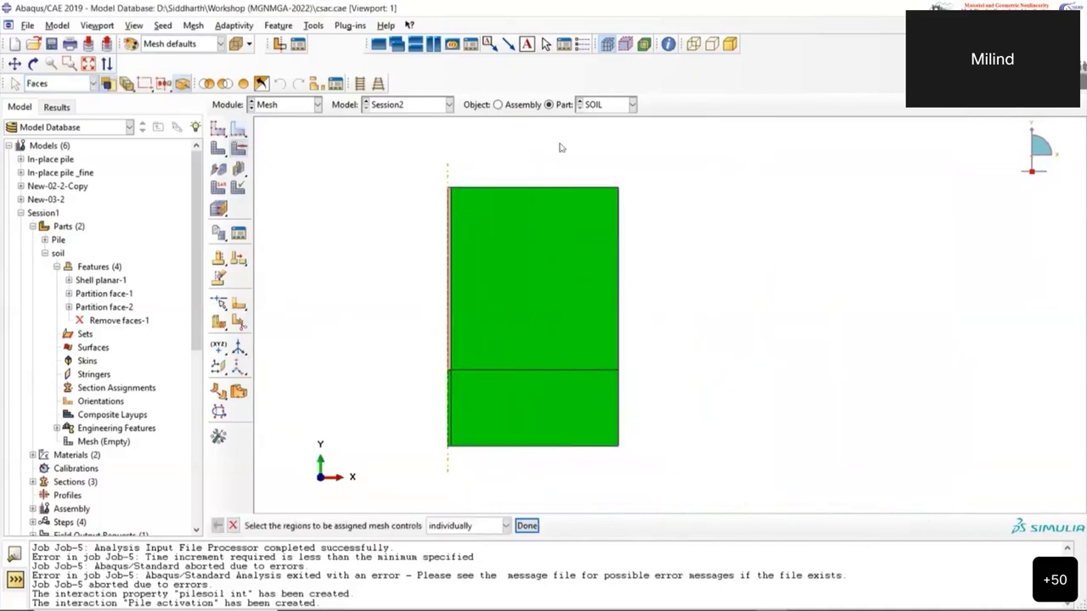
Apply Quad, Free, advancing-front mesh controls to both soil part faces
drag(560, 165, 437, 468)
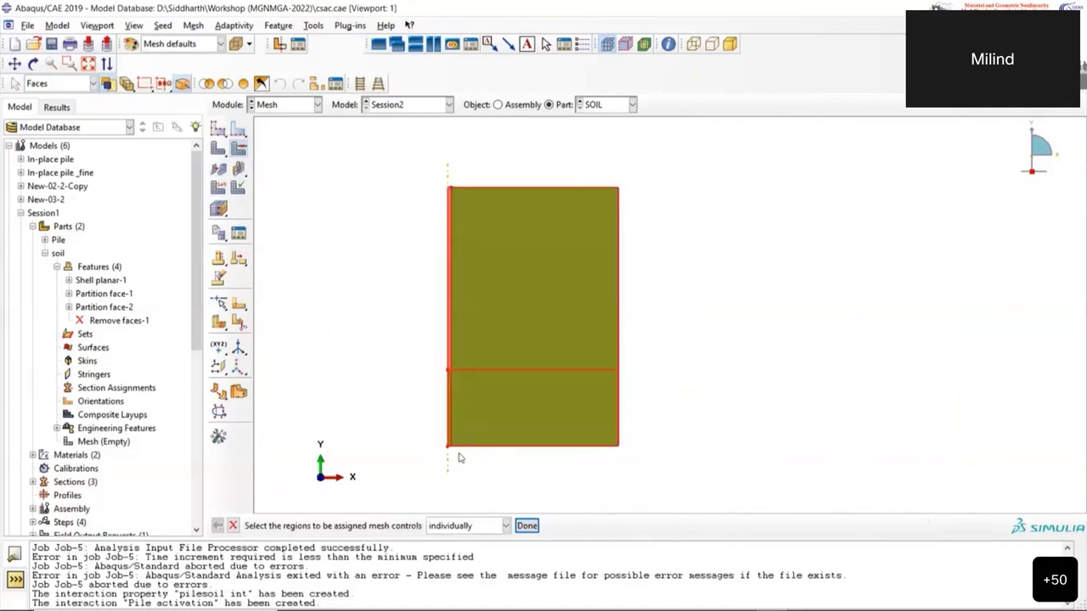
click(527, 526)
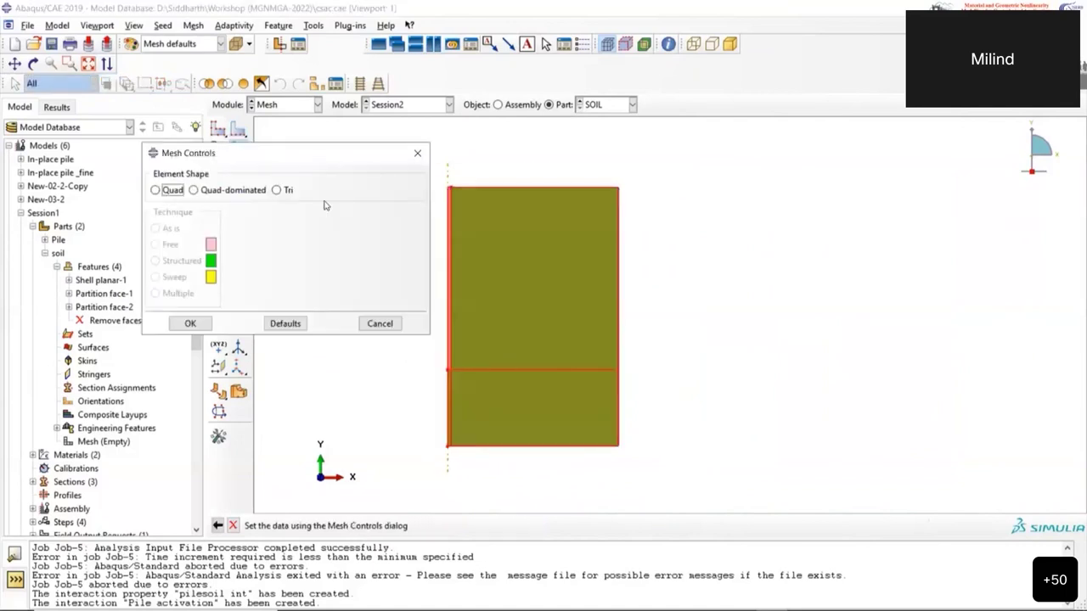
click(296, 230)
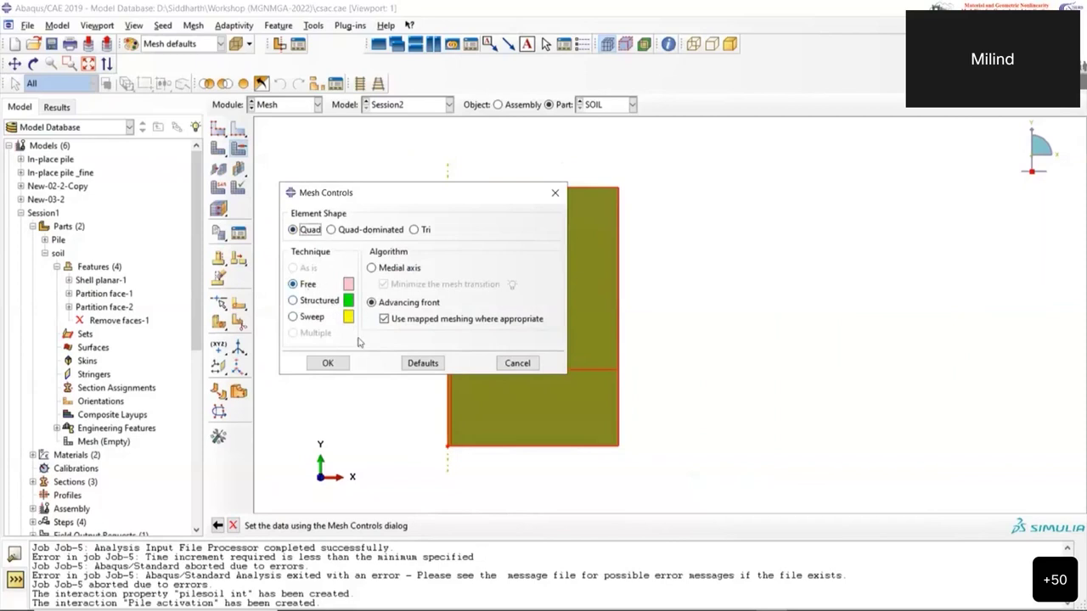
click(340, 363)
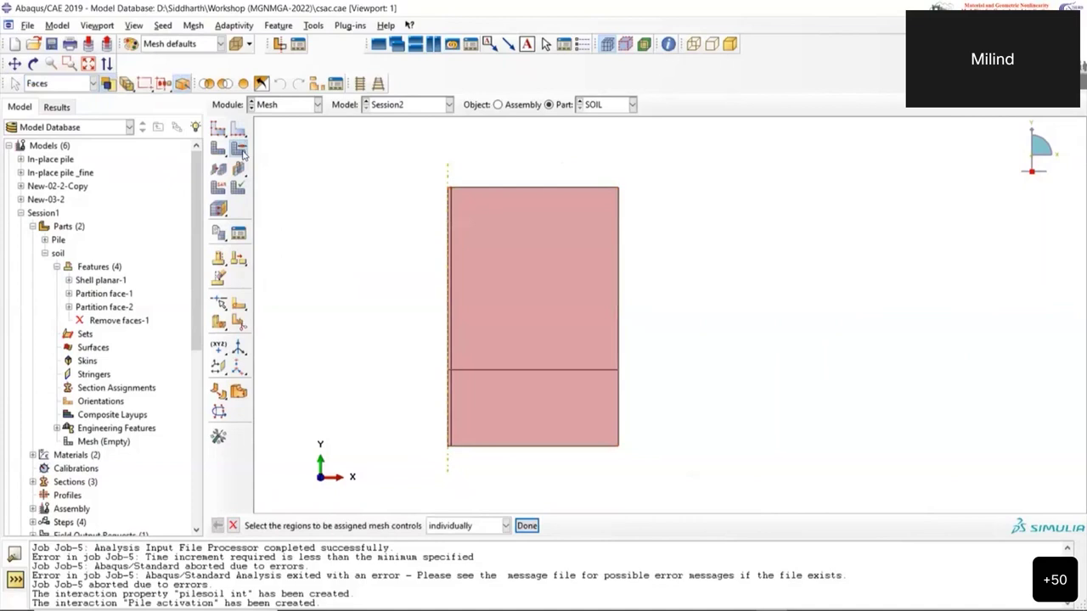
Assign linear Pore Fluid/Stress CAX4P elements to both faces of the SOIL part
click(221, 190)
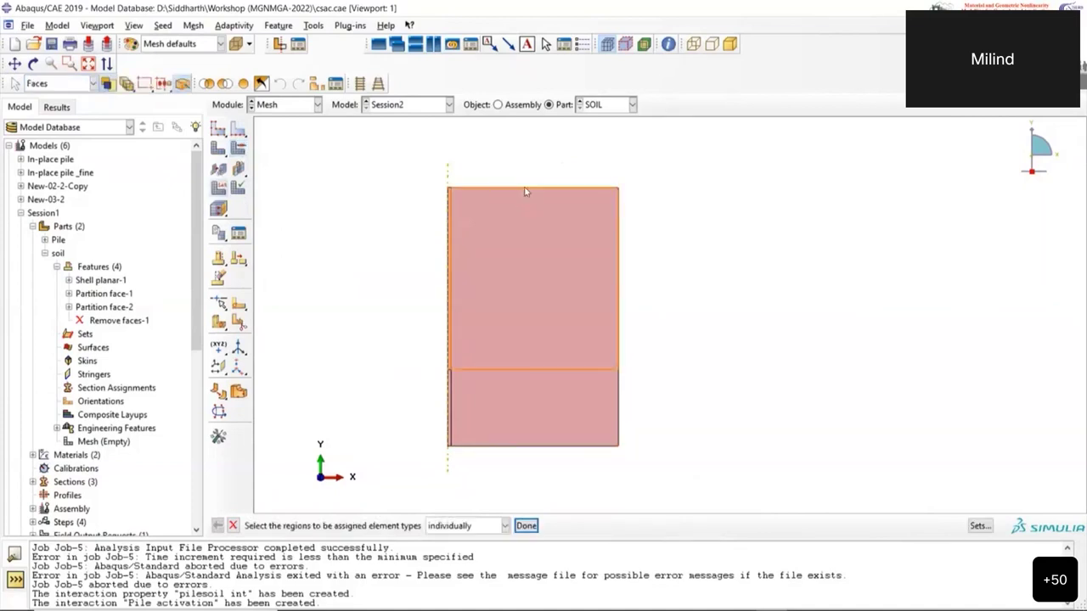
drag(650, 159, 405, 449)
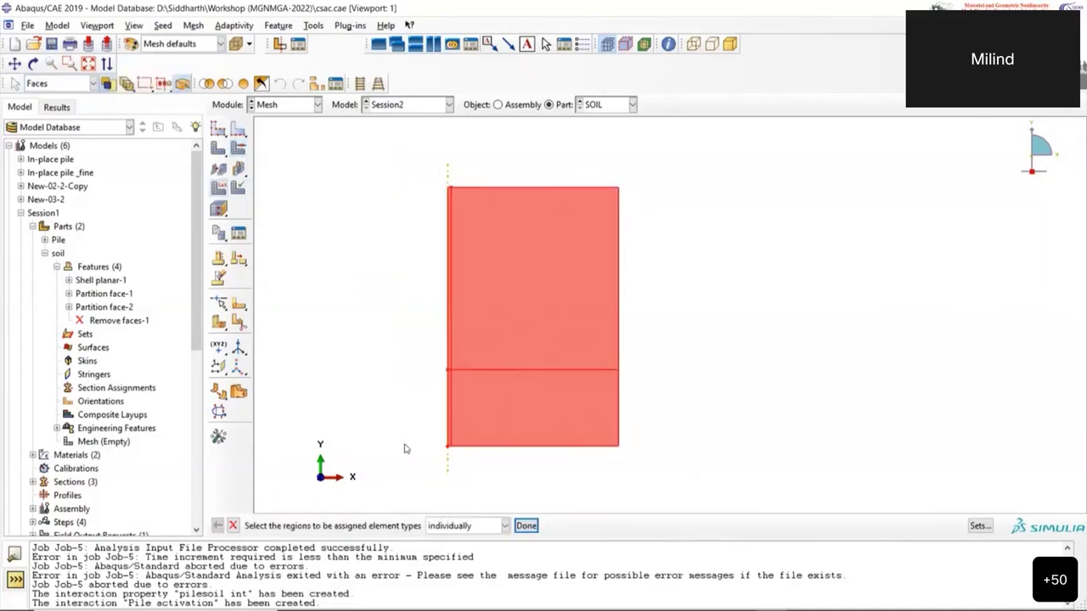
click(531, 526)
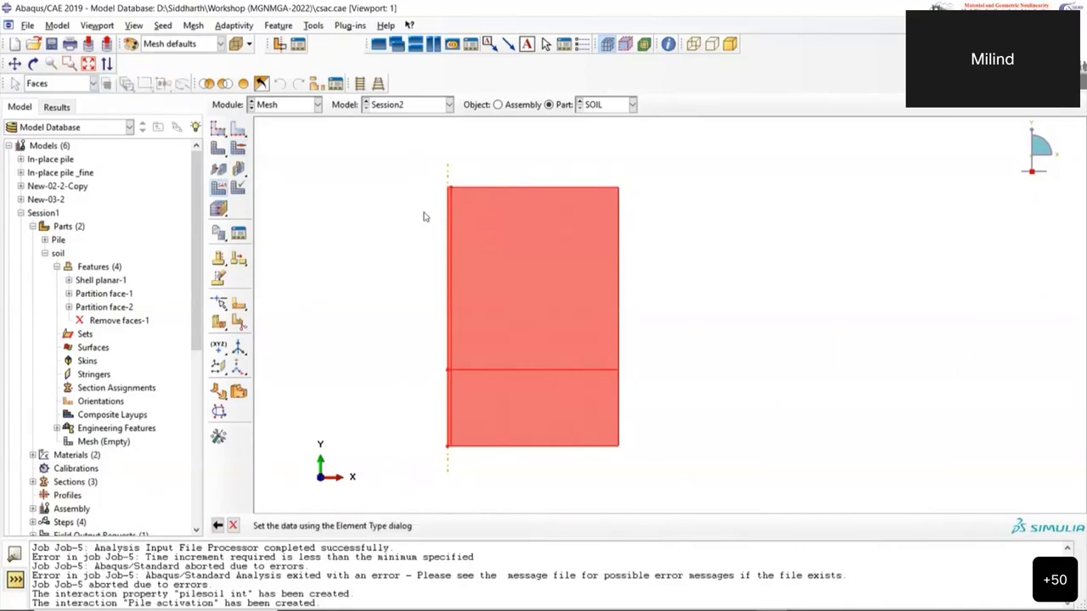
scroll(453, 185, down, 1)
scroll(453, 185, down, 2)
click(448, 194)
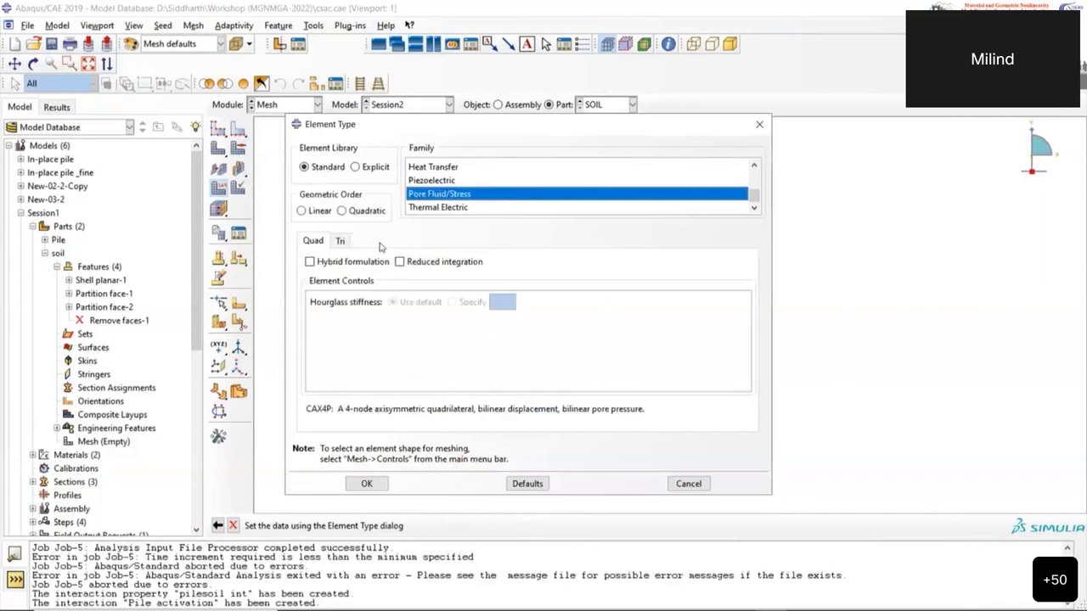
click(308, 211)
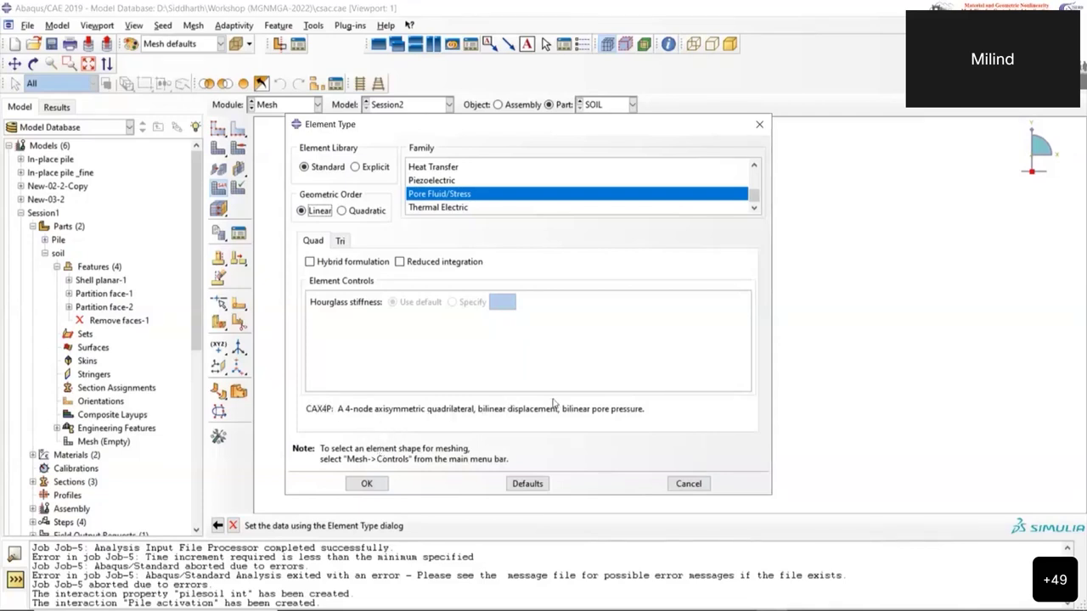
click(369, 484)
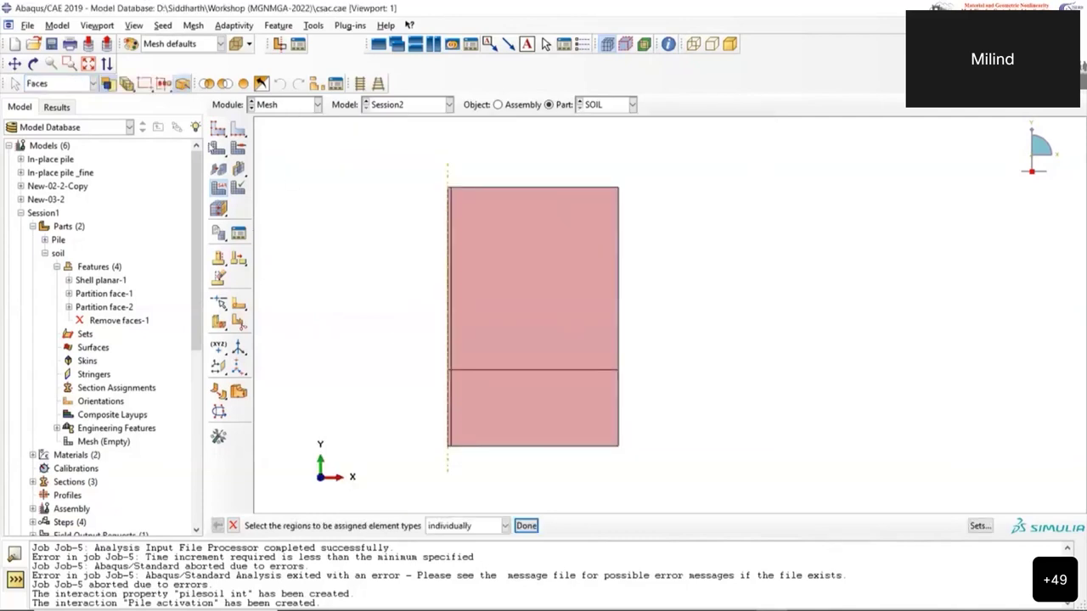
key(Escape)
click(219, 149)
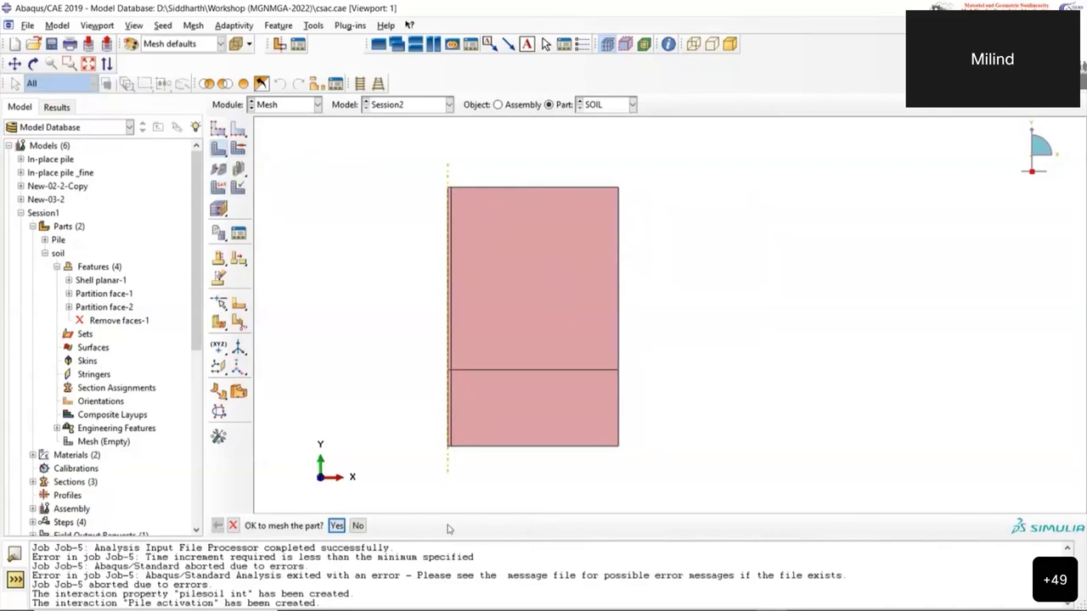
Mesh the SOIL part into 5675 elements and zoom to inspect the finer left side
click(337, 527)
scroll(450, 421, up, 2)
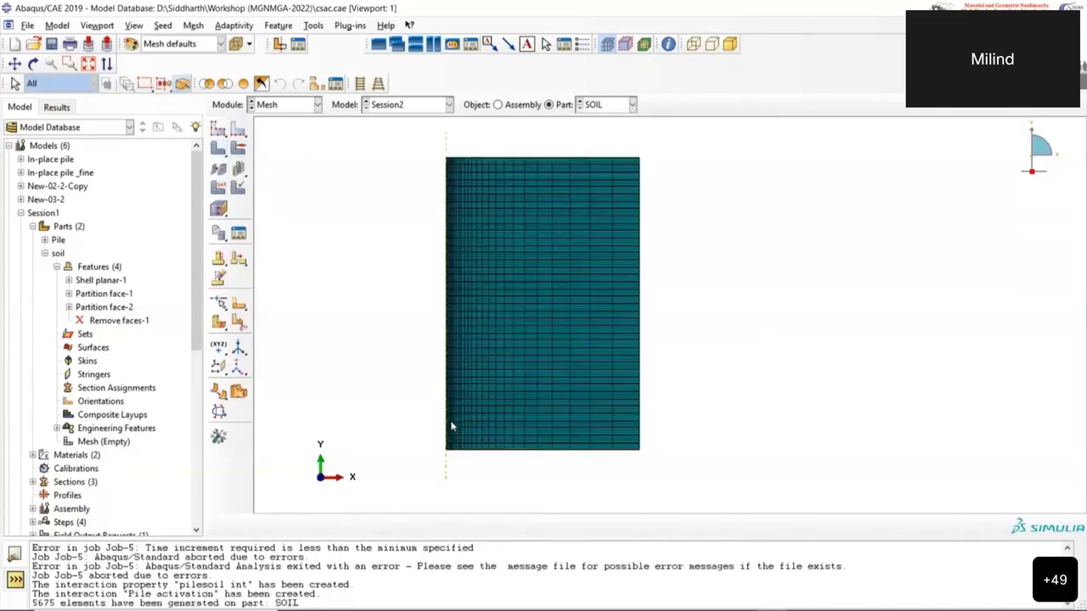
scroll(484, 145, down, 1)
scroll(484, 145, down, 1)
scroll(475, 140, up, 3)
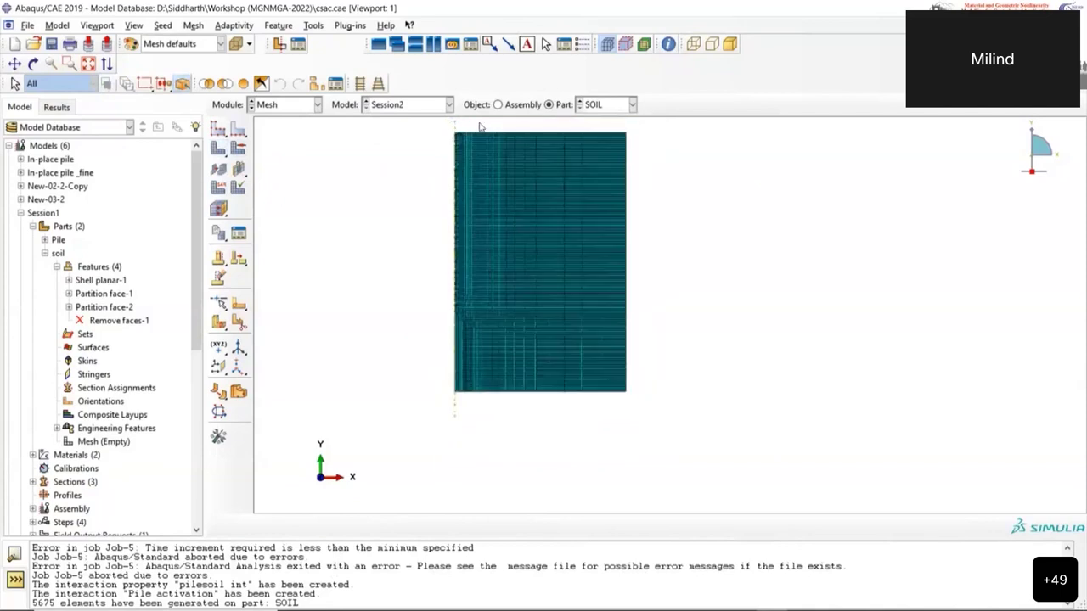
scroll(463, 133, up, 2)
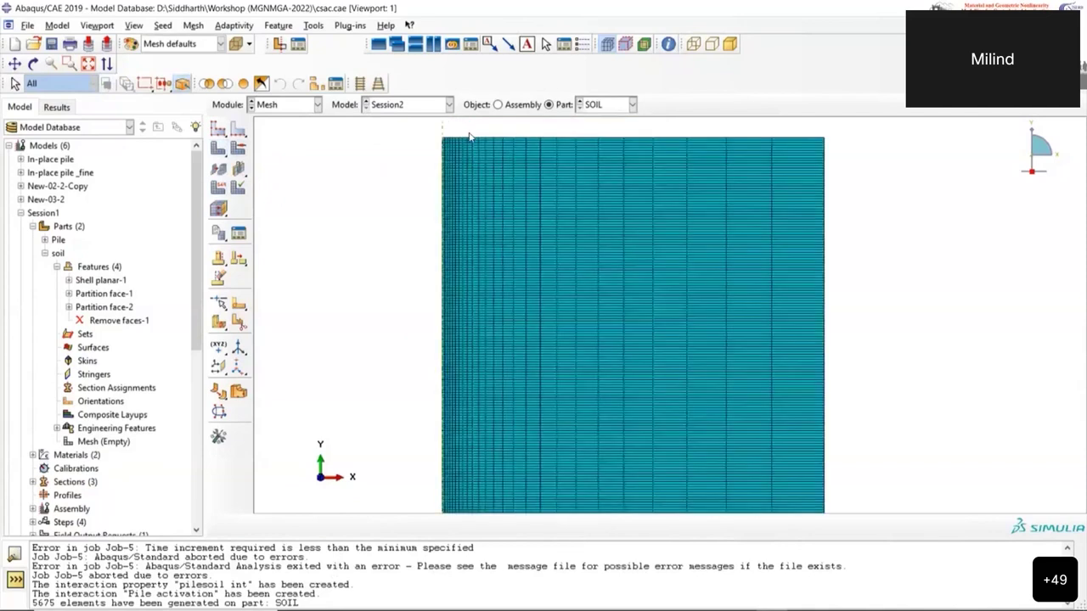
scroll(462, 135, up, 1)
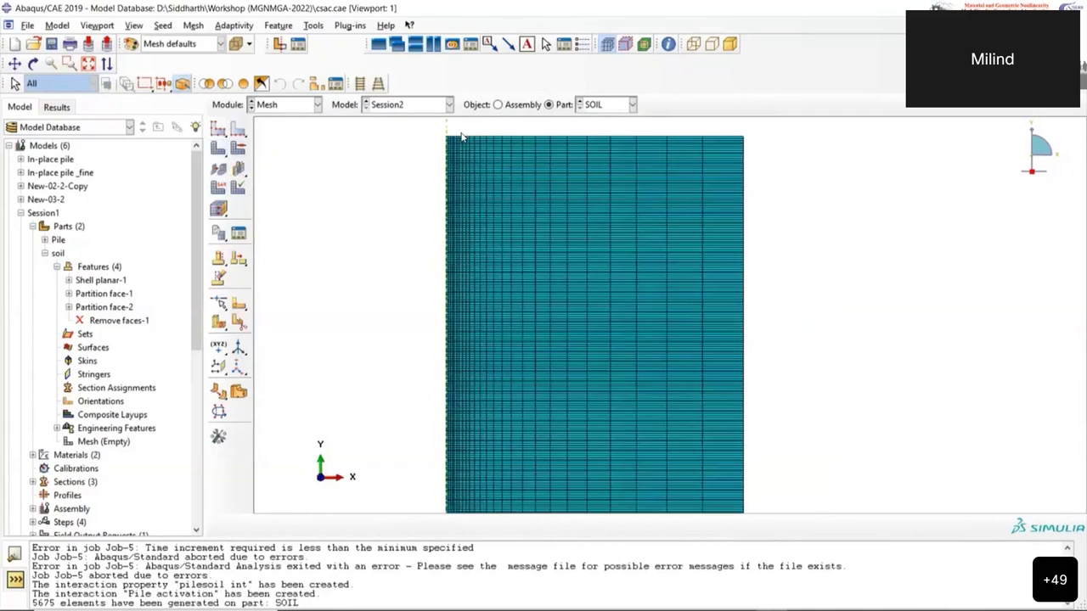
scroll(454, 138, down, 3)
click(286, 113)
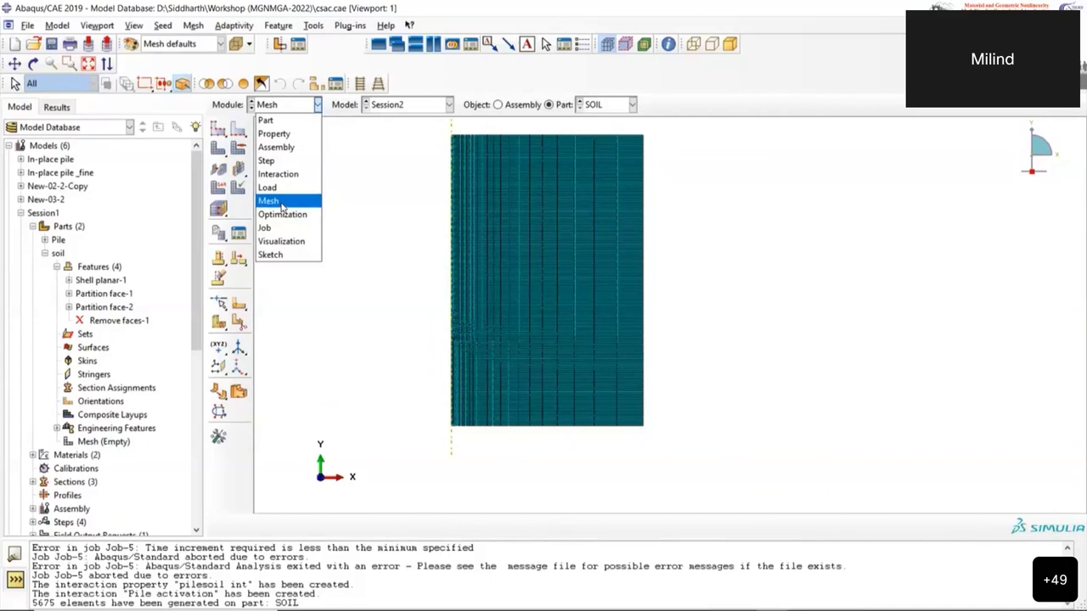
Open job 2's results (2.odb) to display the Mises stress contour
click(282, 227)
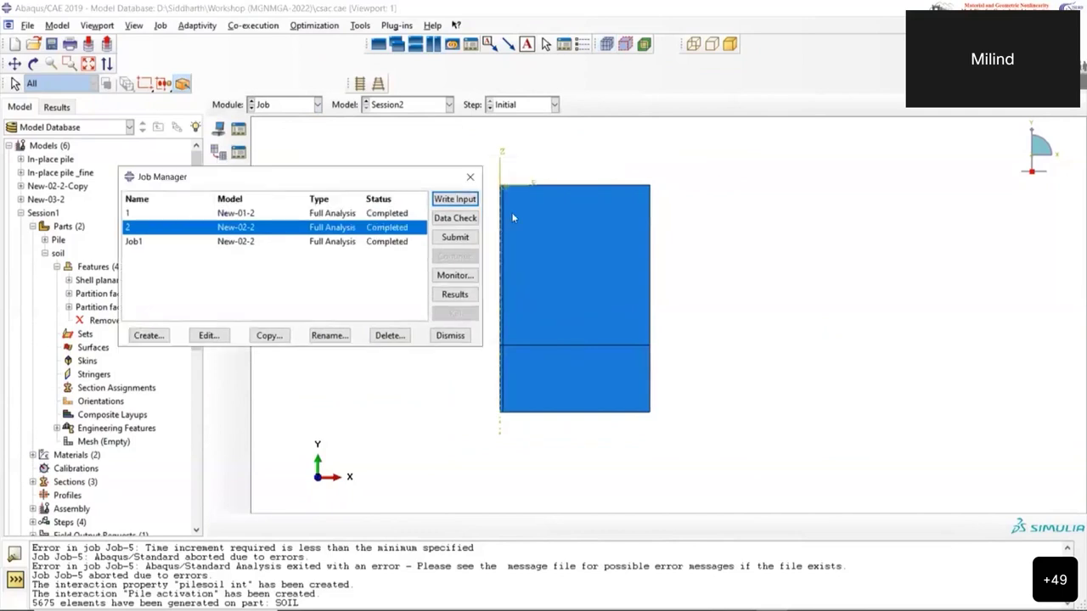
scroll(497, 188, up, 1)
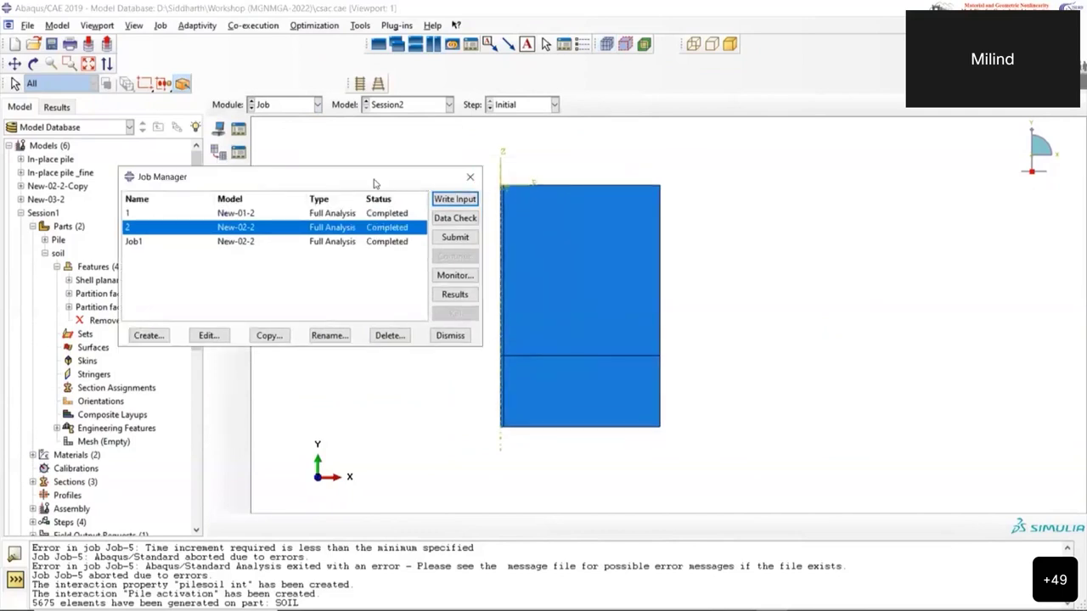
drag(378, 185, 399, 158)
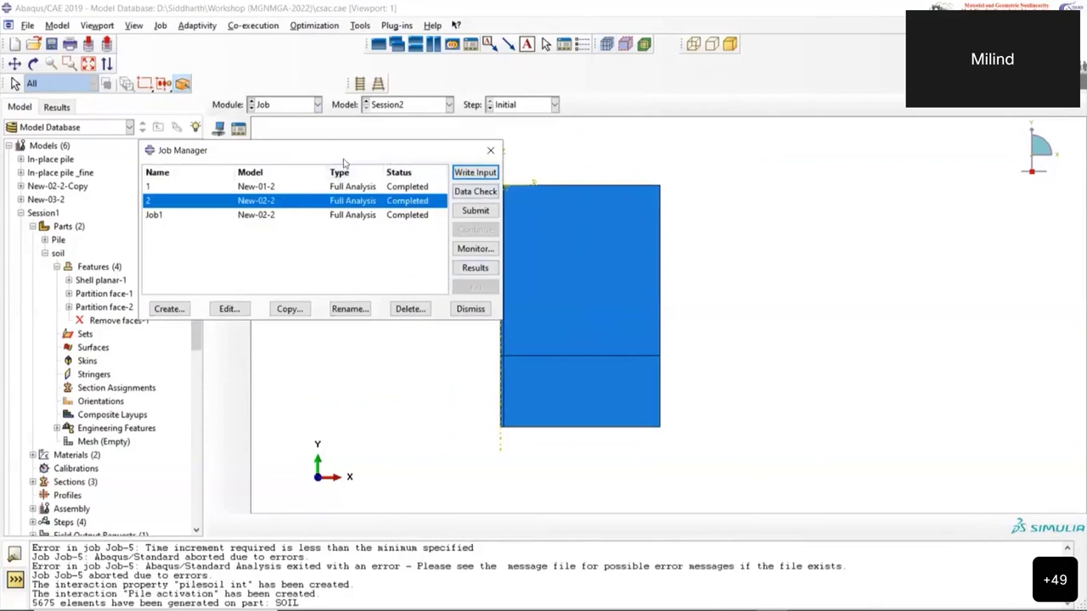
drag(322, 158, 469, 233)
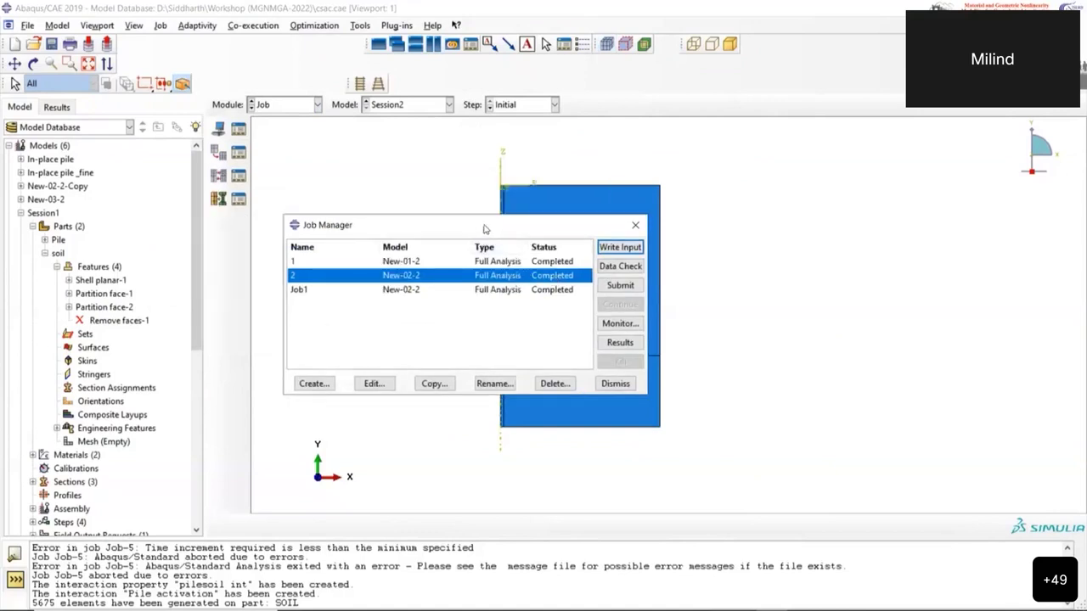
click(570, 321)
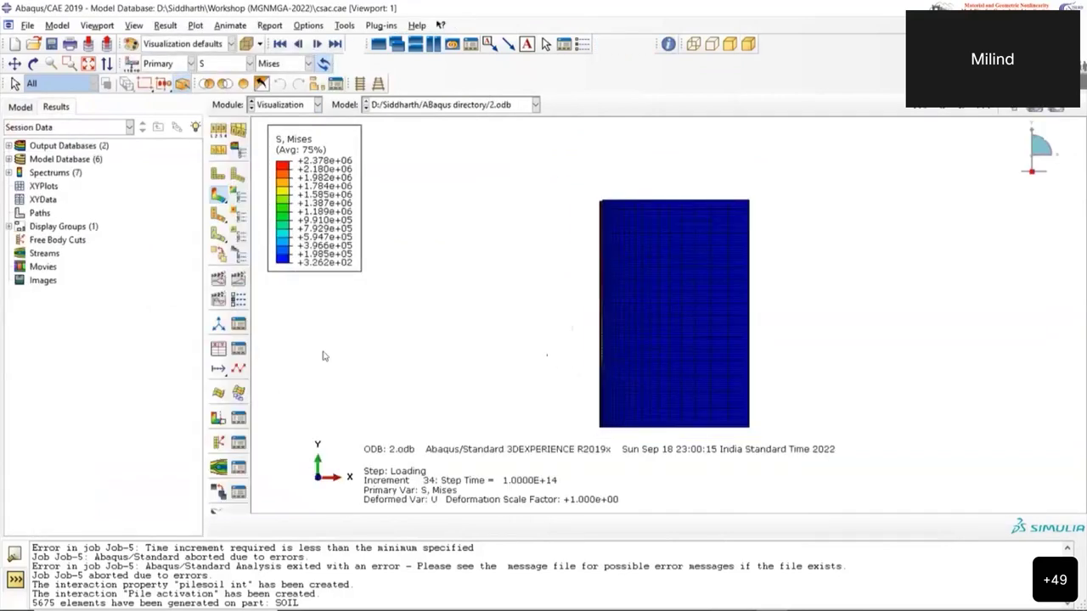
Fit the soil model in the view and play the time-history animation of the stress results
scroll(640, 374, up, 5)
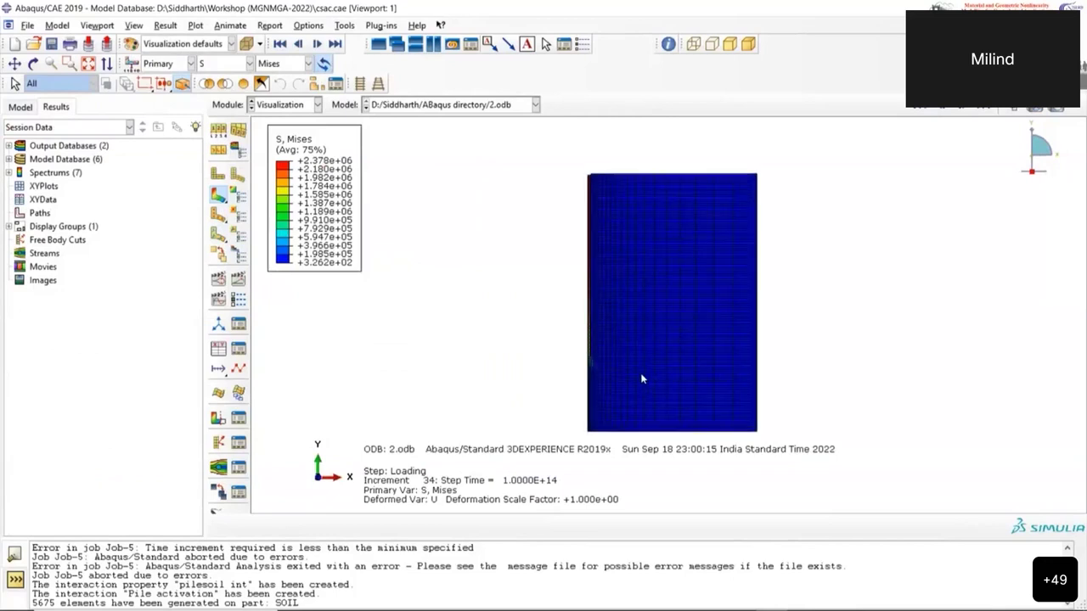
scroll(564, 357, up, 2)
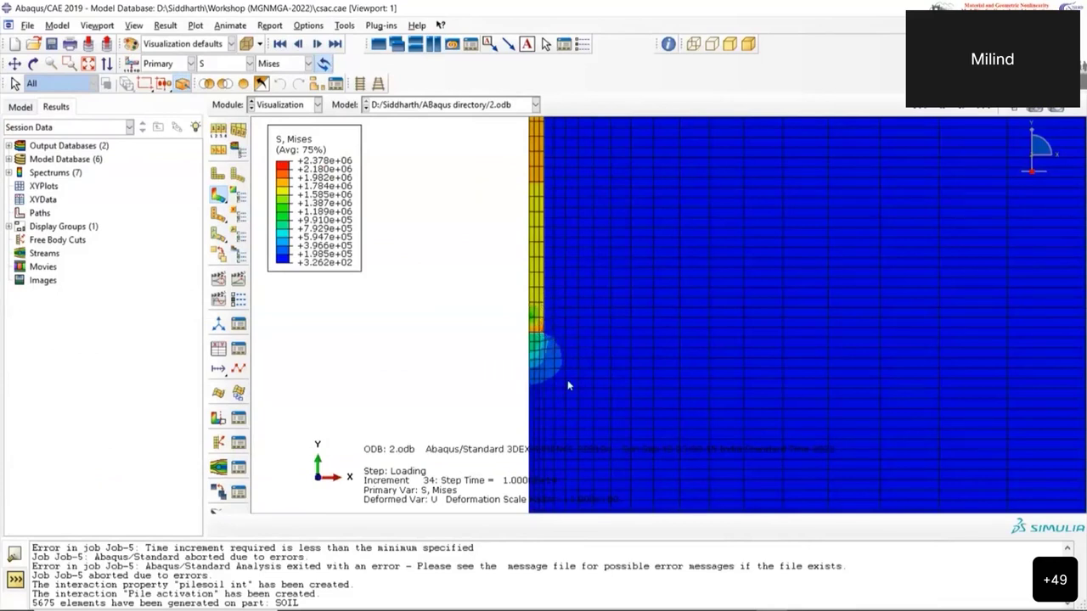
scroll(405, 297, down, 4)
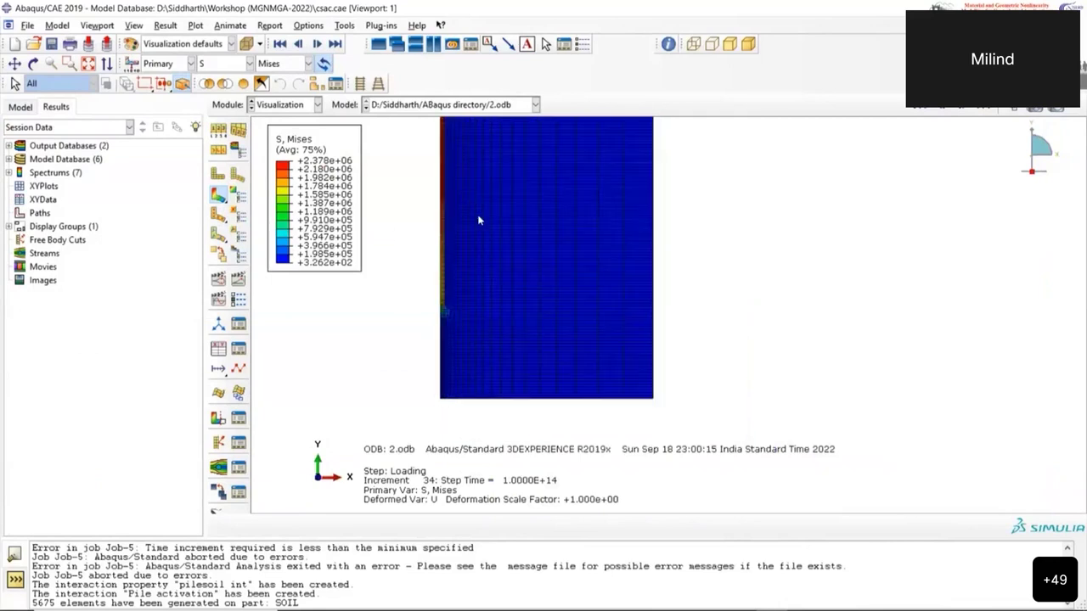
click(89, 64)
click(230, 26)
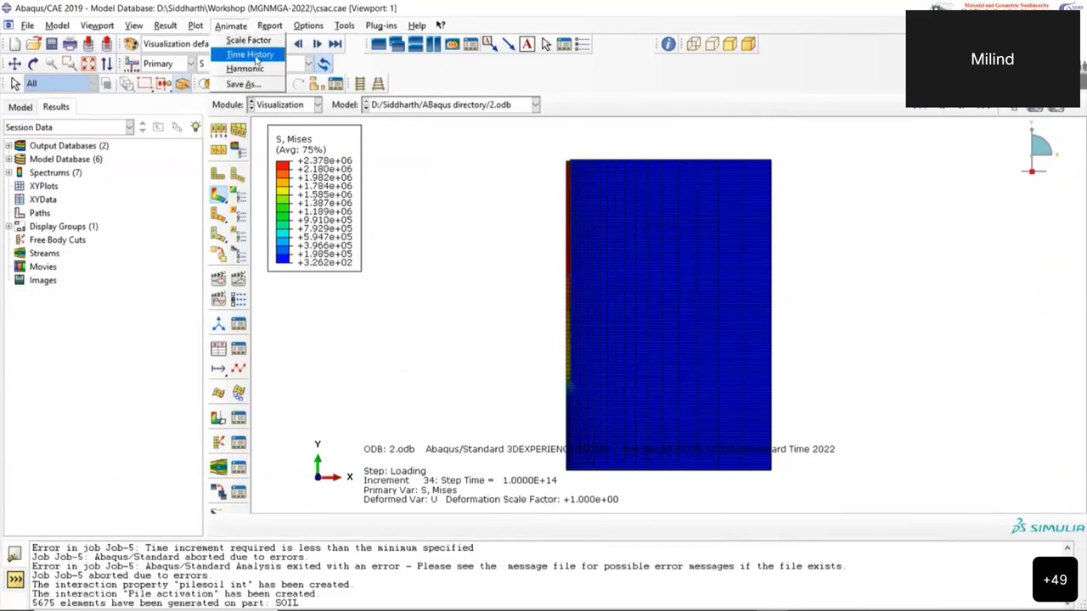
click(246, 54)
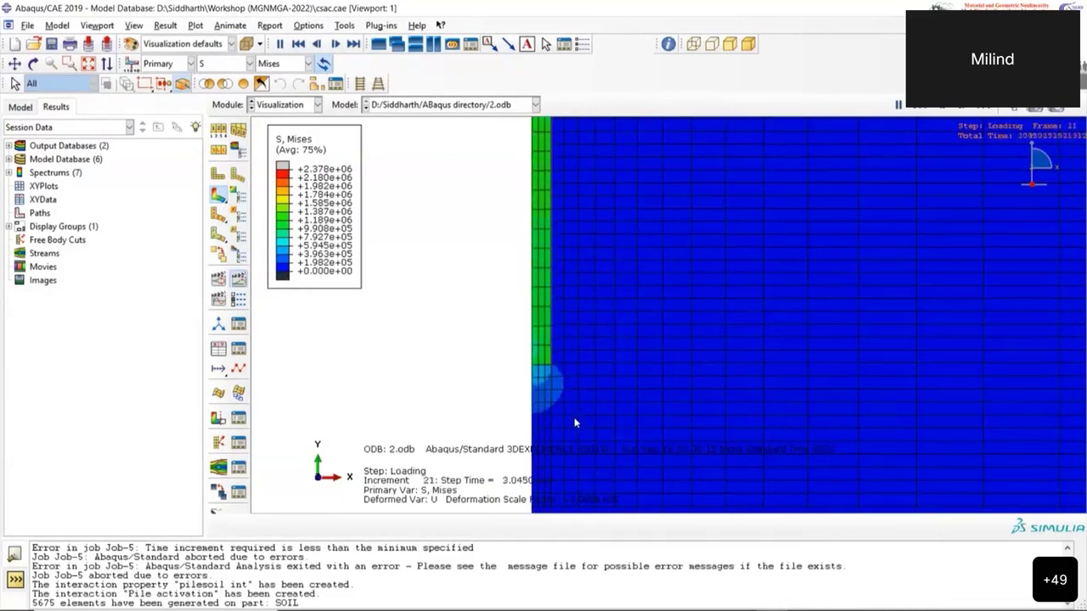
Animate the deformation scale factor, then show the Von Mises stress contour on the results slide
click(230, 25)
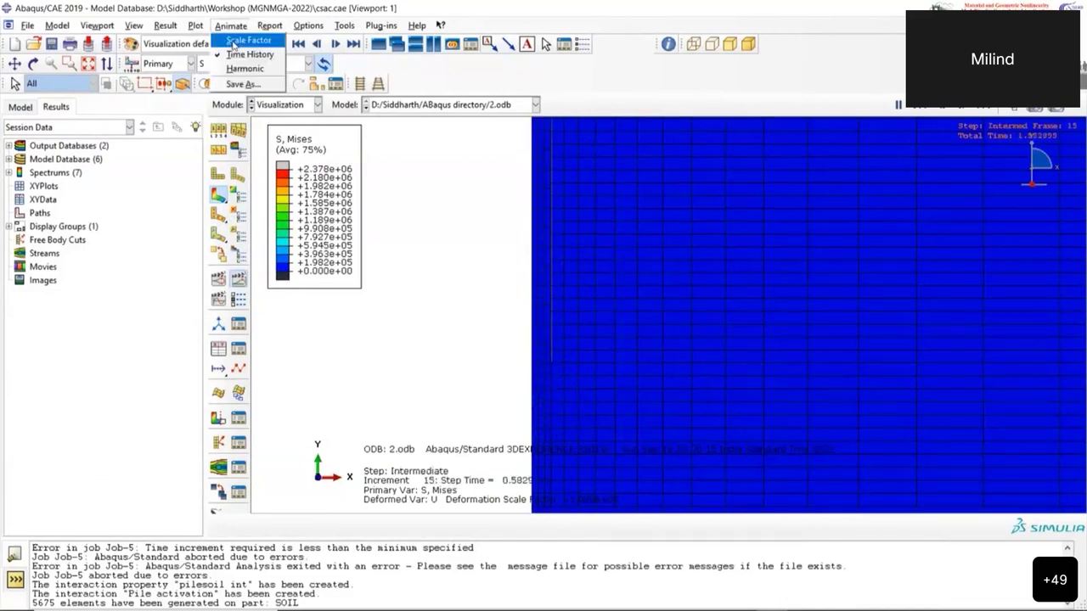
click(224, 42)
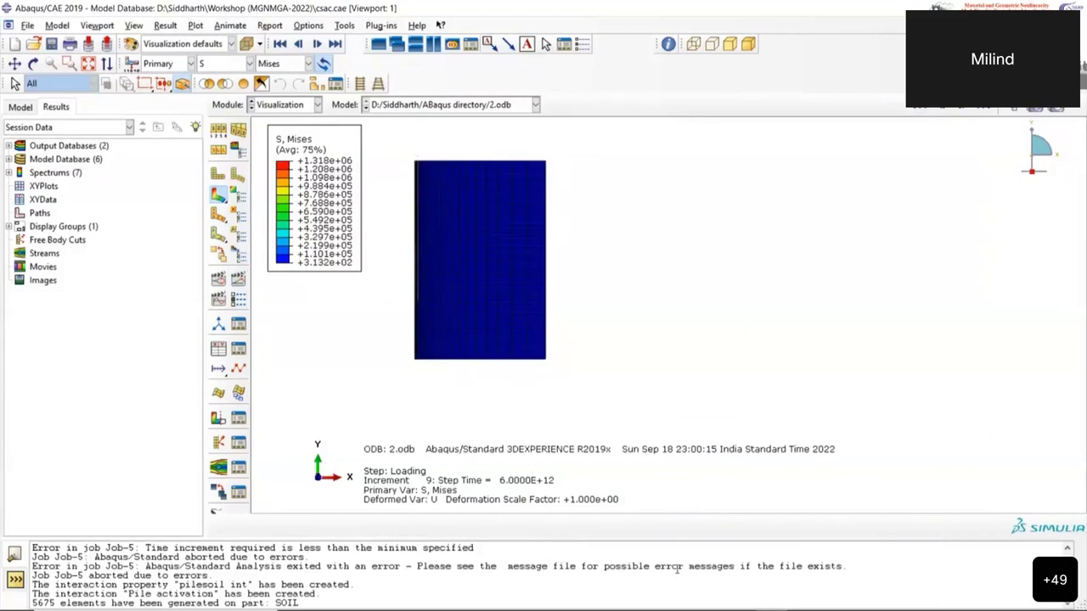
key(alt+Tab)
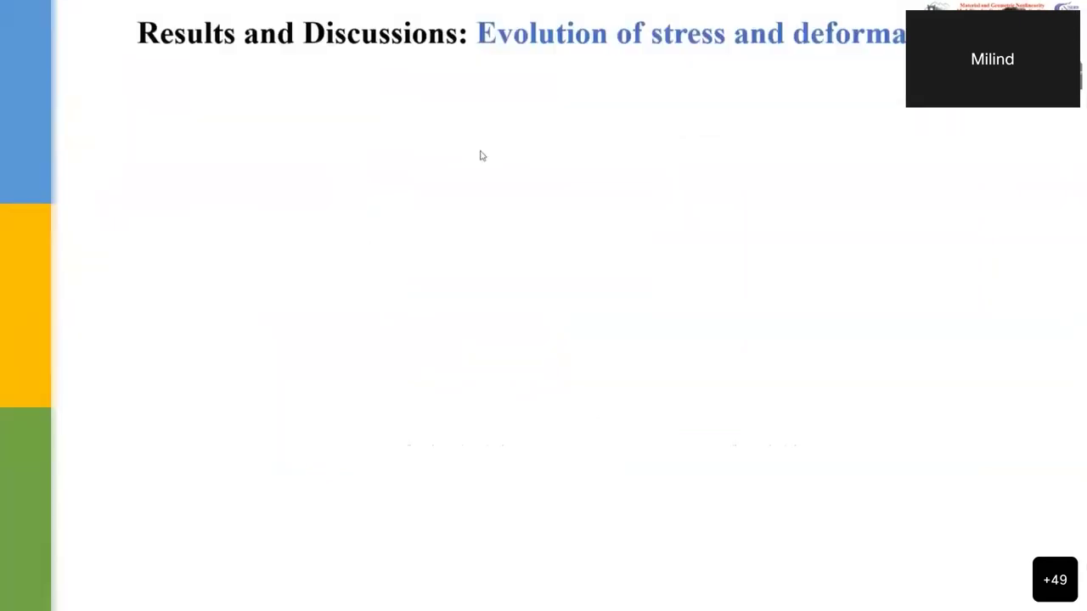
click(482, 154)
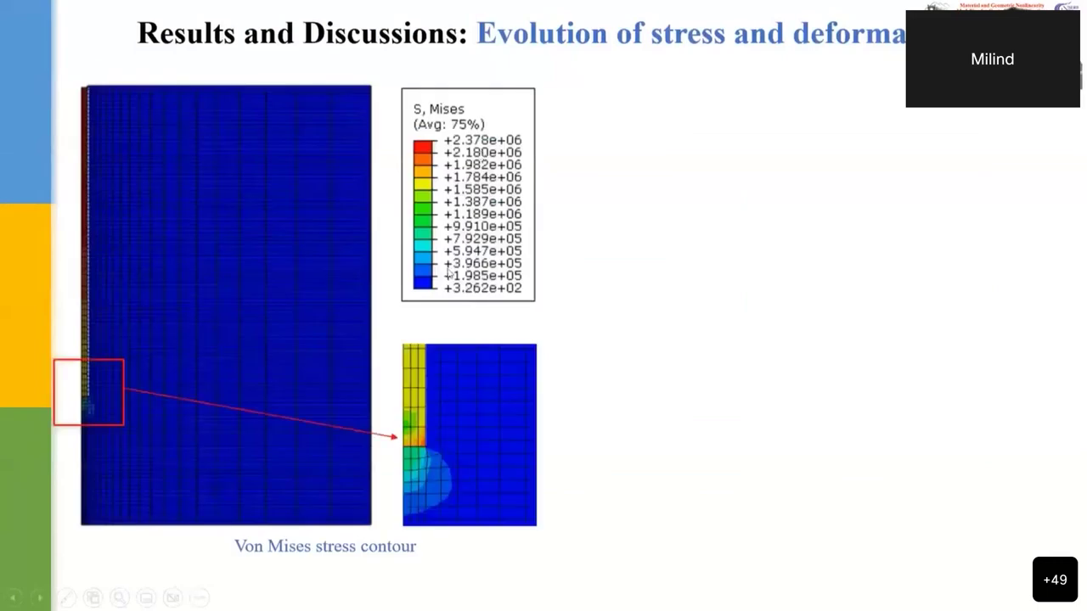
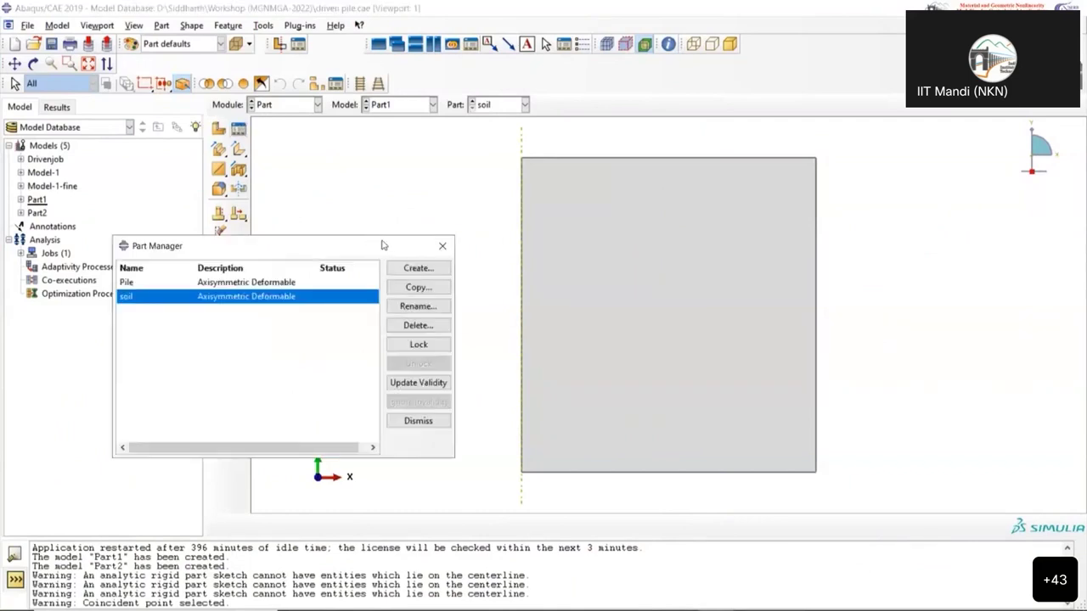
Create a new axisymmetric analytical rigid part named Rigid tube
drag(382, 245, 524, 169)
click(538, 194)
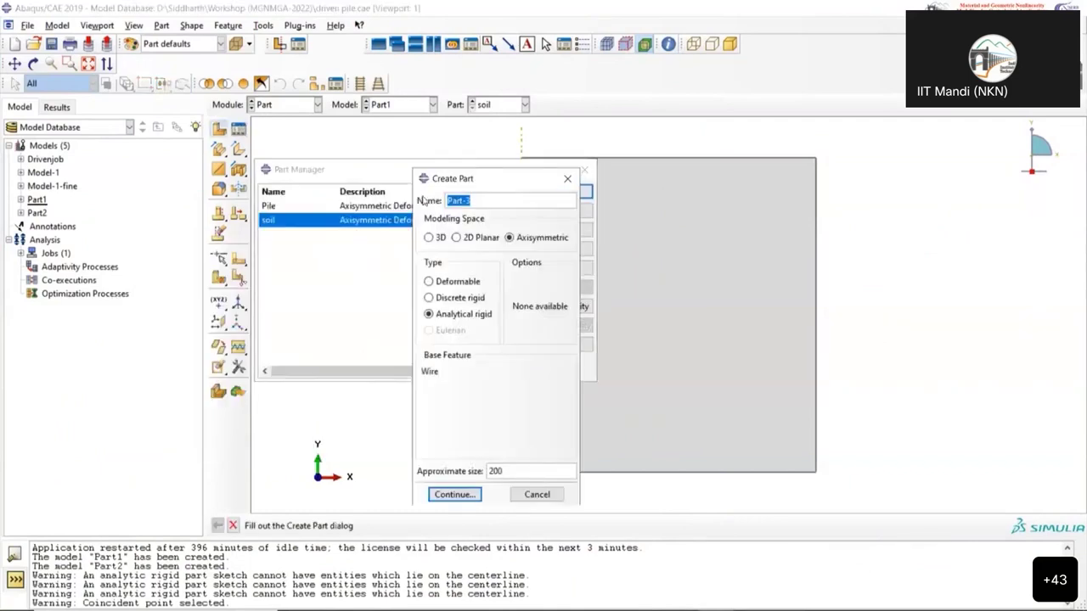
text(Rigid tube)
click(457, 495)
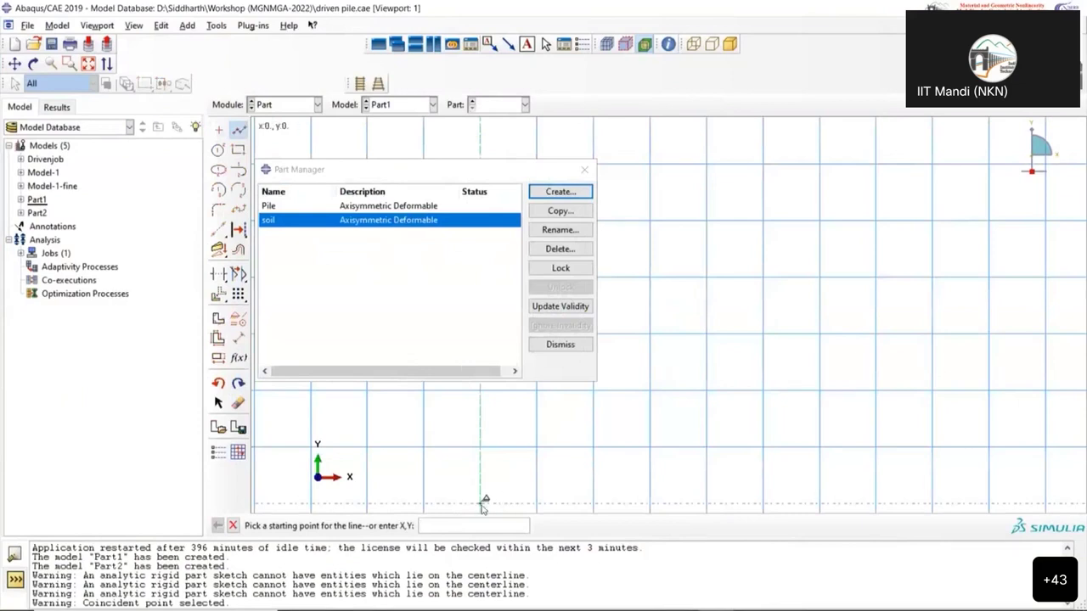
Sketch the single line from the origin to 0.001,0 and finish the part
click(482, 503)
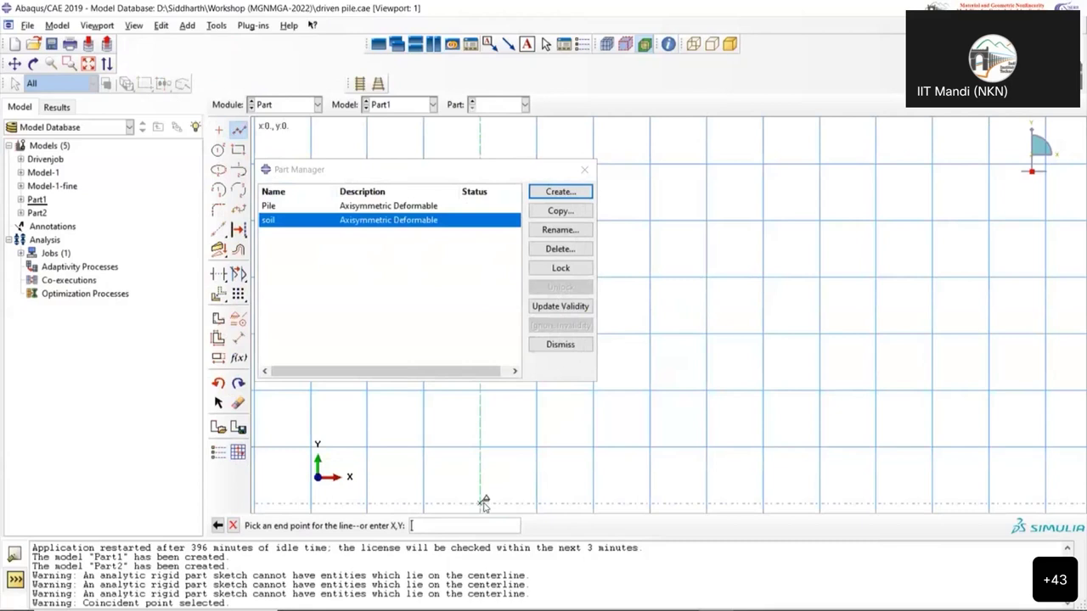
text(0.001,0)
key(Return)
key(Return)
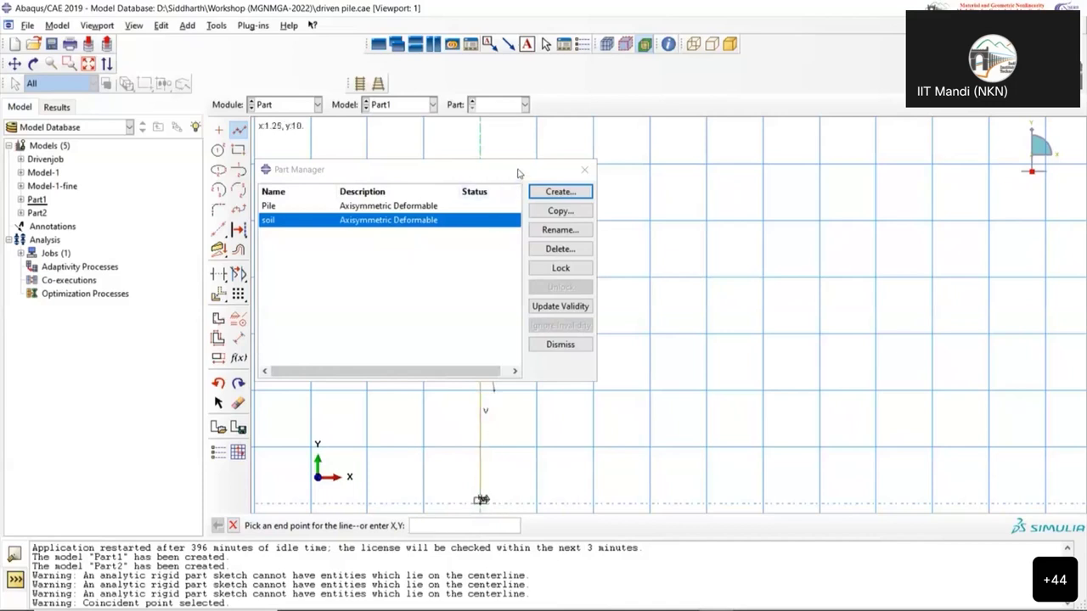
drag(519, 174, 317, 215)
scroll(479, 326, up, 3)
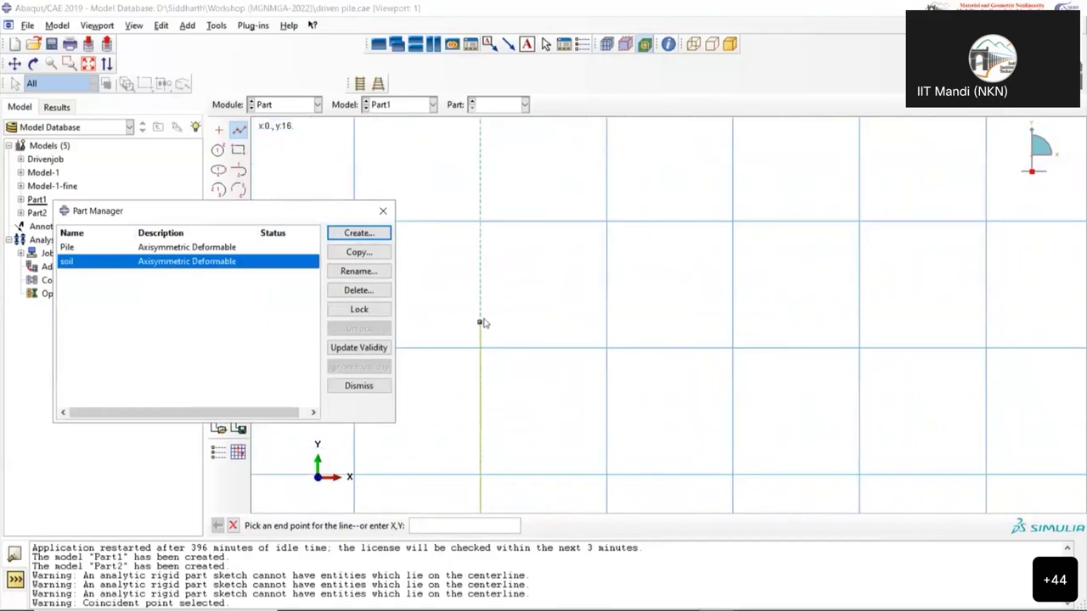
scroll(480, 326, up, 4)
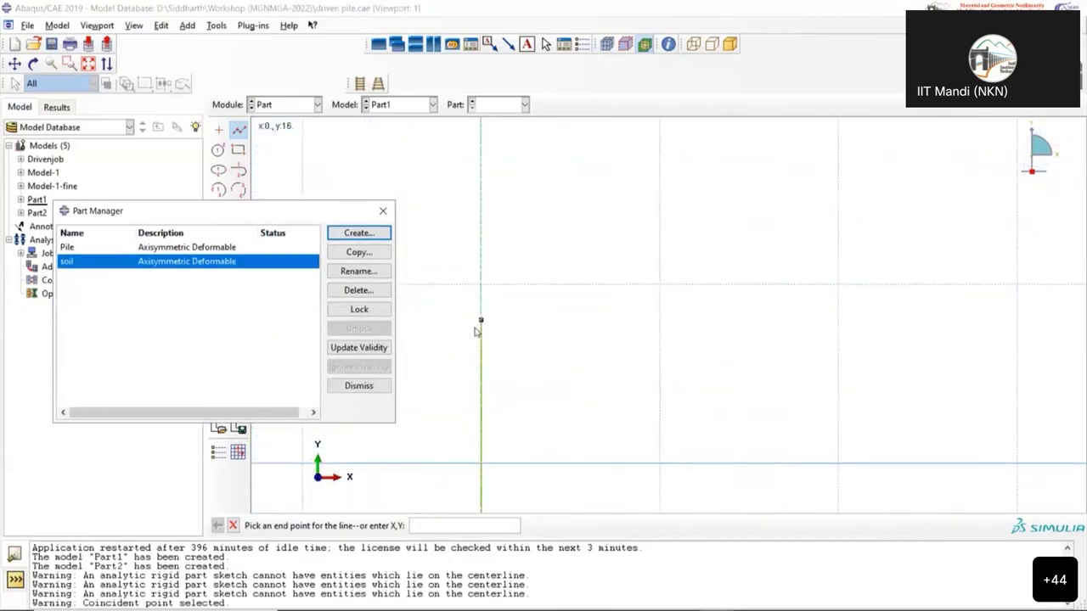
scroll(481, 321, up, 4)
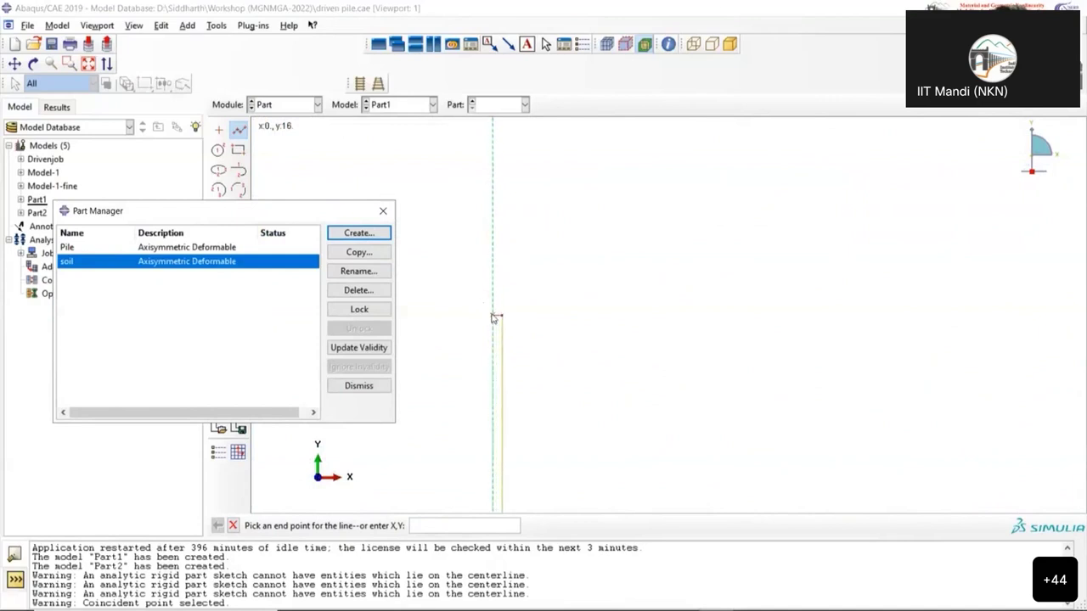
middle_click(451, 429)
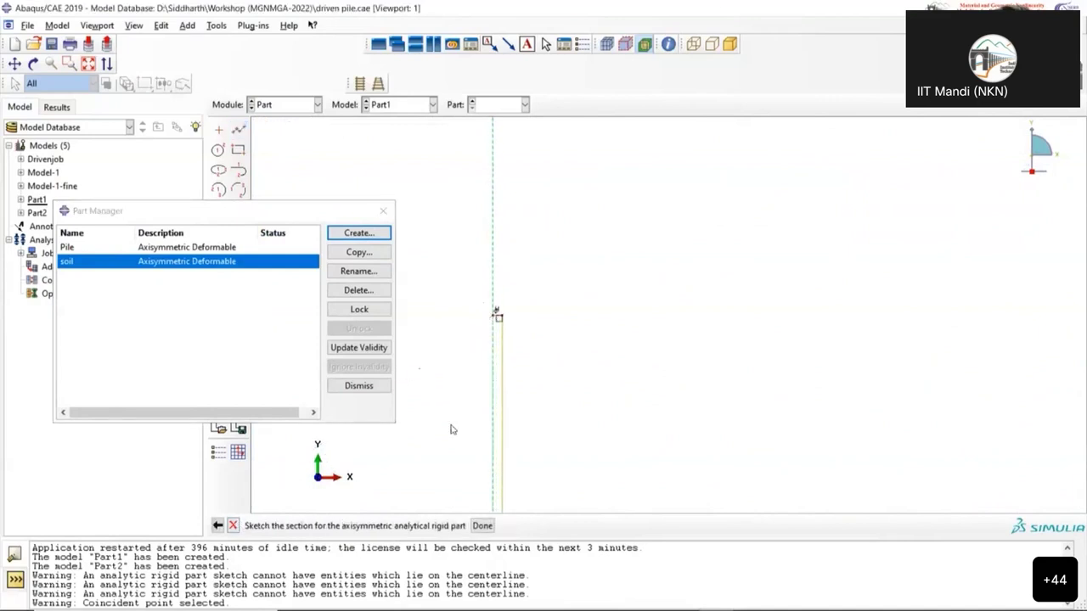
click(483, 526)
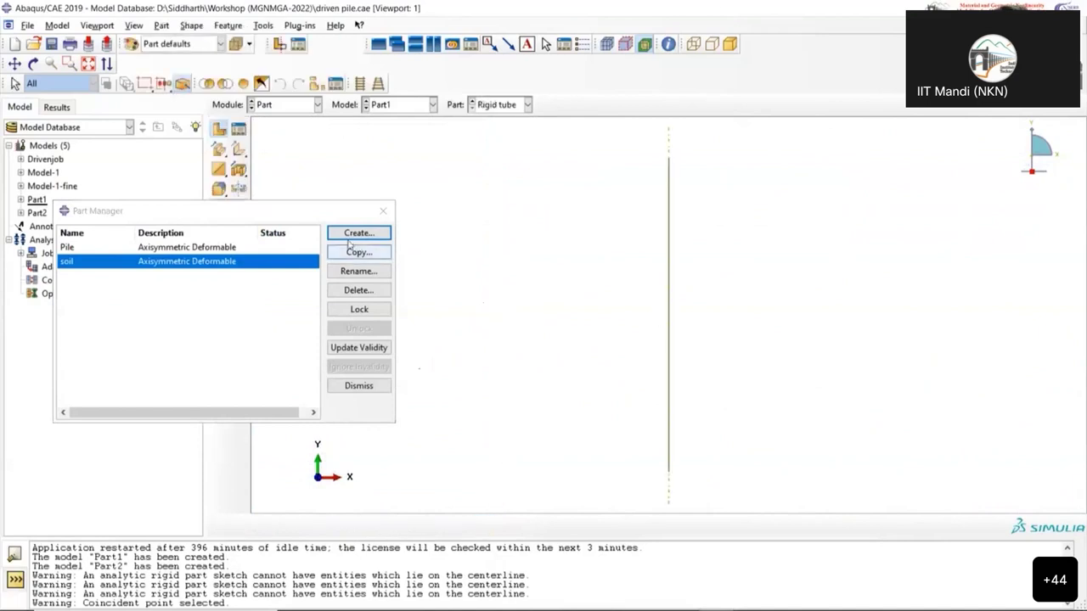
Switch to the Property module and look at the Pile material without changing it
click(384, 211)
click(293, 104)
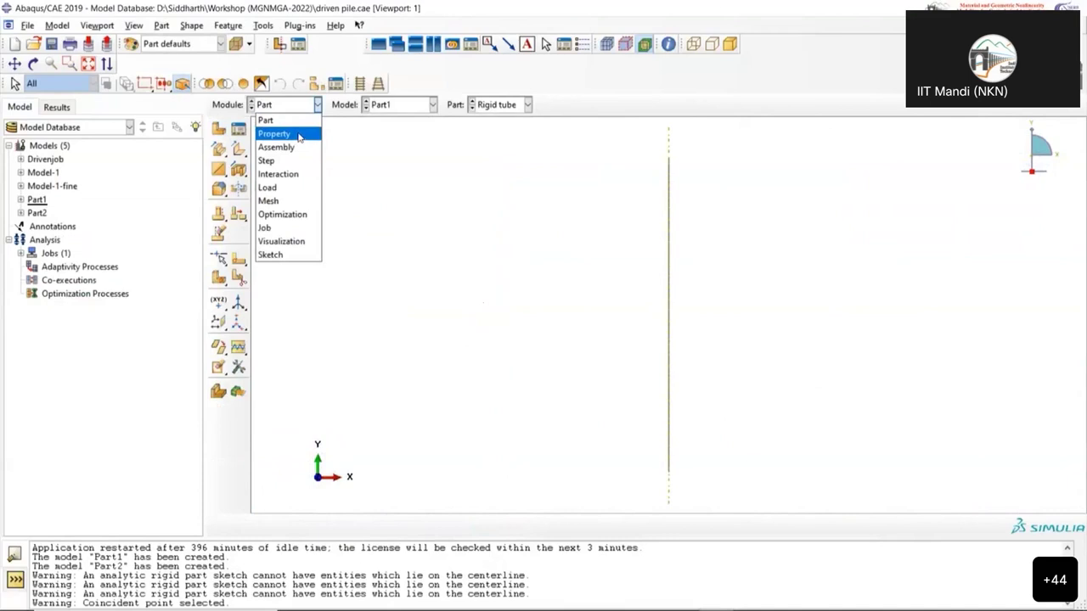
click(275, 134)
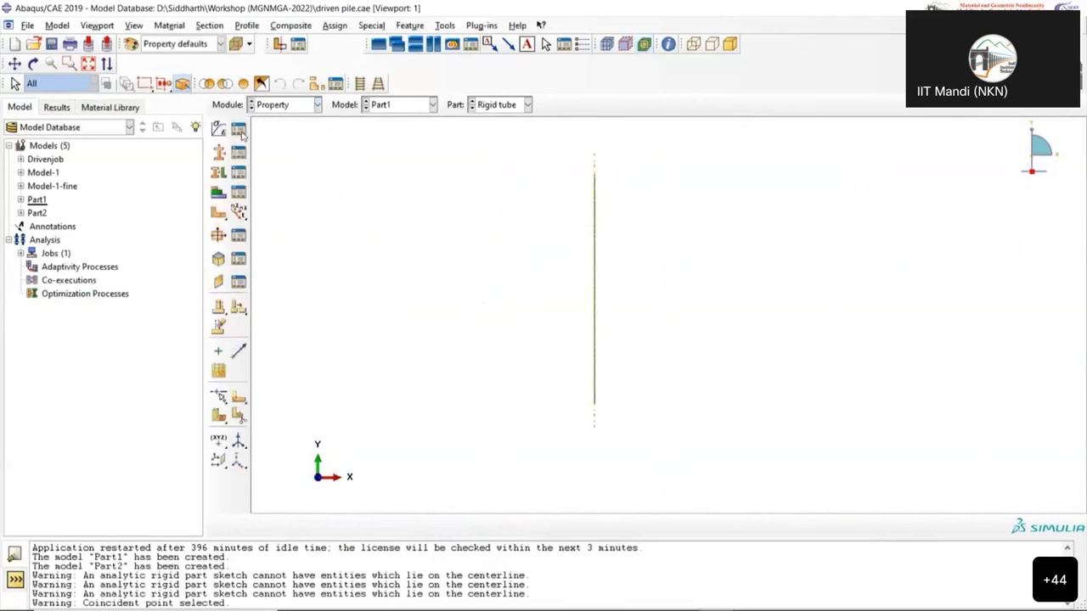
click(240, 132)
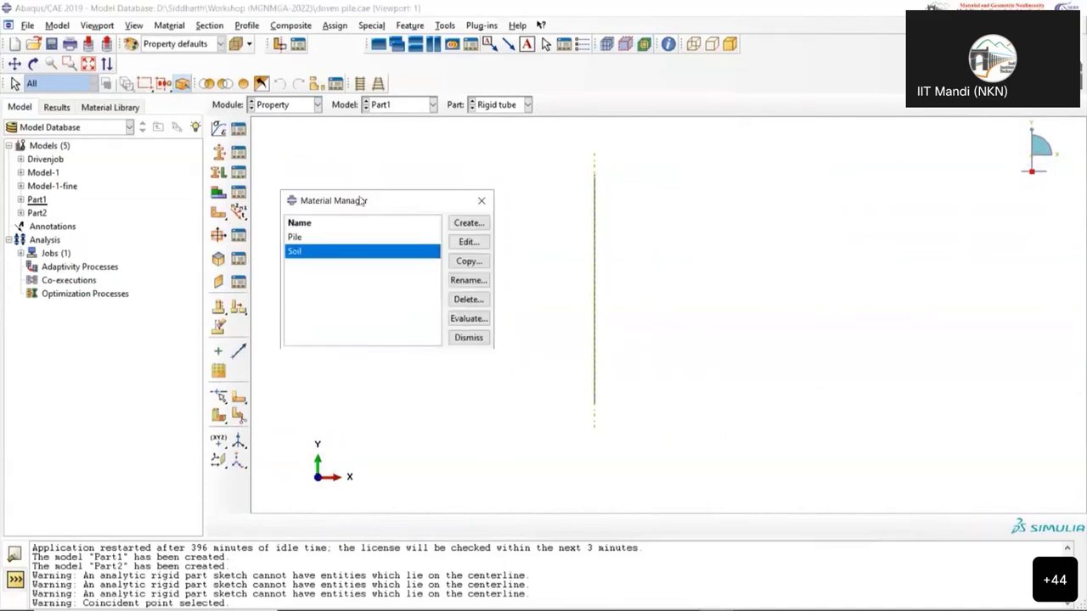
drag(361, 201, 432, 164)
double_click(383, 202)
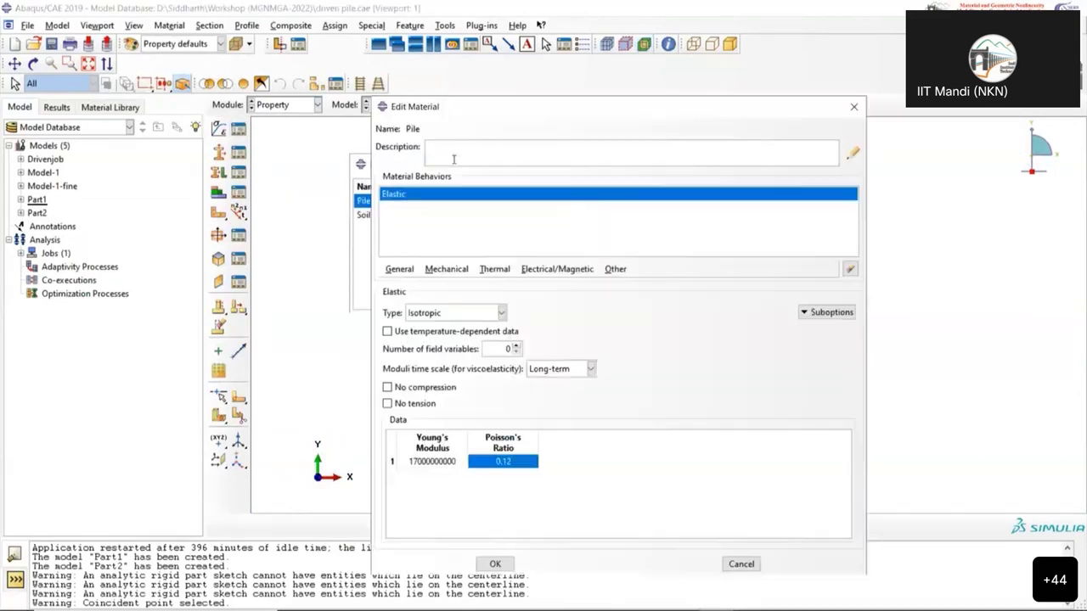
click(855, 106)
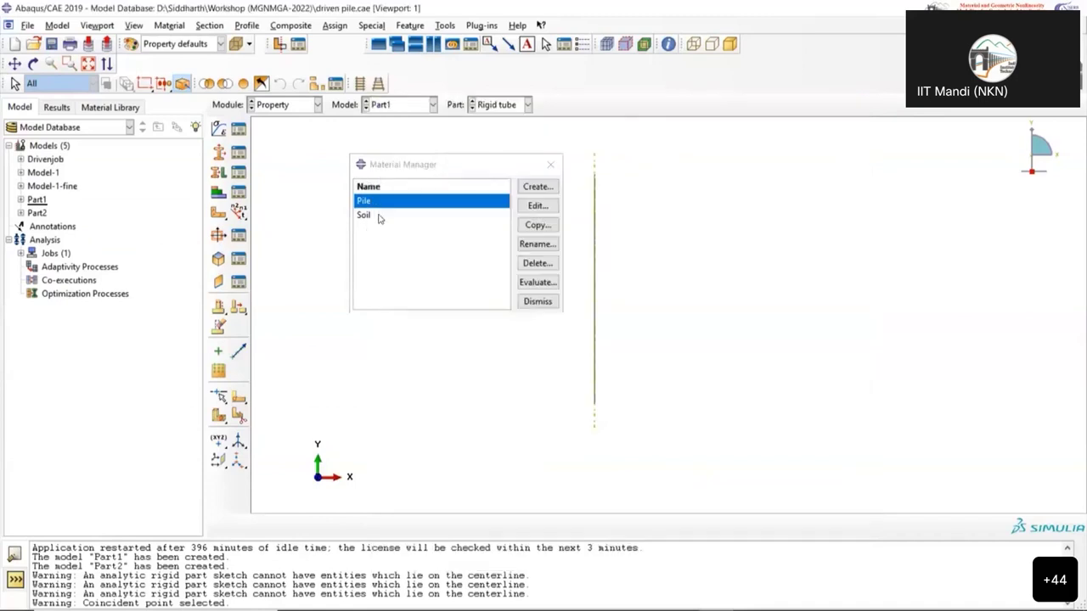
Review the Soil material's elastic and Mohr Coulomb plasticity values, then close the Material Manager
double_click(378, 217)
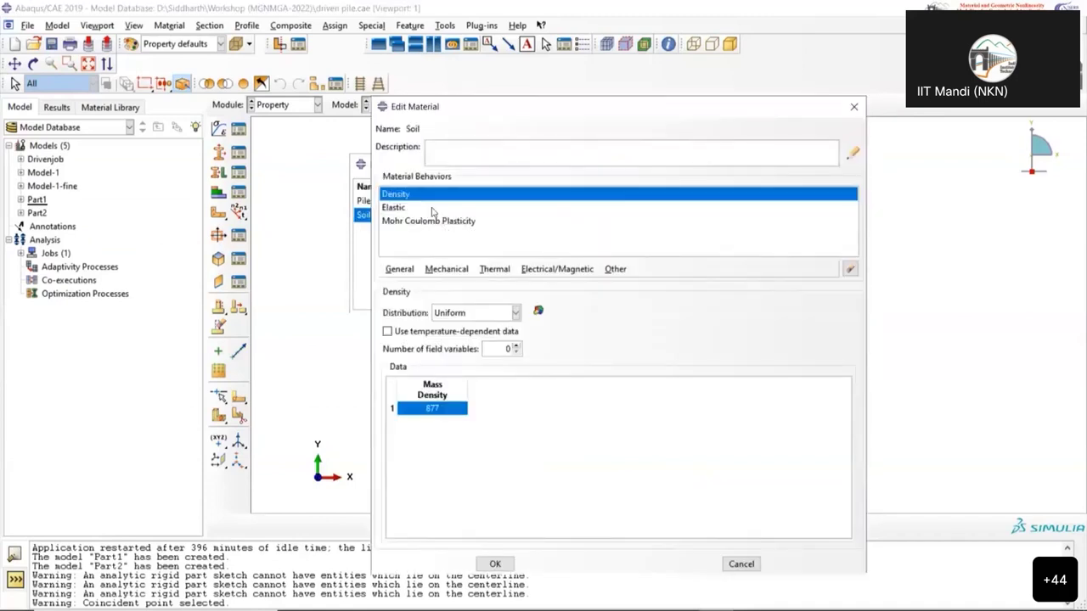
click(431, 208)
click(474, 223)
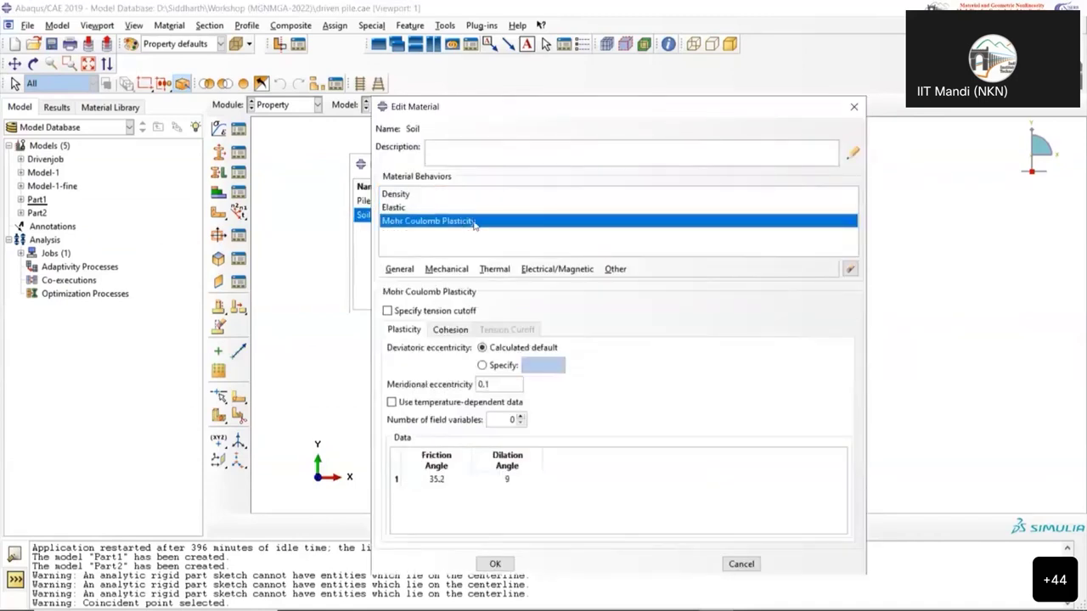
click(852, 108)
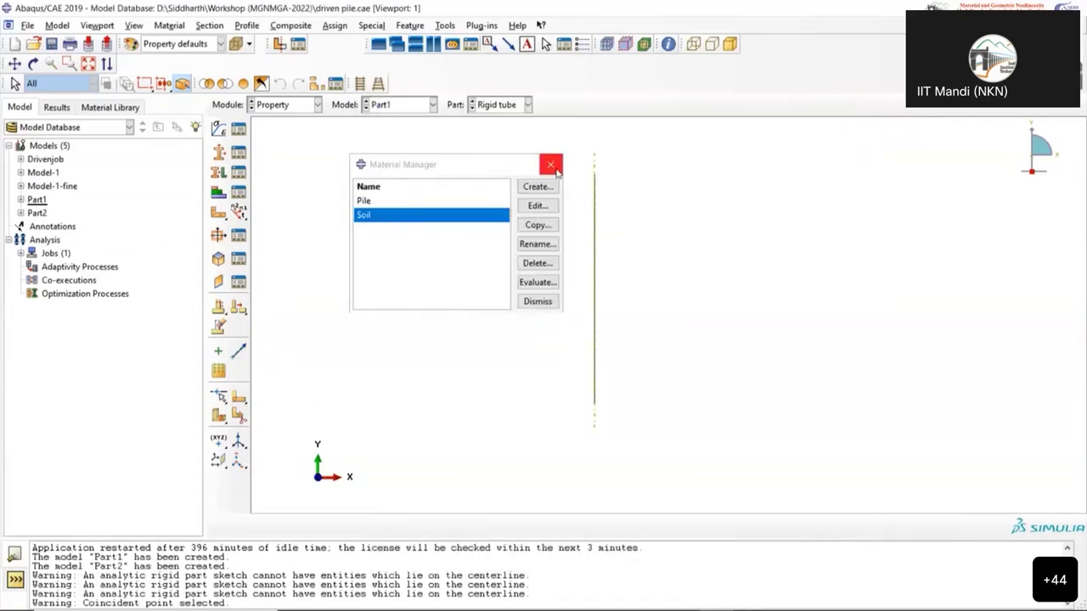
click(552, 166)
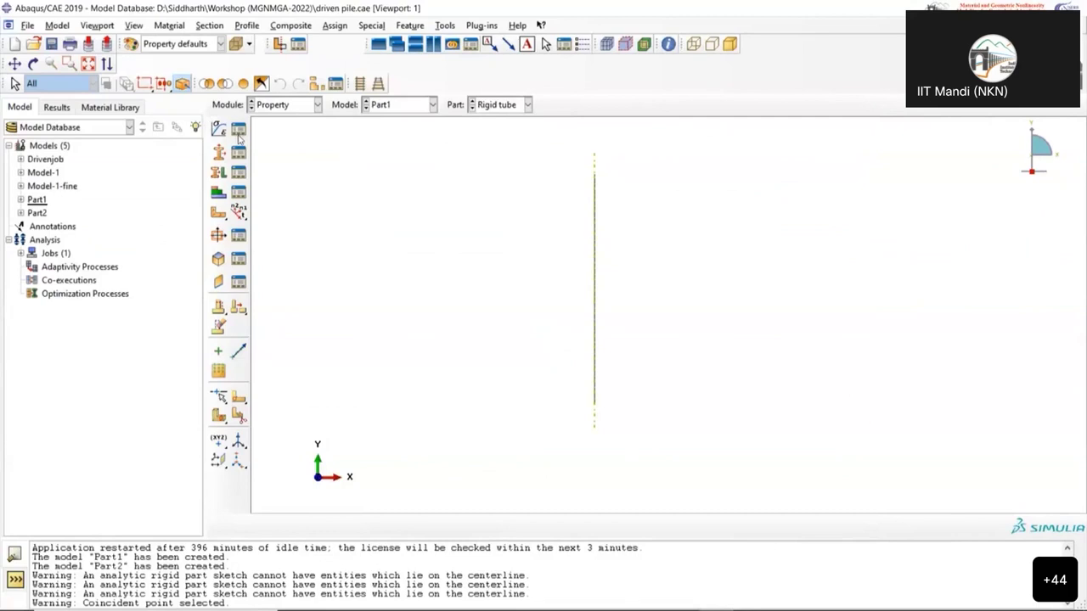
Switch briefly to the Part module and back to Property
click(296, 106)
key(Up)
key(Up)
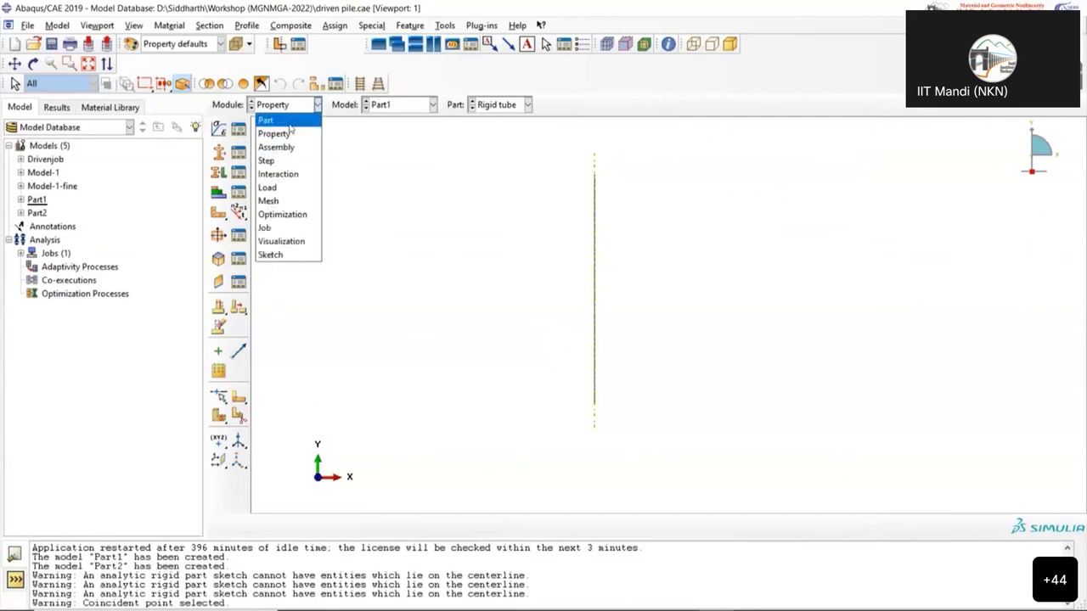
click(290, 120)
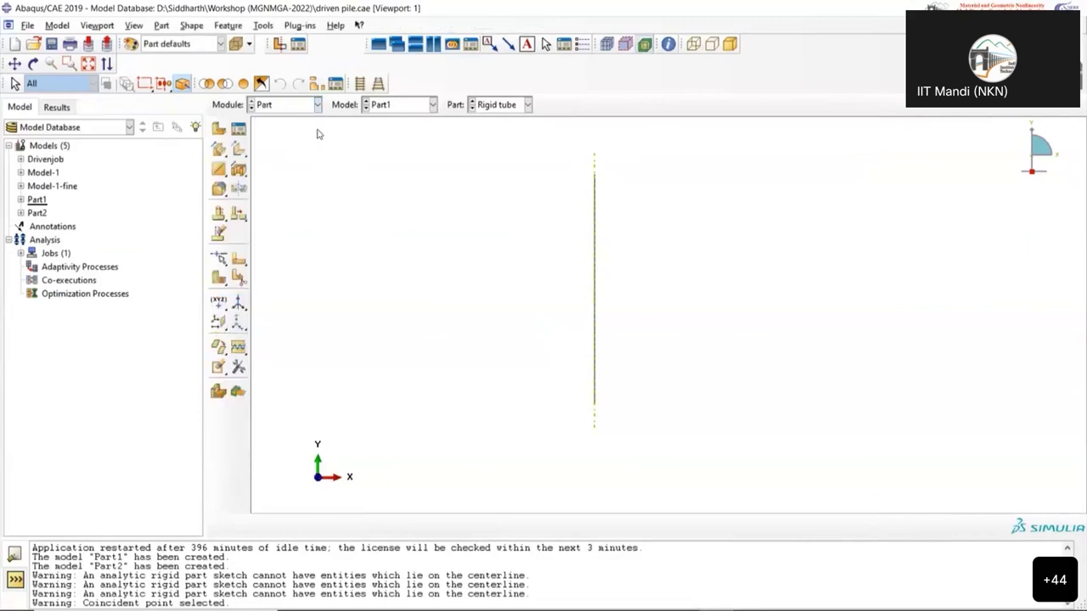
click(284, 106)
click(286, 136)
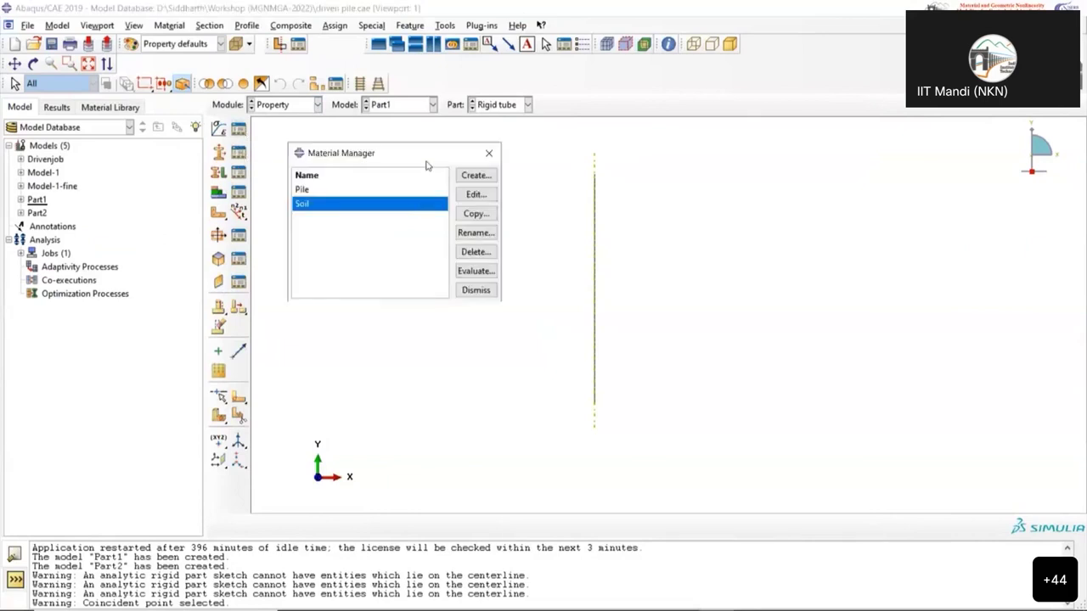
Recheck Soil's elastic, Mohr Coulomb, cohesion yield stress and friction/dilation values without adding behaviours
double_click(374, 204)
double_click(348, 206)
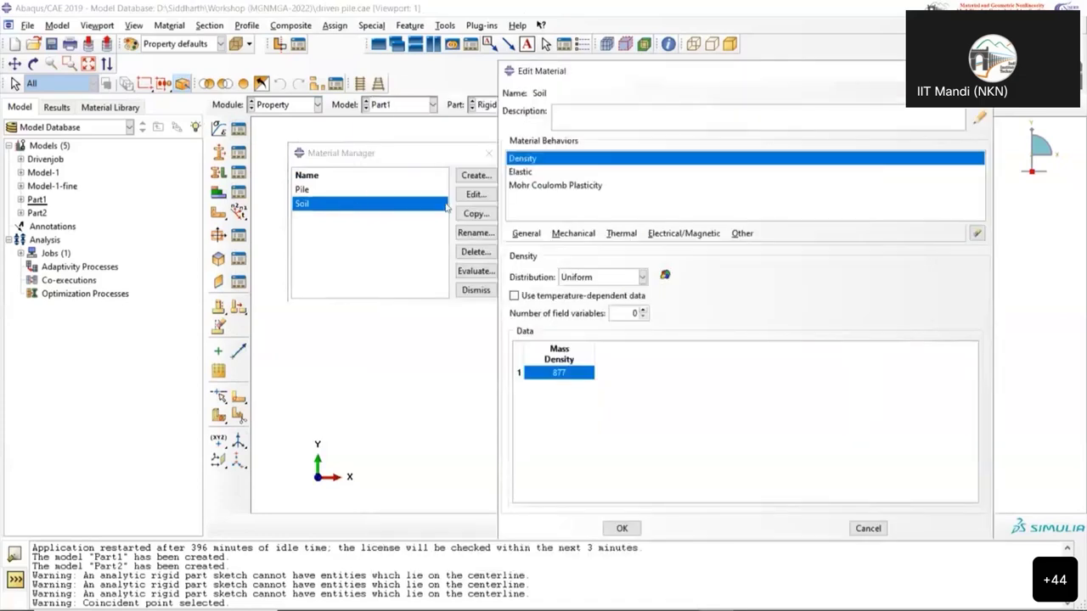
click(531, 174)
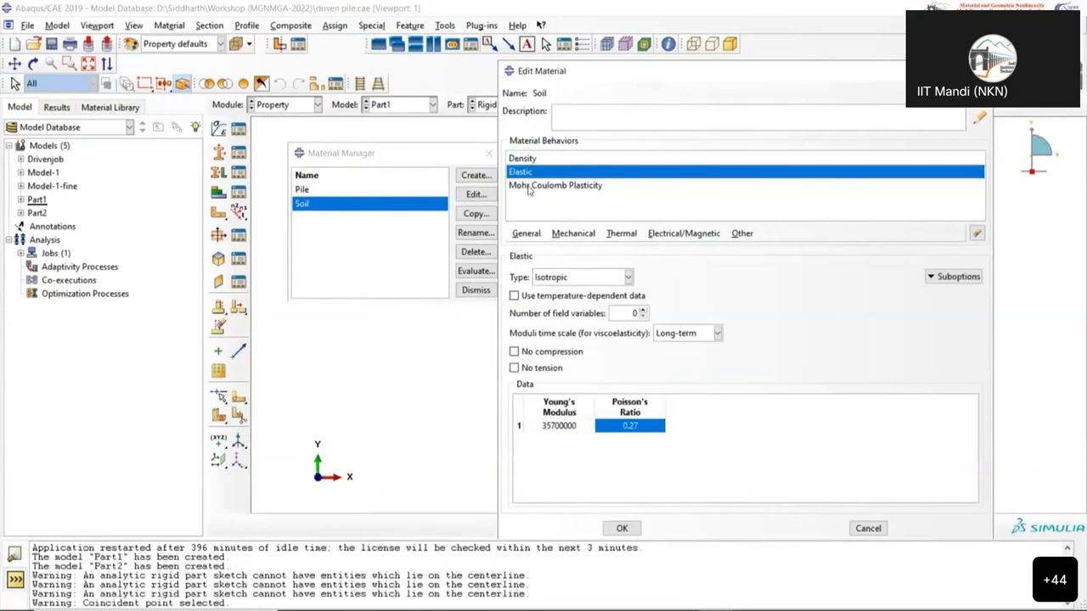
click(528, 186)
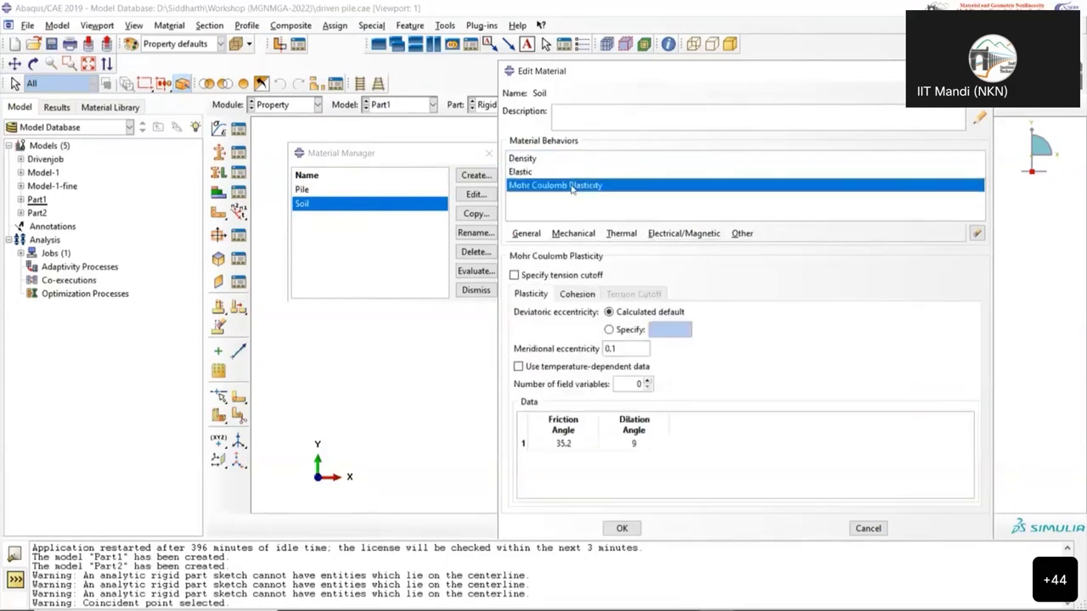
click(593, 234)
mouse_move(711, 268)
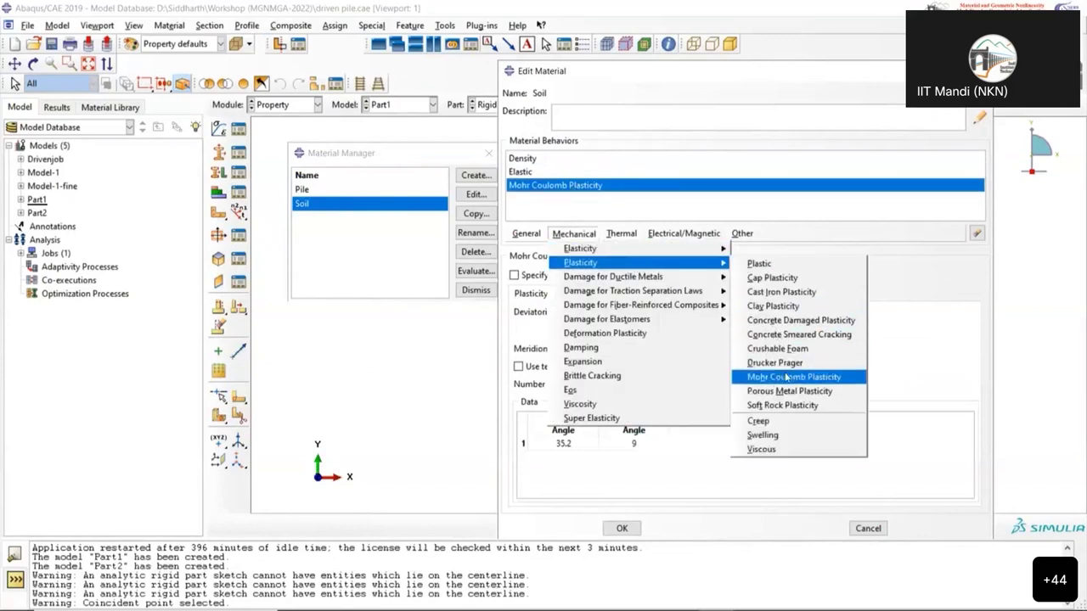
click(808, 350)
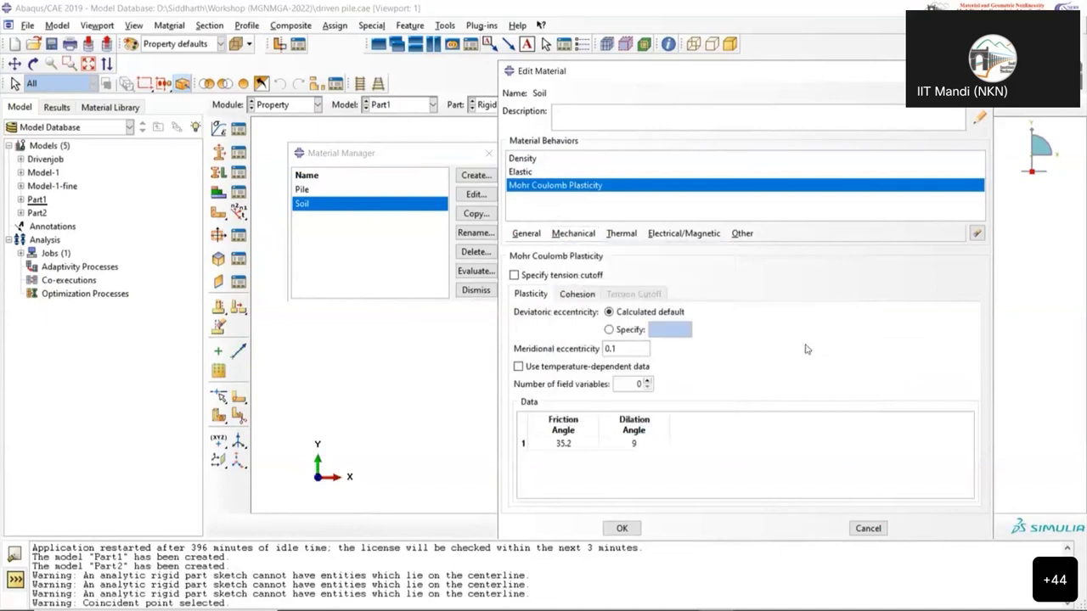
click(577, 294)
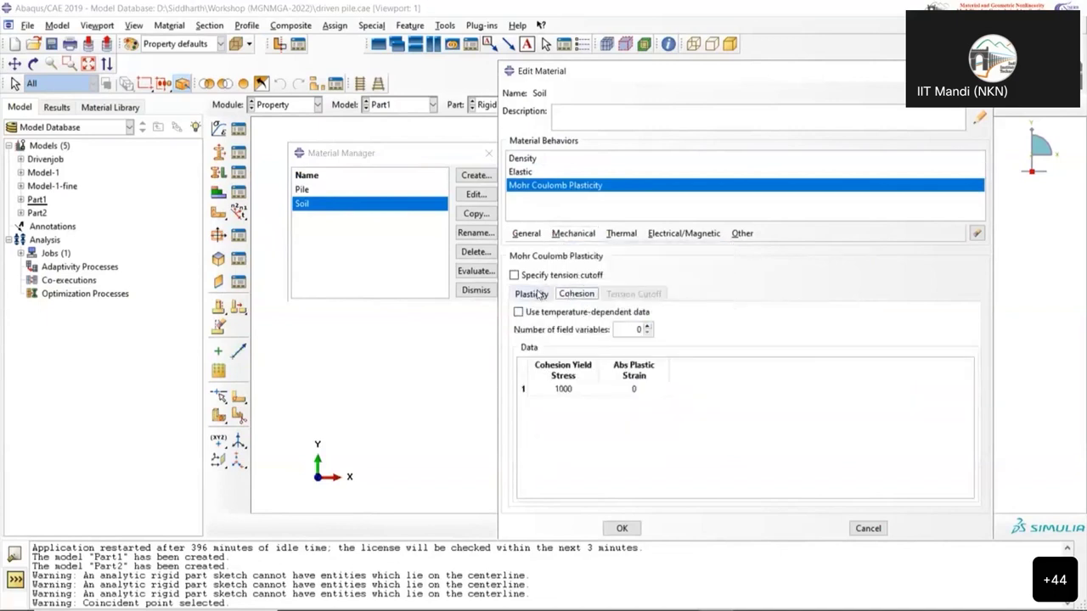
click(534, 293)
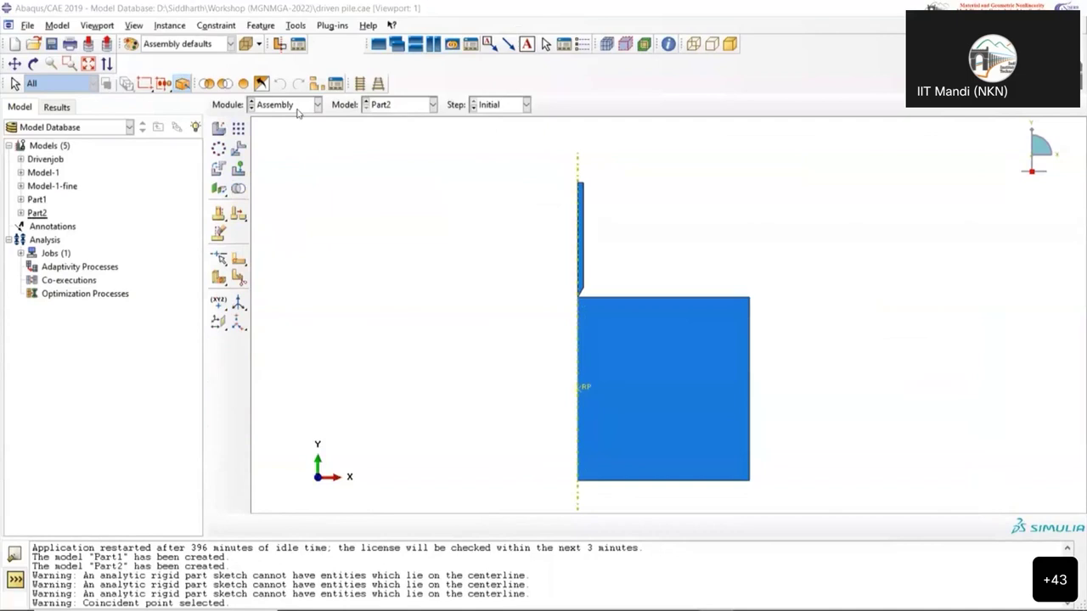
Zoom around the pile assembly, then switch from Assembly to the Step module
click(297, 105)
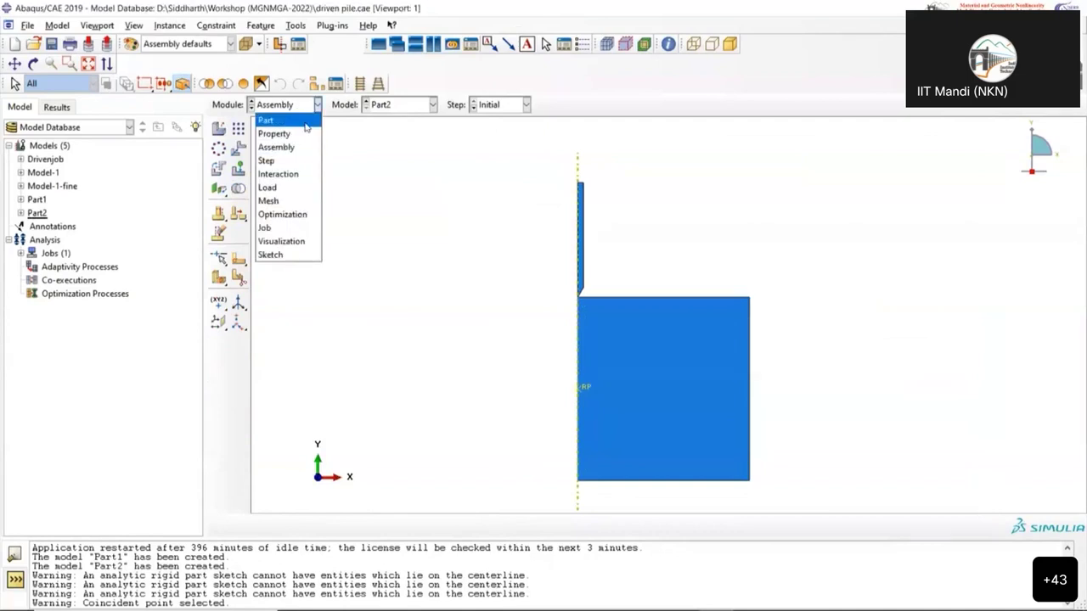
click(307, 147)
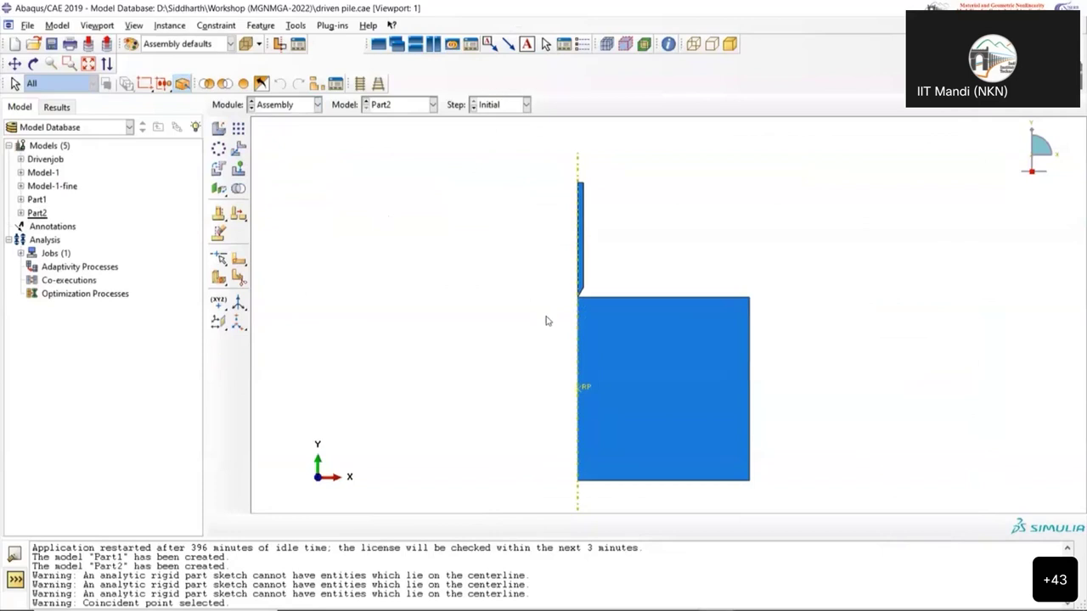
scroll(550, 289, down, 3)
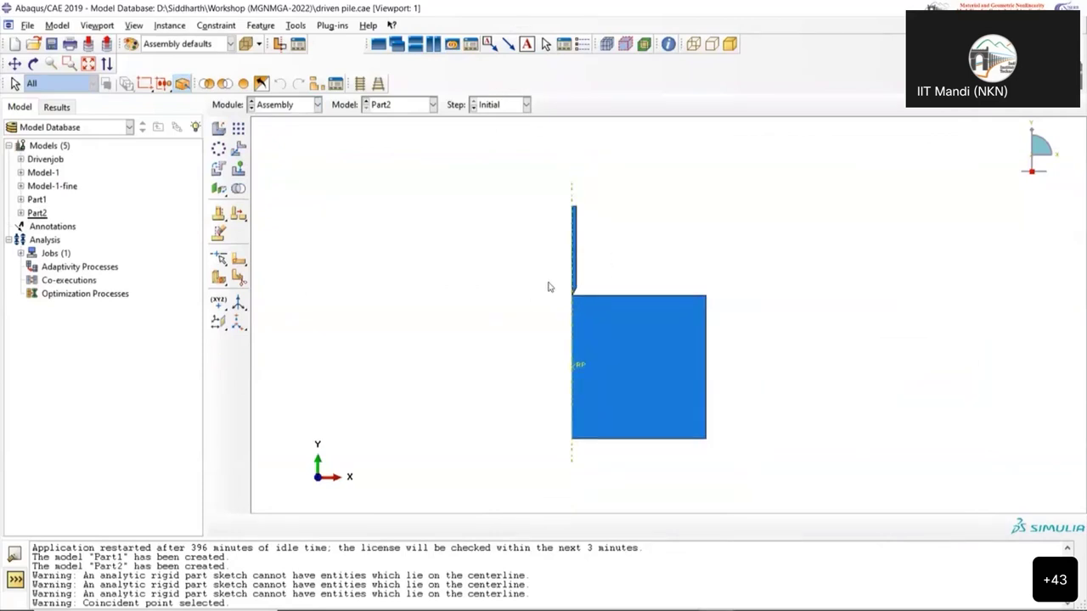
scroll(567, 297, up, 2)
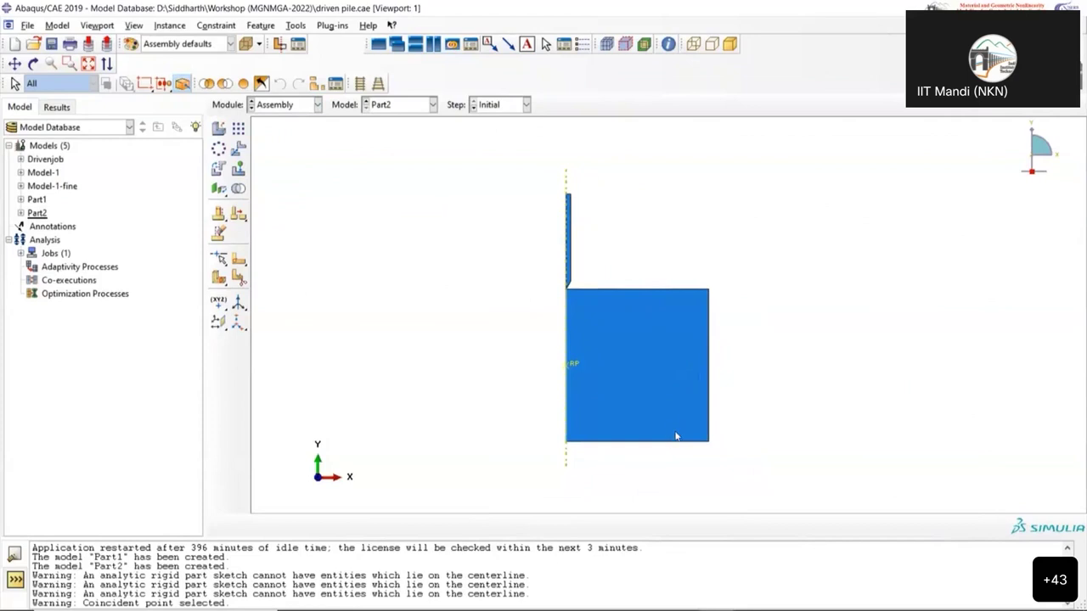
scroll(676, 436, up, 1)
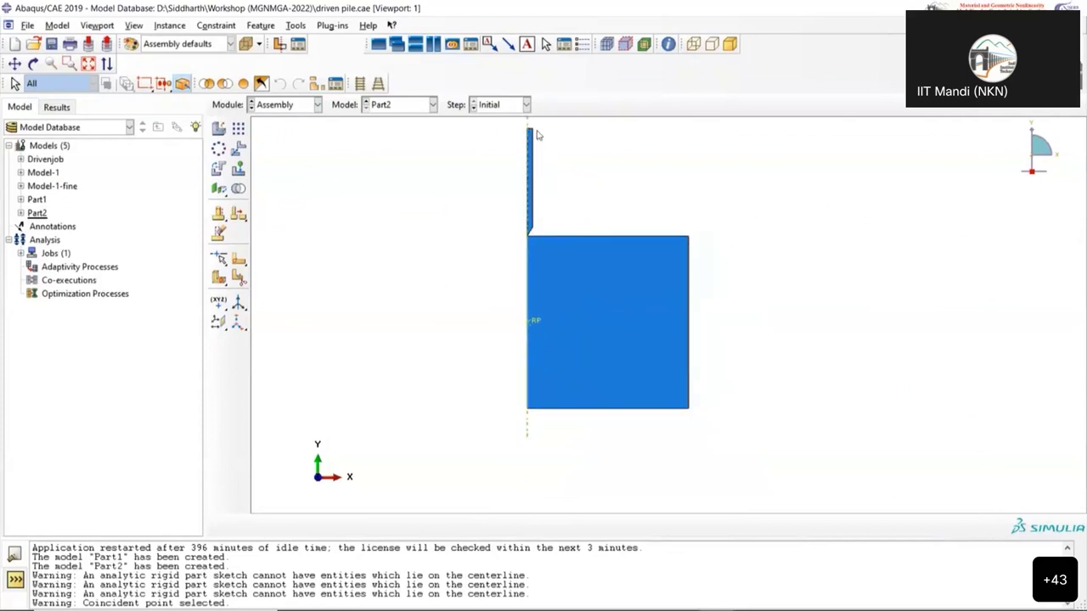
scroll(536, 135, up, 1)
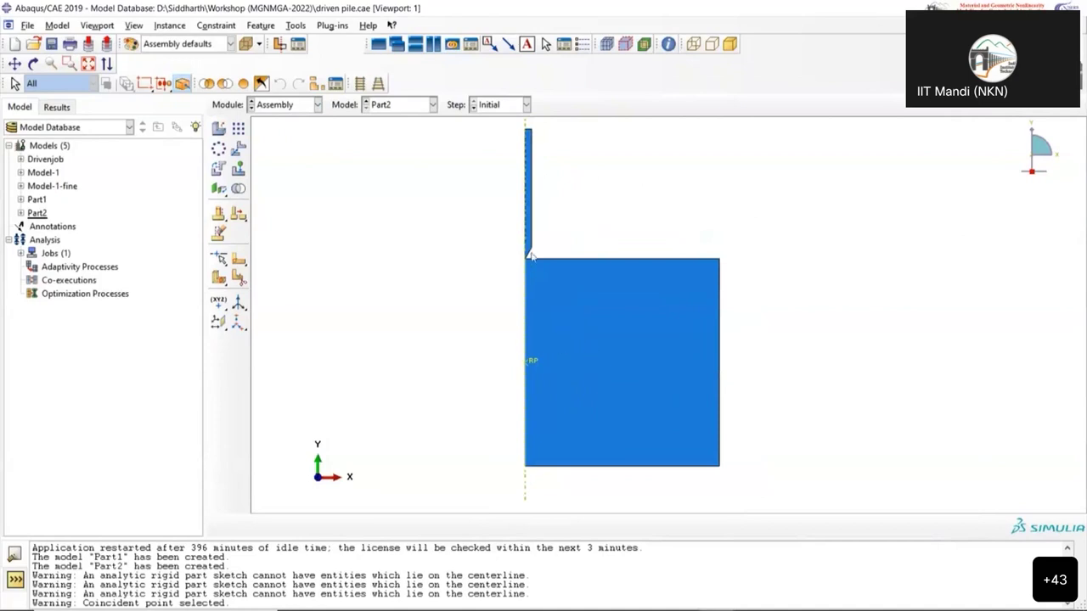
scroll(539, 273, down, 1)
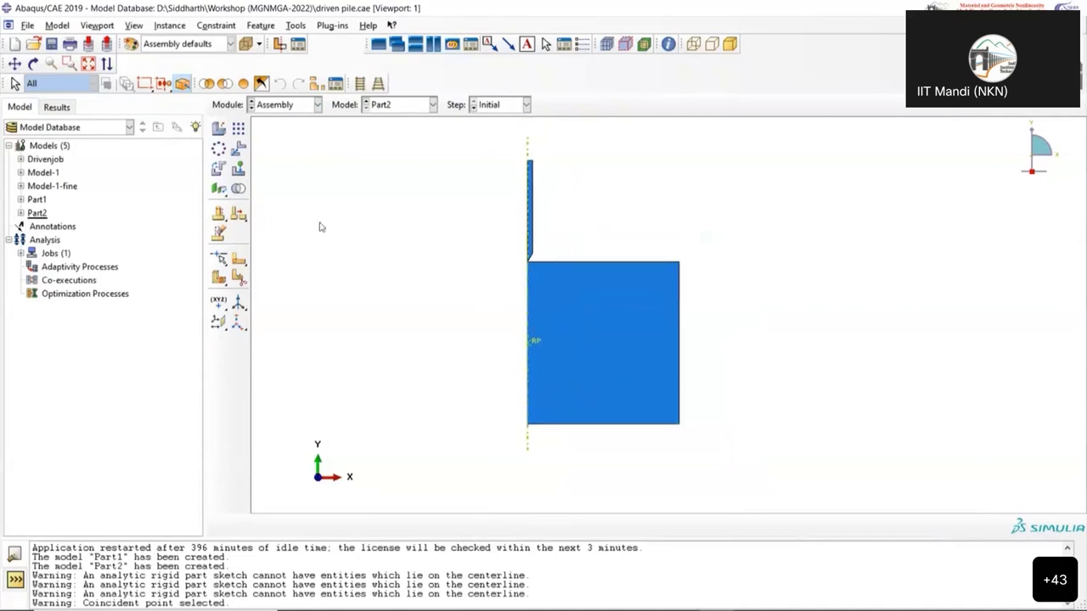
click(270, 106)
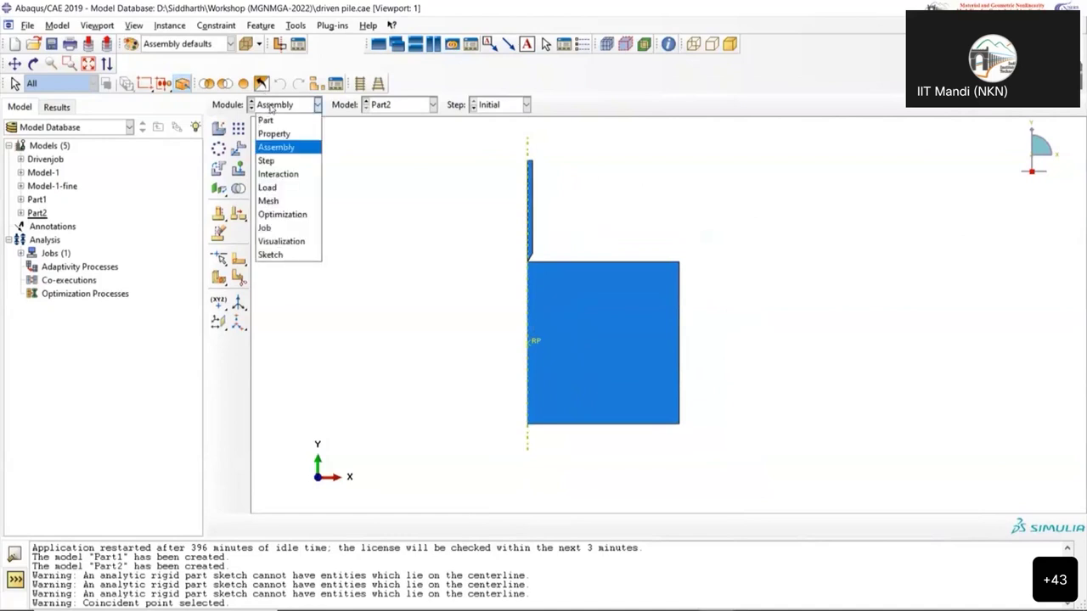
click(267, 160)
Open the Step Manager, move it off the model, and start a new step
click(240, 132)
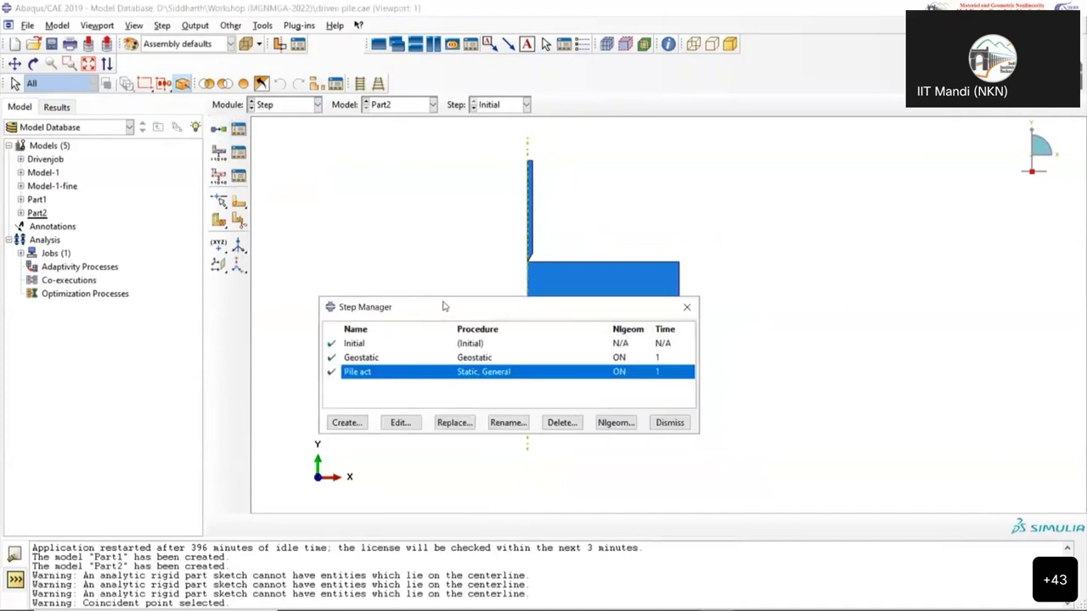
drag(442, 307, 291, 155)
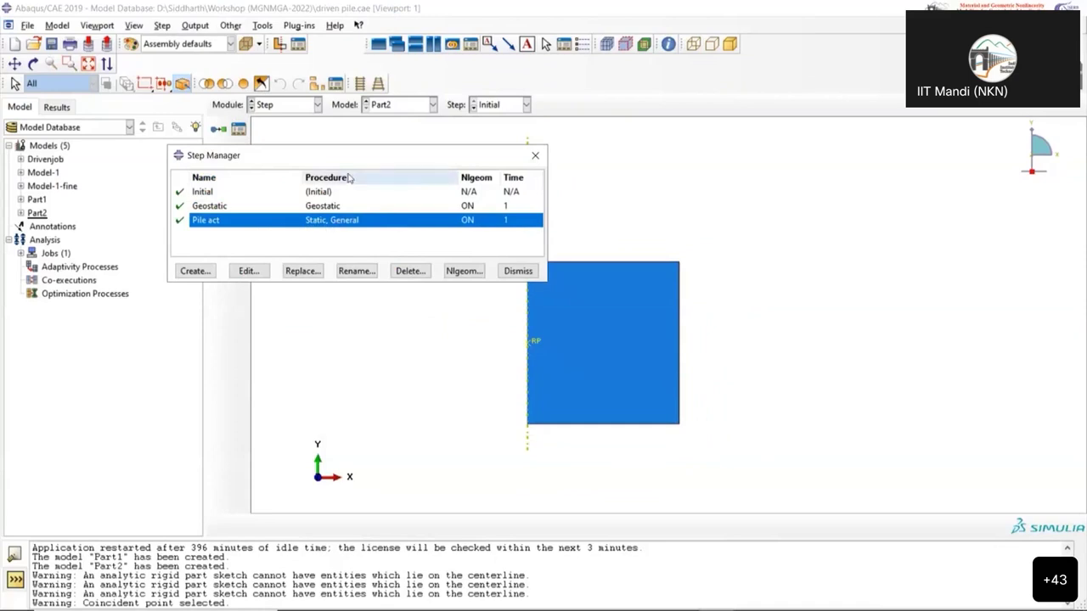
click(195, 272)
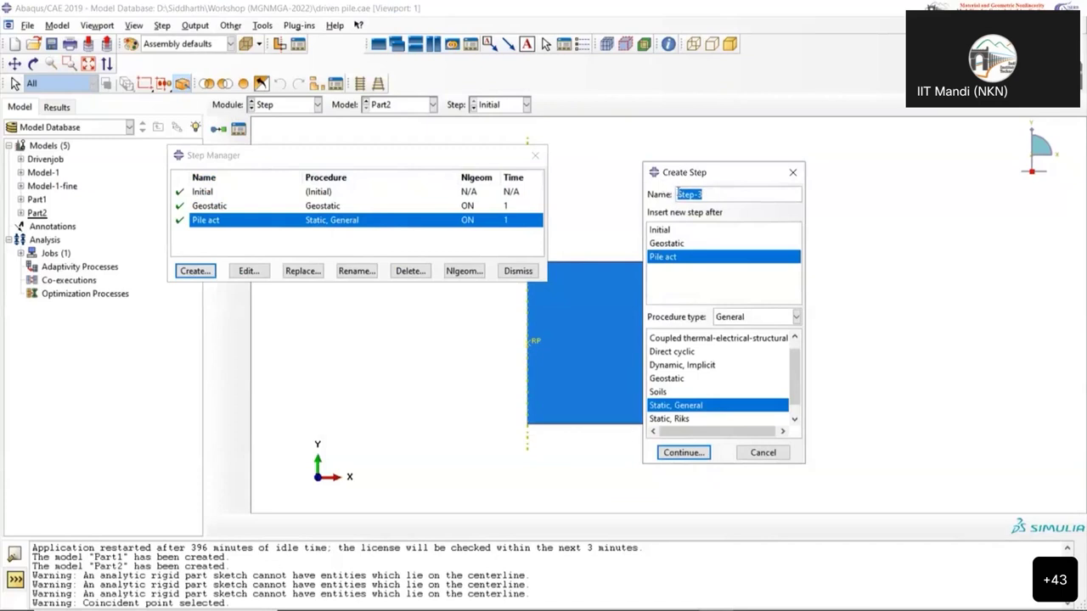
Name the new Static, General step Driving, placed after Pile act, and continue
text(ving)
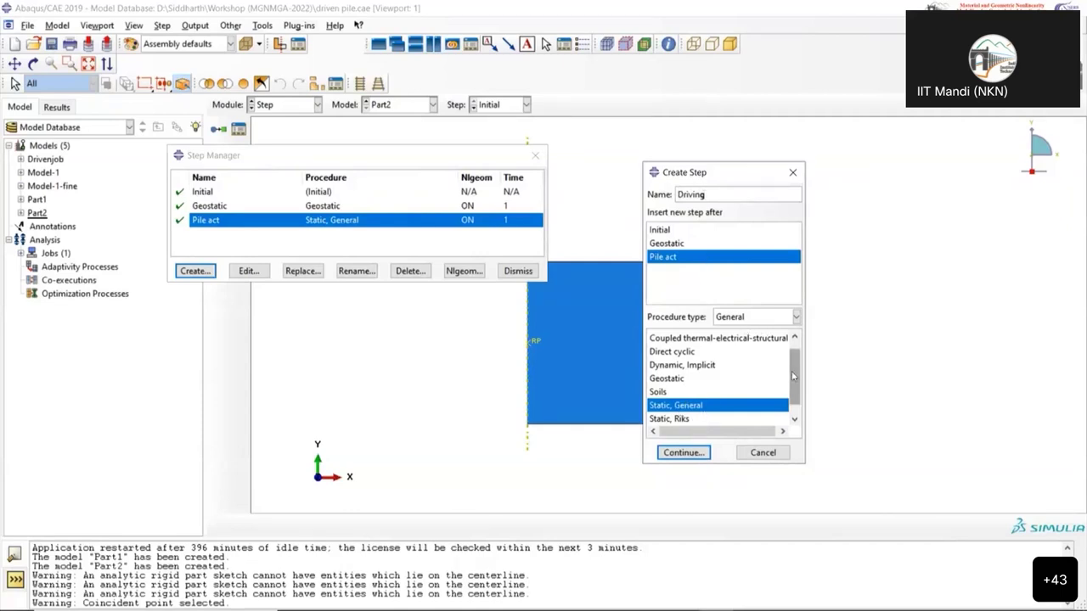
scroll(795, 378, down, 1)
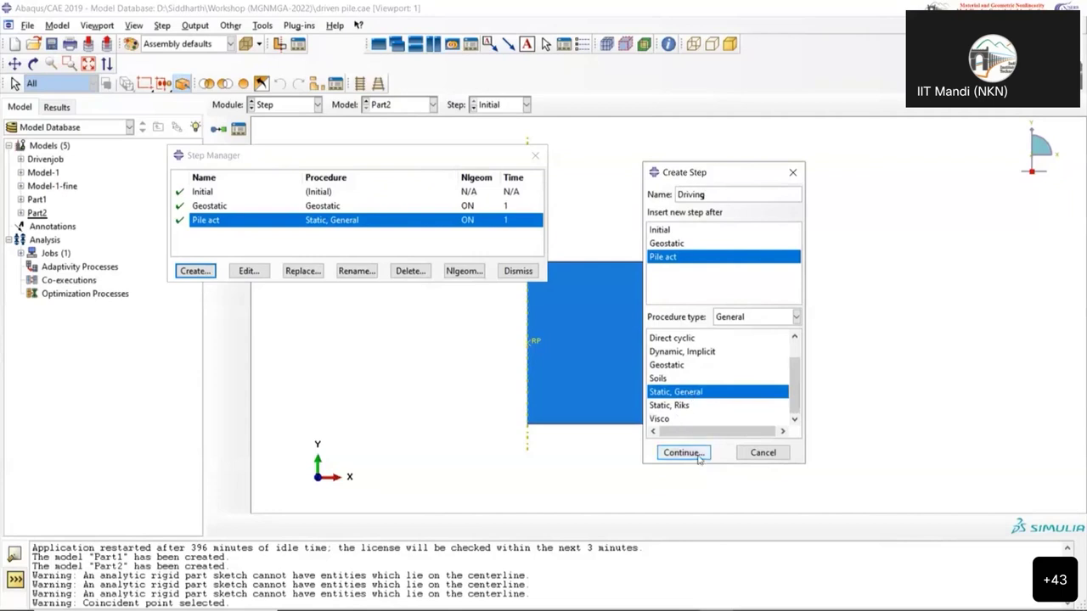
key(Return)
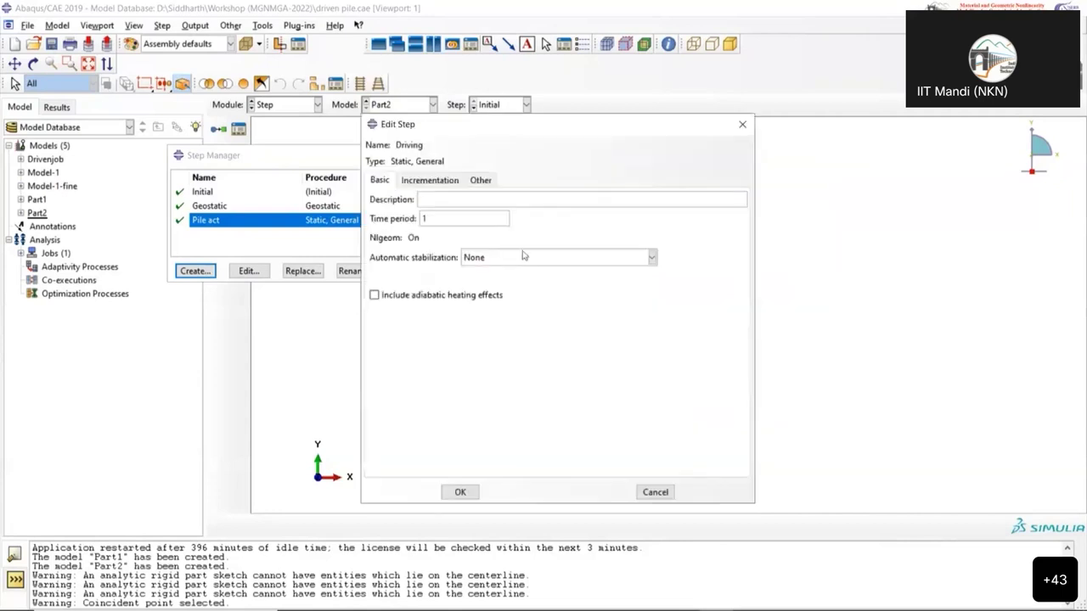
Set Driving's time period to 250 with dissipated energy fraction stabilization (0.0002, adaptive ratio 0.05)
drag(490, 134, 454, 135)
click(405, 220)
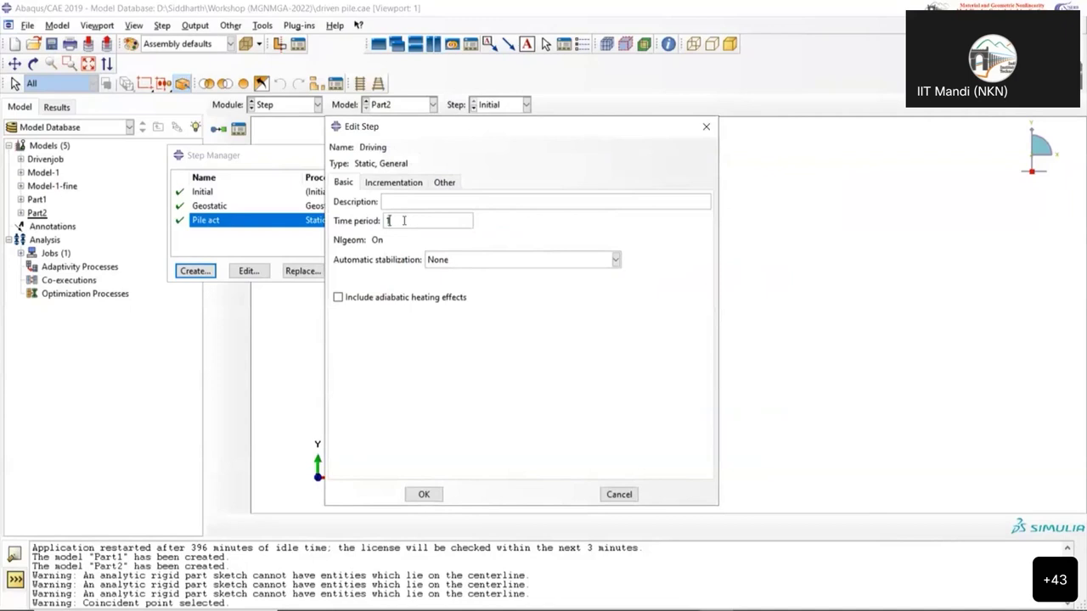
key(BackSpace)
text(250)
click(482, 260)
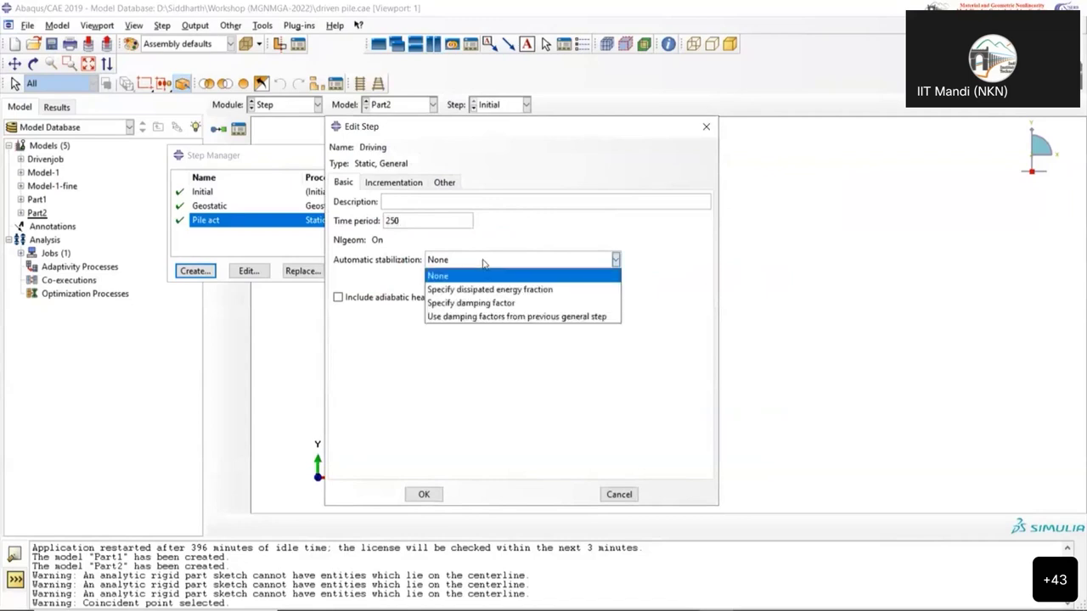
click(490, 260)
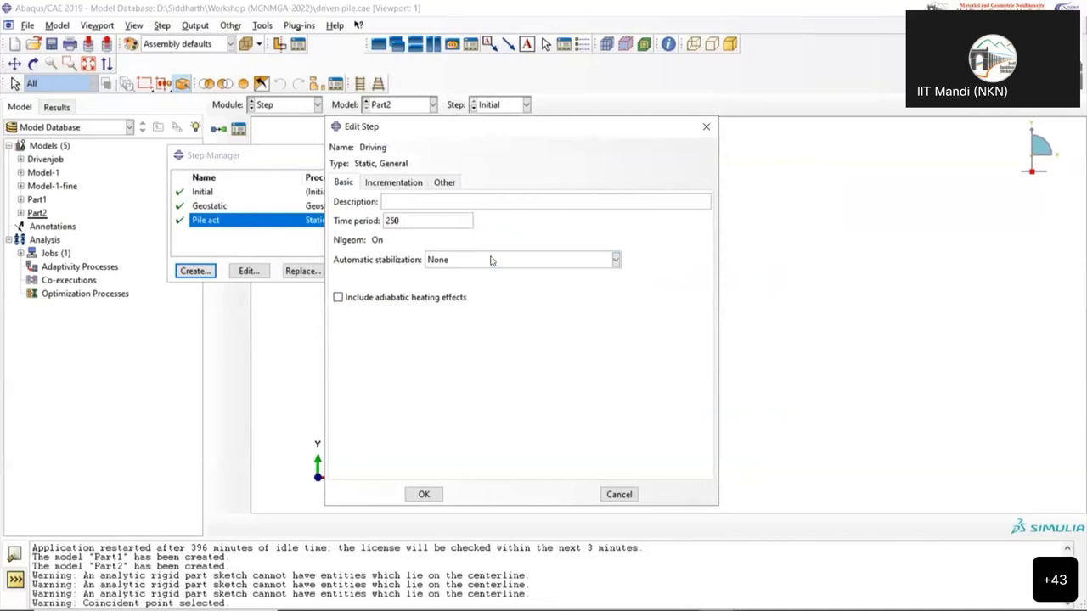
click(475, 263)
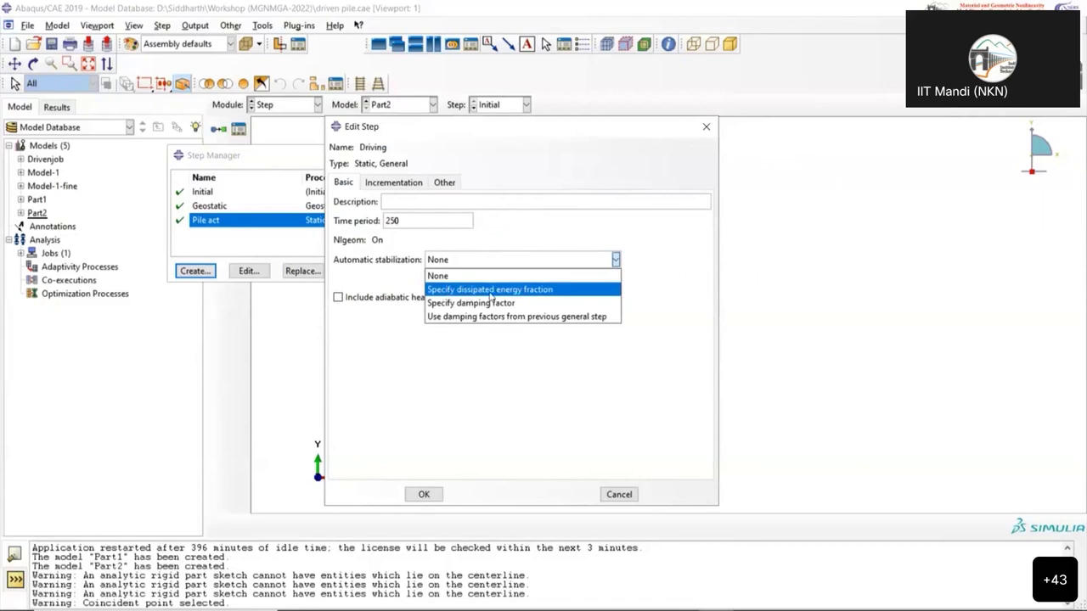
click(445, 295)
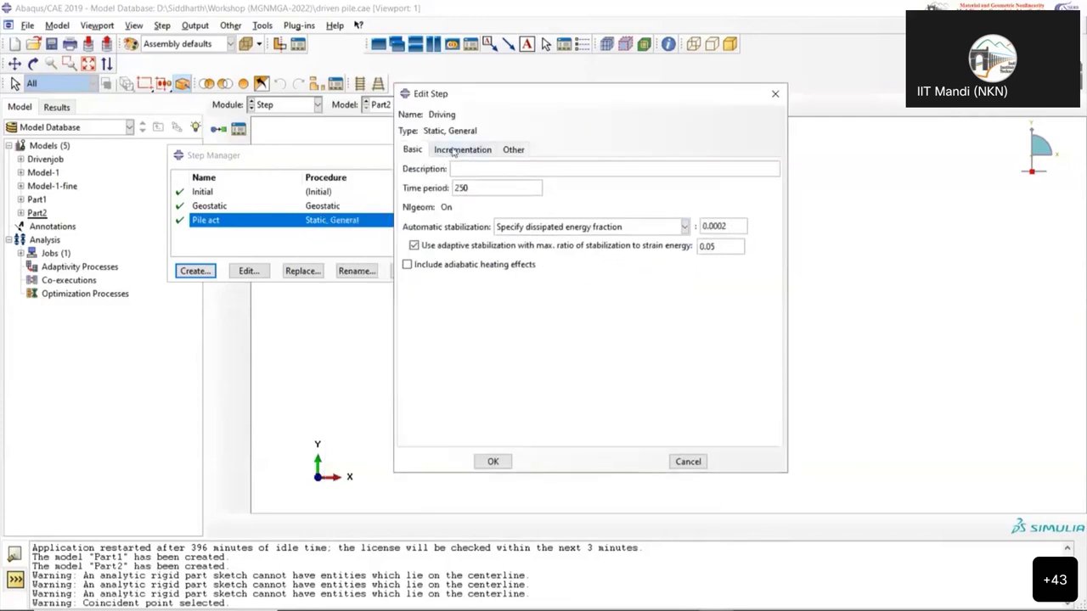
click(458, 150)
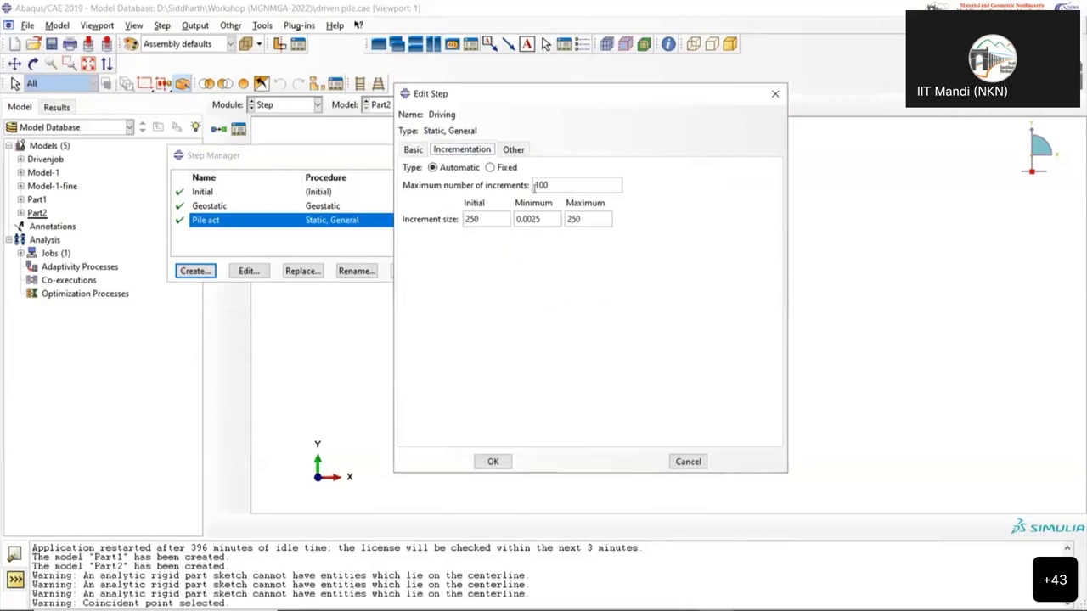
Set 100000 maximum increments, 0.01 initial and 0.001 minimum increment sizes, clearing the maximum size
text(00000)
drag(478, 219, 461, 219)
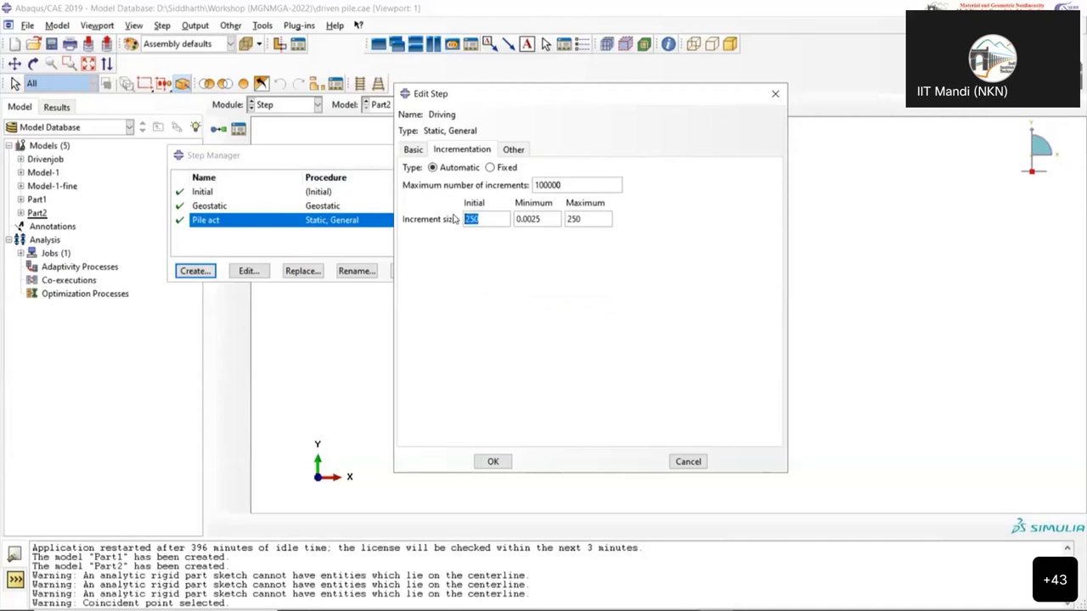
text(0.01)
key(Tab)
text(0.001)
double_click(584, 219)
key(BackSpace)
Choose unsymmetric matrix storage and save the Driving step
click(519, 150)
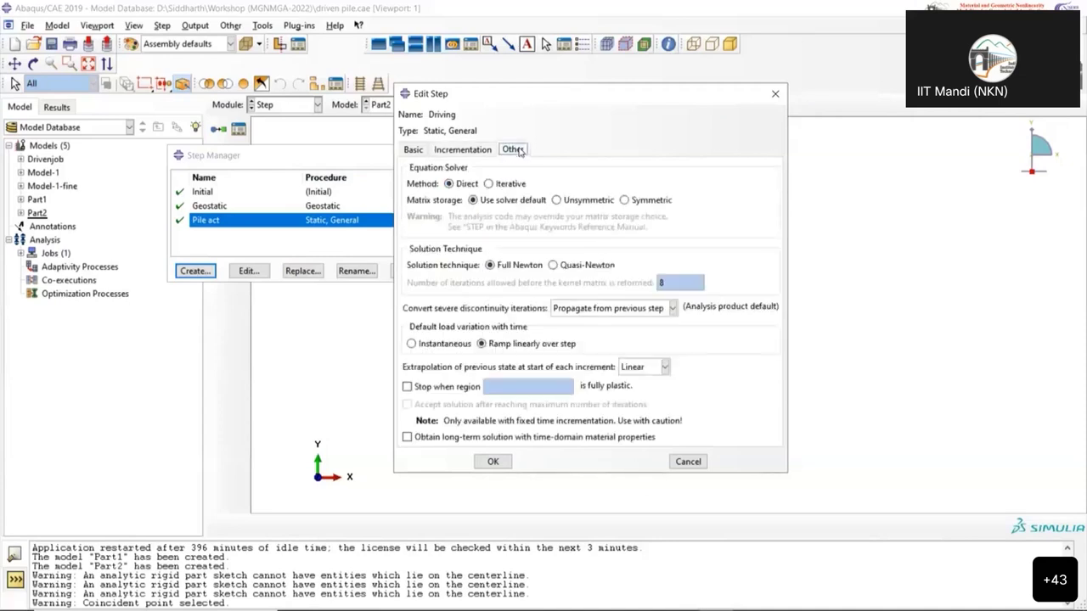
click(557, 201)
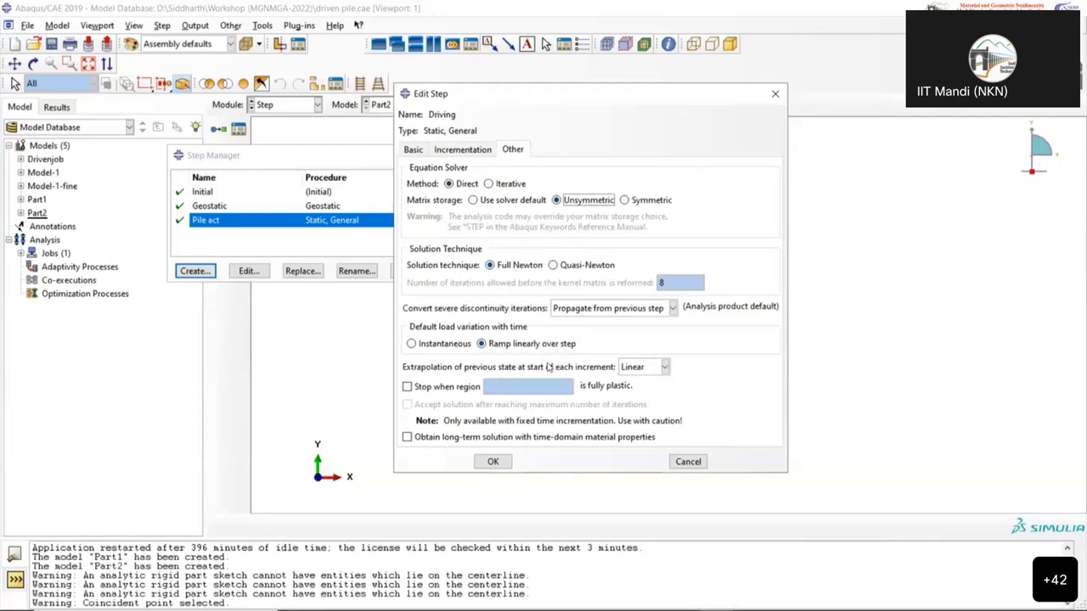
click(494, 462)
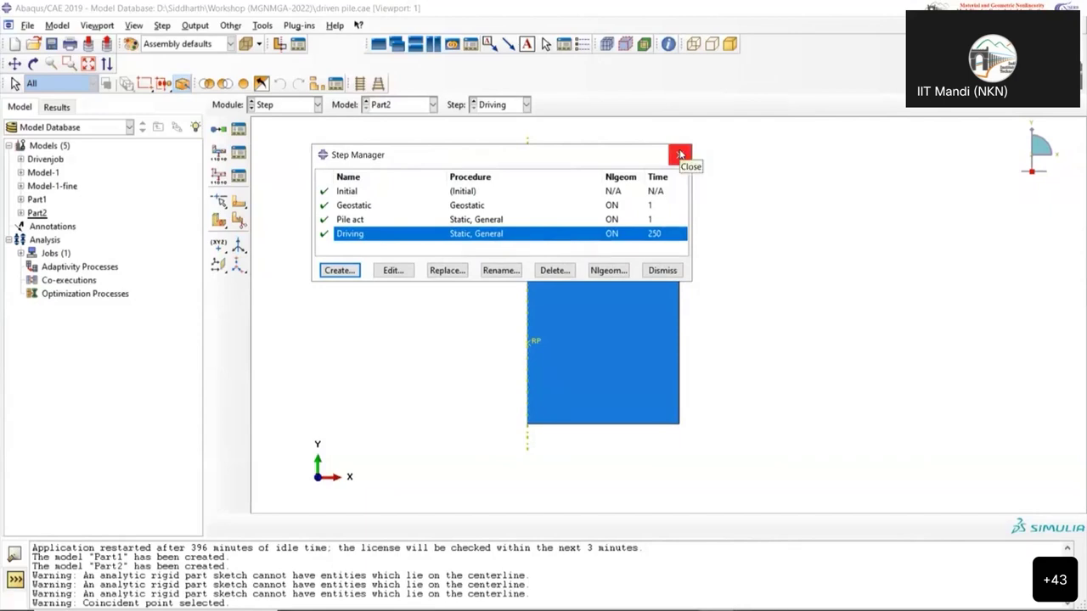
Delete the Driving step and close the Step Manager
click(555, 272)
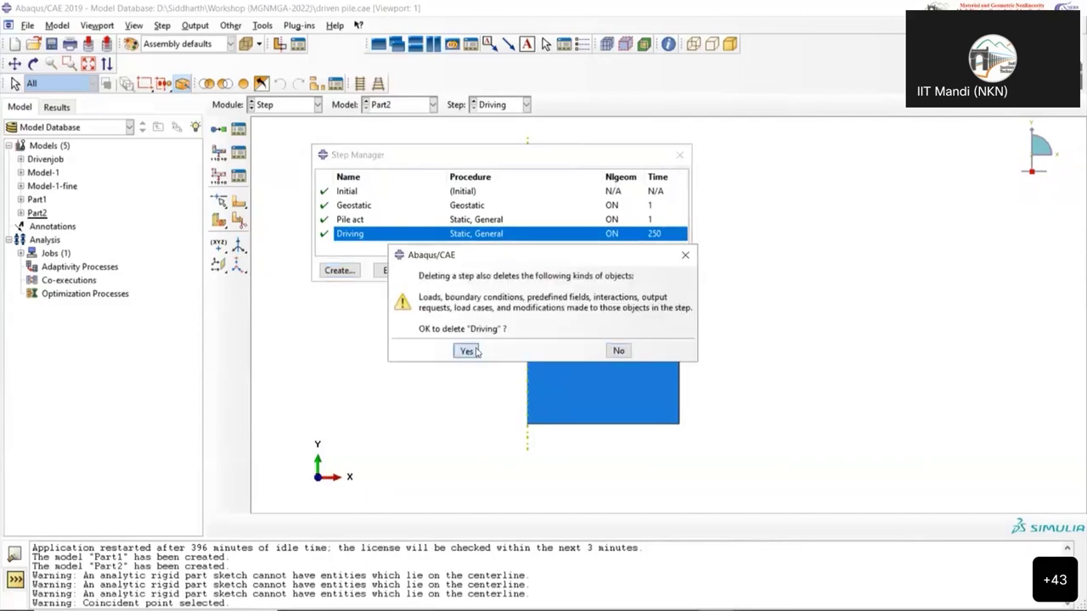
click(469, 350)
click(679, 155)
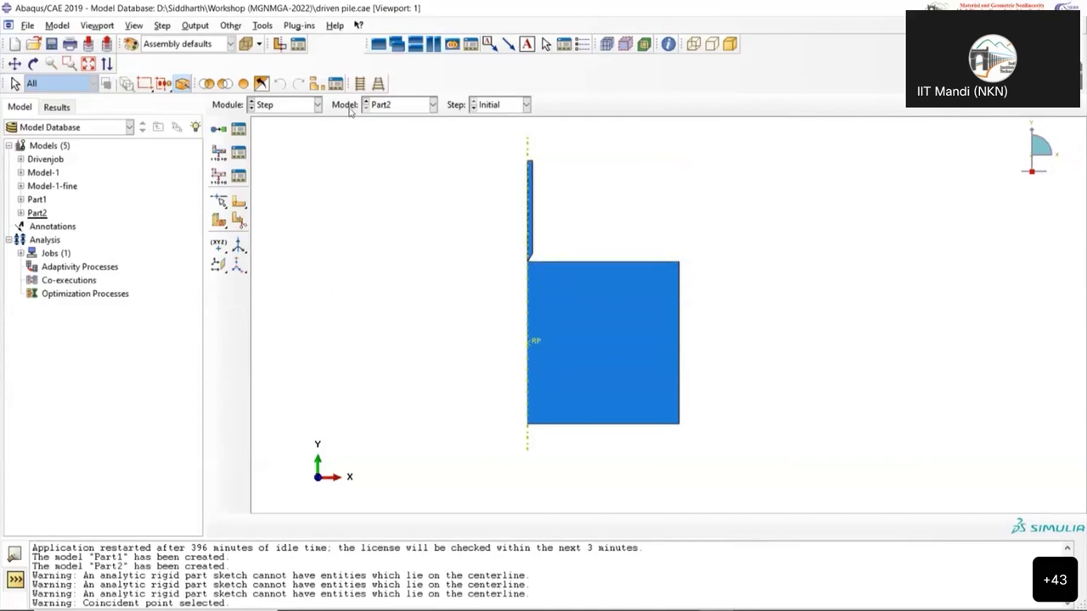
Stay in the Step module and reopen the Step Manager listing Initial, Geostatic and Pile act
click(302, 107)
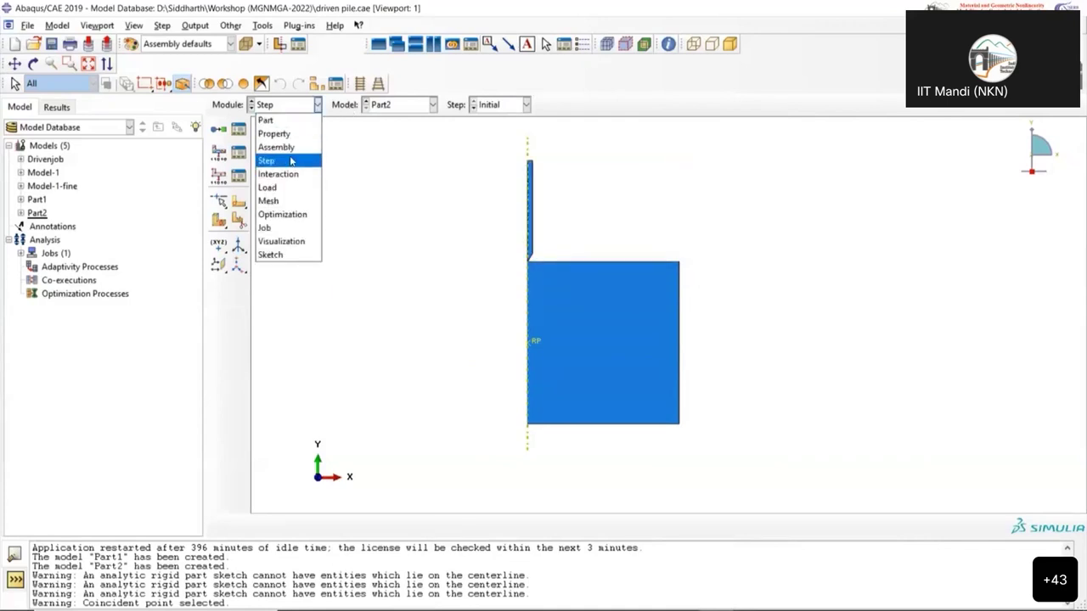
click(290, 162)
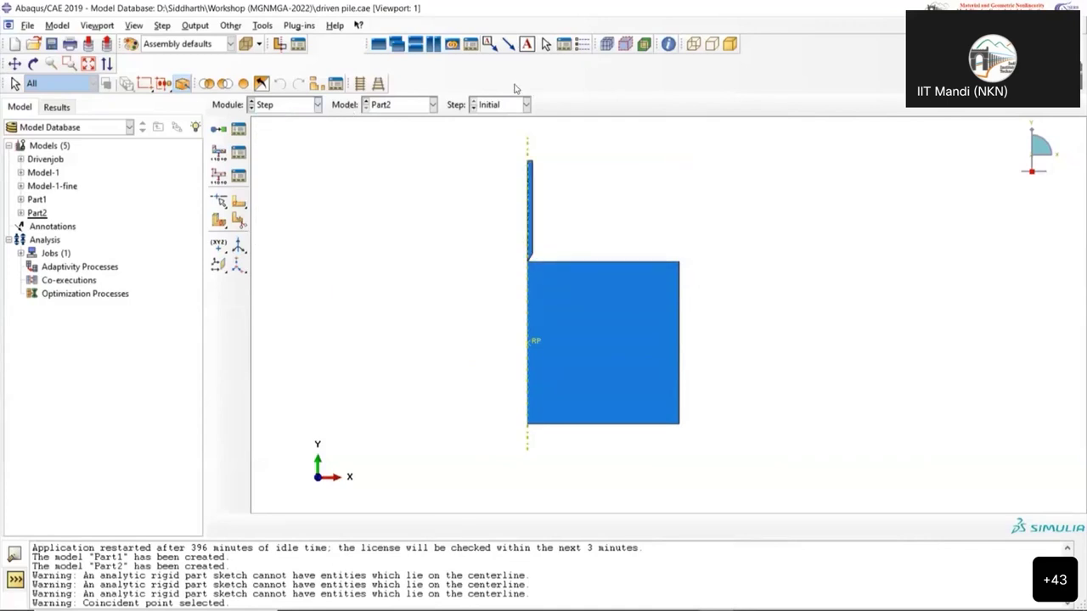
click(290, 106)
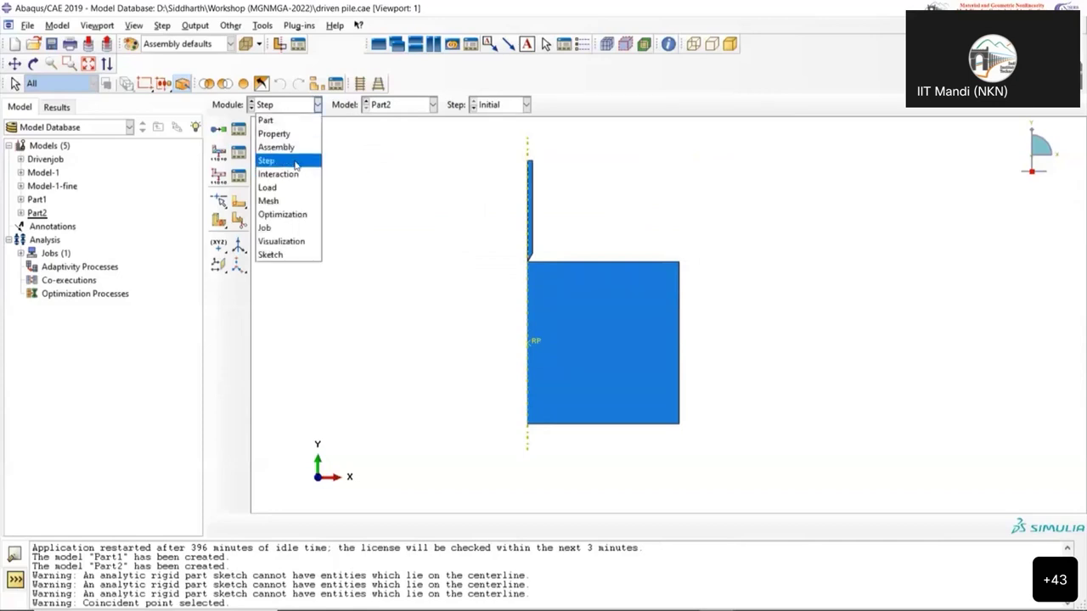
click(291, 162)
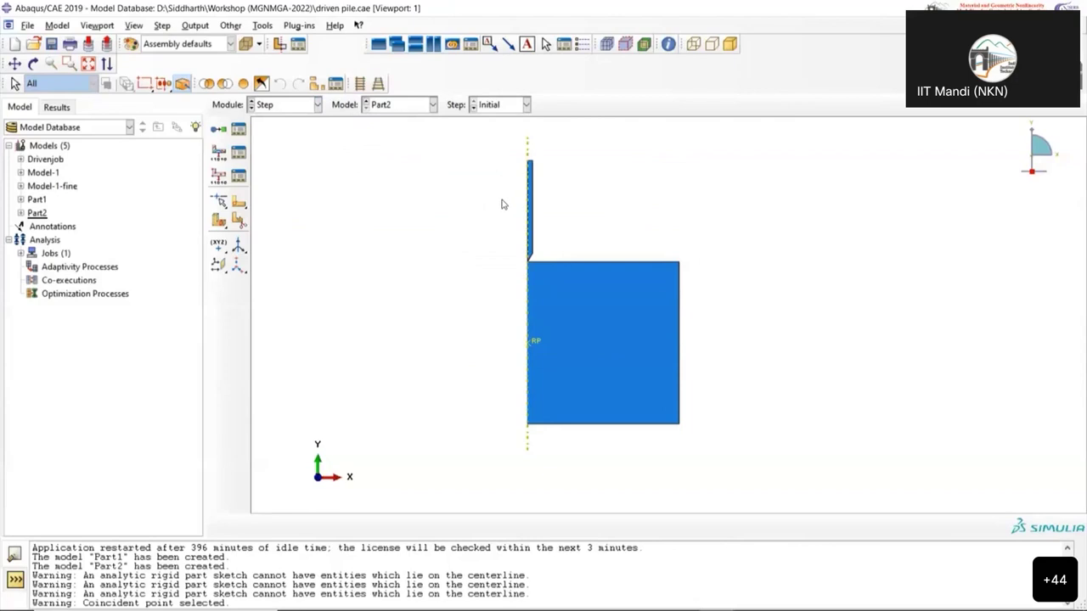
click(238, 128)
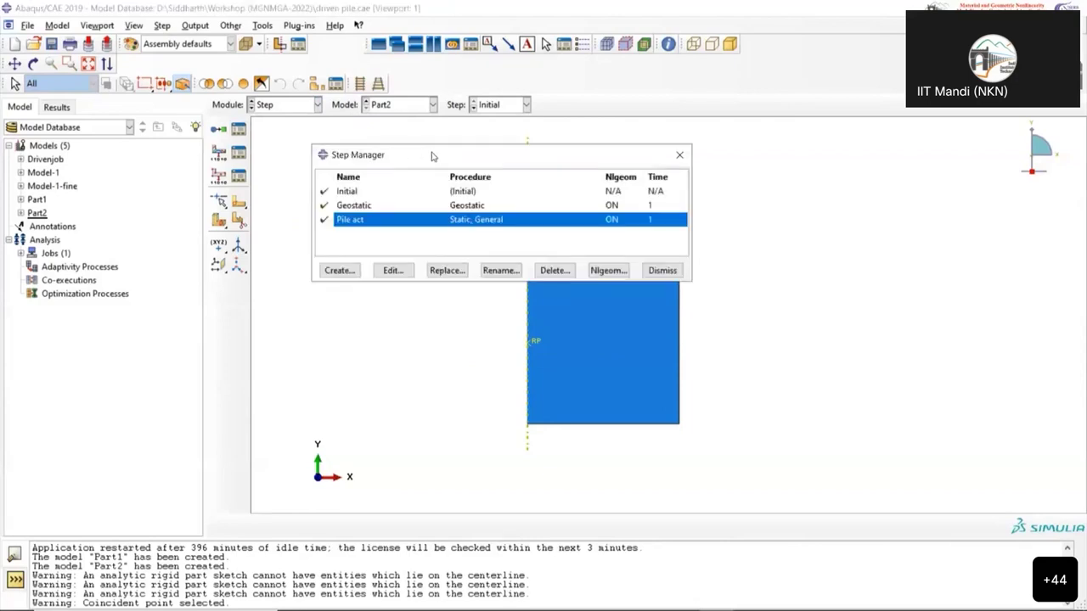
Create a Static, General step named driving after Pile act and select its time period
drag(389, 156, 344, 179)
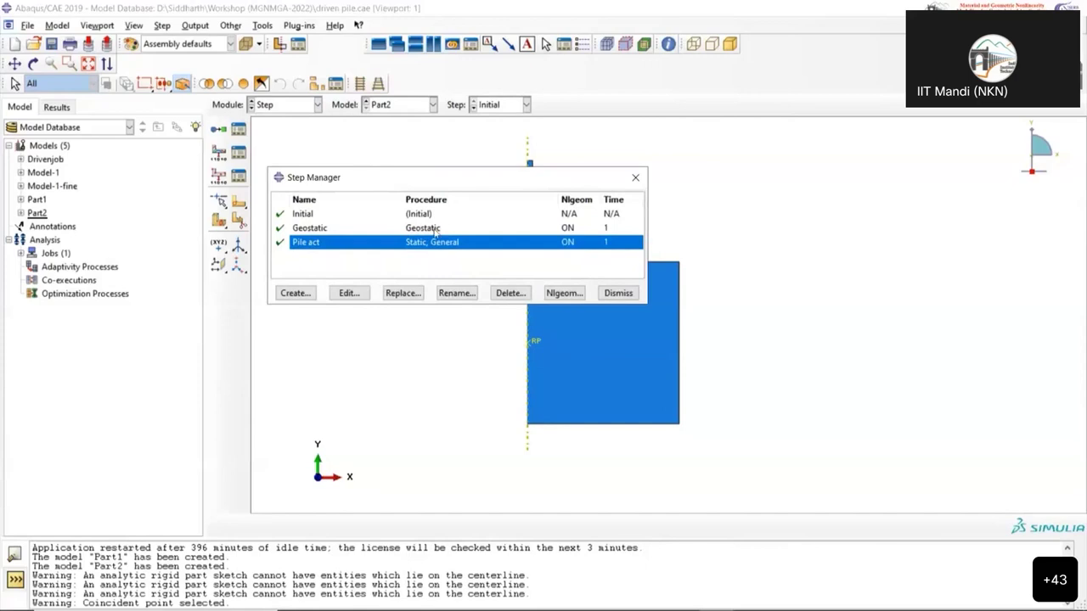
click(311, 293)
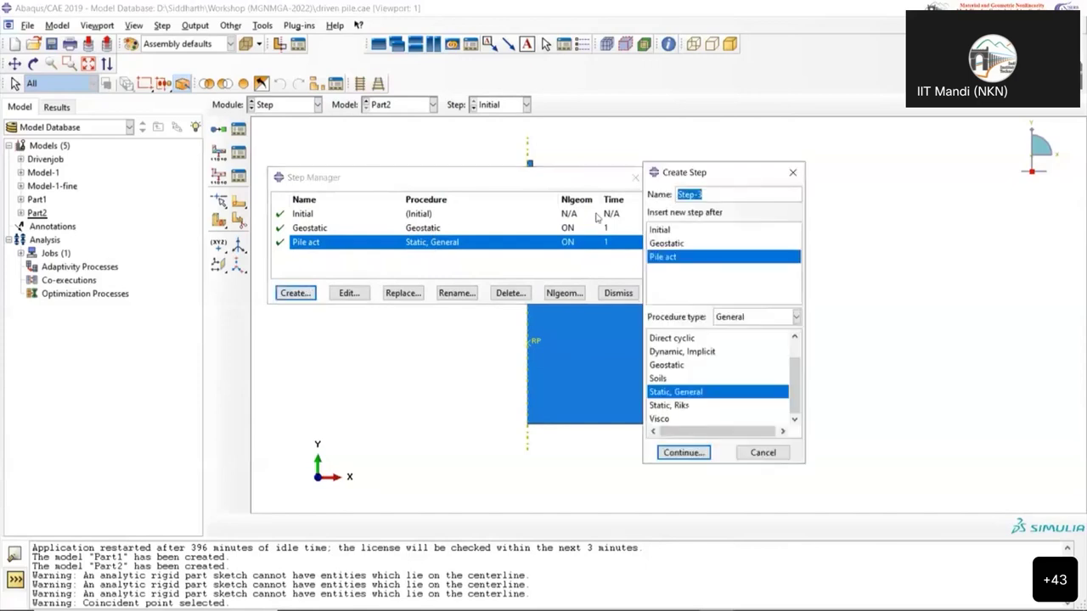
text(driving)
click(698, 456)
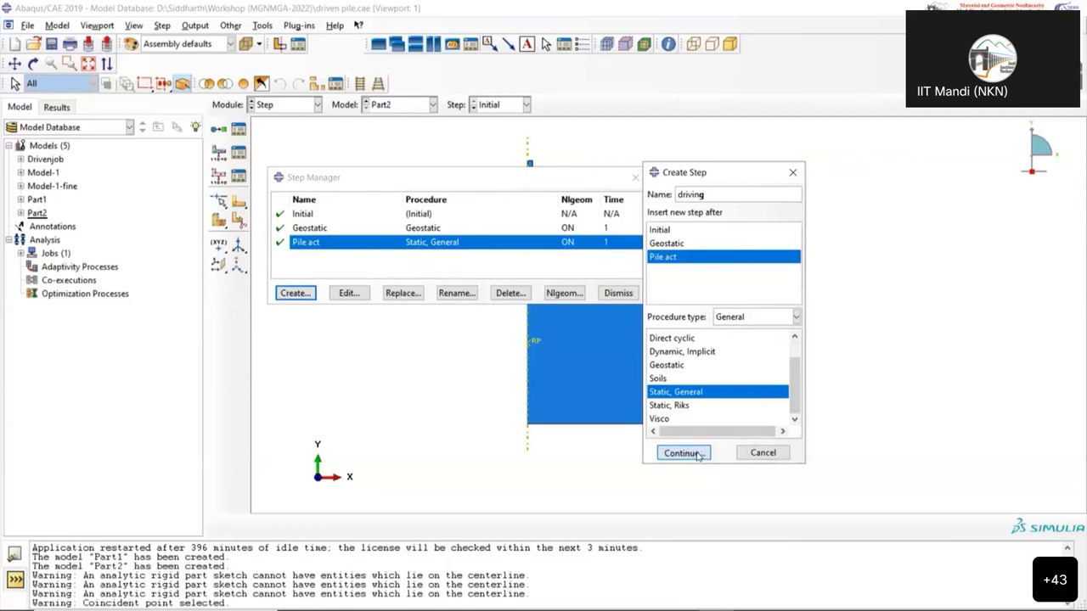
double_click(468, 188)
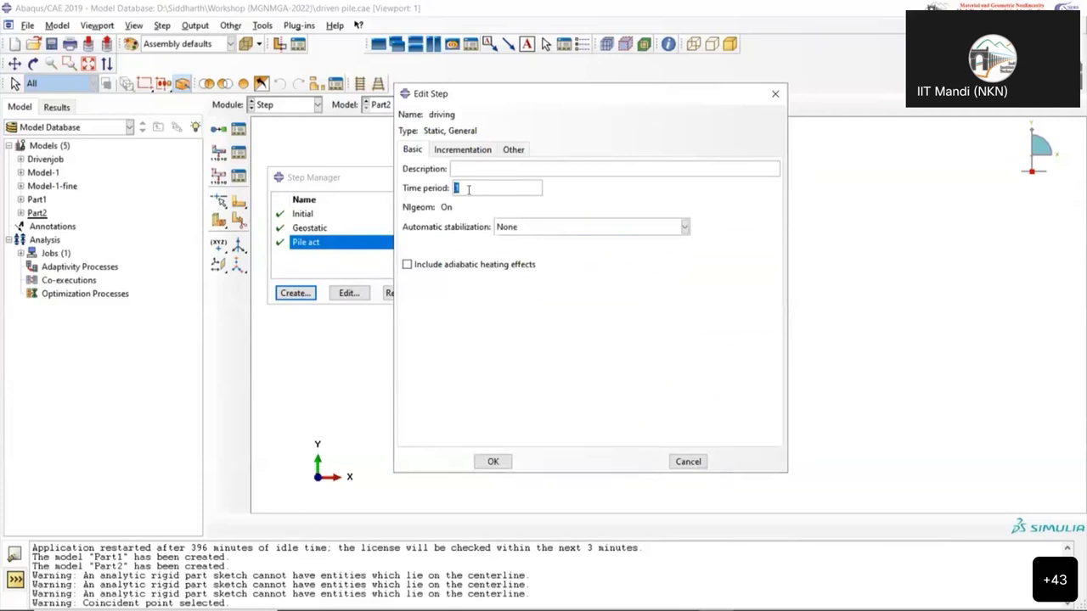
Give the driving step a 250 time period with dissipated energy fraction stabilization
text(250)
click(505, 228)
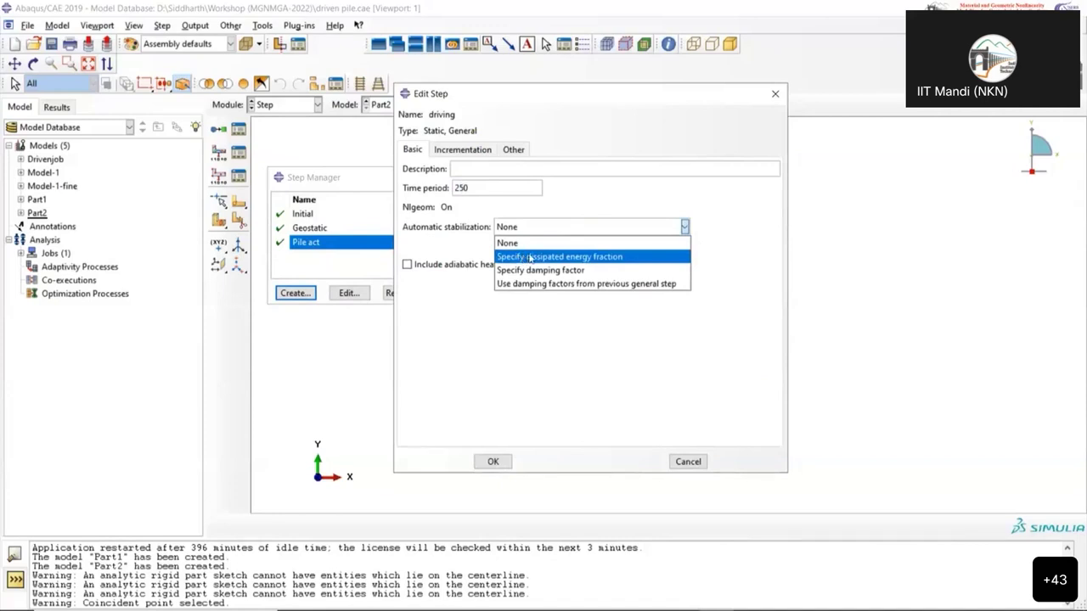
click(526, 258)
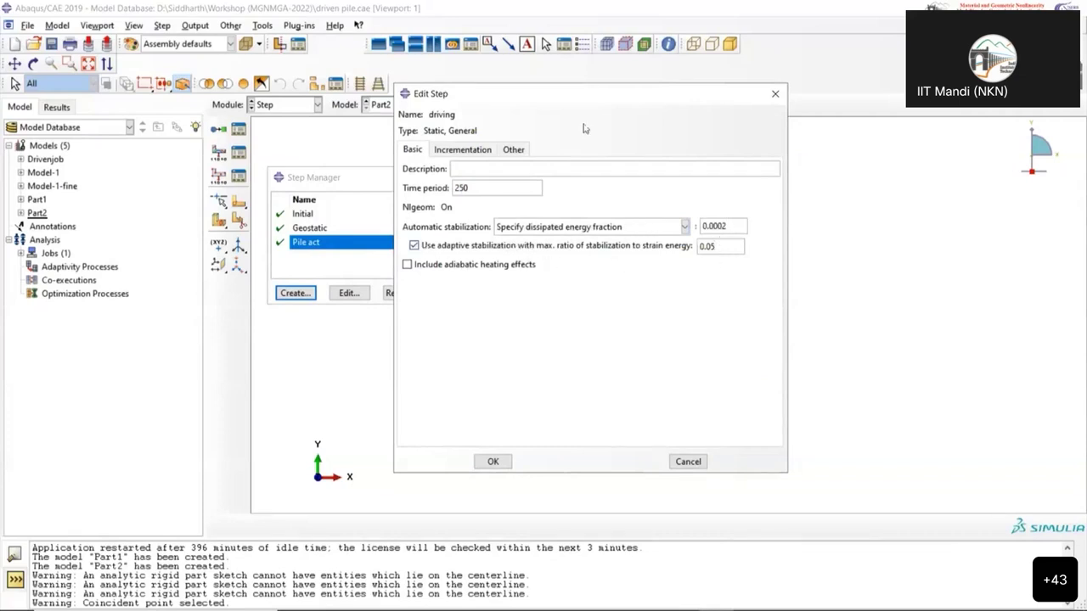
Set 100000 maximum increments with 0.01 initial, 0.001 minimum and 1 maximum increment sizes
click(474, 151)
click(553, 184)
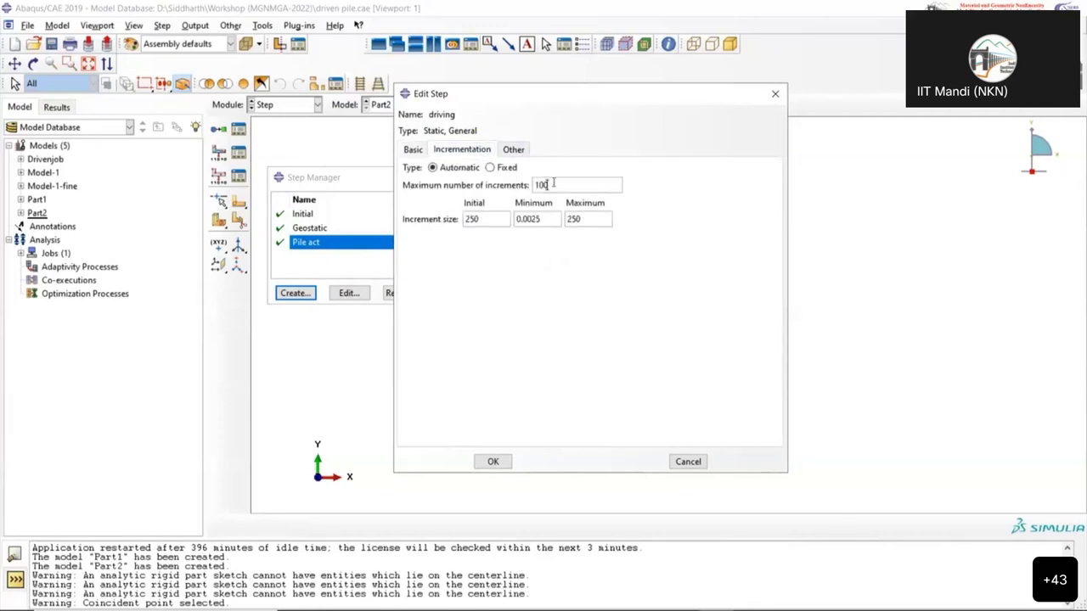
text(000)
click(487, 217)
double_click(487, 218)
text(0.01)
key(Tab)
text(0.001)
key(Tab)
text(1)
click(499, 464)
Switch matrix storage to unsymmetric and save the driving step
click(513, 149)
click(560, 201)
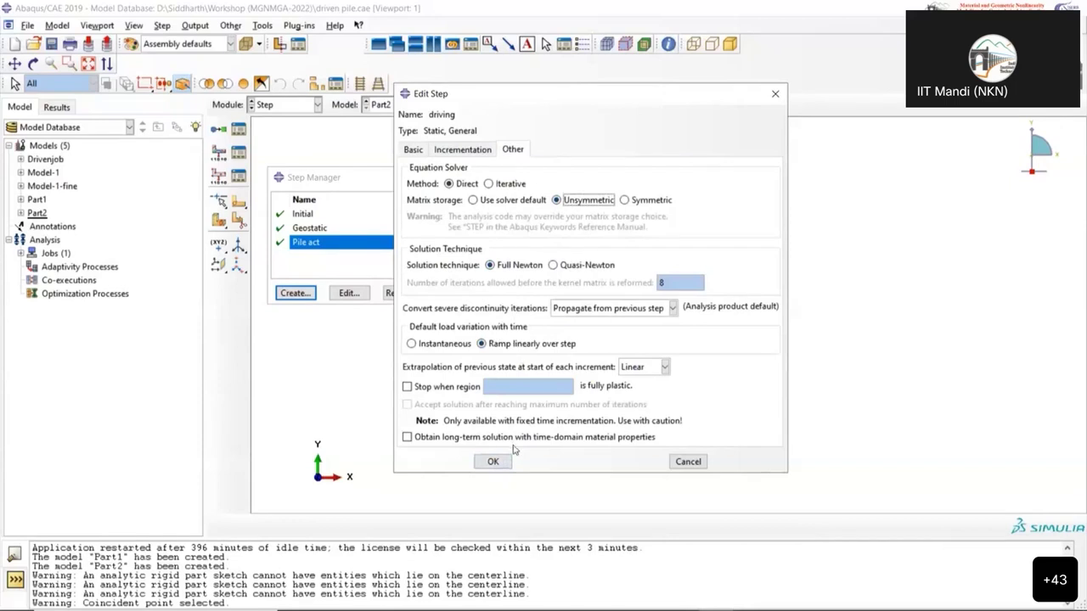
click(492, 461)
drag(498, 185, 542, 202)
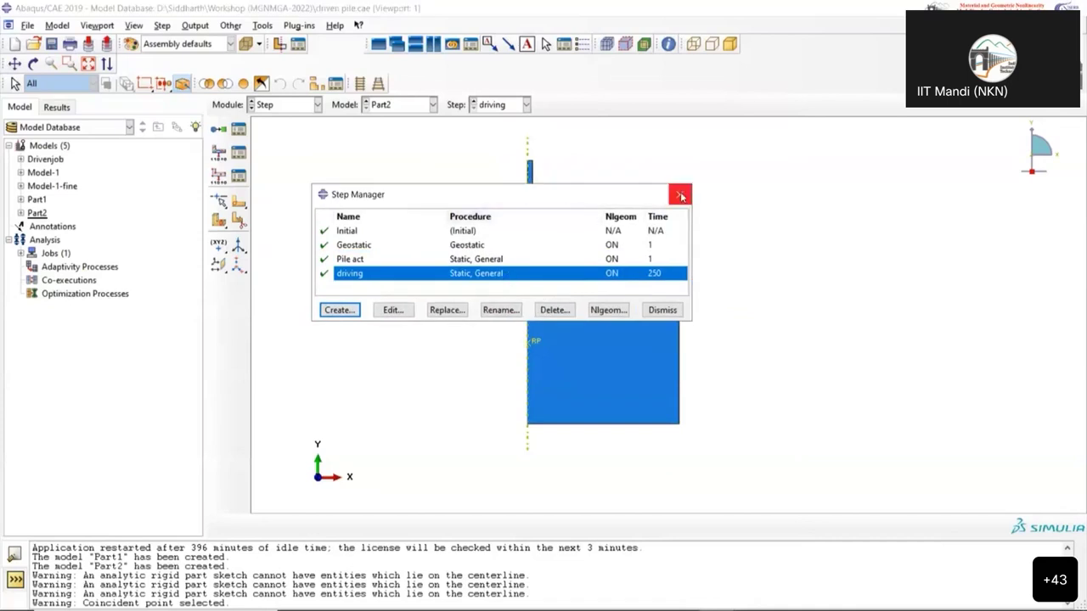
Close the Step Manager and switch to the Interaction module
click(681, 196)
click(285, 108)
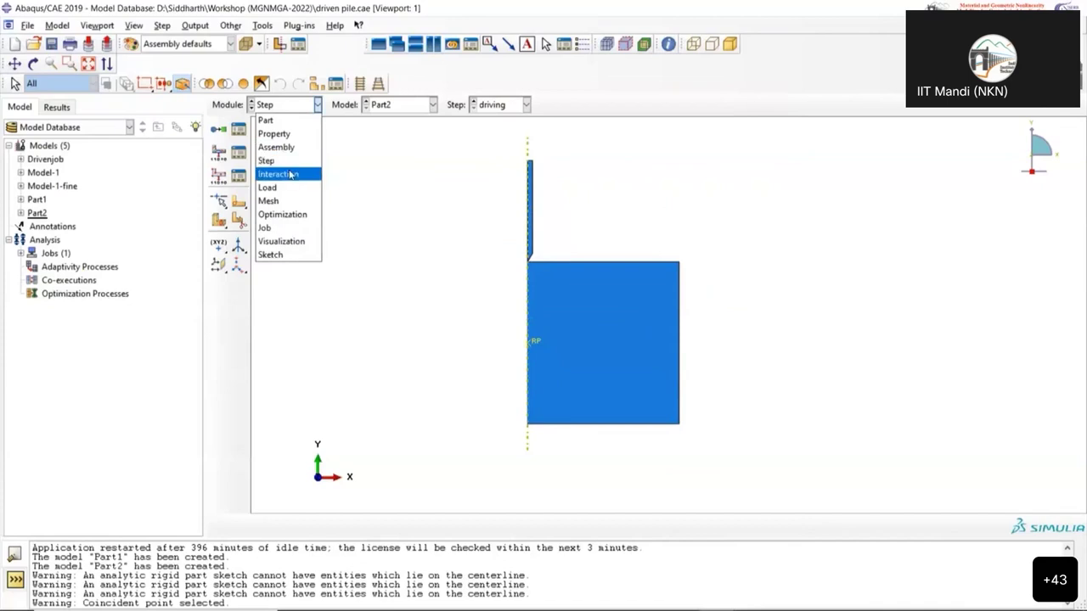
click(291, 174)
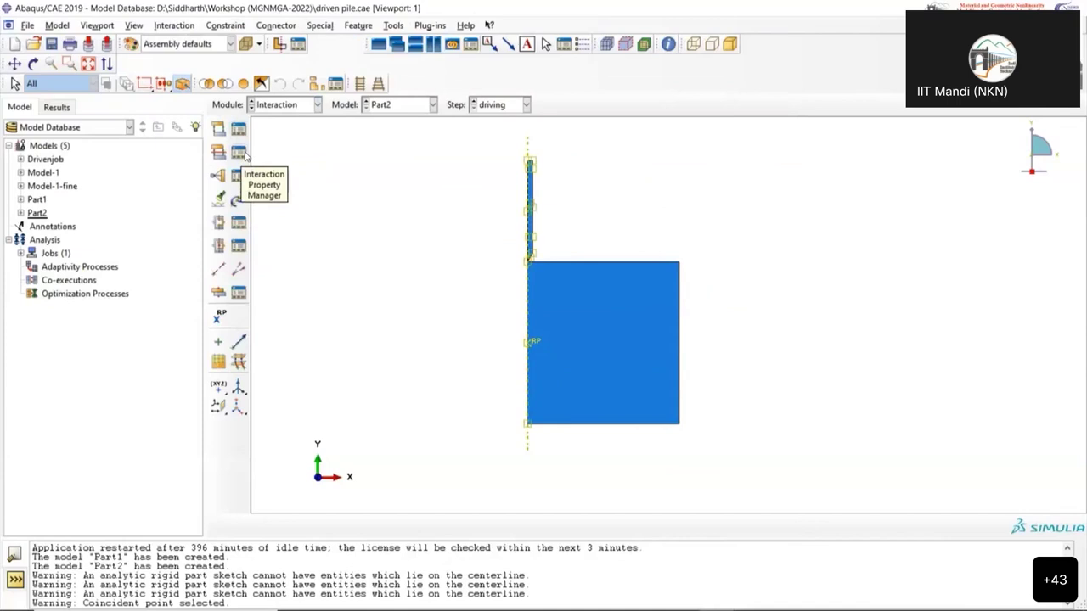
Create a contact property named 'Soil tube' with frictionless tangential behaviour
click(245, 151)
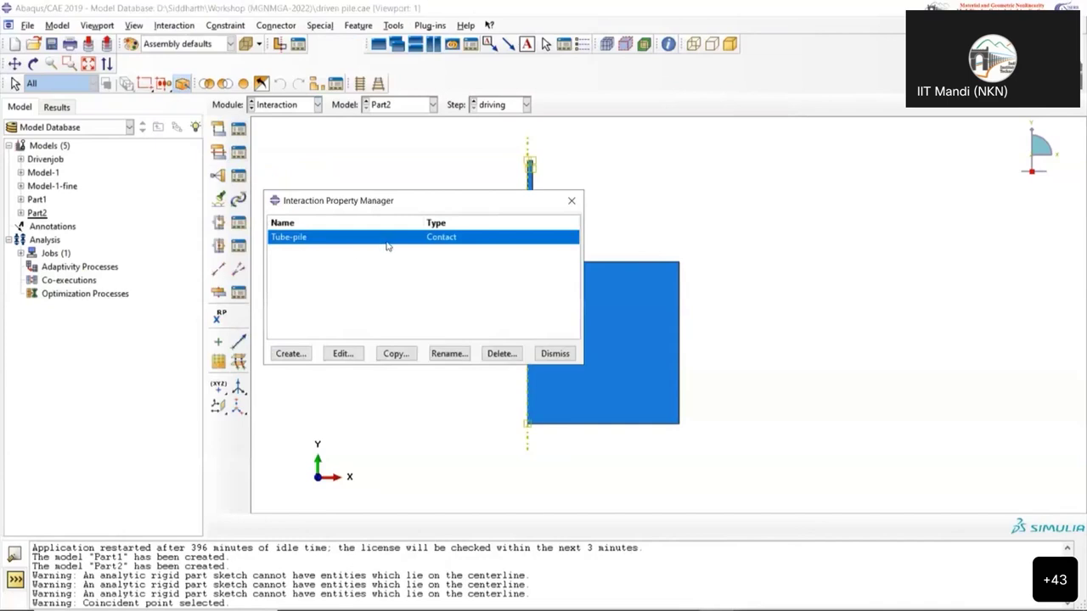
click(290, 353)
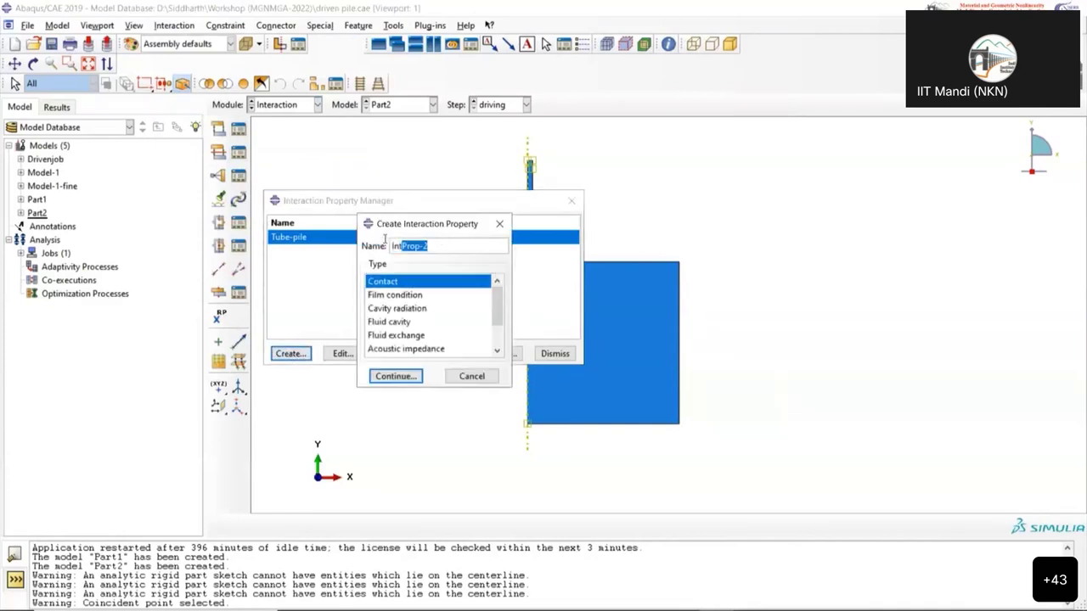
text(soil tube)
mouse_move(964, 339)
click(395, 376)
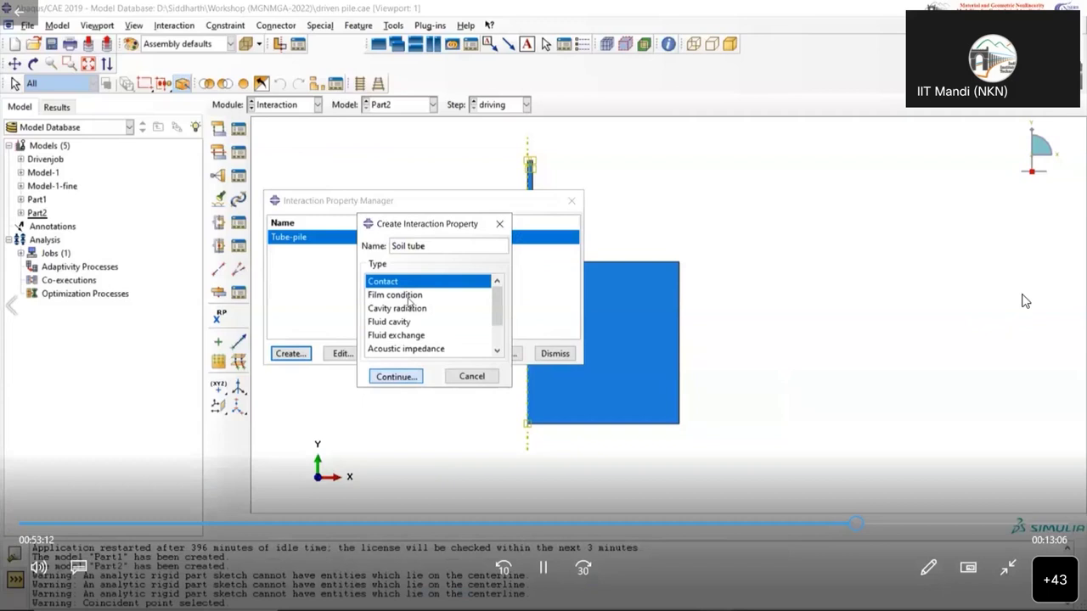
click(465, 151)
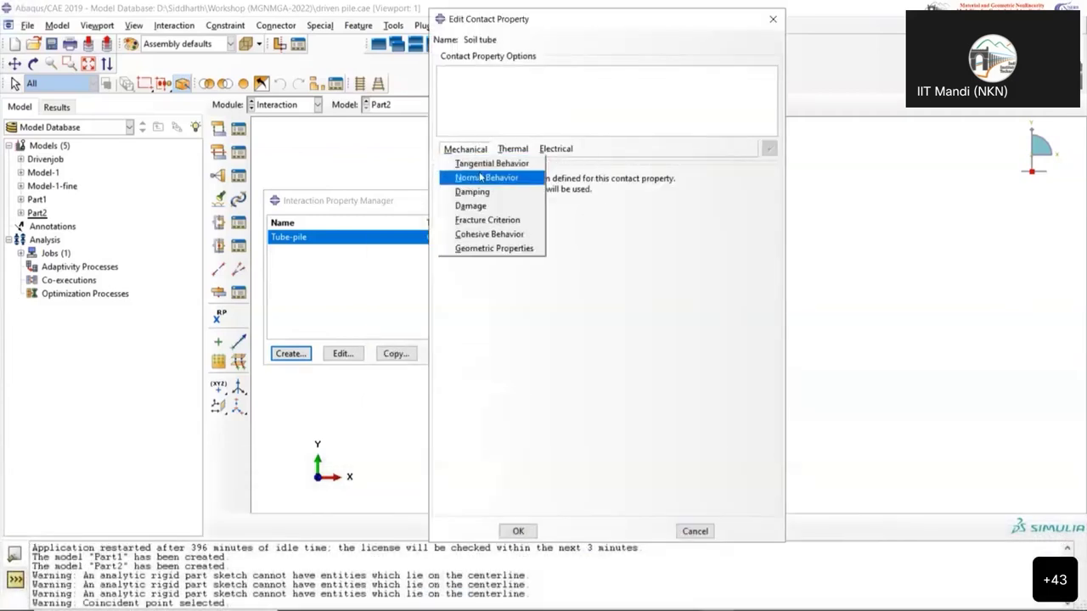
click(490, 165)
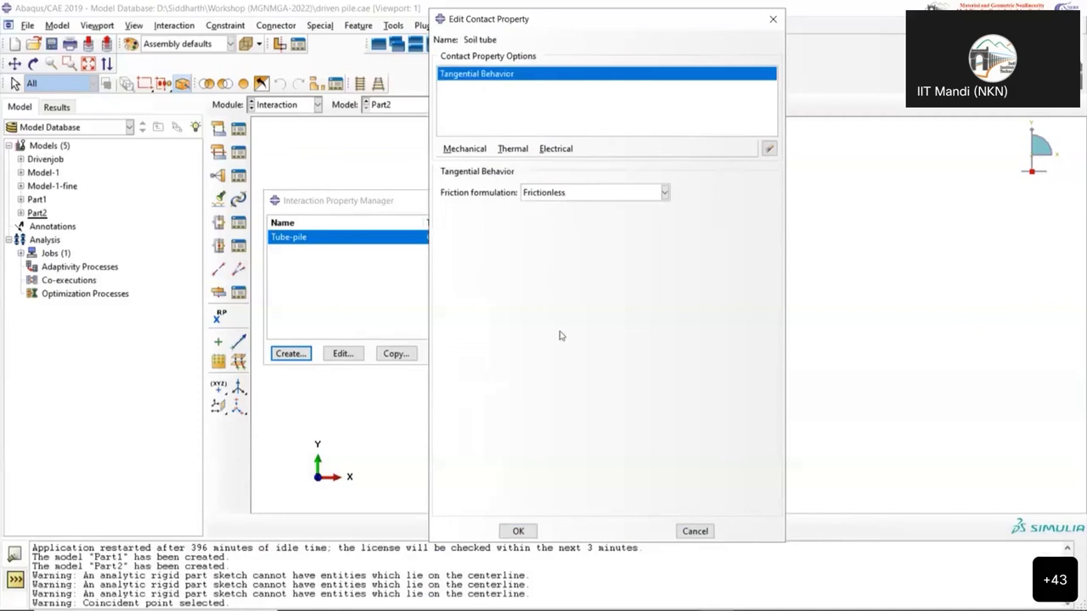
click(518, 531)
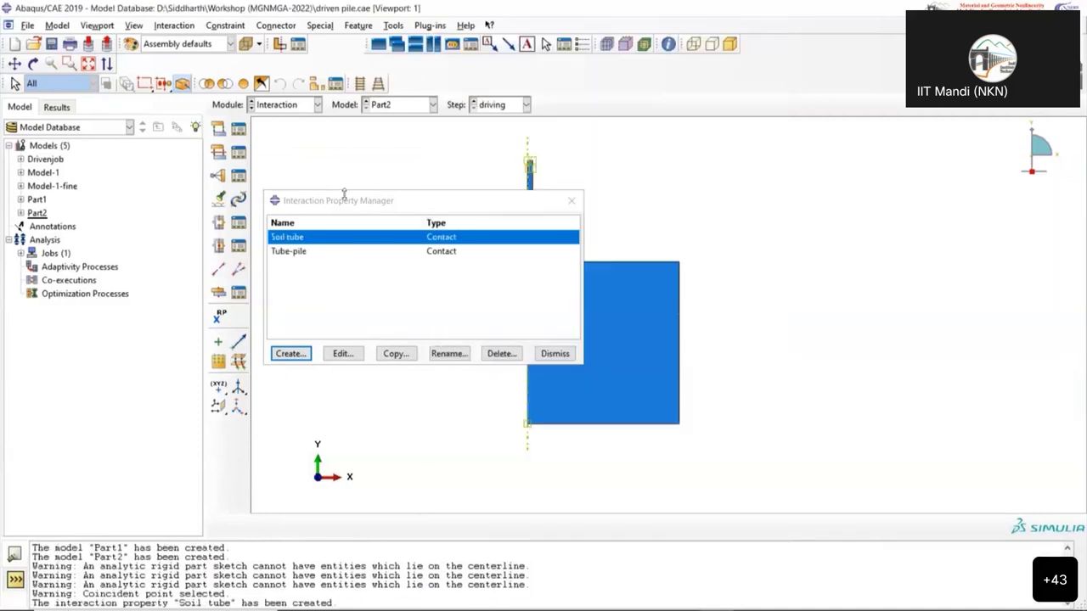
Create a contact property 'pile soil' with tangential and normal behaviours added
click(291, 354)
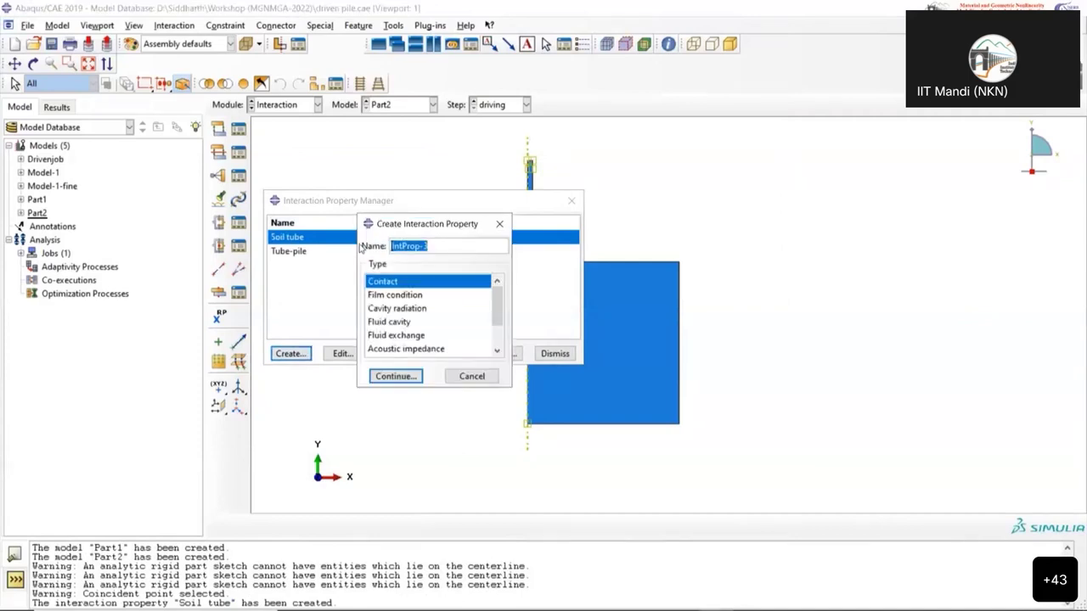
text(pile soil)
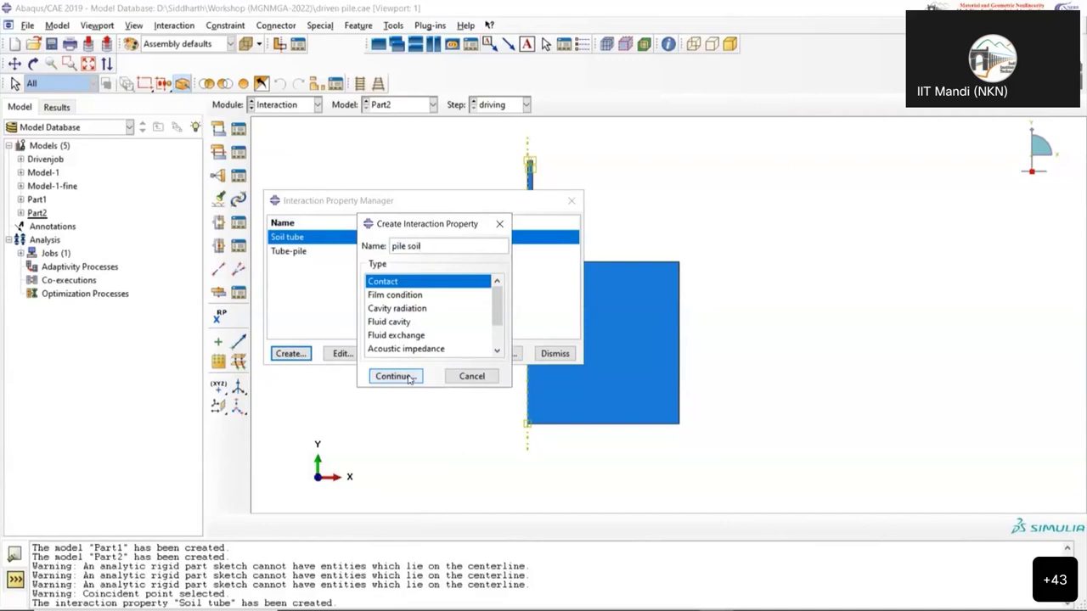
click(411, 377)
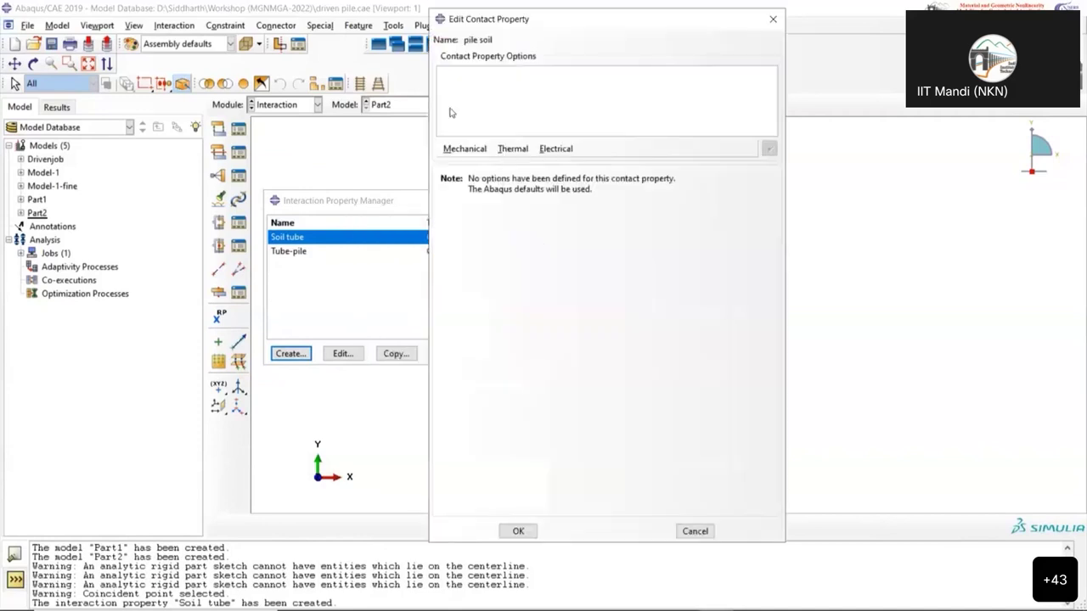
click(476, 151)
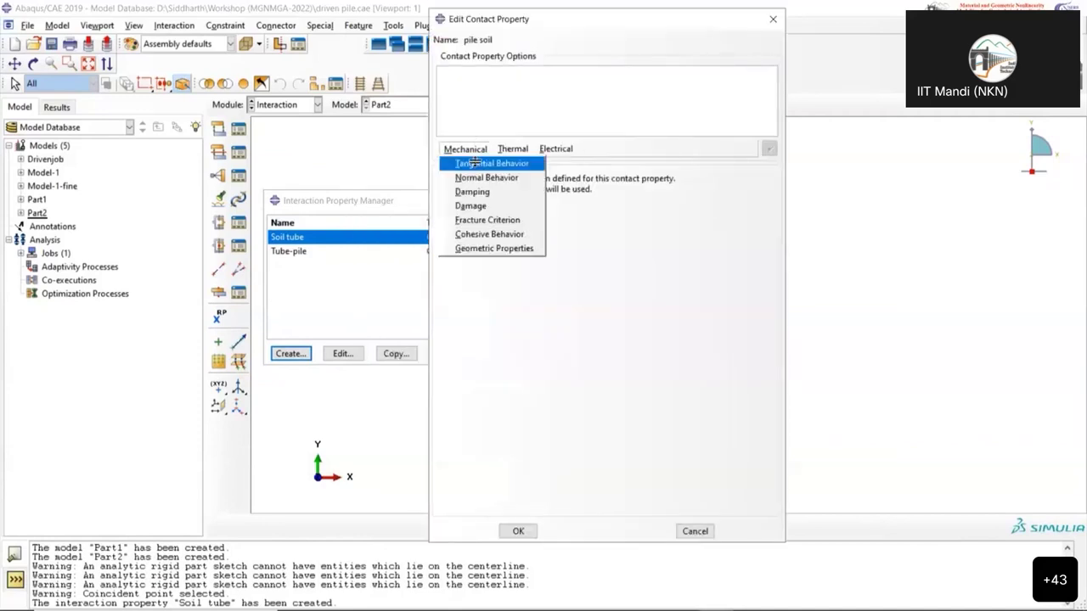
click(491, 163)
click(466, 148)
click(486, 177)
Set penalty friction coefficient 0.21 and hard contact with penalty enforcement, then save
click(480, 74)
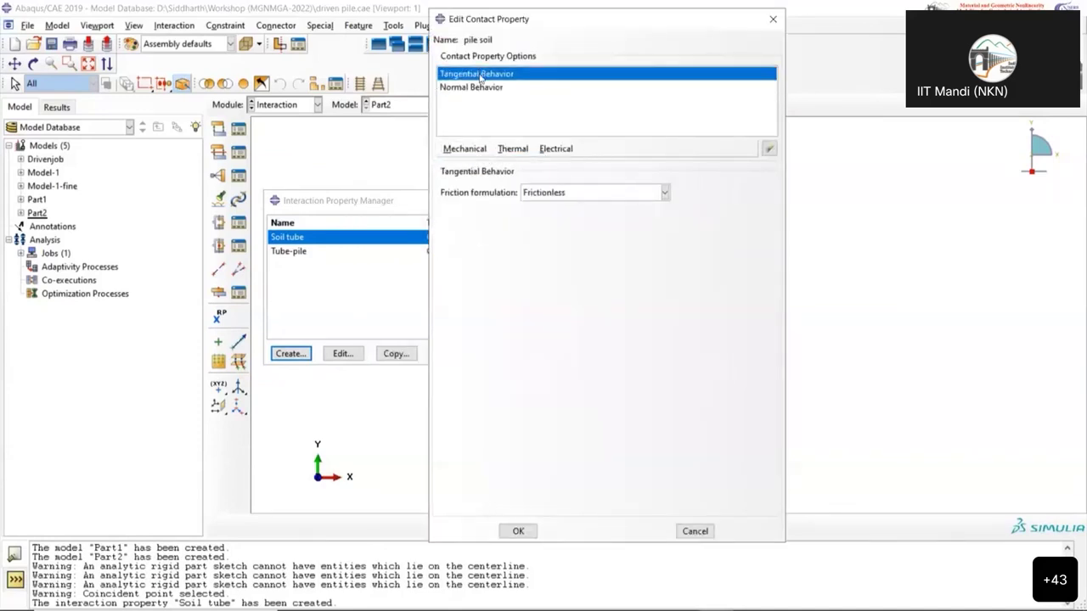
click(563, 196)
click(551, 222)
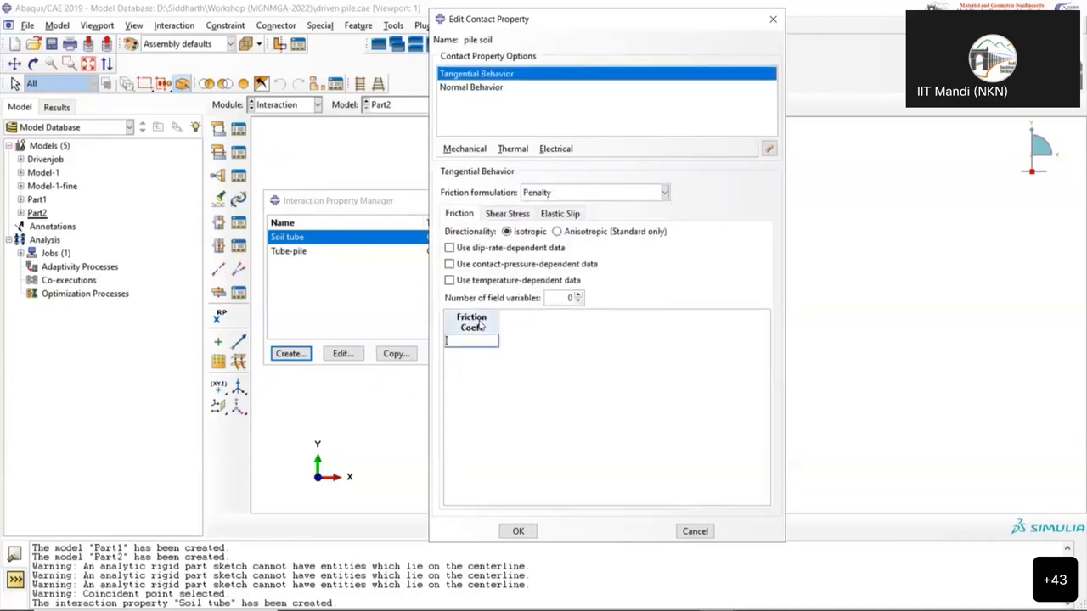
text(0.21)
click(489, 88)
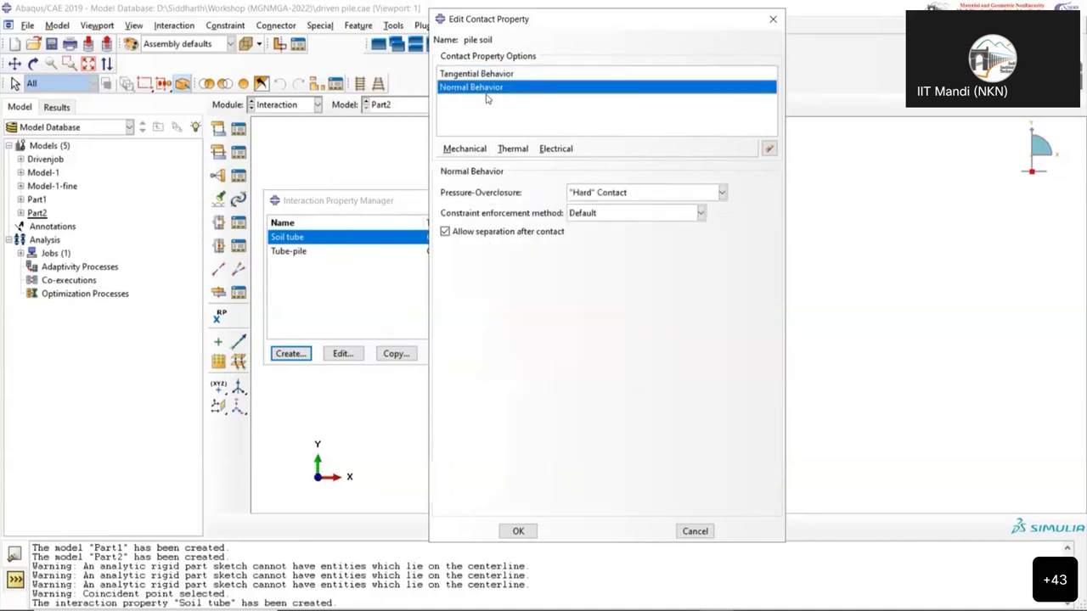
click(589, 193)
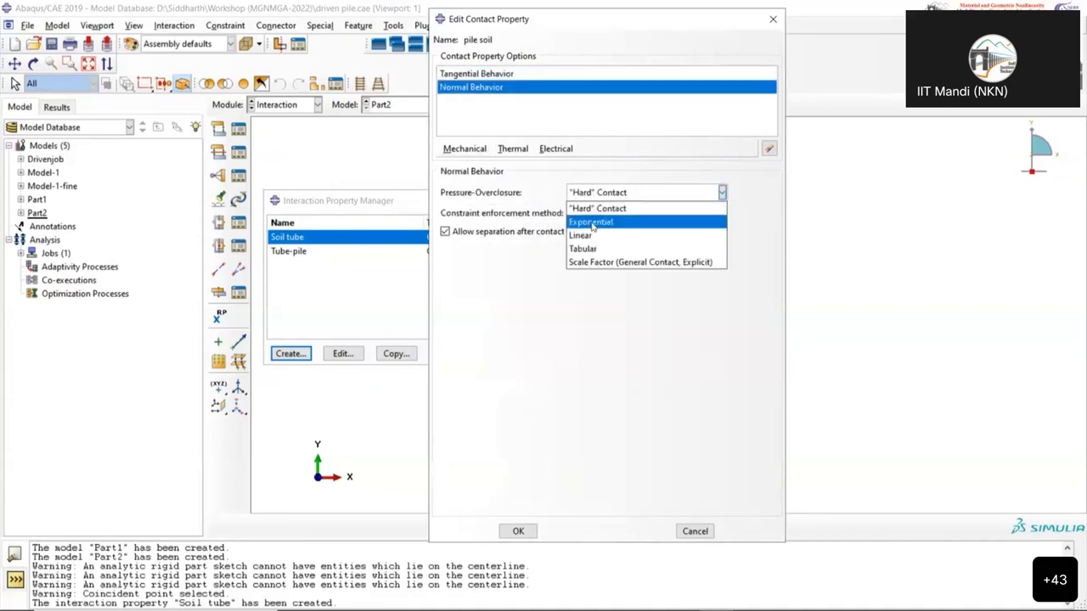
click(597, 212)
click(598, 212)
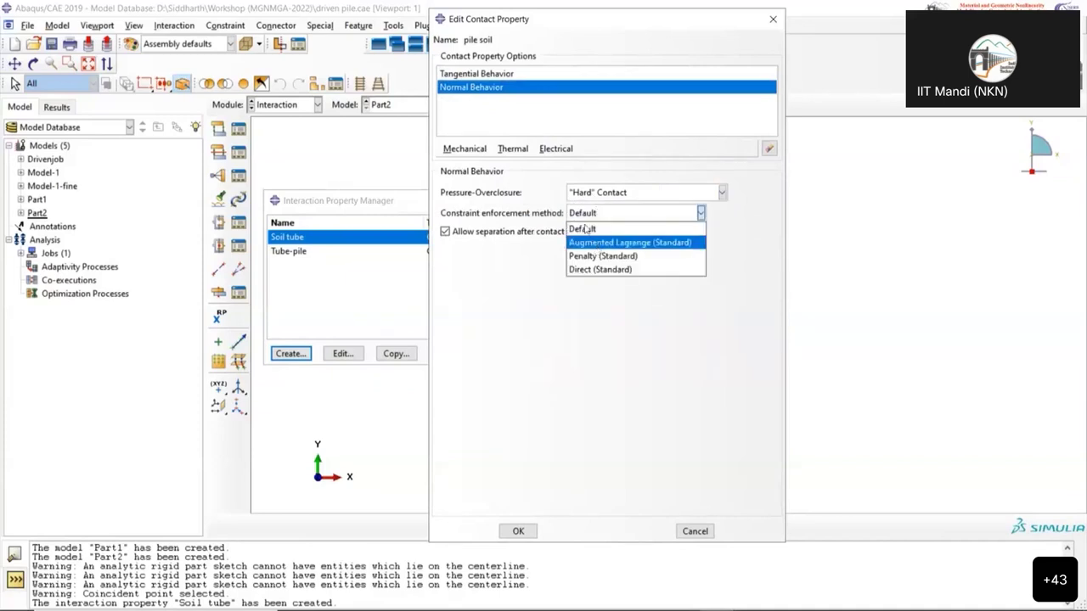
click(595, 251)
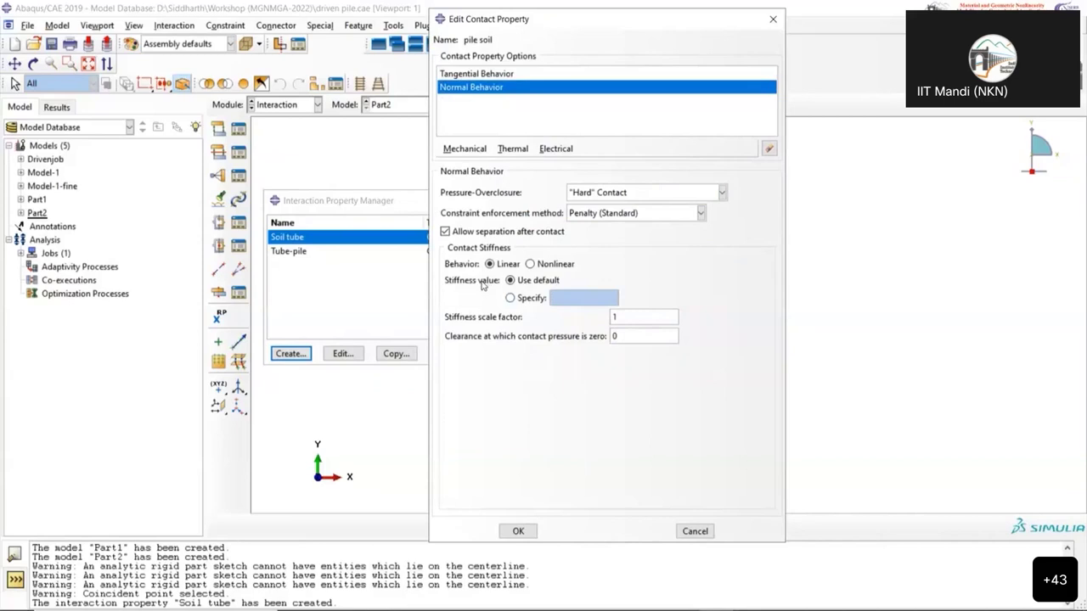
click(514, 532)
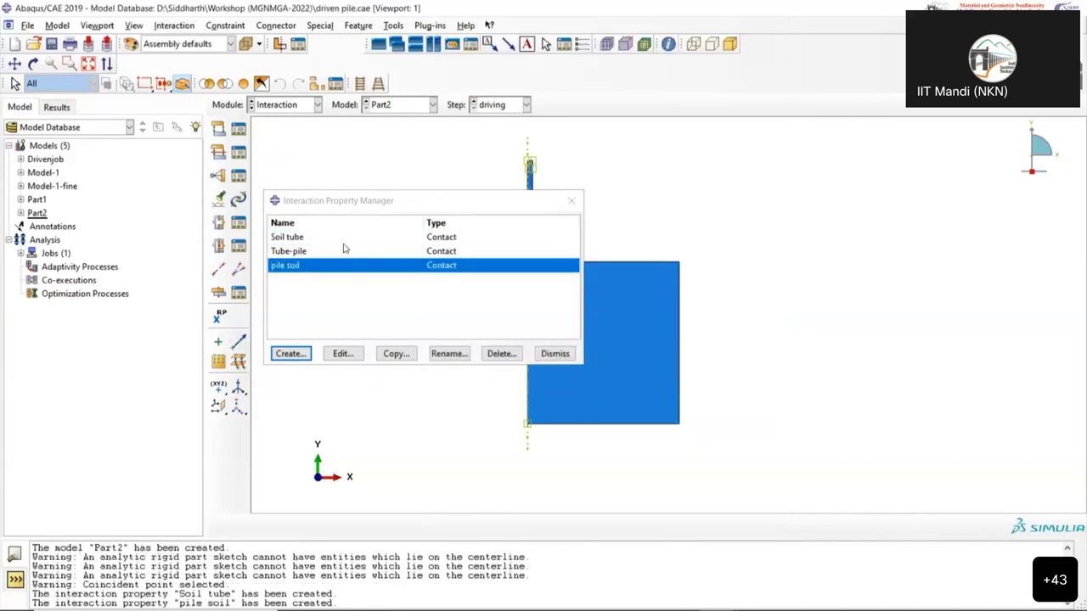
In the Interaction Manager, review Pile deactivated in the Geostatic step, leaving it unchanged
click(571, 201)
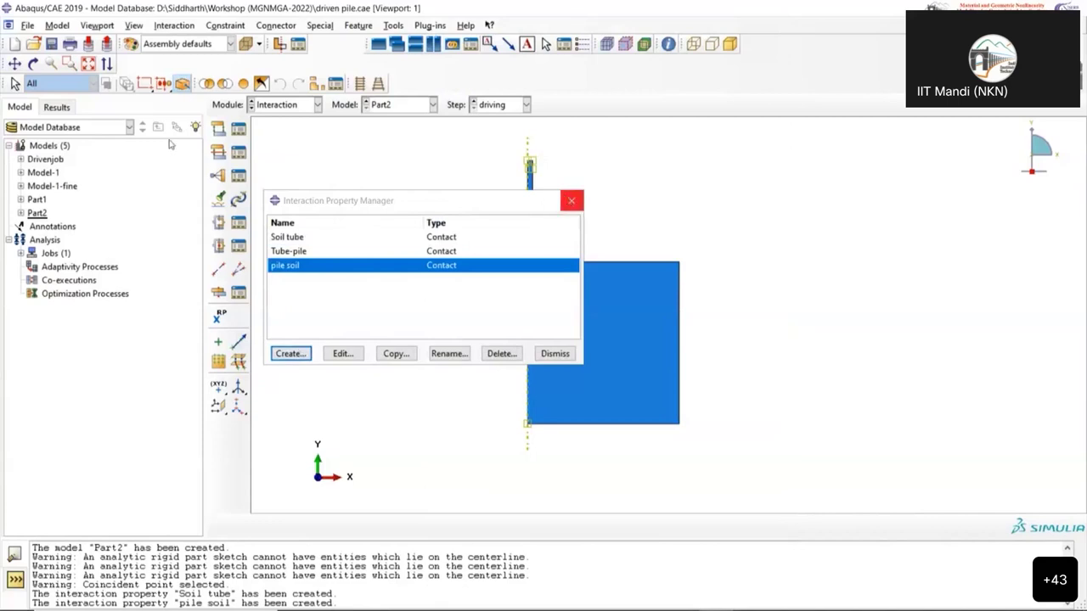
click(239, 129)
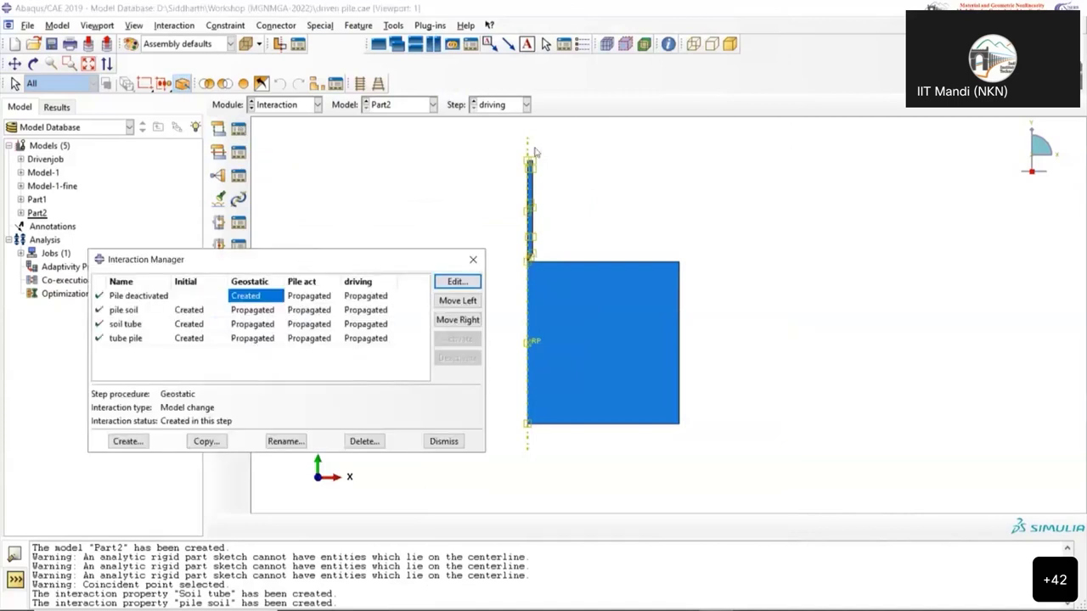
drag(281, 259, 244, 179)
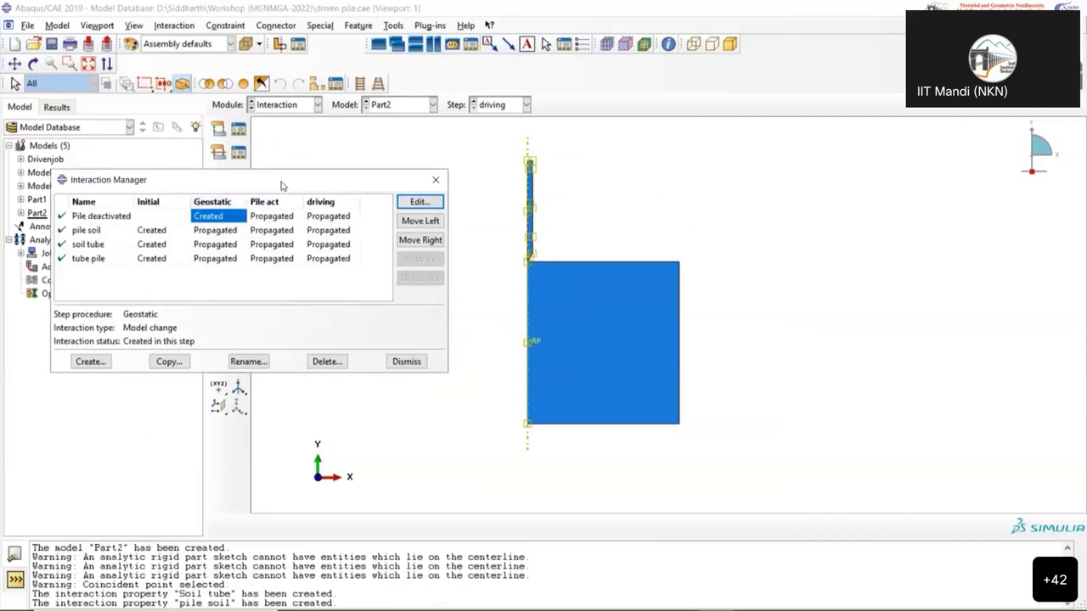
drag(281, 185, 274, 203)
click(202, 238)
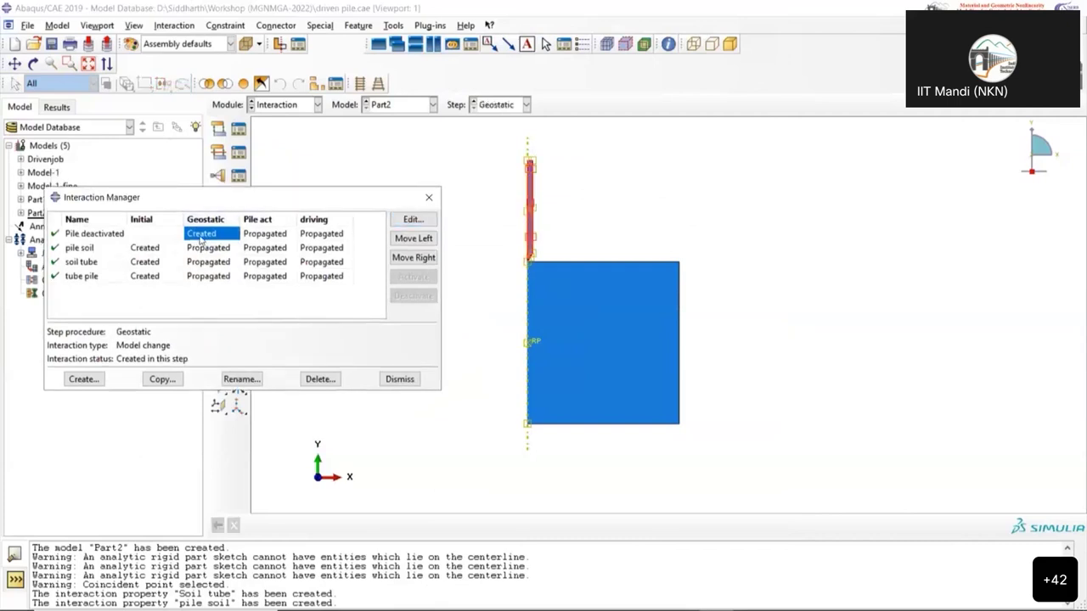
double_click(201, 237)
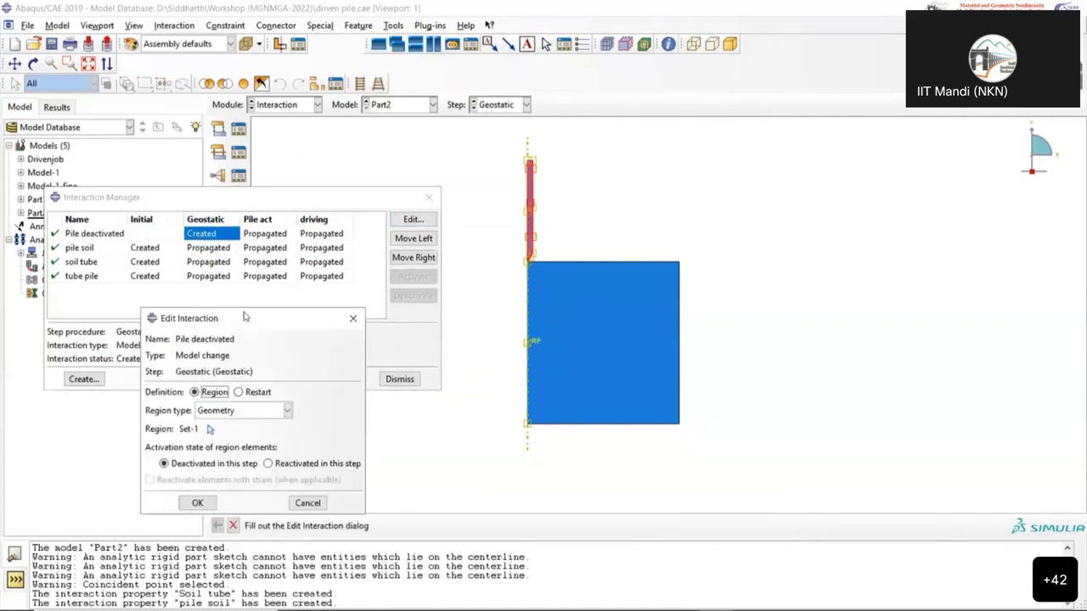
drag(245, 316, 286, 214)
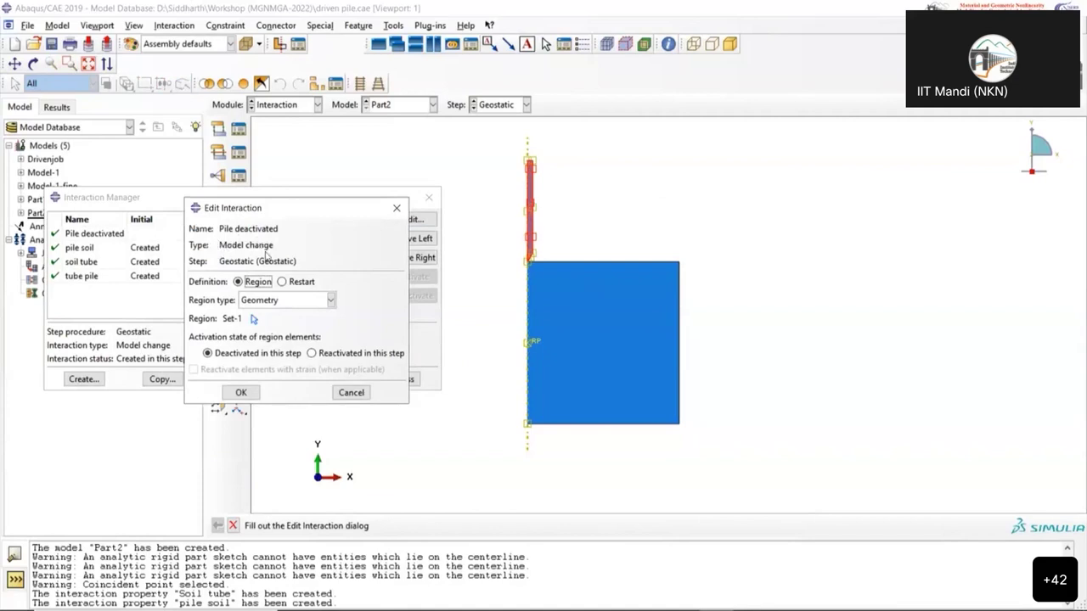
click(244, 394)
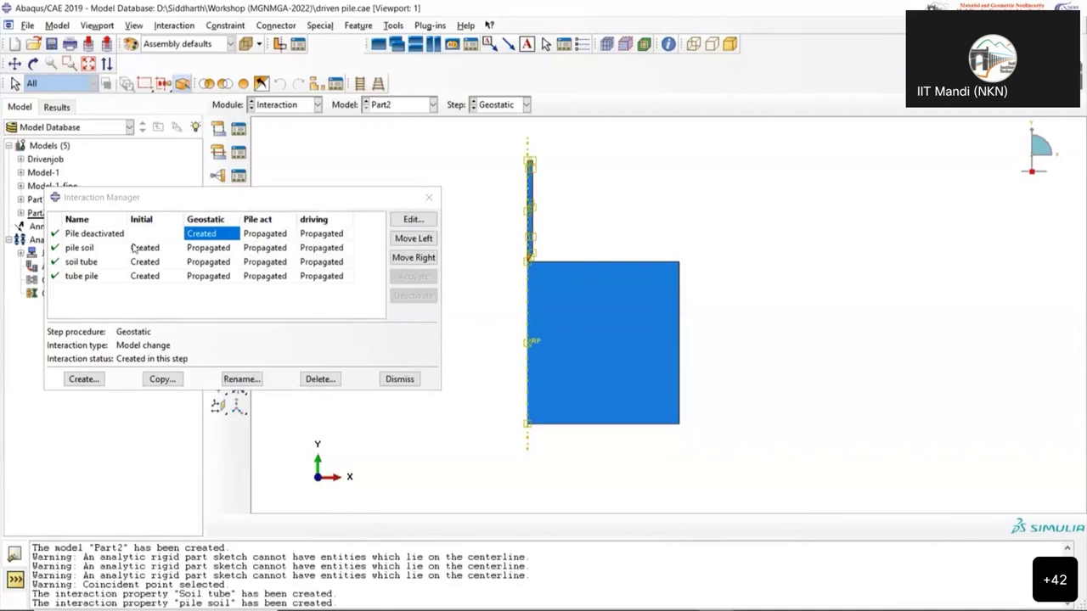
Set Pile deactivated to reactivate the pile elements in the Pile act step
double_click(270, 237)
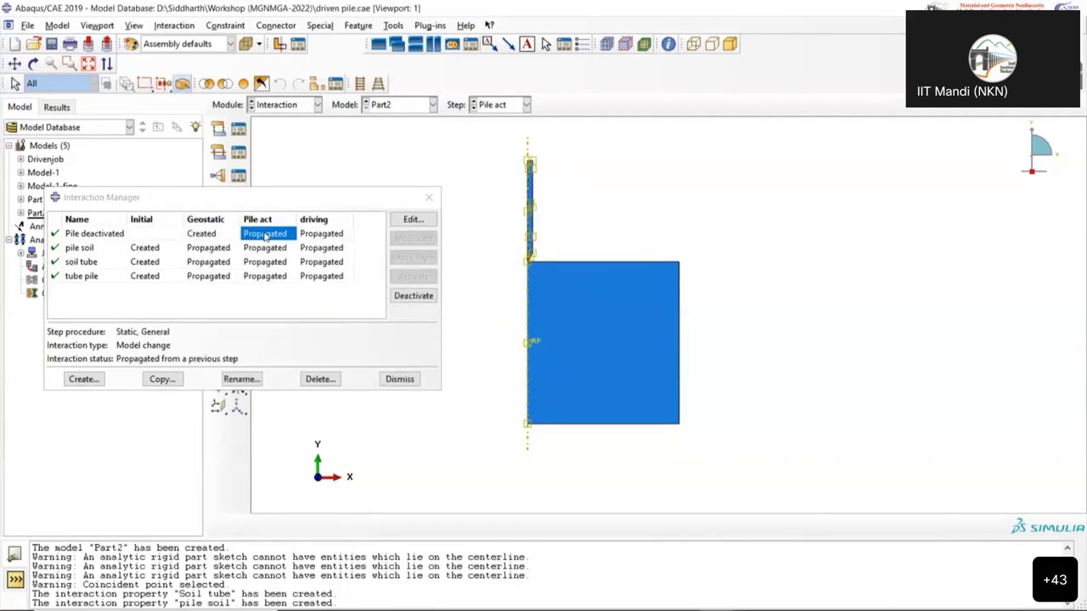
click(328, 355)
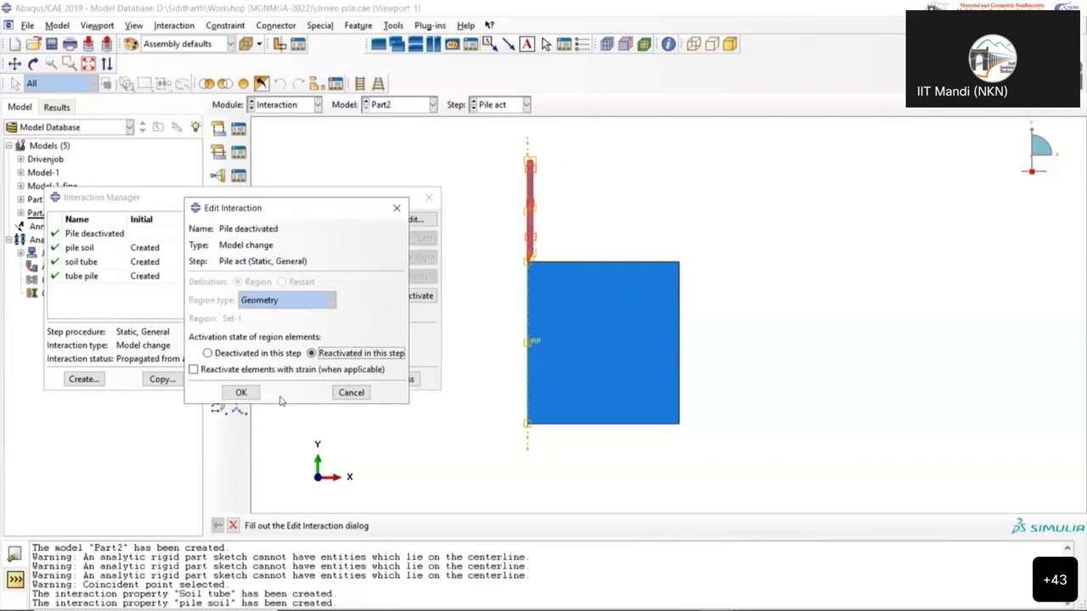
click(239, 393)
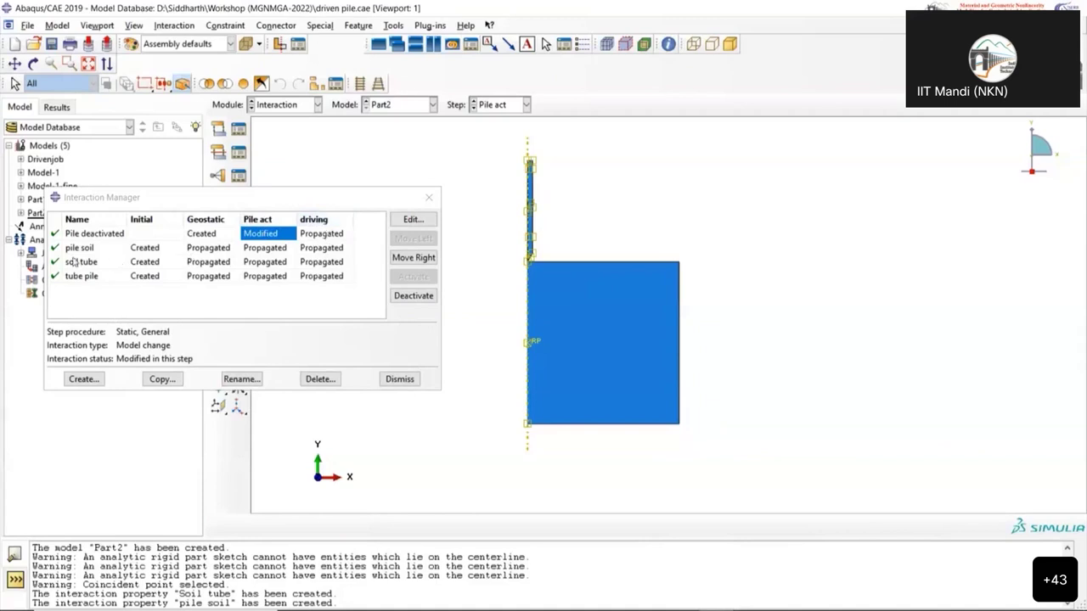
Assign the pile soil contact property to the pile soil interaction
double_click(157, 248)
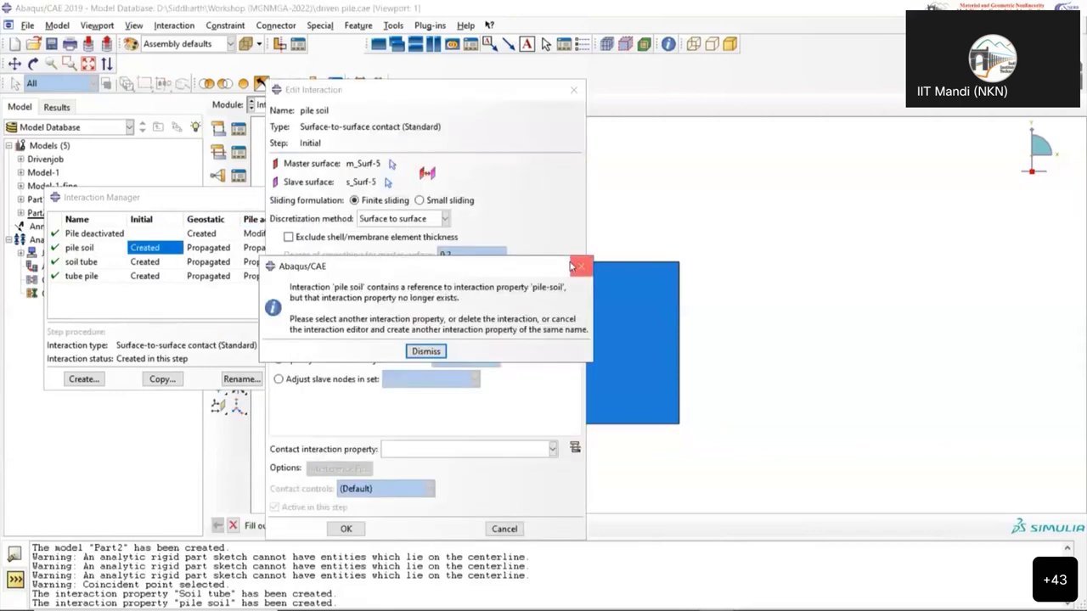
key(Return)
click(475, 450)
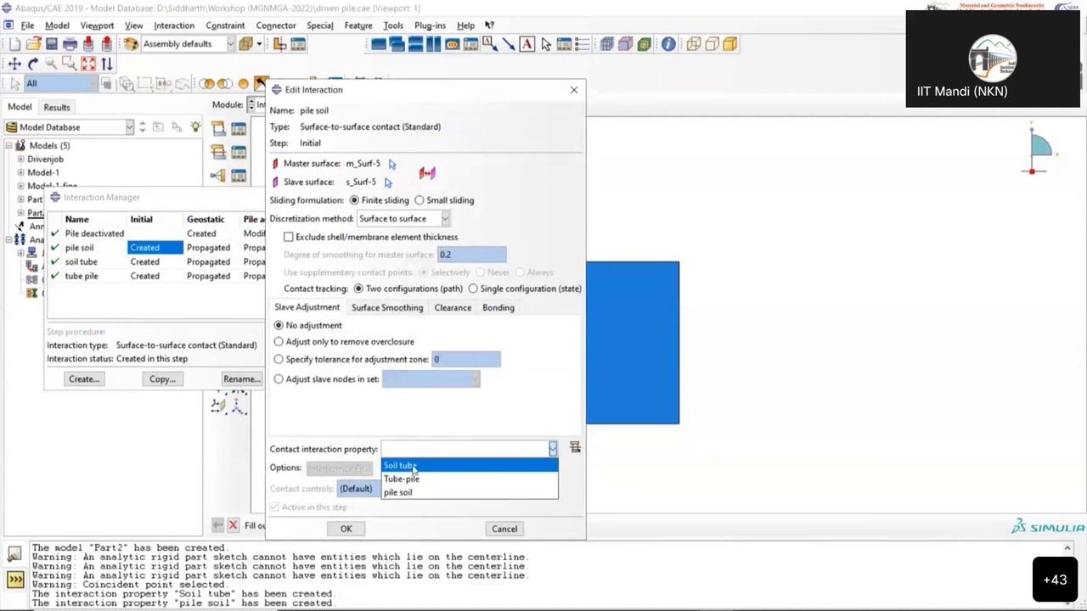
click(416, 492)
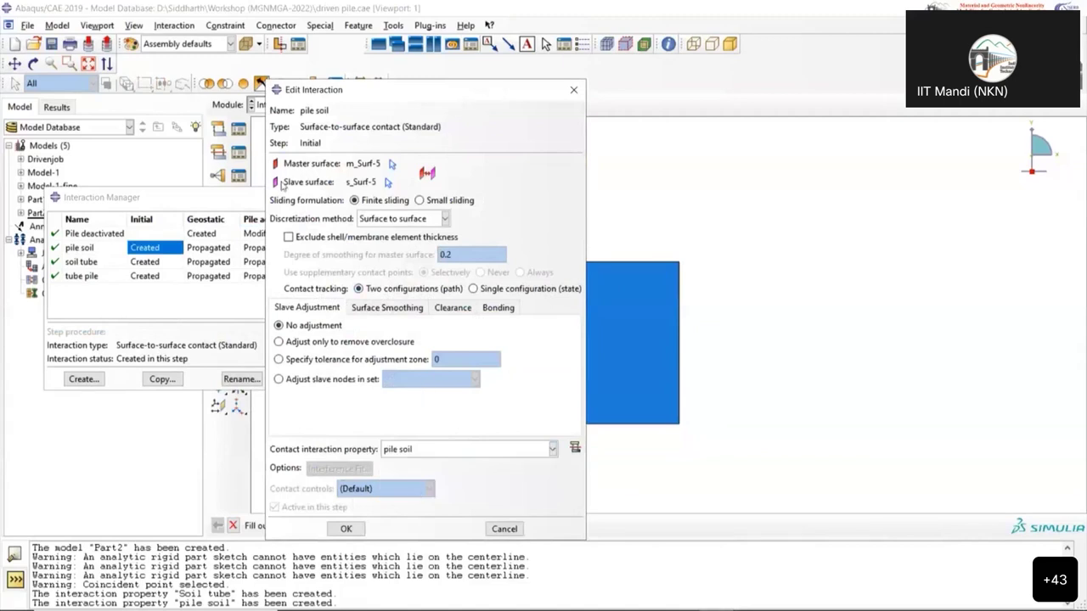
drag(421, 89, 212, 175)
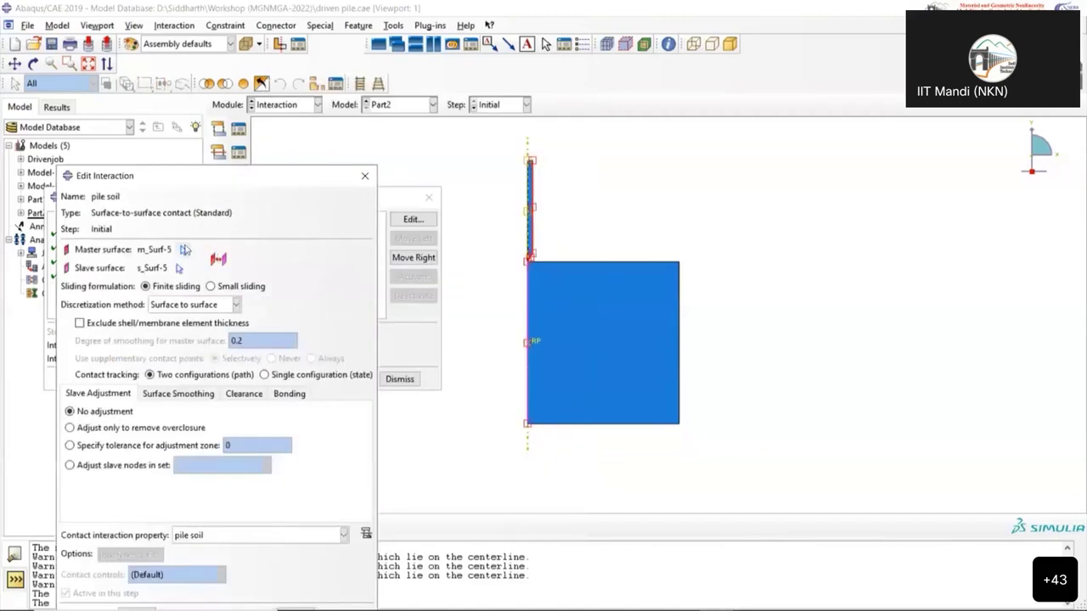
scroll(530, 216, up, 3)
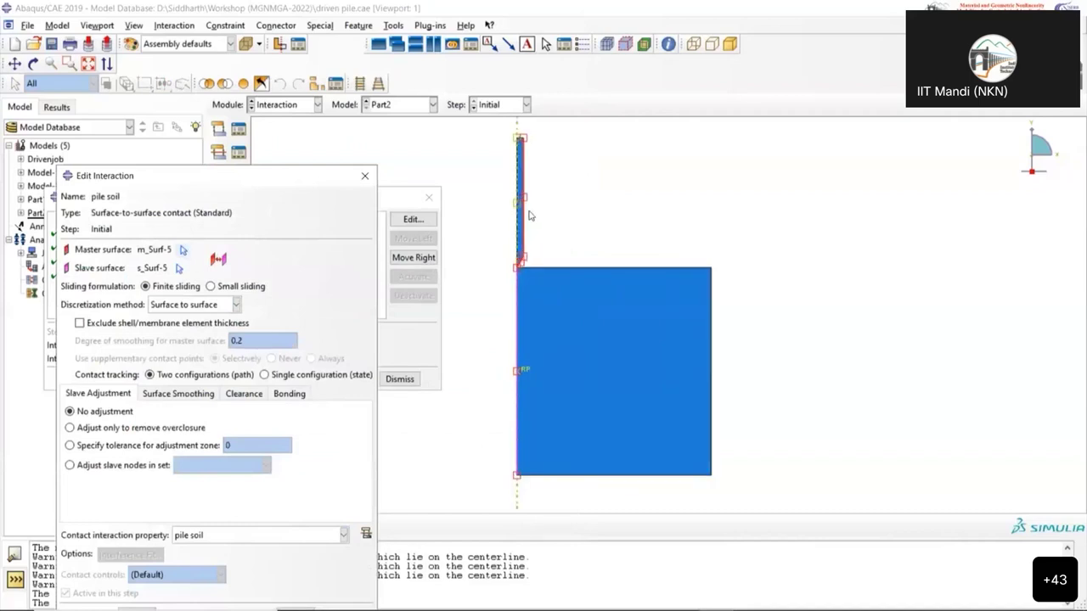
scroll(525, 242, up, 1)
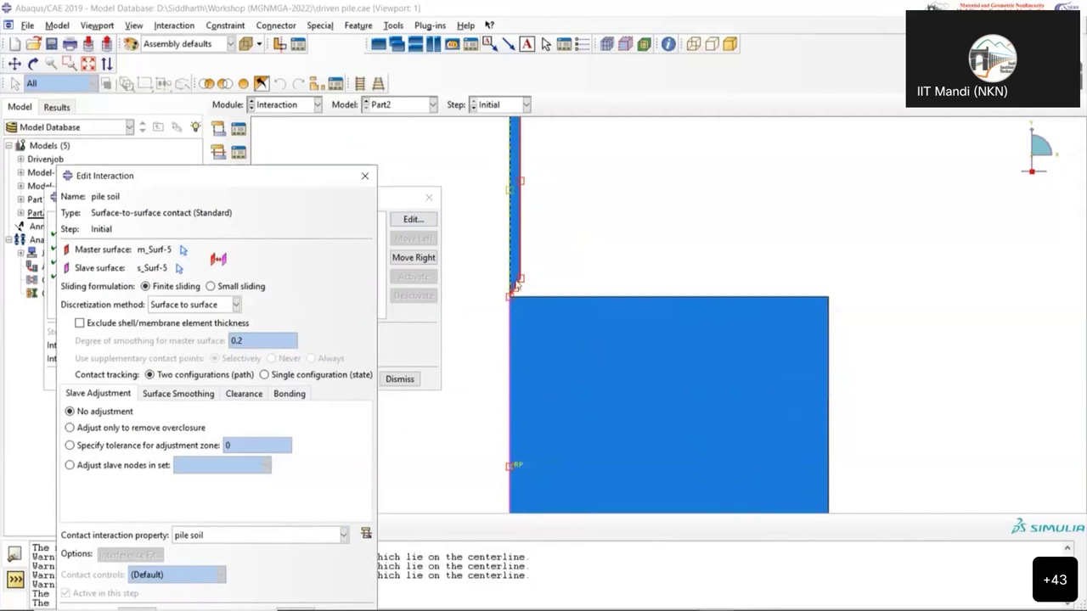
scroll(466, 298, down, 2)
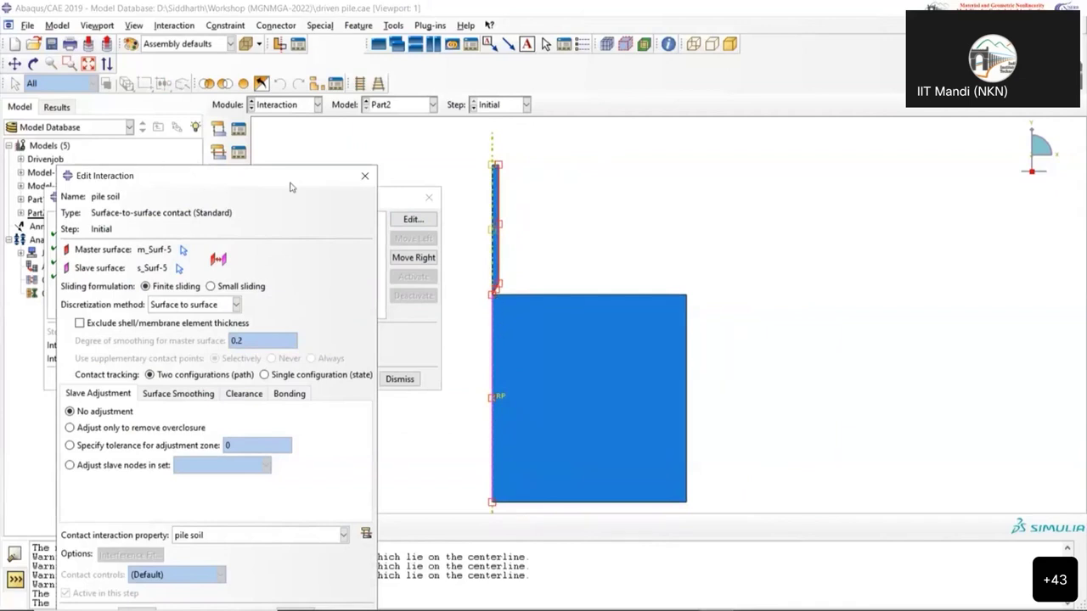
drag(290, 180, 376, 127)
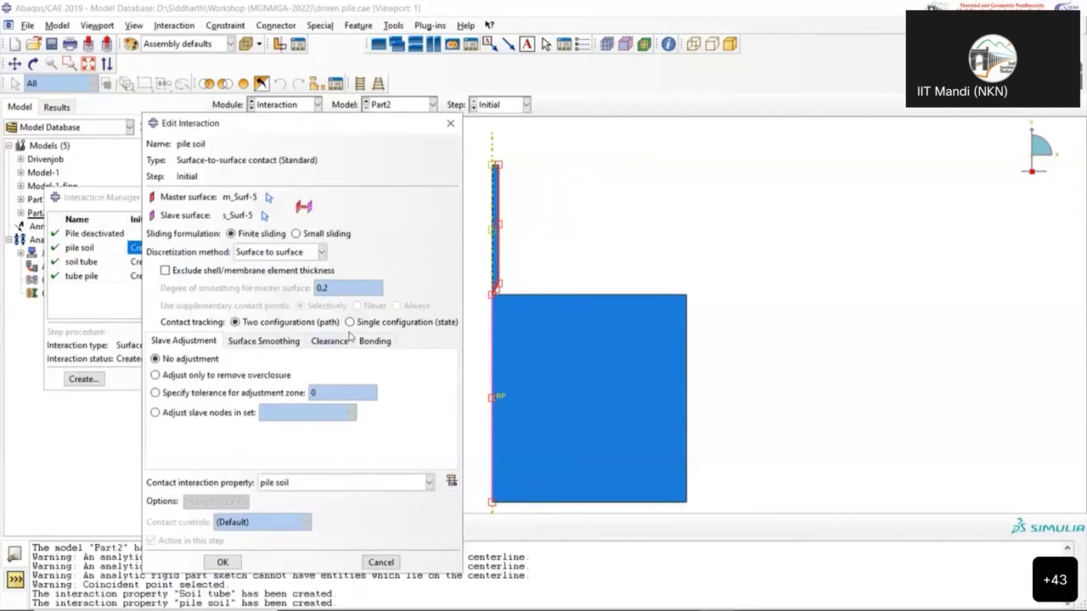
click(453, 126)
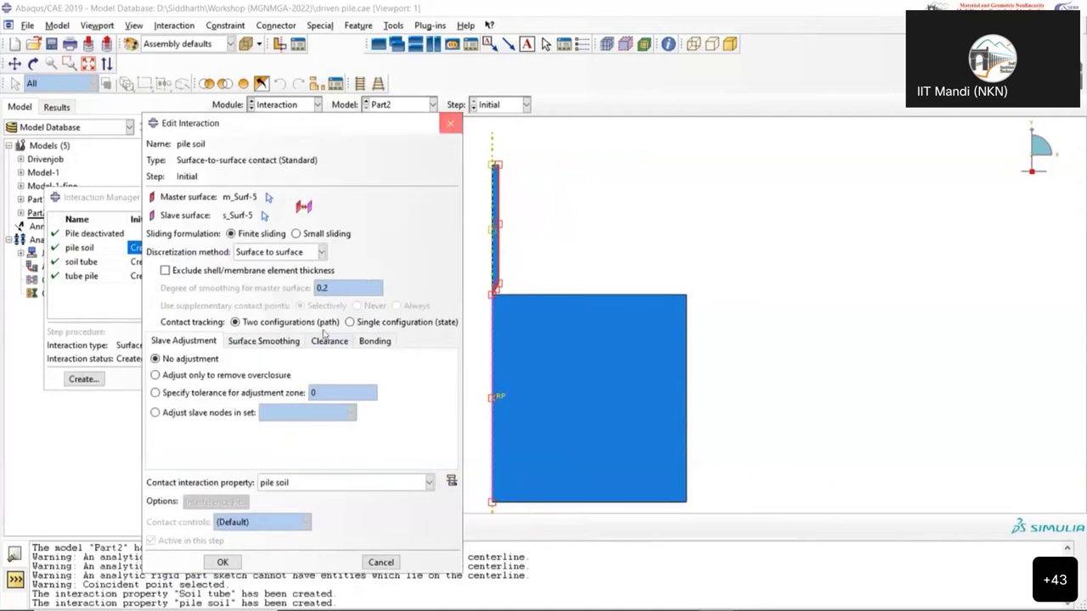
click(231, 368)
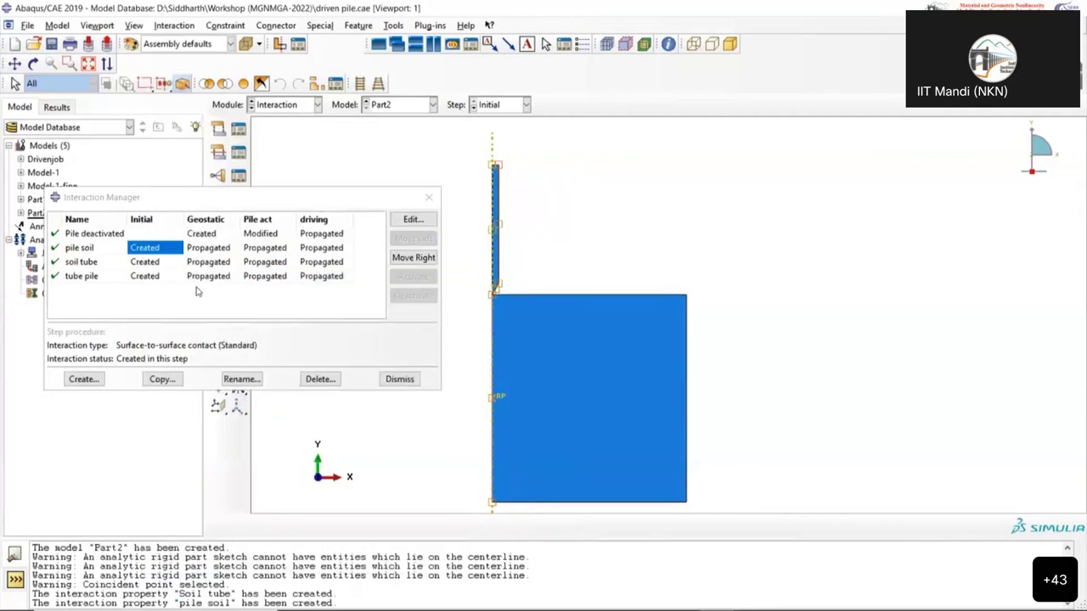
Assign the Soil tube contact property to the soil tube interaction
double_click(142, 265)
click(302, 384)
click(343, 482)
click(329, 500)
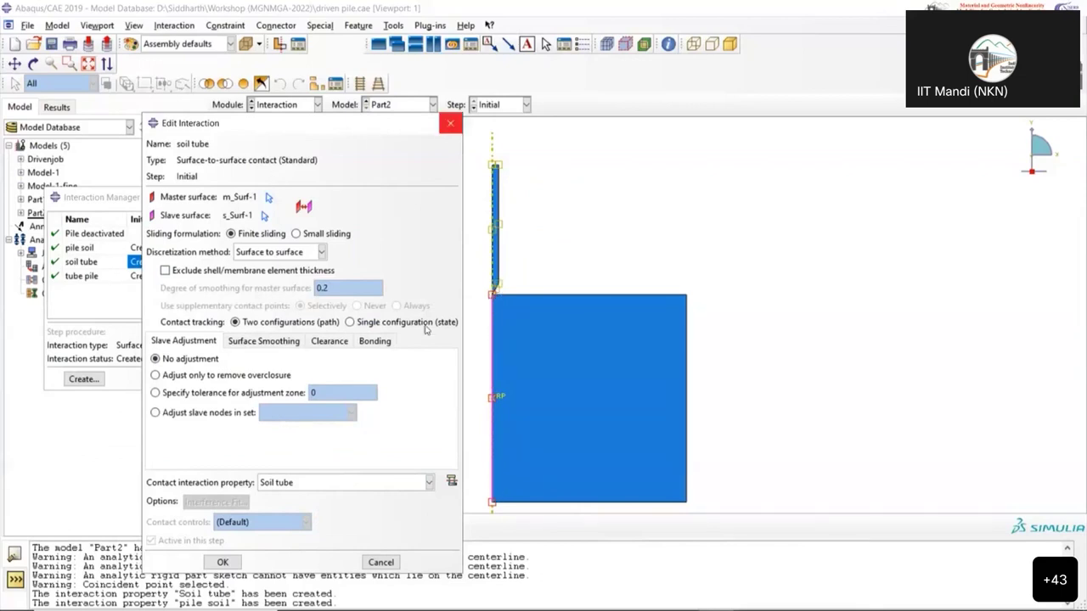
click(222, 563)
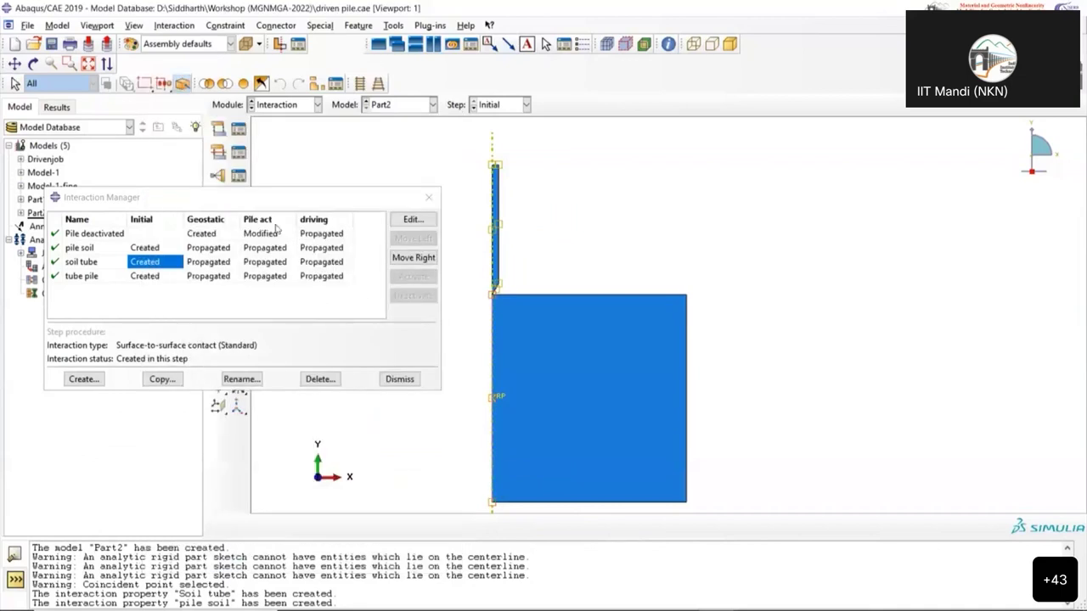
Confirm the tube pile interaction uses the Tube-pile contact property
double_click(145, 276)
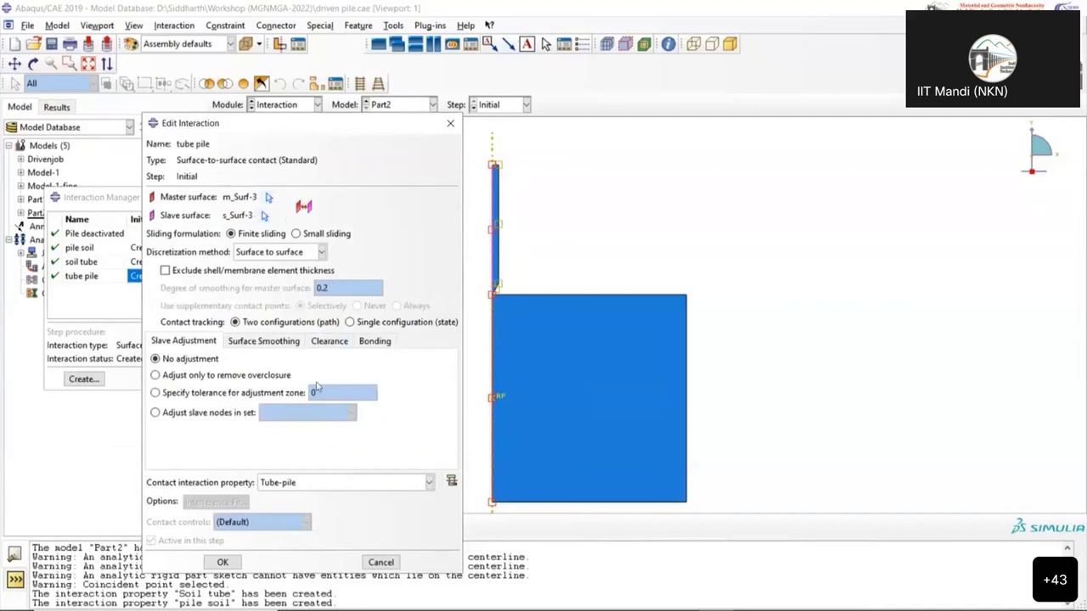
click(297, 483)
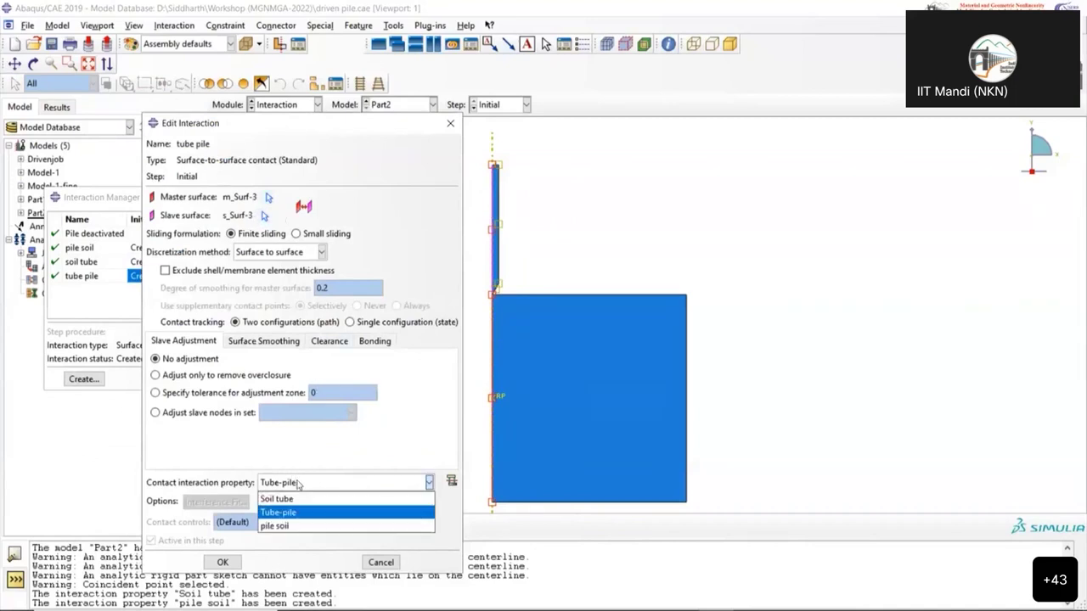
click(285, 514)
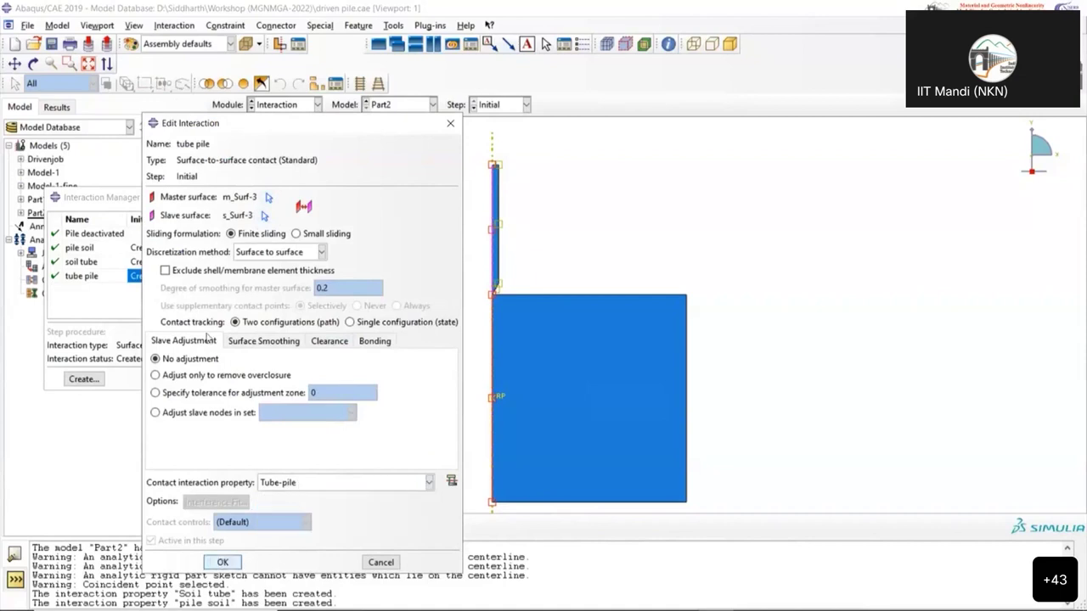
click(218, 563)
drag(338, 198, 381, 263)
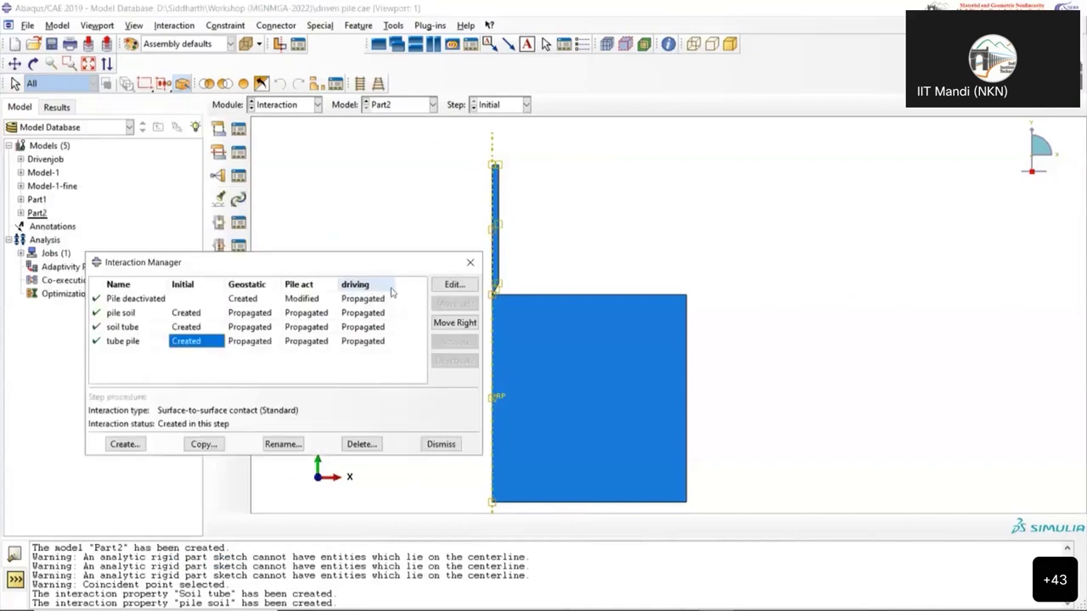
Close the Interaction Manager, switch to the Load module, and review the load list
click(474, 264)
click(277, 109)
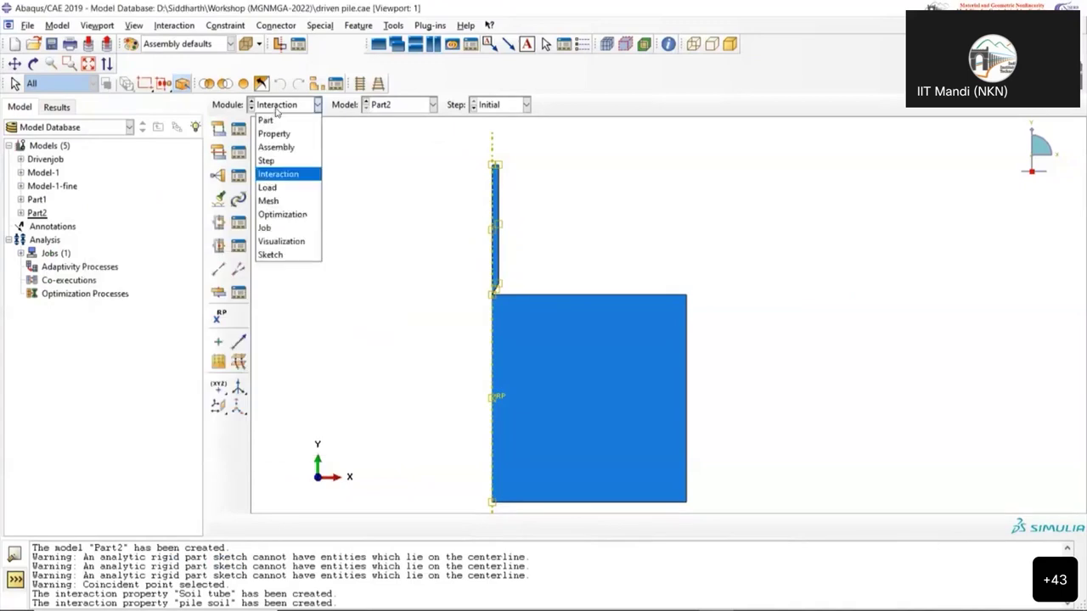
click(294, 189)
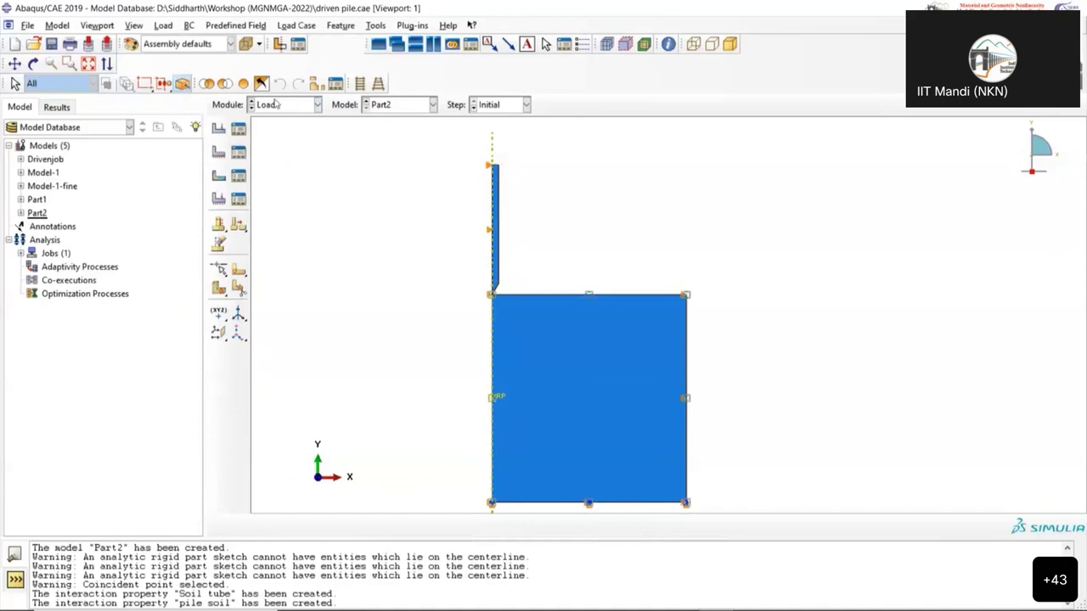
click(240, 129)
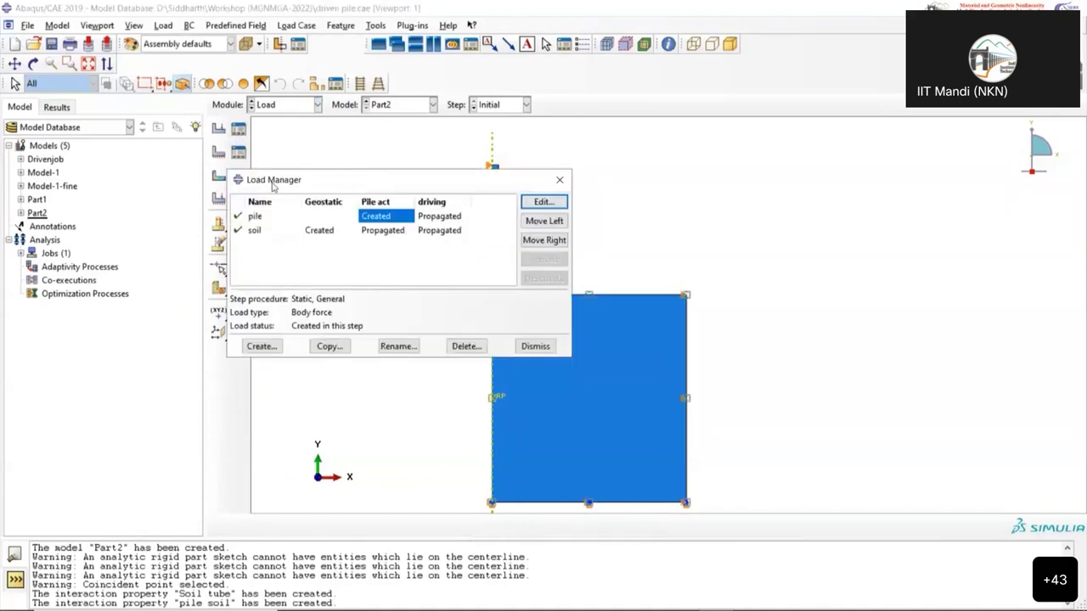
drag(273, 186, 187, 192)
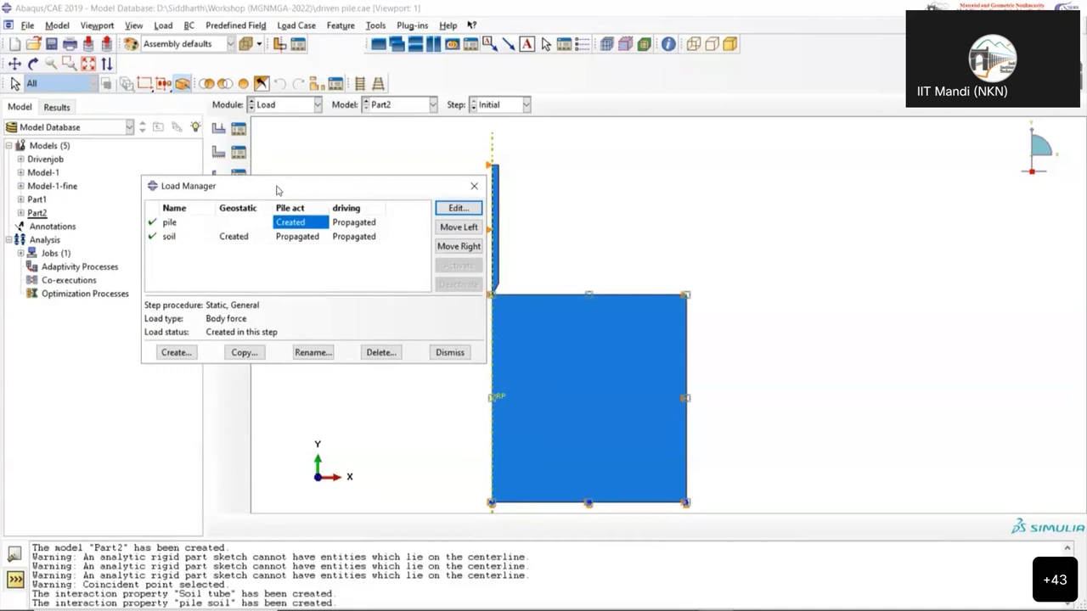
drag(245, 189, 204, 185)
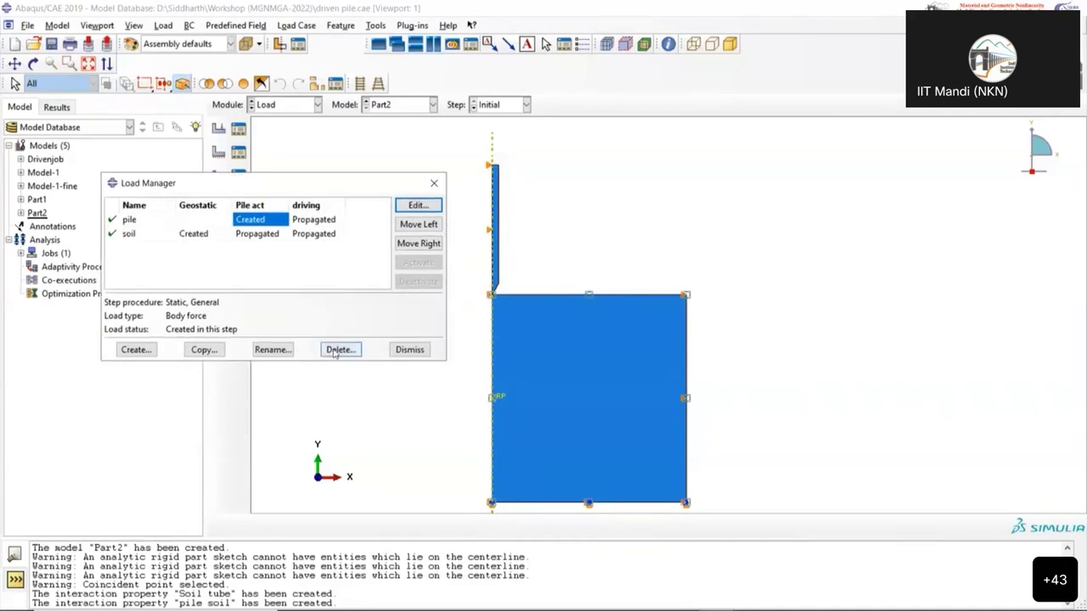
click(436, 184)
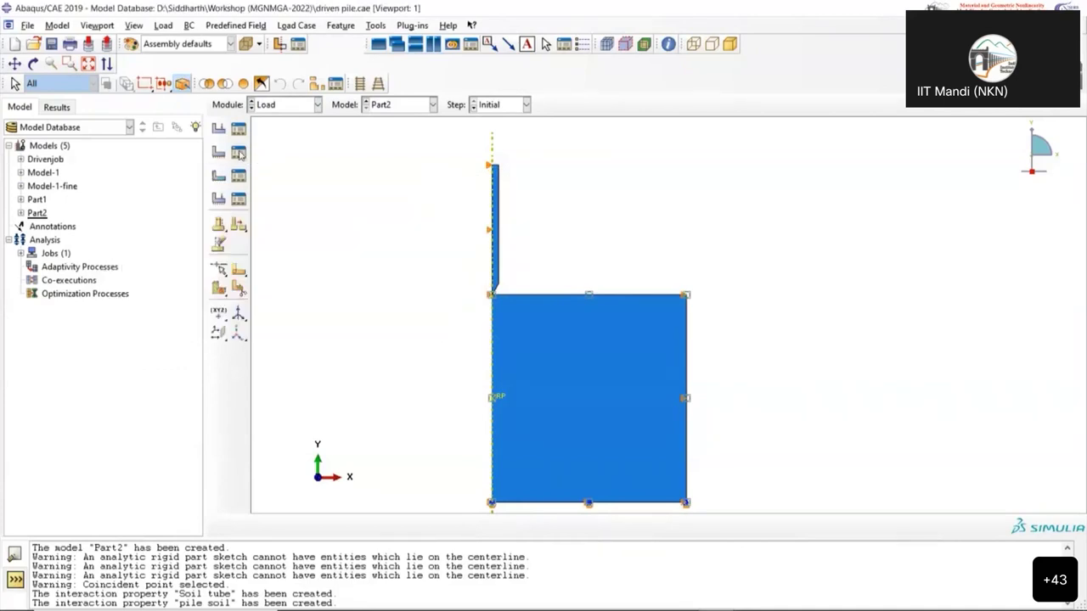
Review the bottom, pile left and right boundary conditions unchanged, then close the BC Manager
click(238, 152)
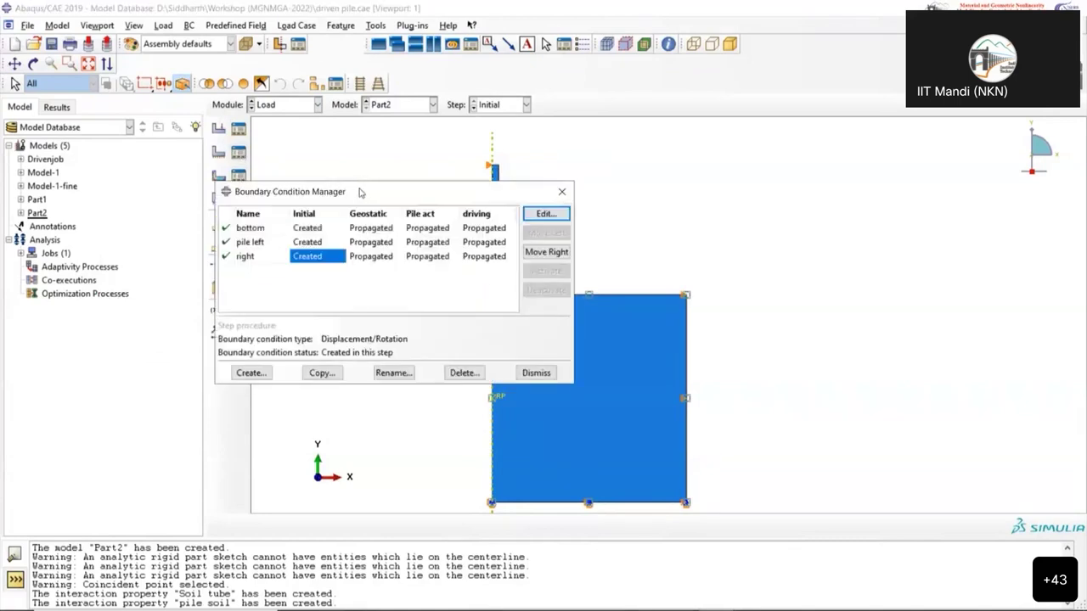
drag(359, 192, 320, 177)
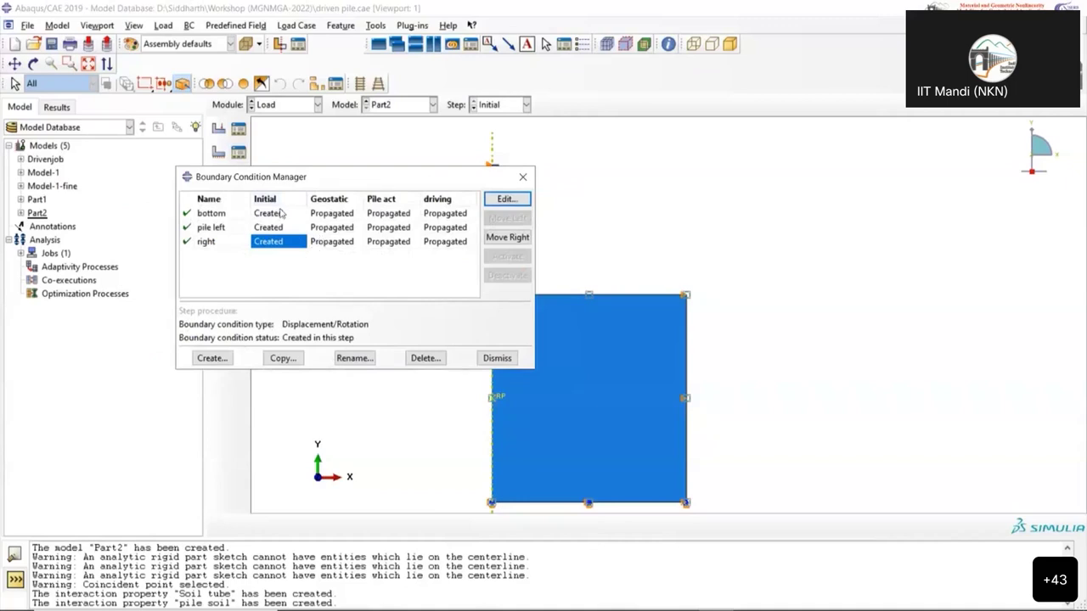
double_click(282, 215)
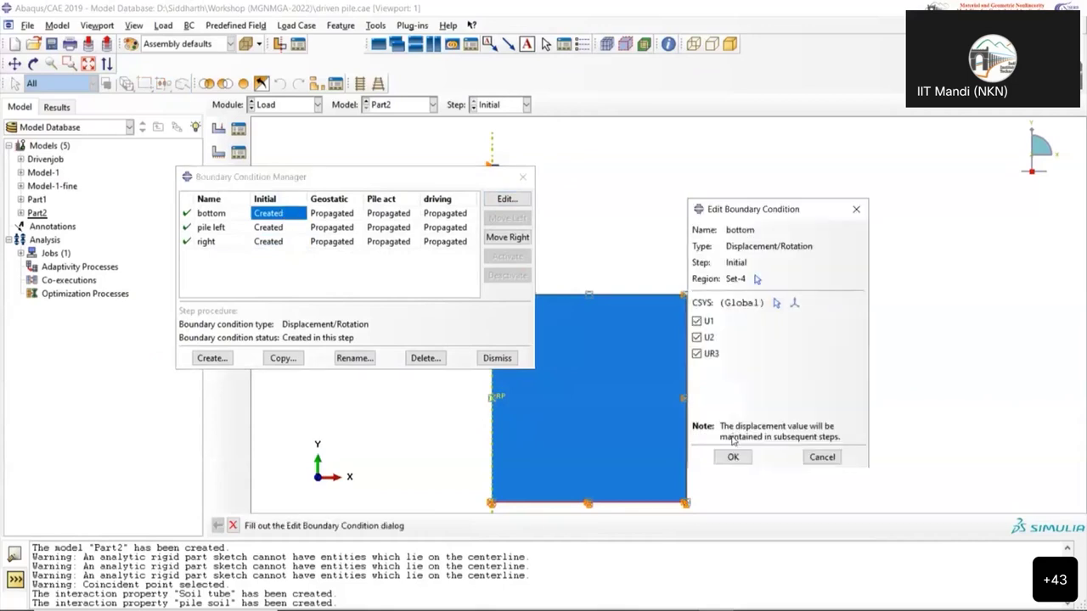
click(733, 456)
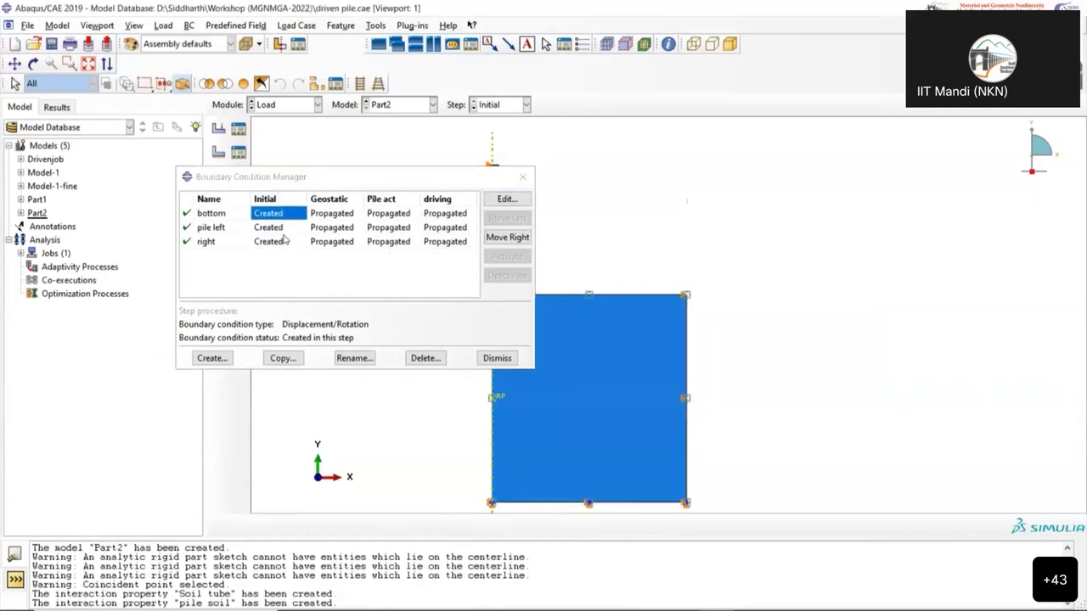
double_click(280, 227)
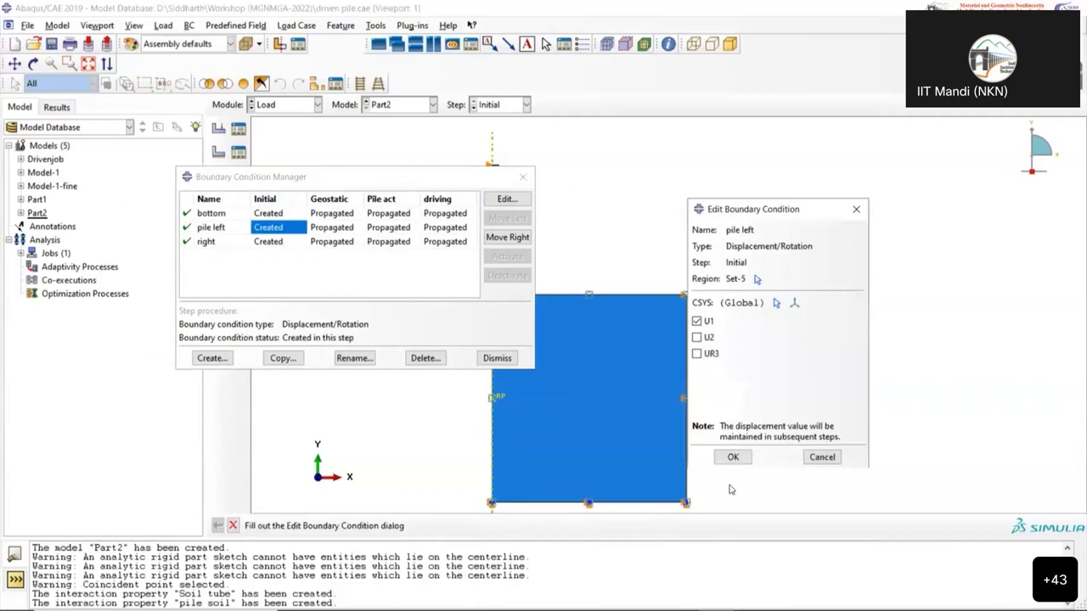
click(733, 458)
double_click(270, 242)
click(733, 457)
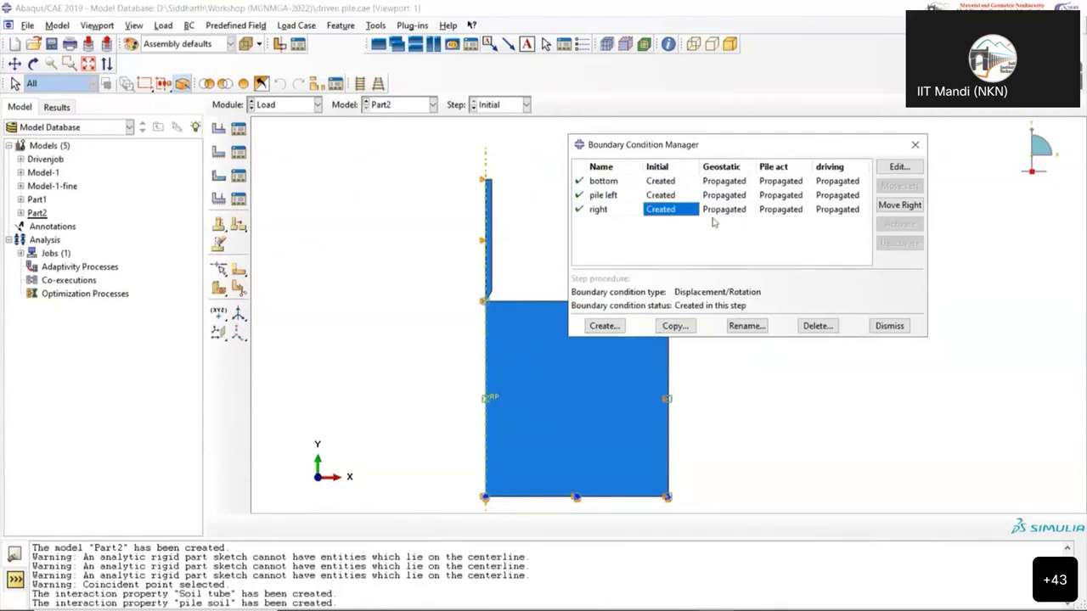
click(916, 149)
click(374, 25)
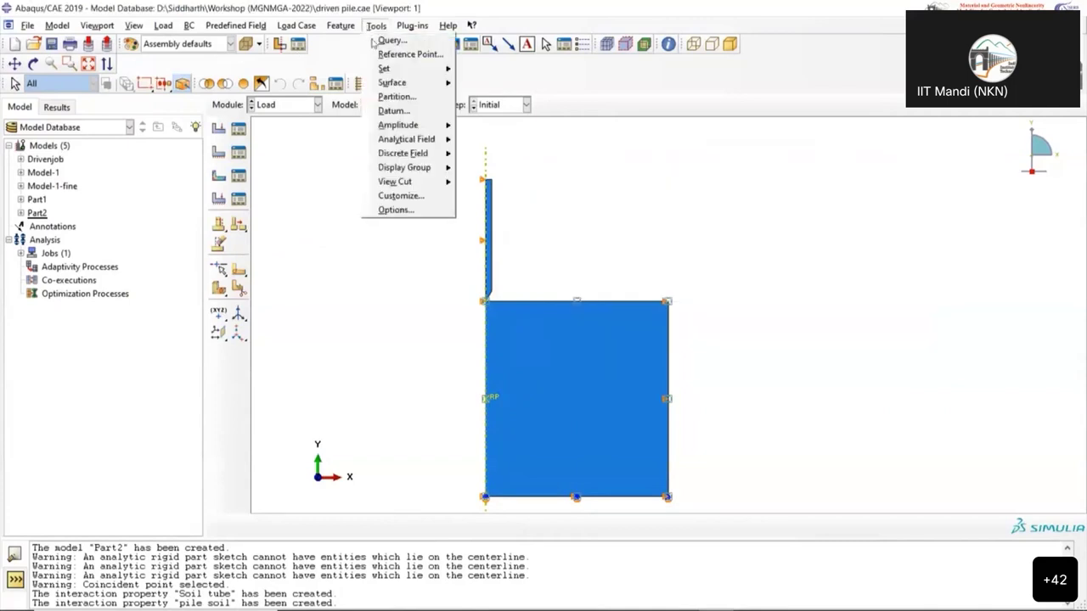
Browse the Tools menu while visiting the Property and Part modules for the Pile
mouse_move(418, 68)
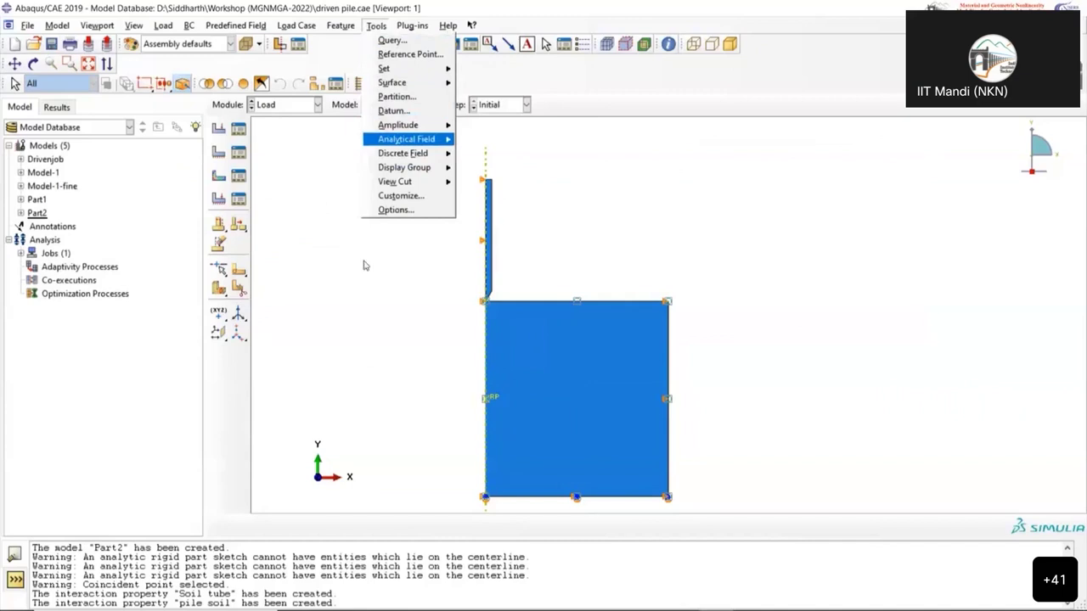
key(Down)
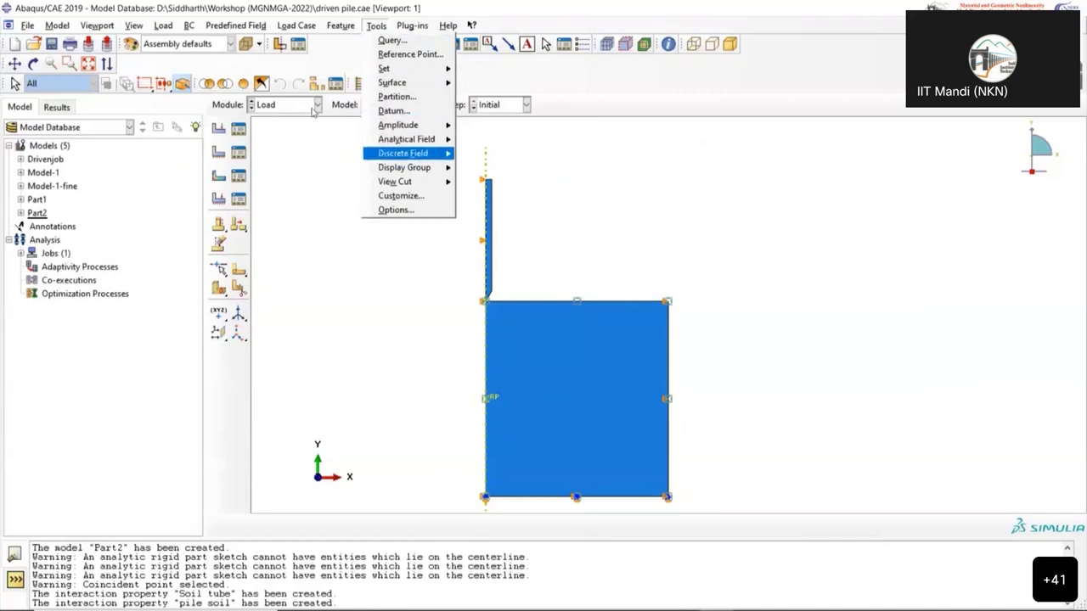
click(319, 105)
click(317, 105)
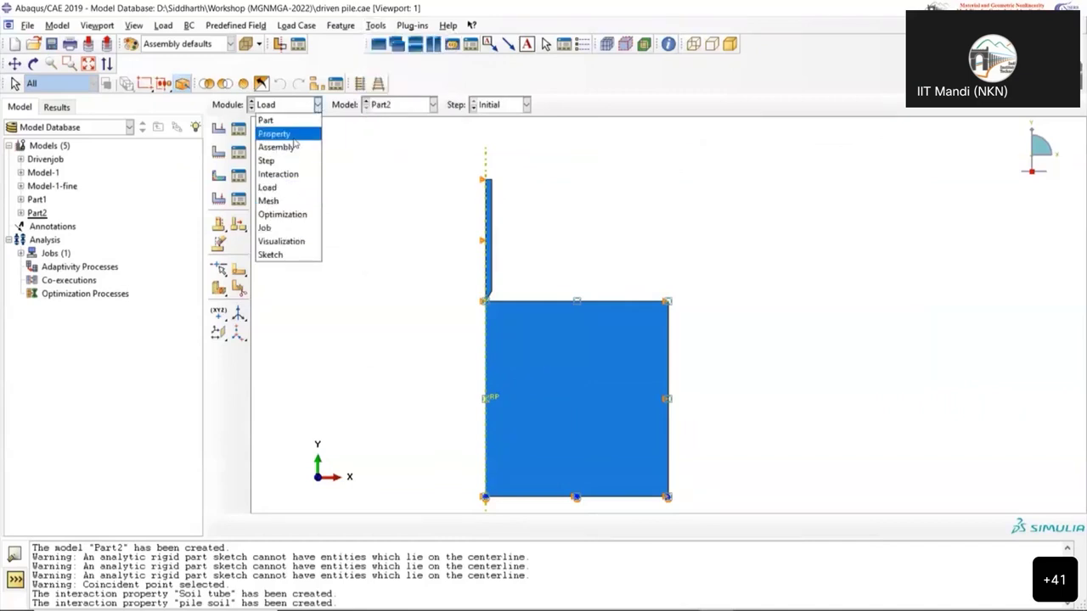
click(299, 138)
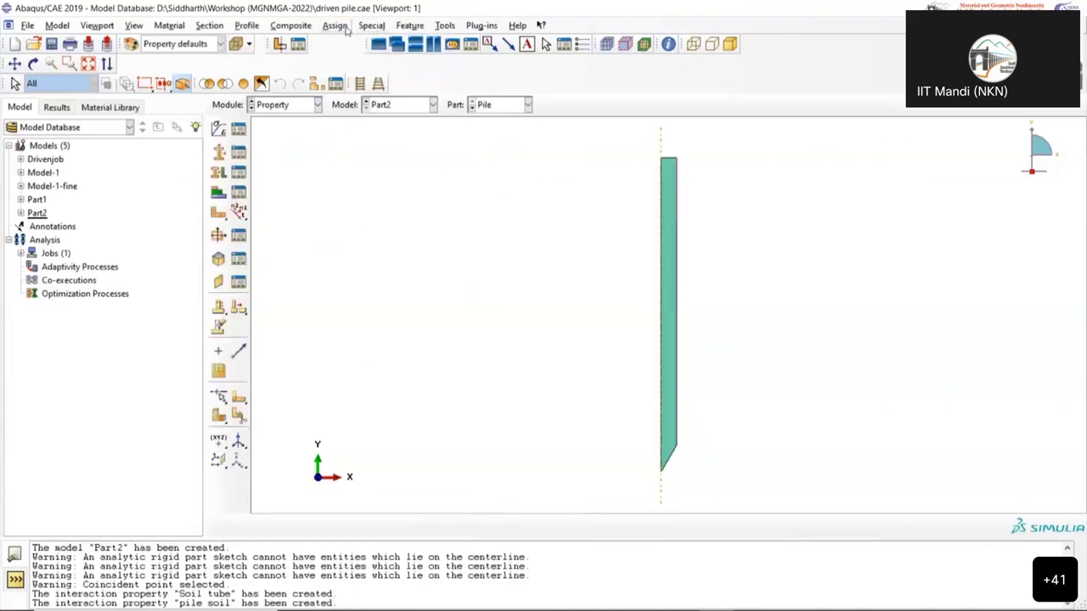
click(444, 27)
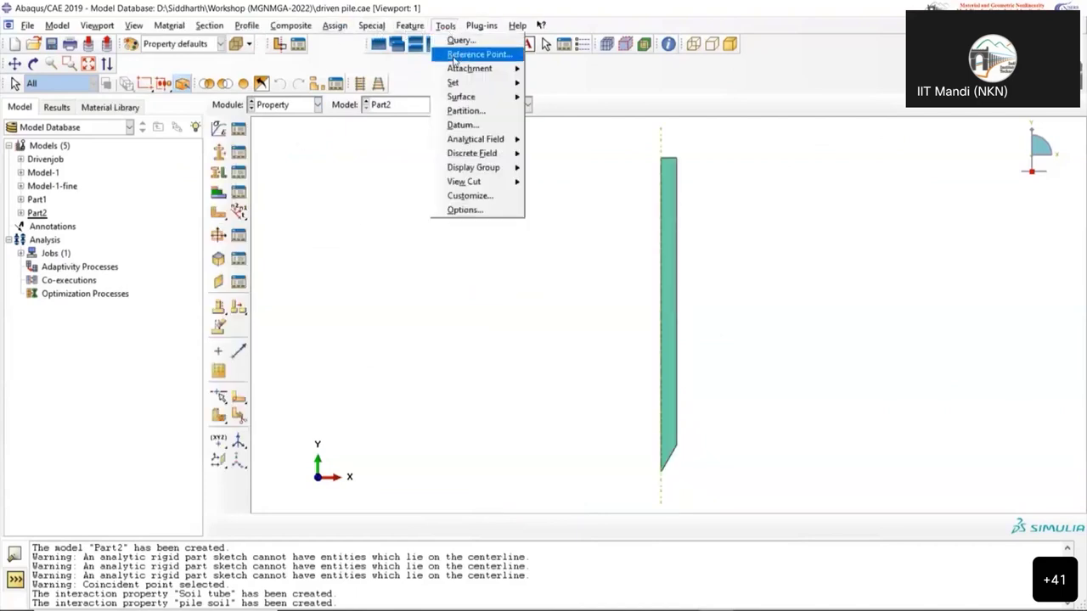
click(335, 184)
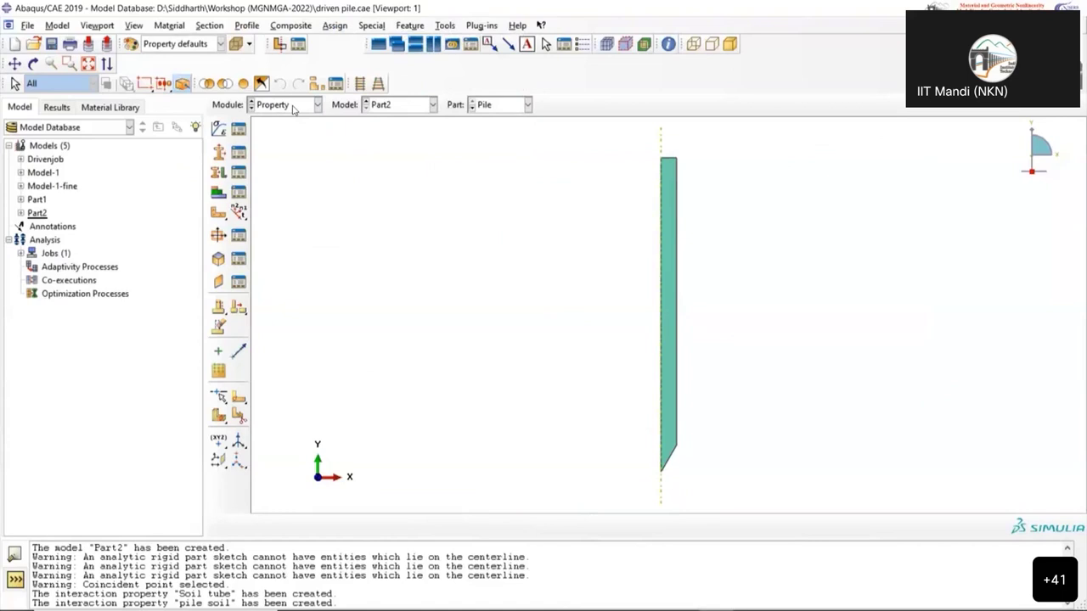
click(296, 105)
click(266, 120)
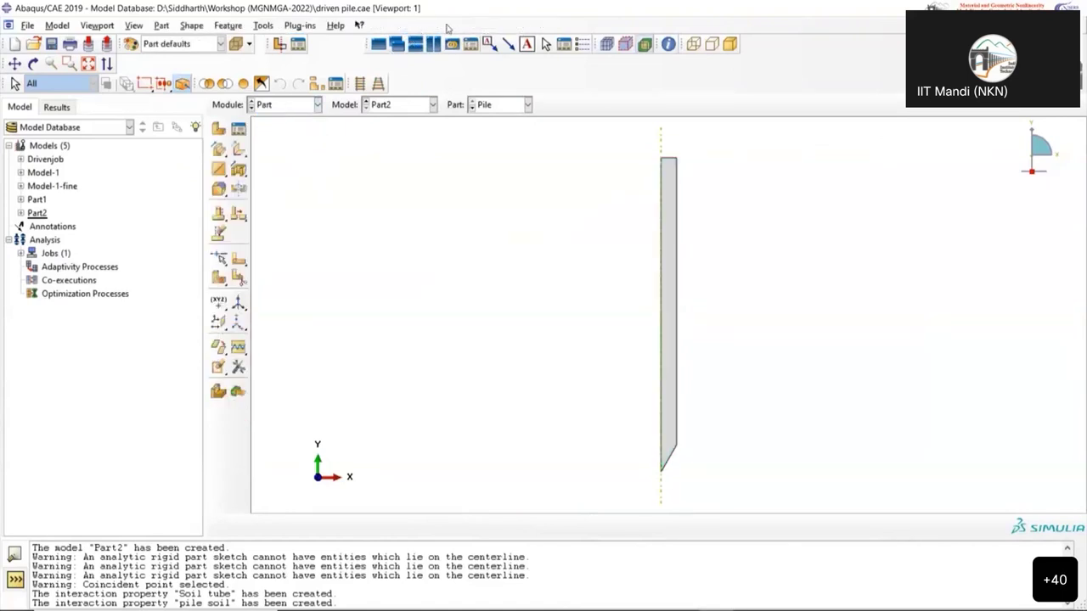
Return to the Load module and reopen the Boundary Condition Manager
click(263, 26)
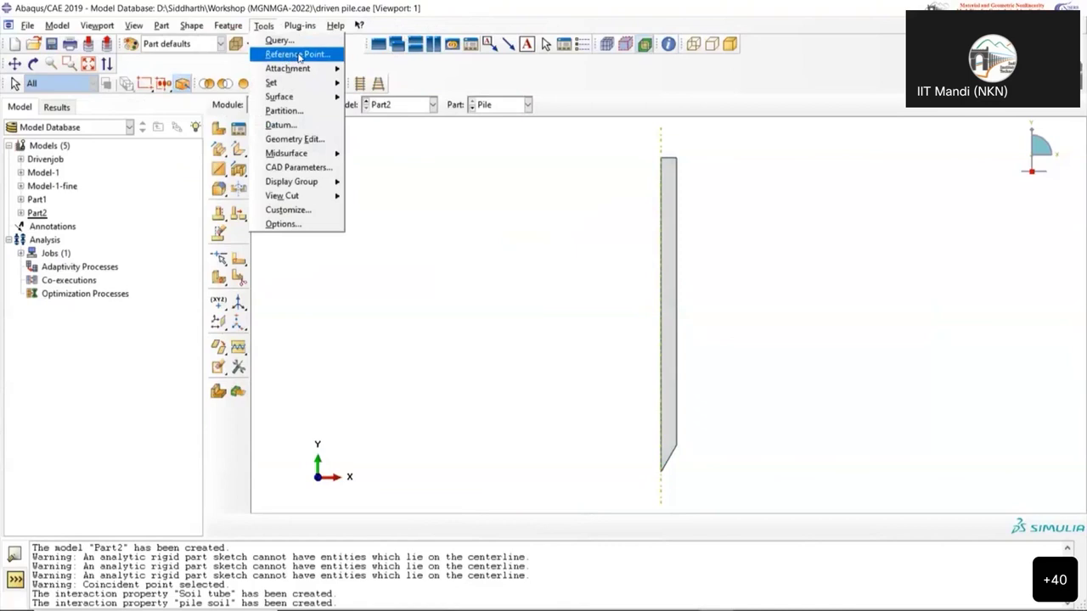
click(380, 194)
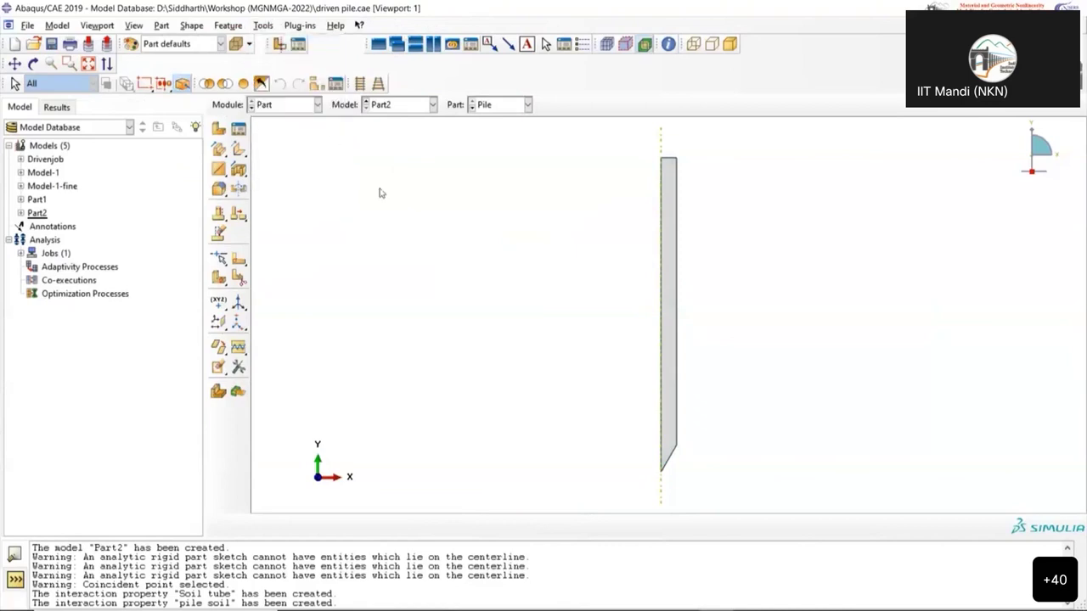
click(287, 104)
click(294, 188)
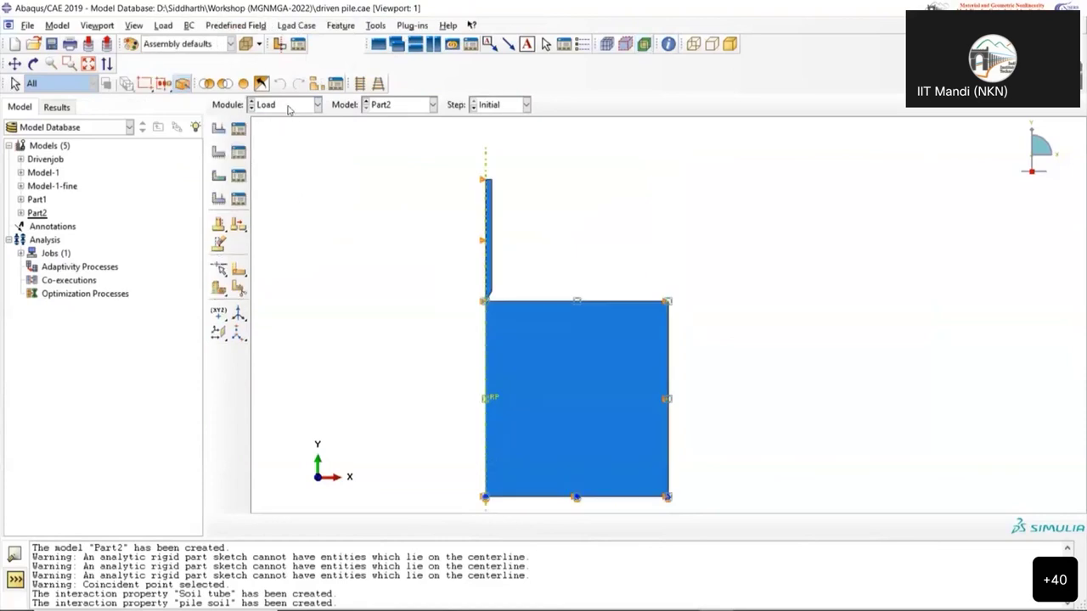
click(241, 153)
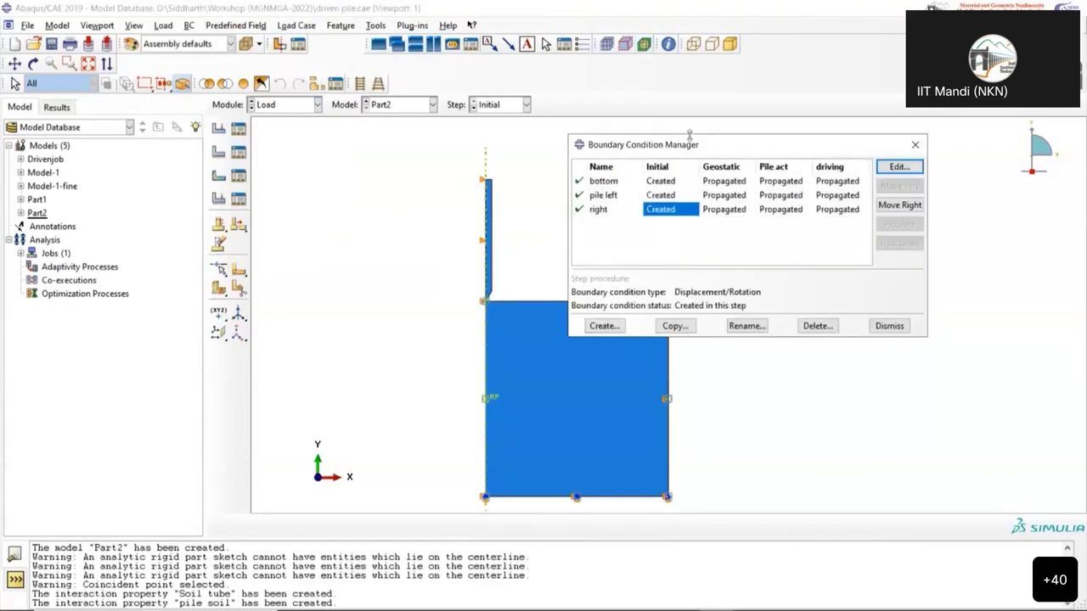
drag(687, 146, 361, 120)
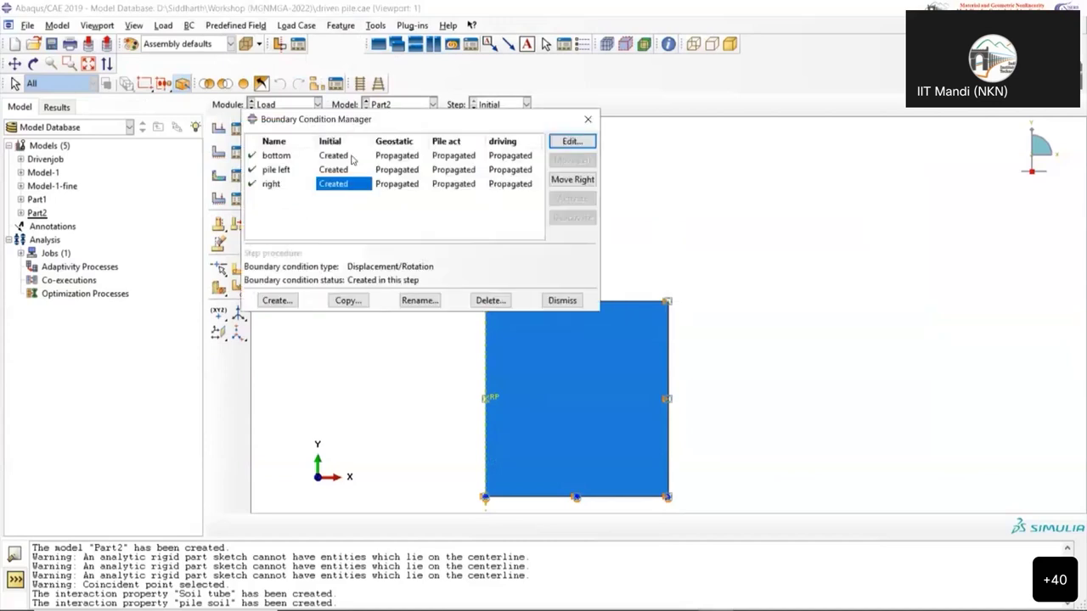
click(288, 301)
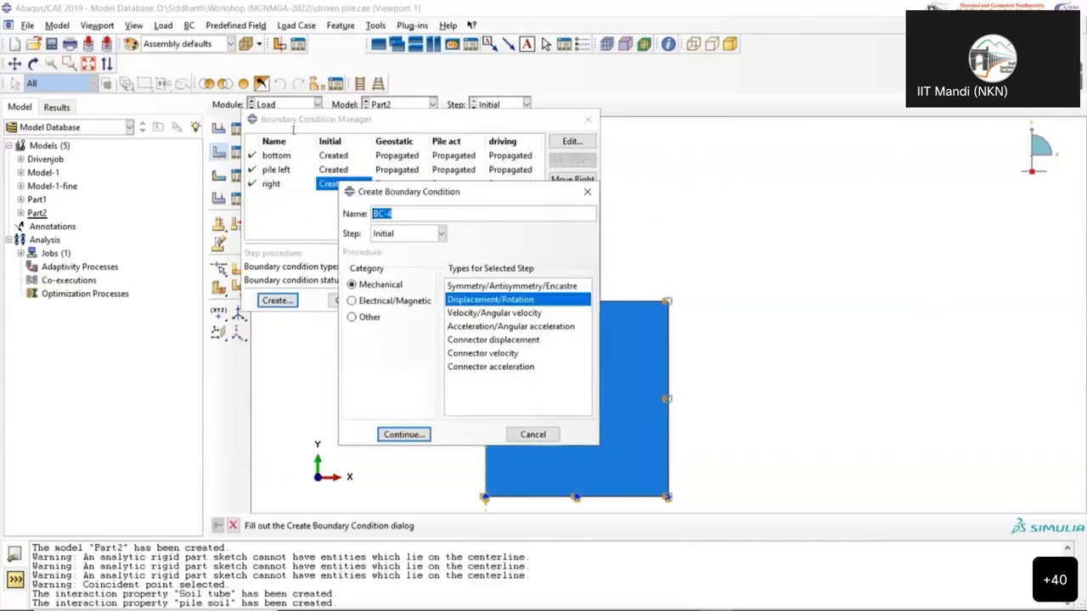
text(F)
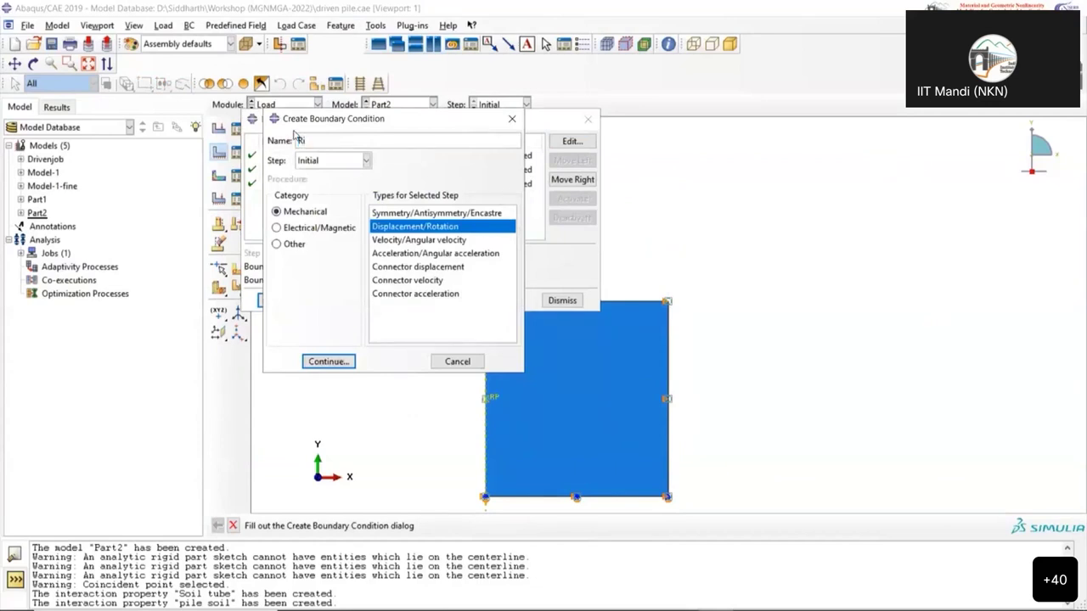
text(igid tube)
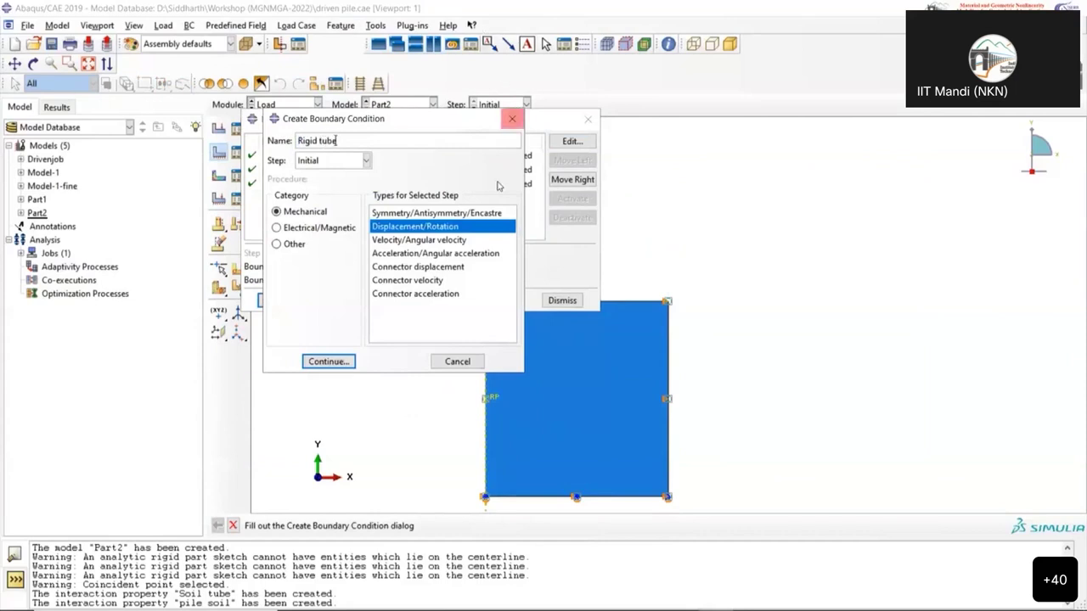
drag(470, 118, 370, 72)
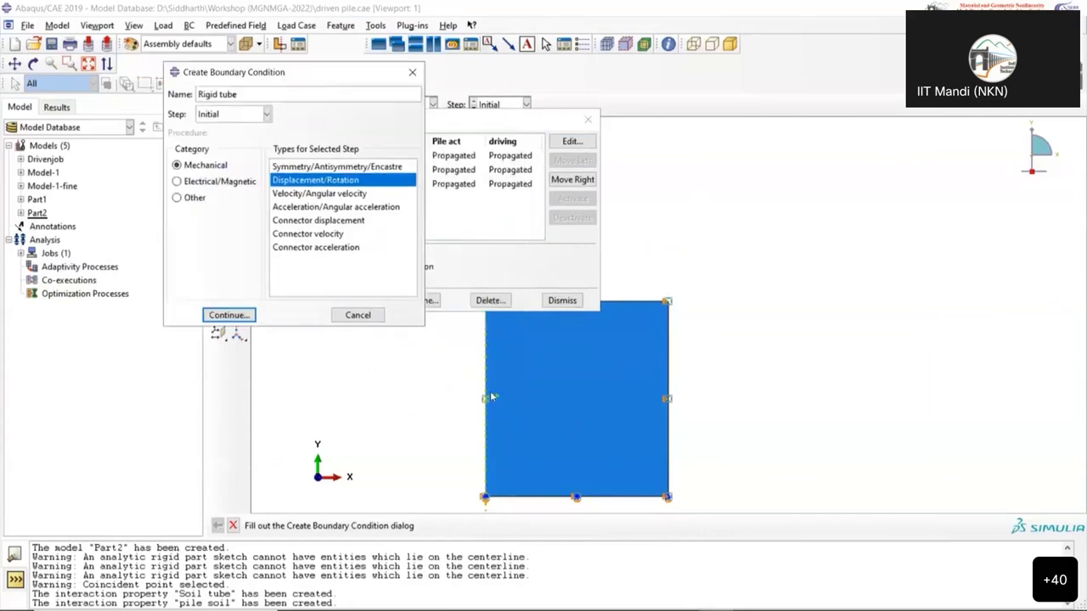
scroll(488, 399, up, 5)
scroll(485, 399, up, 1)
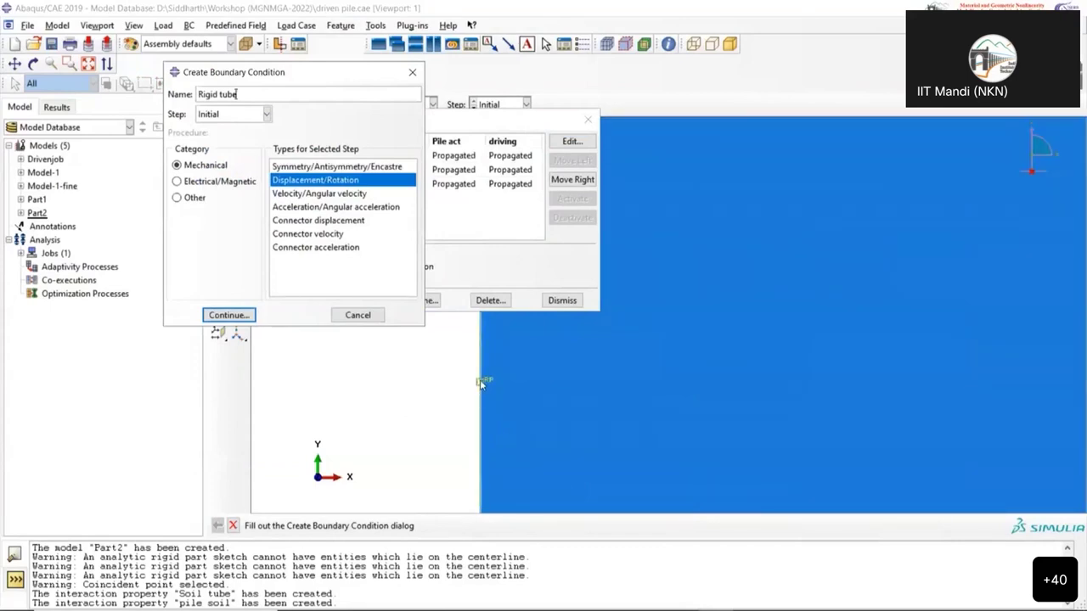
click(228, 316)
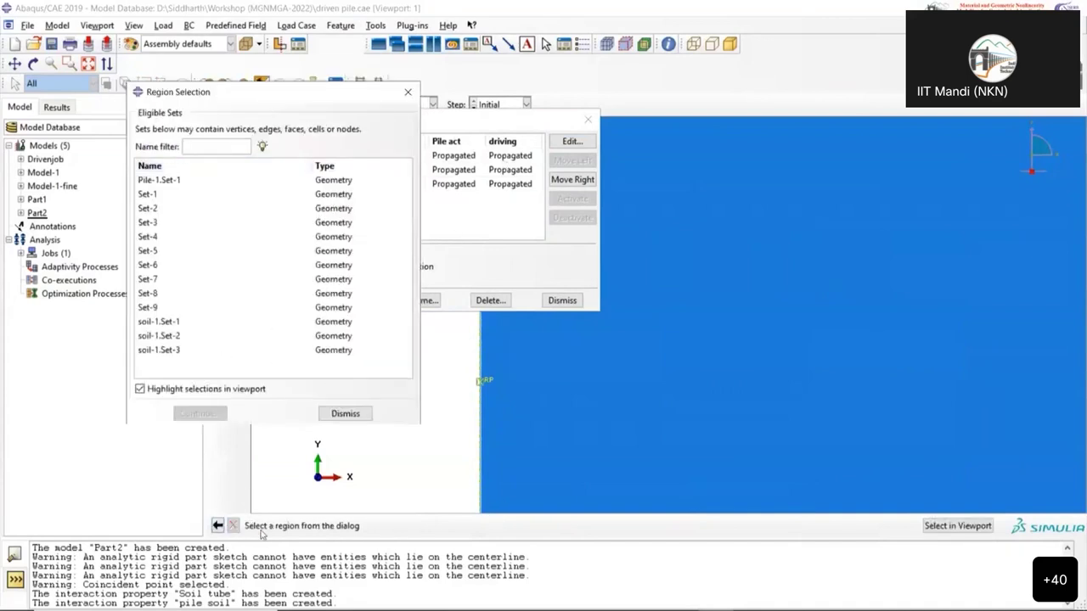
click(413, 93)
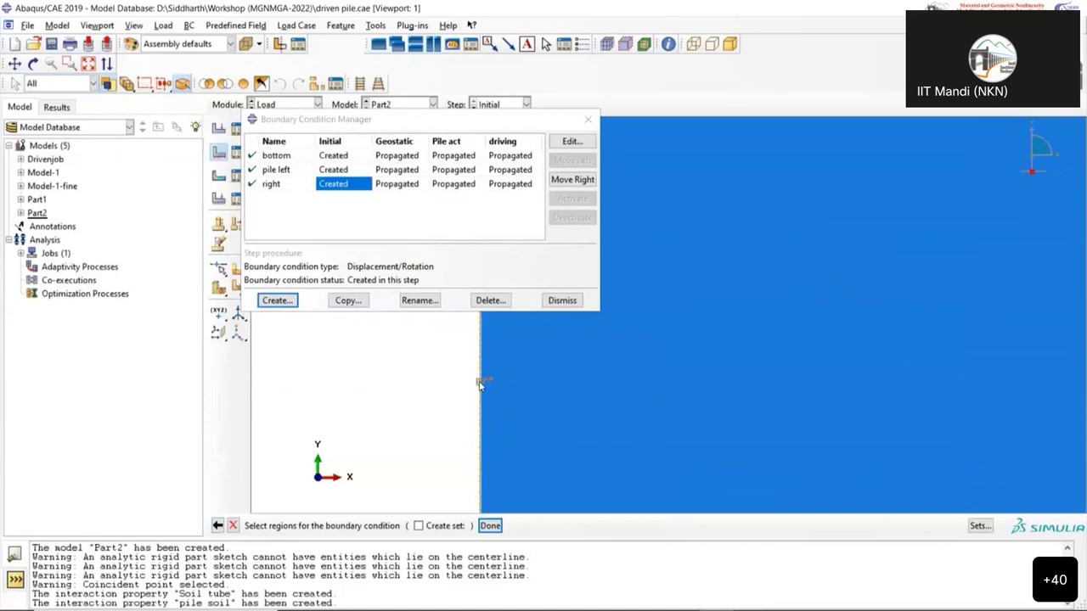
click(480, 492)
click(490, 525)
click(697, 319)
click(698, 335)
click(699, 352)
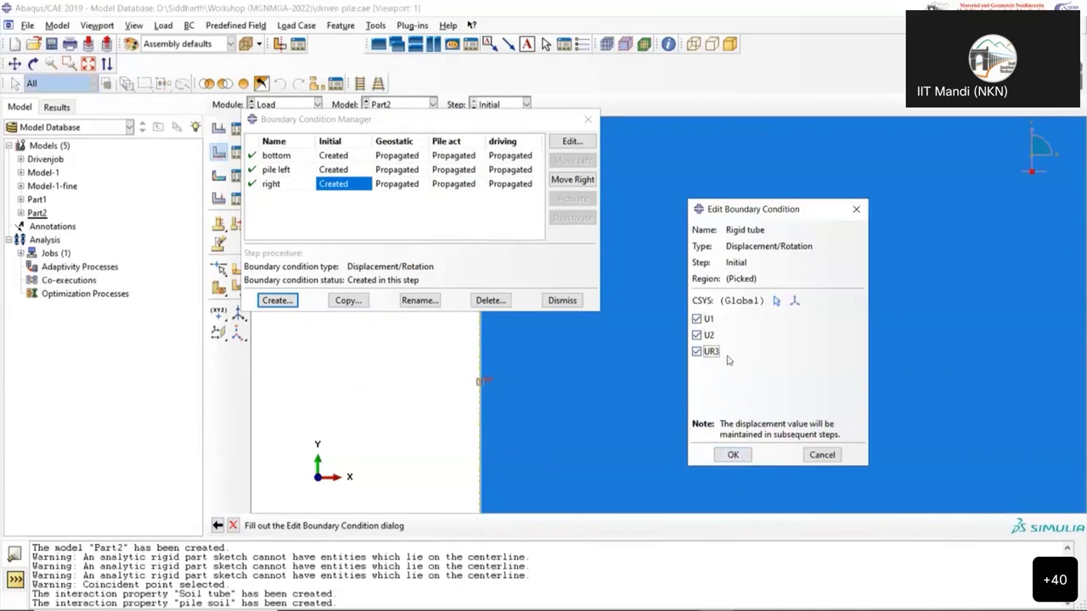
click(728, 455)
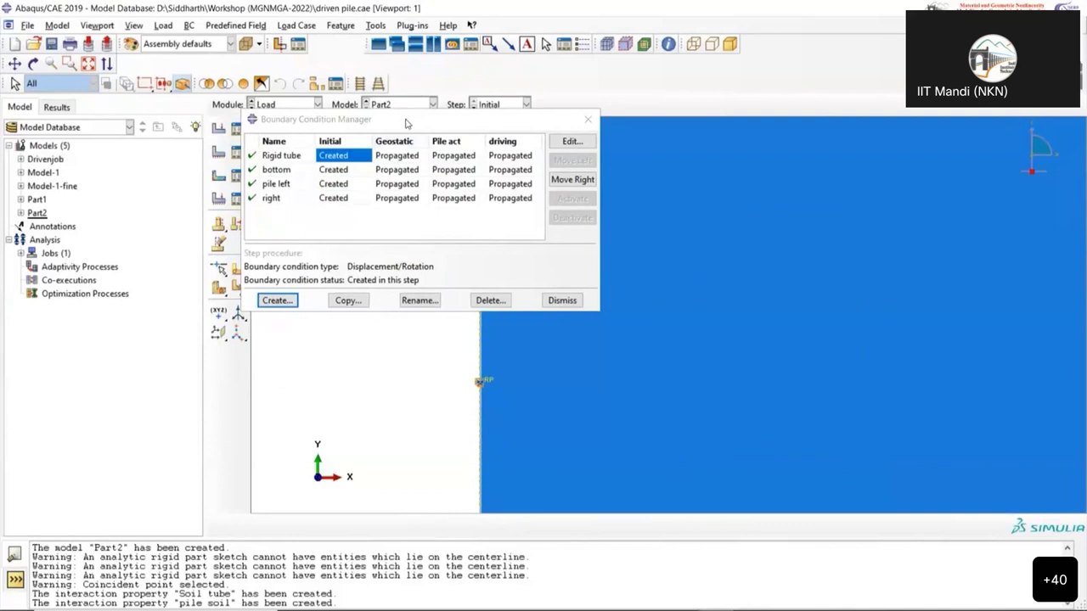
drag(406, 124, 493, 267)
scroll(446, 207, down, 3)
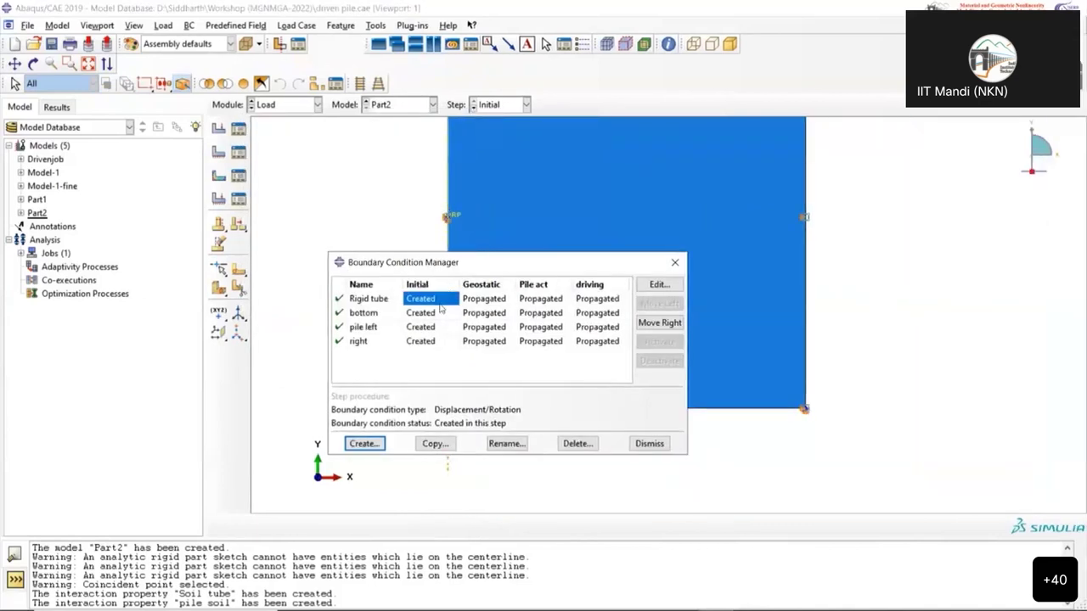
click(442, 302)
double_click(441, 302)
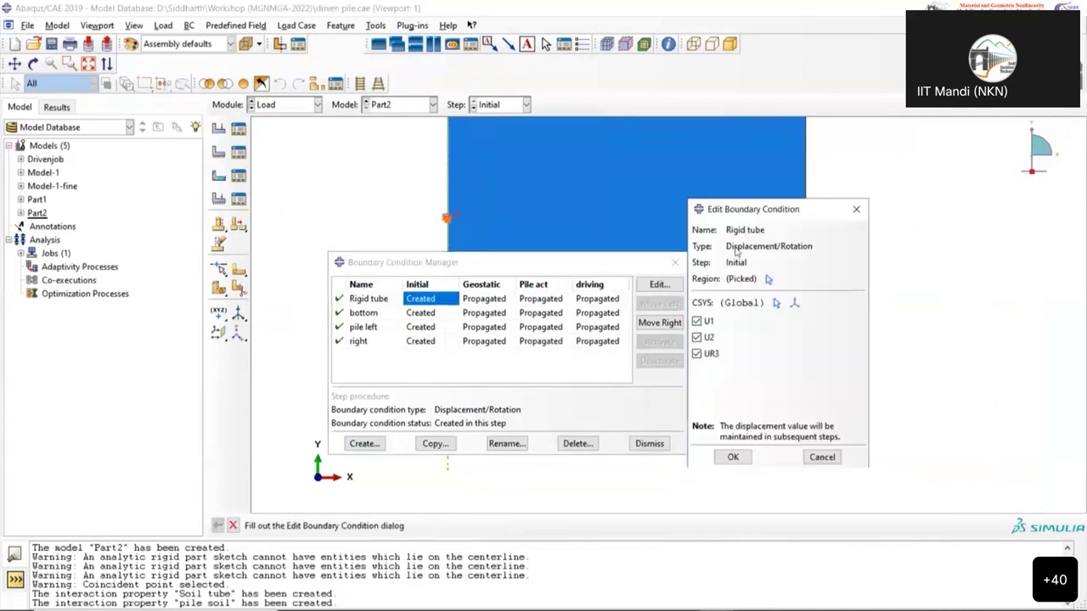
click(734, 457)
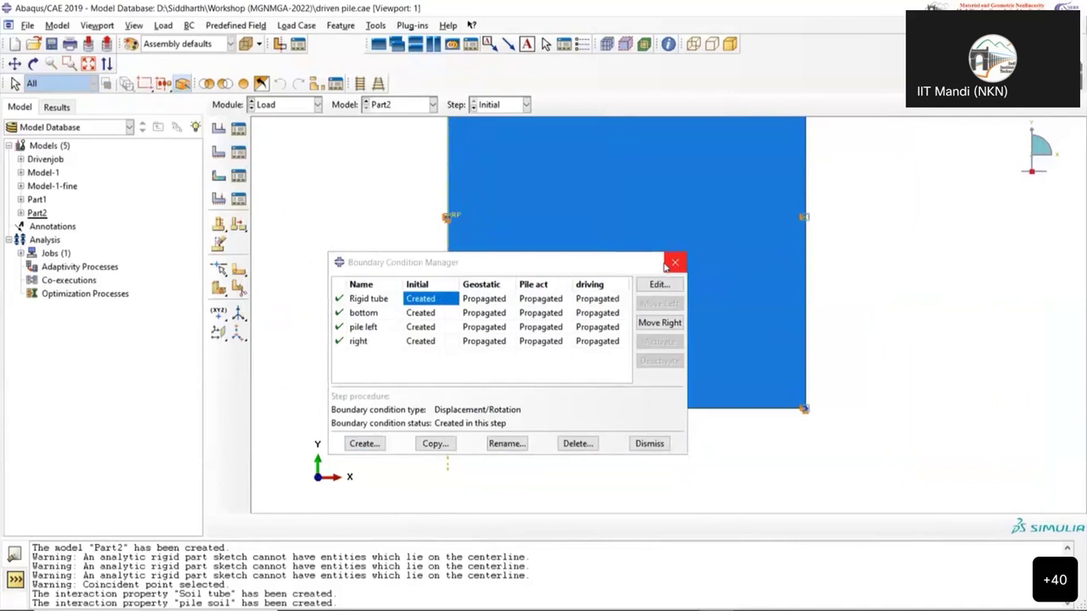
click(675, 262)
click(273, 103)
click(289, 195)
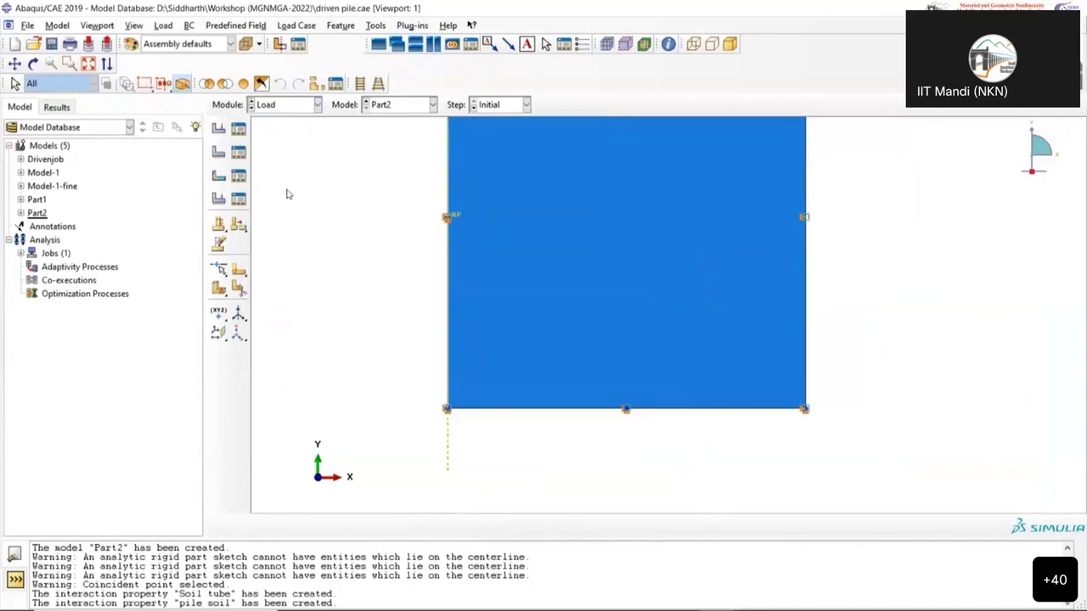
click(239, 155)
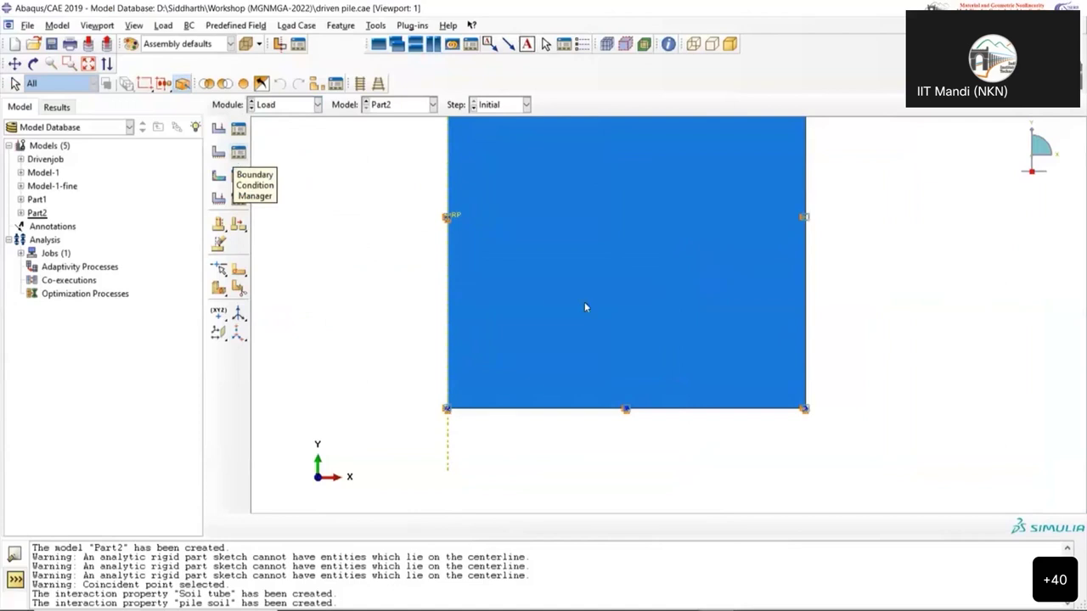
click(682, 214)
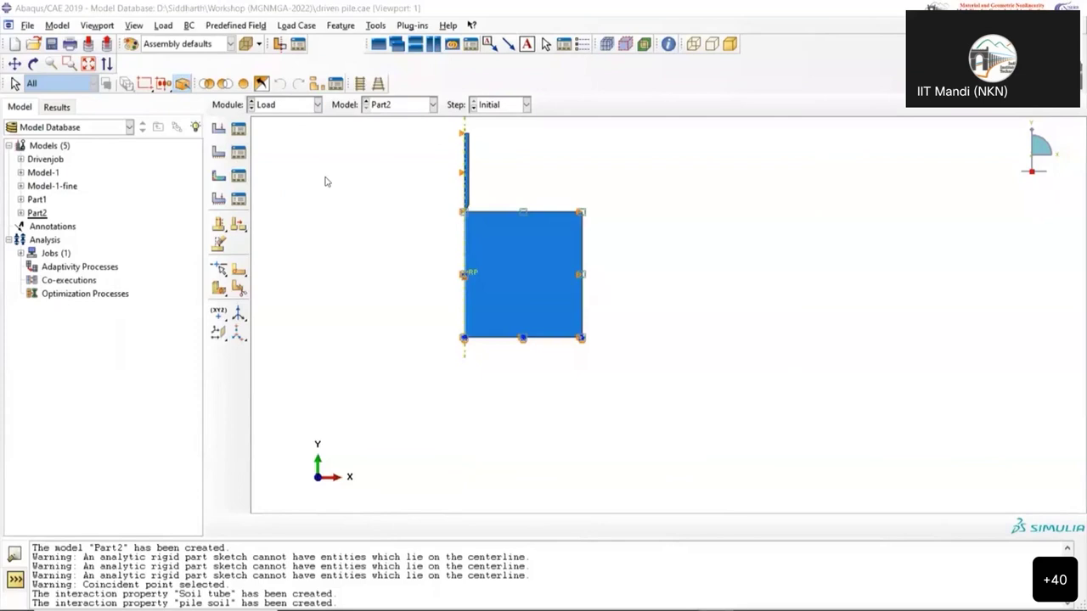
click(240, 177)
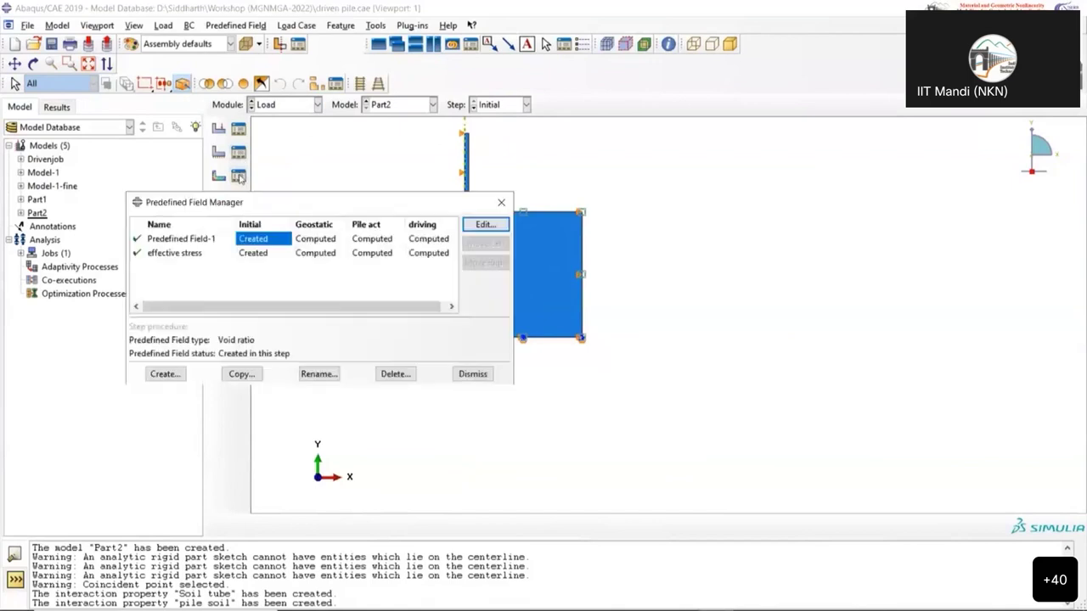
drag(254, 202, 164, 157)
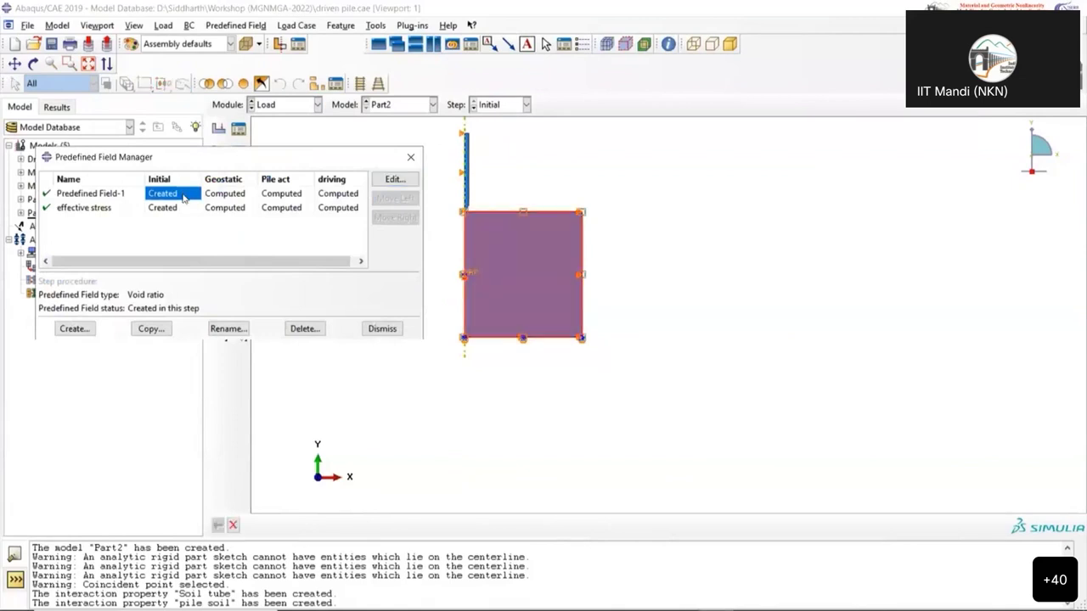
double_click(183, 197)
click(303, 466)
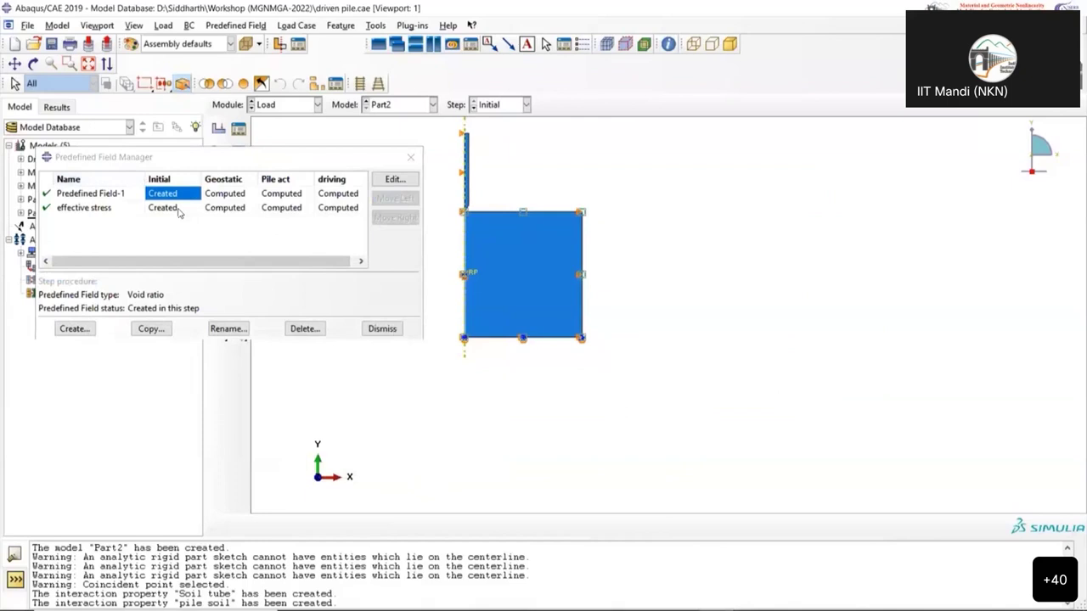
double_click(179, 209)
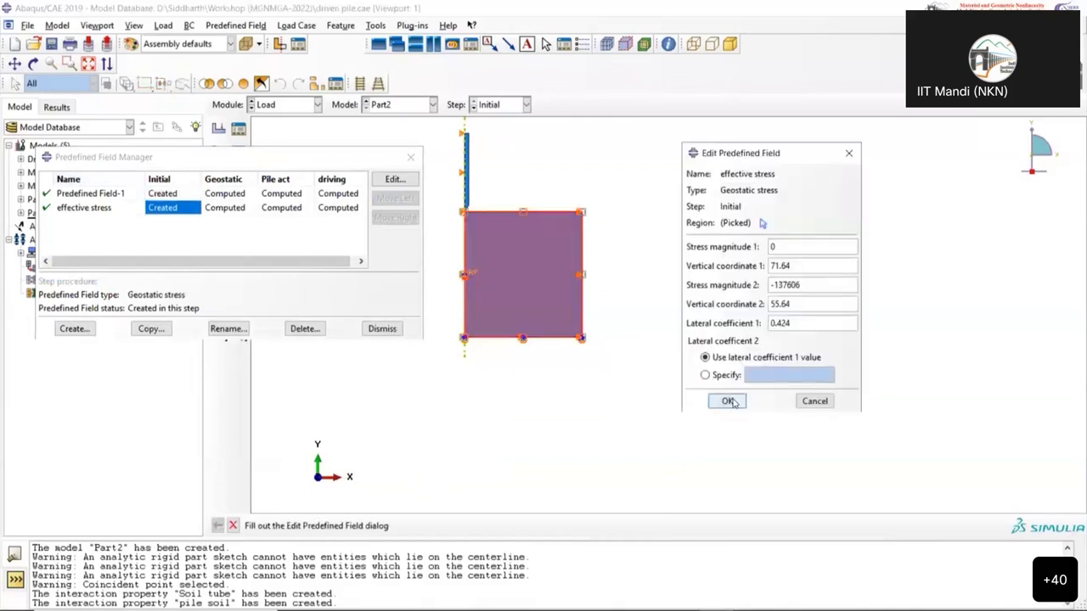
click(384, 176)
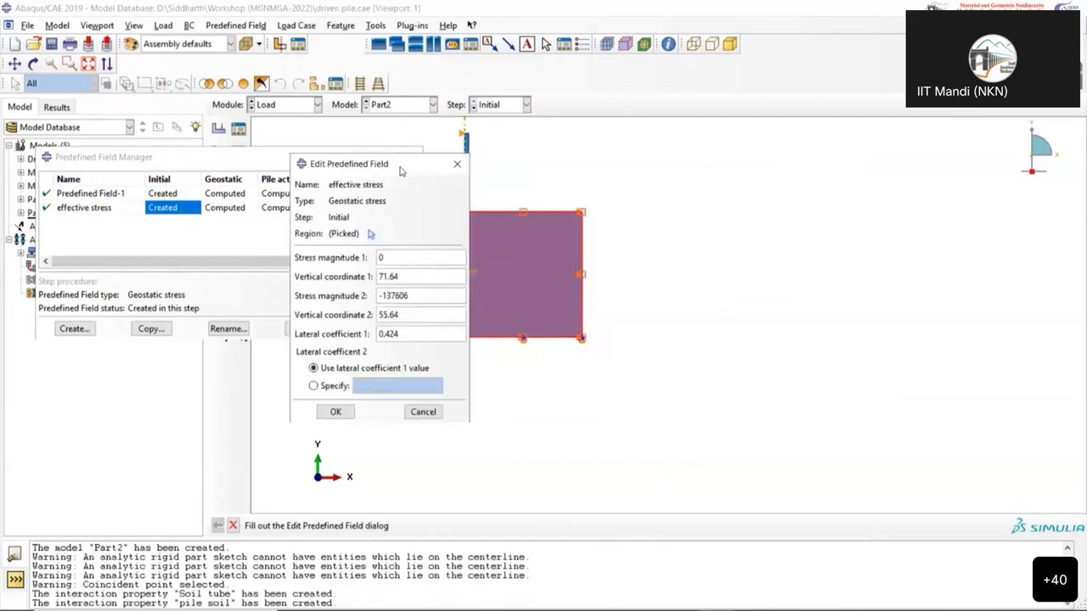
drag(401, 171, 283, 140)
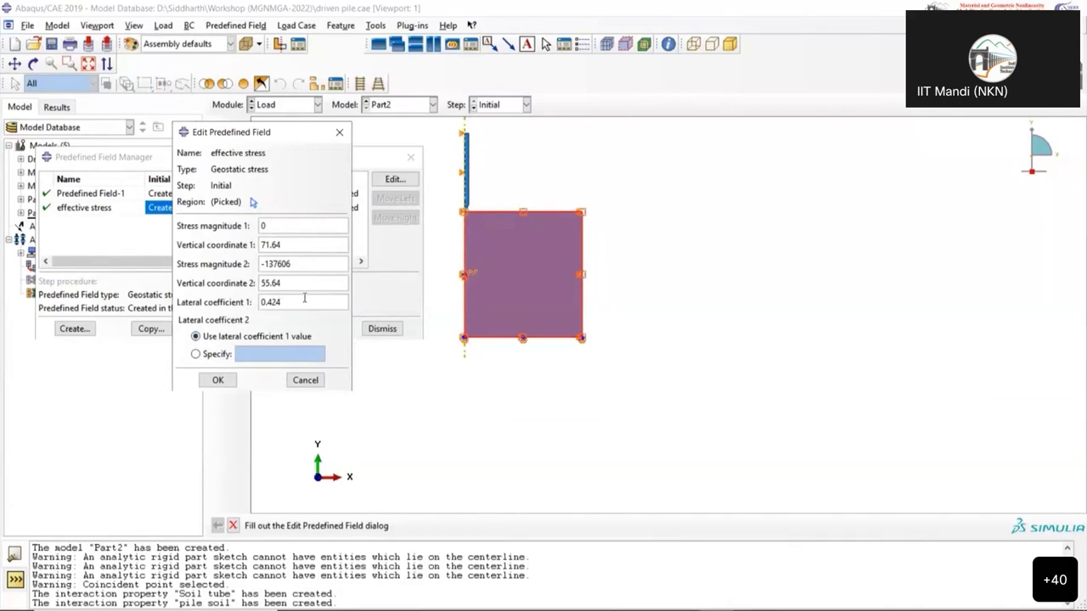
click(217, 380)
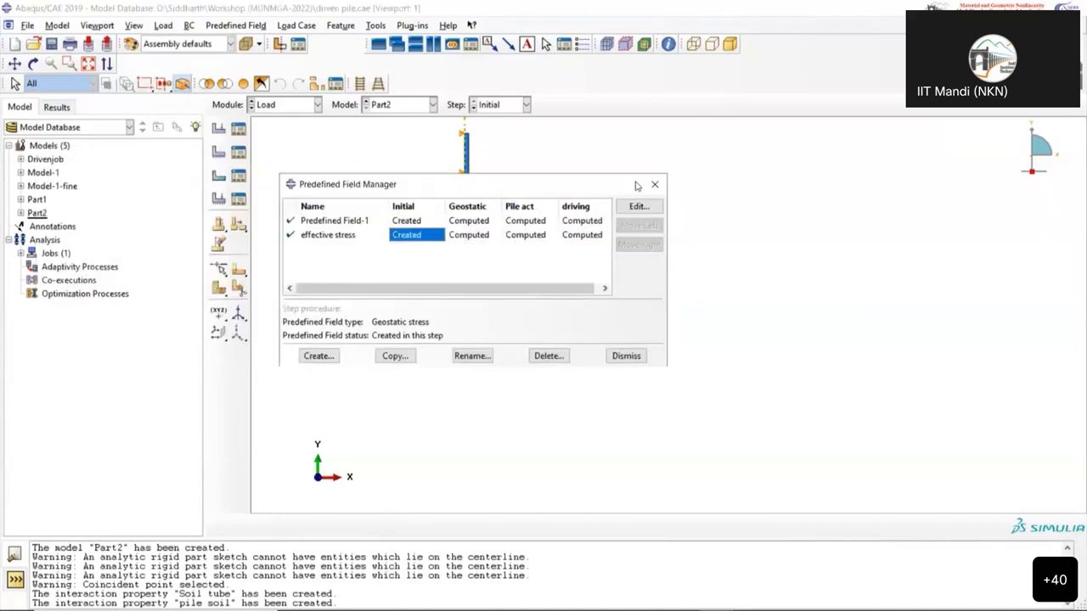
click(652, 184)
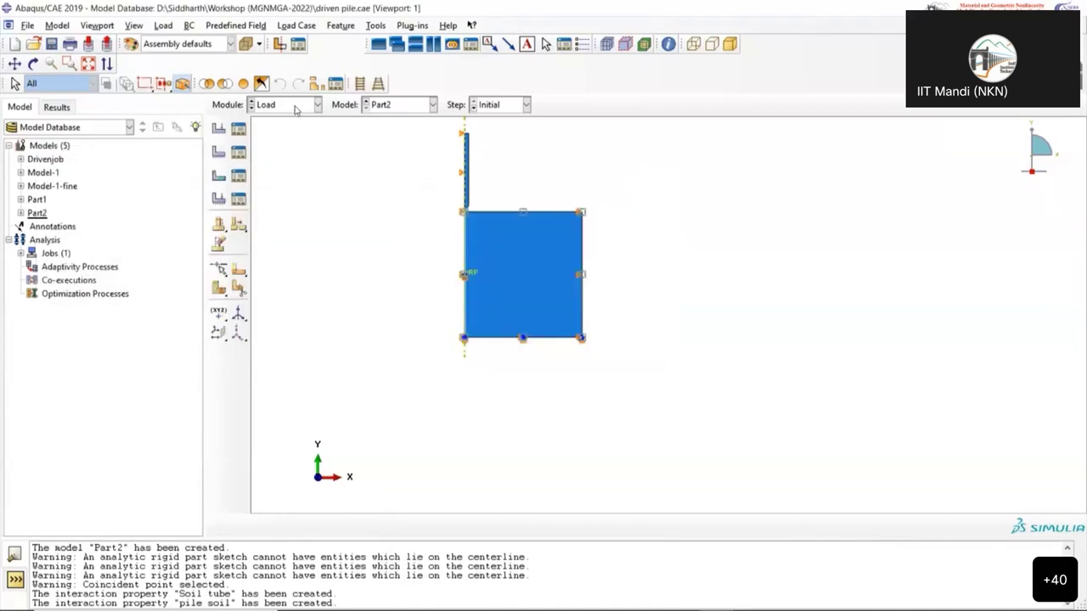
click(294, 106)
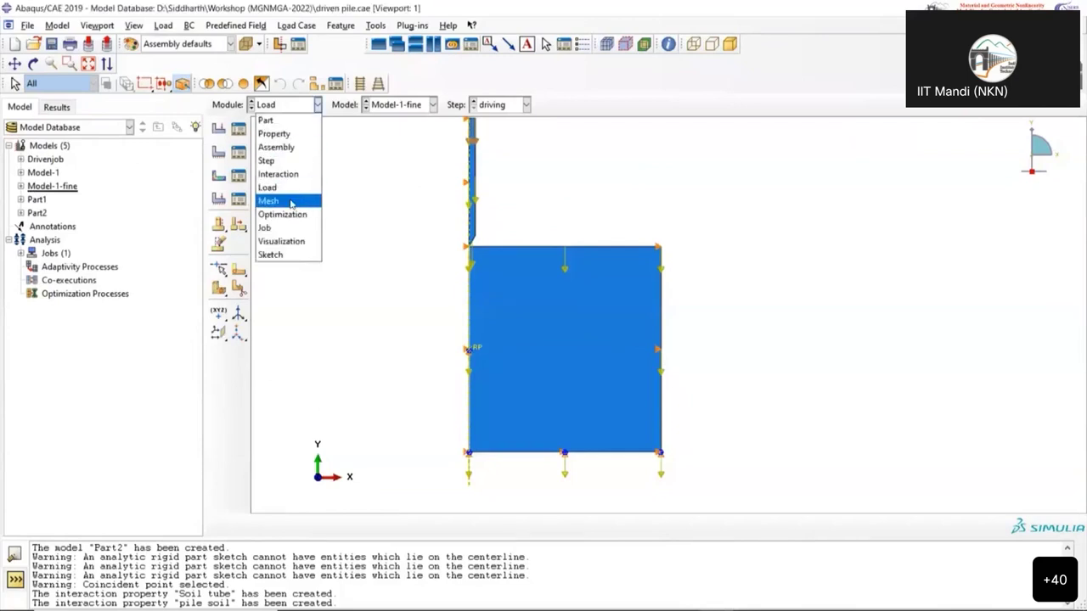
Switch to the Mesh module to view Model-1-fine's densely meshed soil block and pile
click(291, 201)
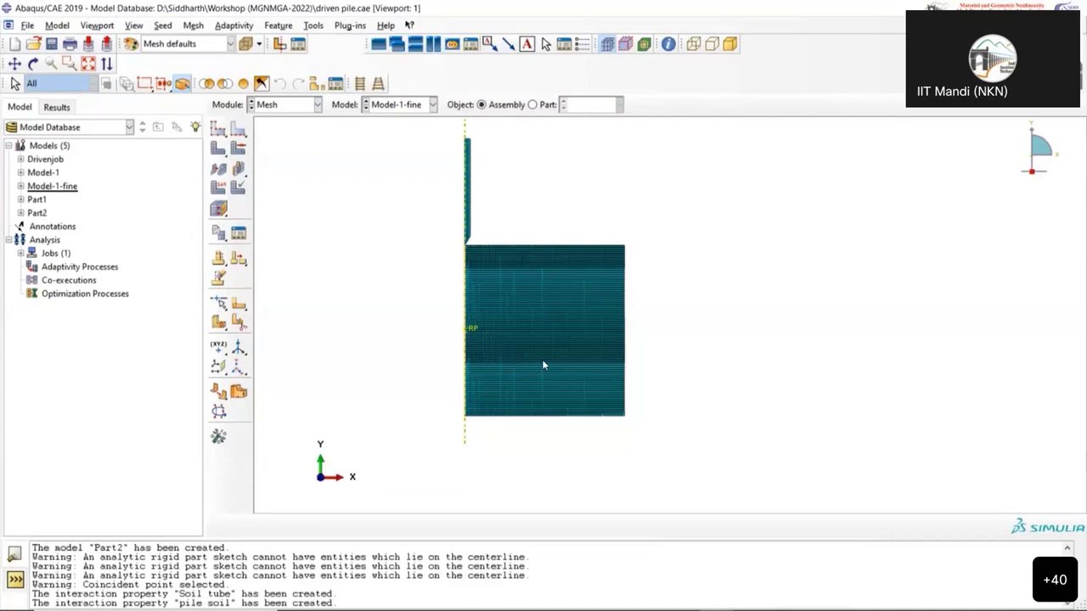
scroll(530, 262, up, 1)
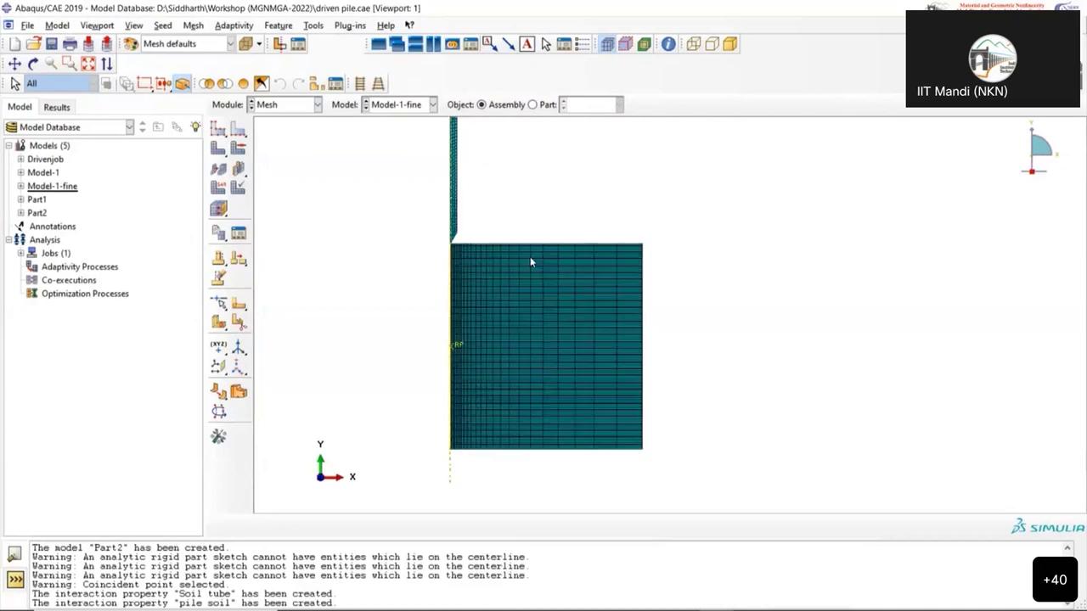
scroll(497, 246, up, 4)
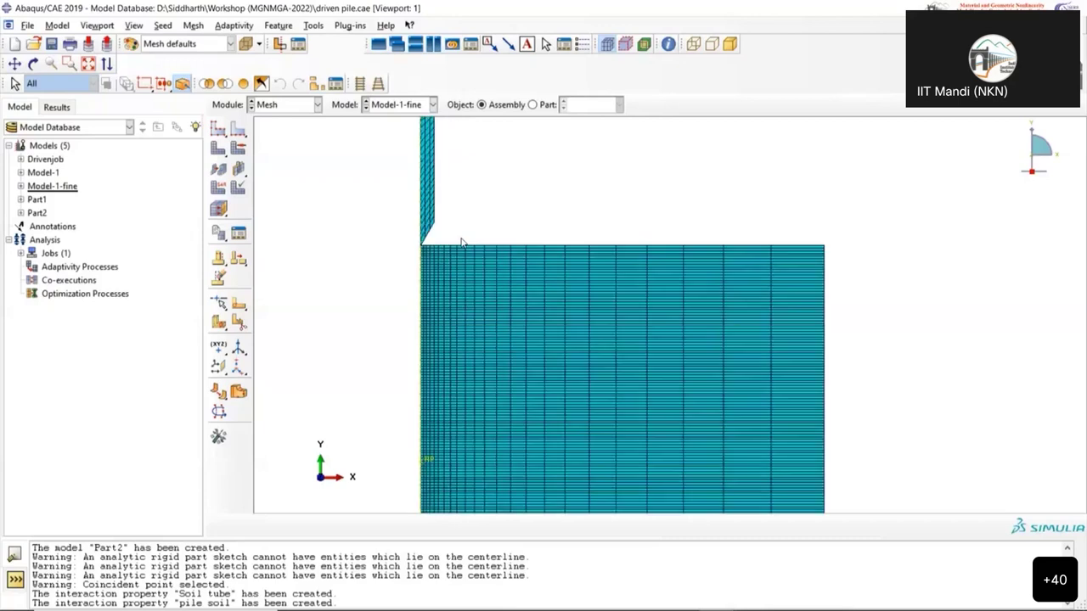
scroll(467, 242, up, 3)
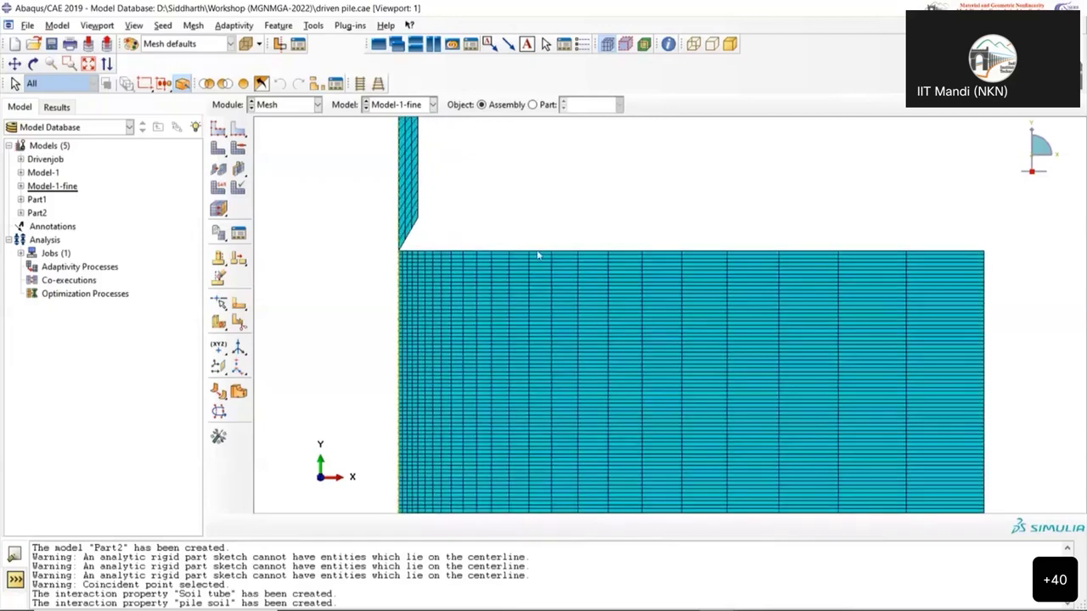
scroll(456, 262, up, 1)
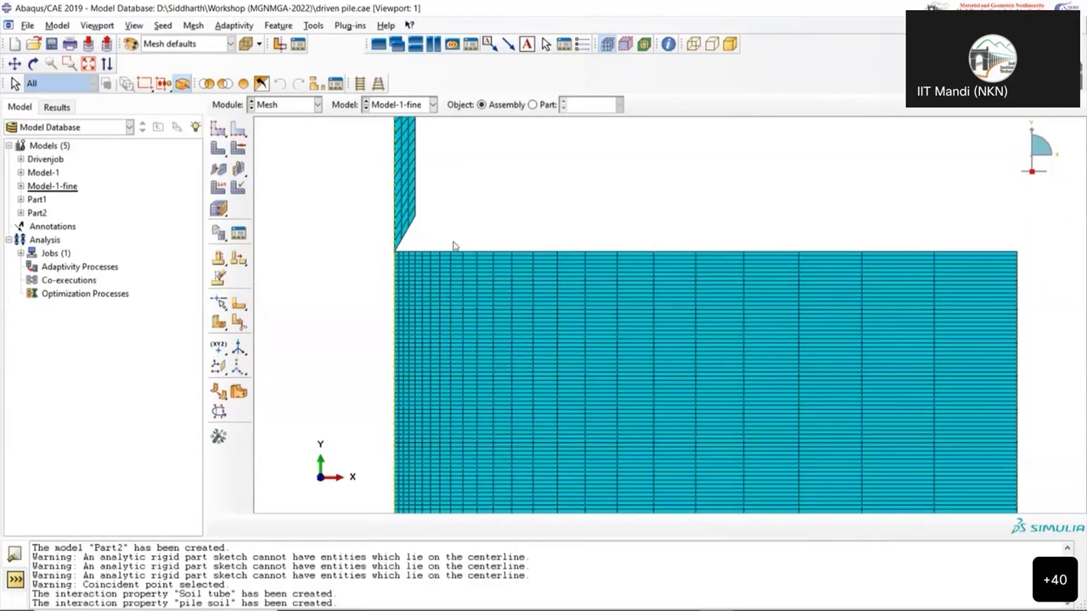
scroll(595, 291, down, 2)
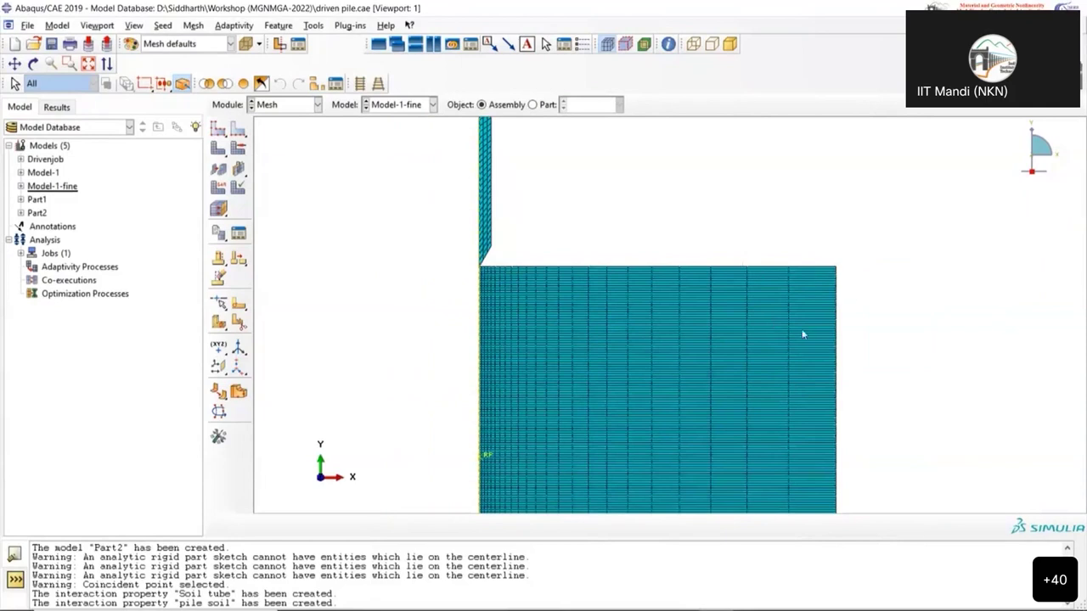
scroll(841, 293, up, 1)
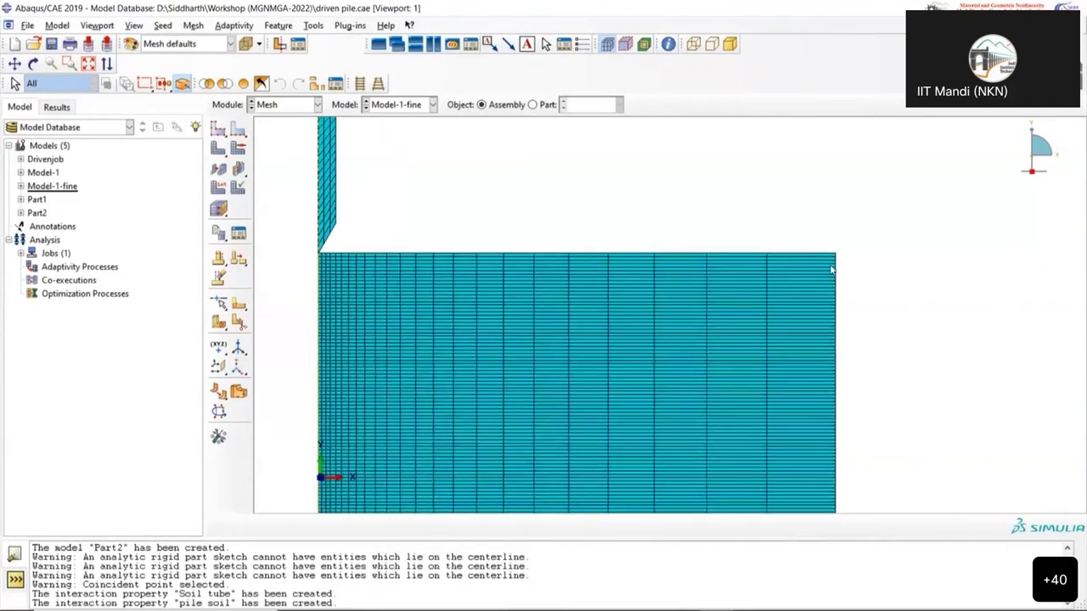
scroll(776, 239, up, 1)
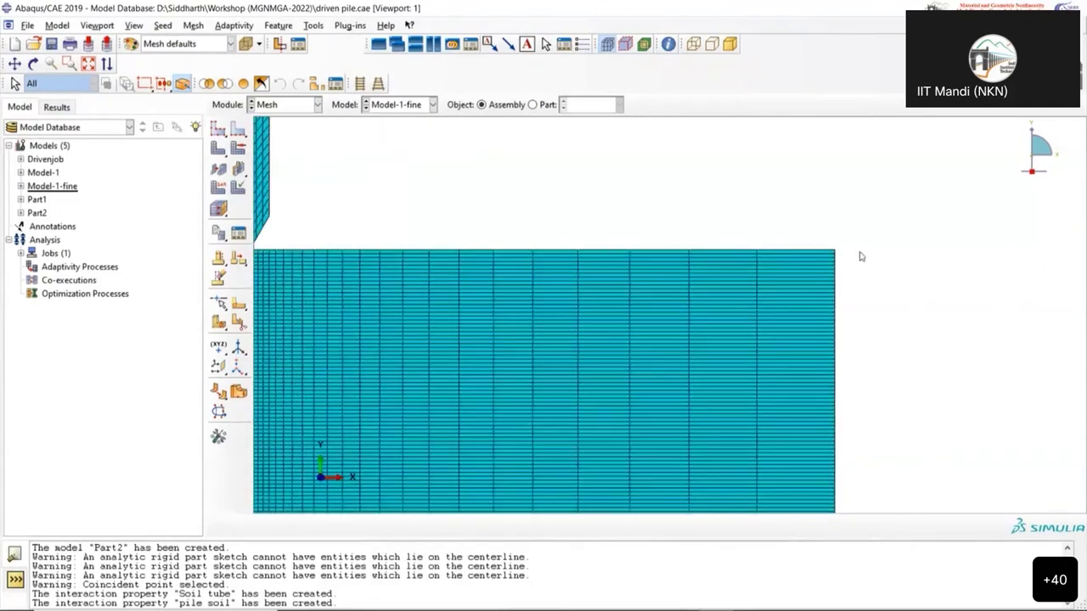
scroll(607, 332, down, 1)
scroll(613, 332, down, 4)
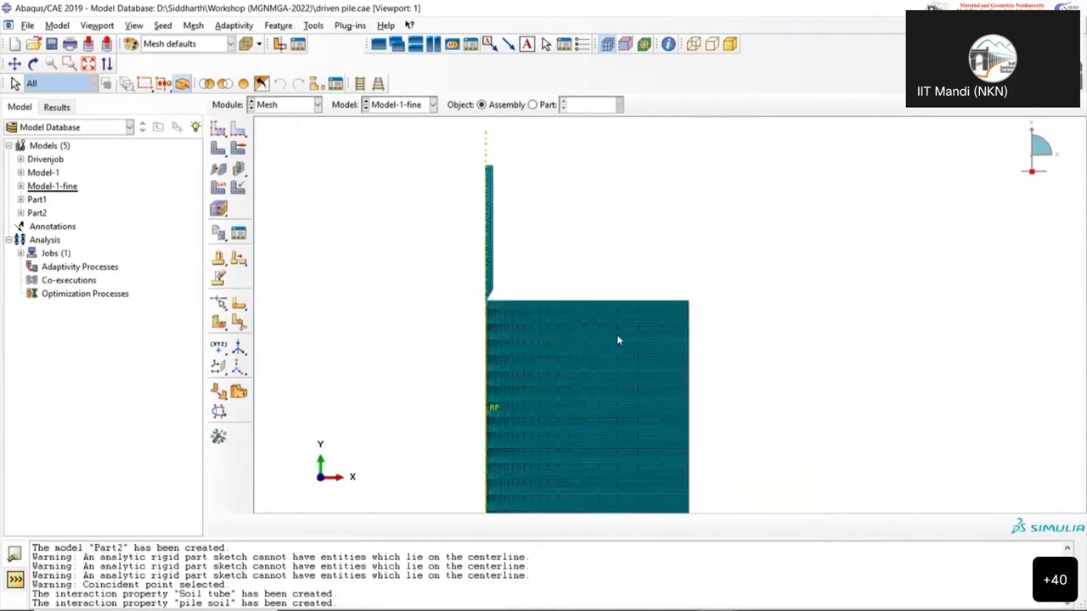
click(282, 105)
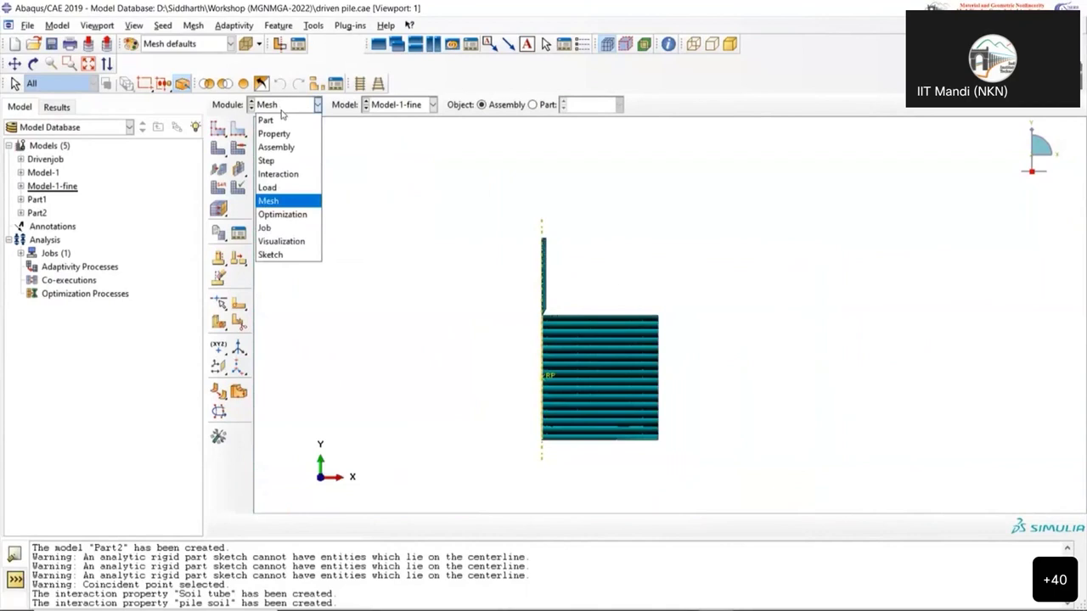
click(304, 201)
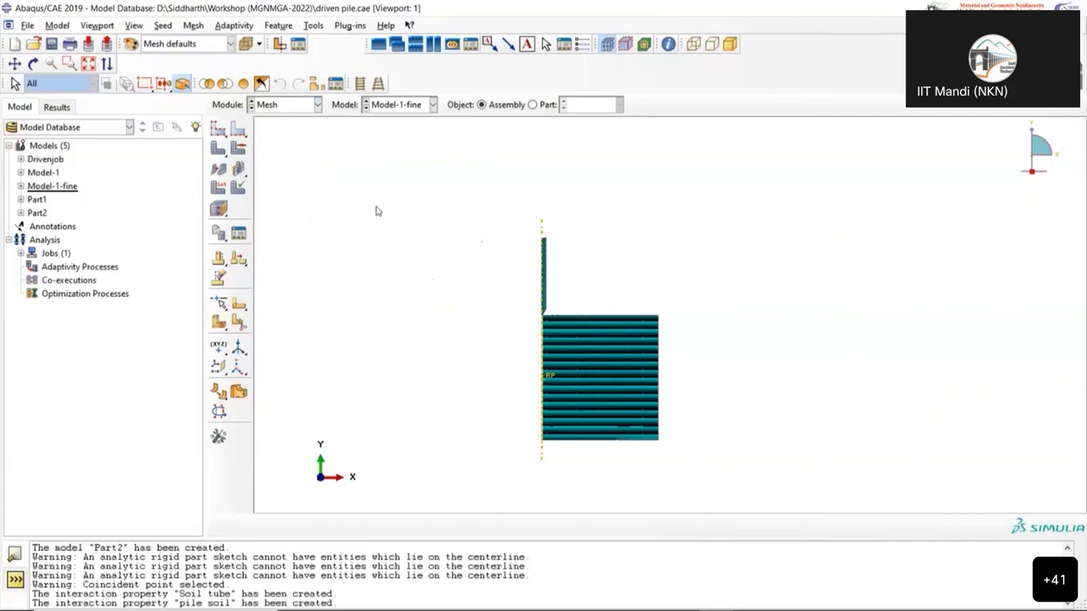
click(283, 109)
click(270, 216)
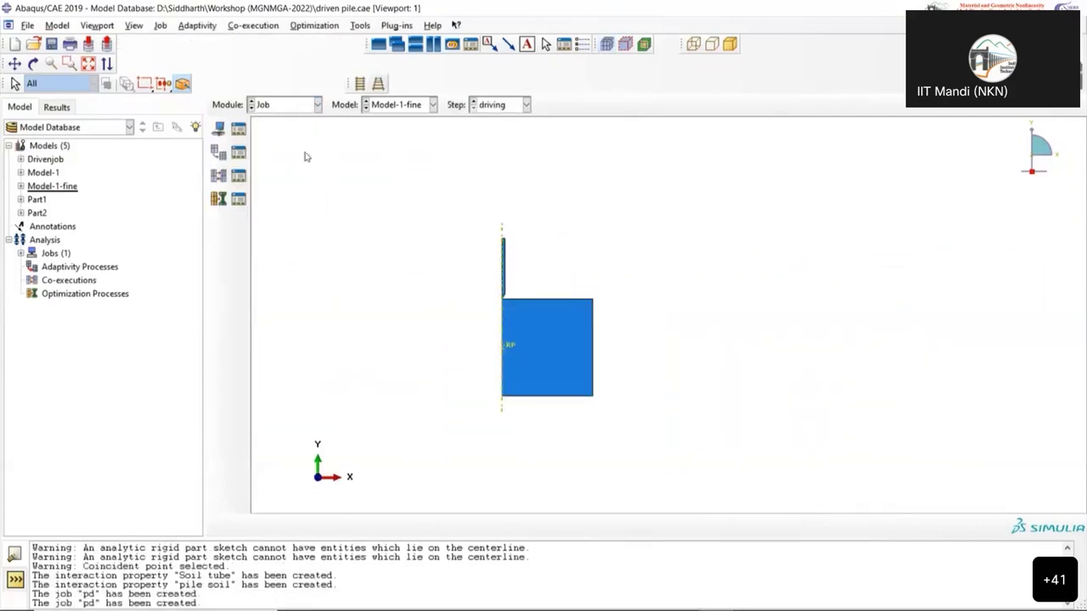
click(239, 129)
click(294, 379)
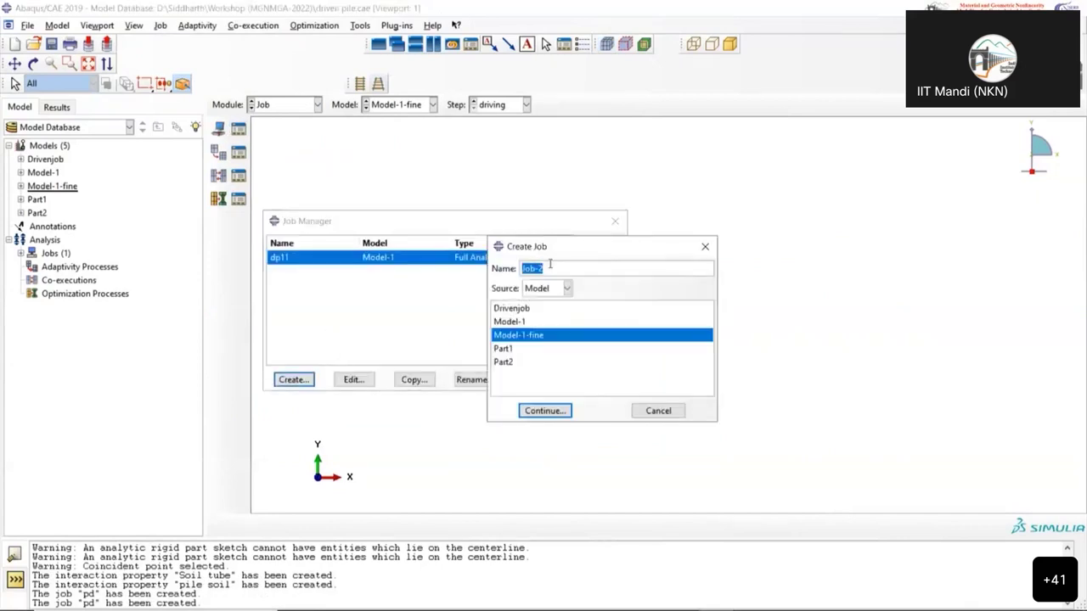
text(pd)
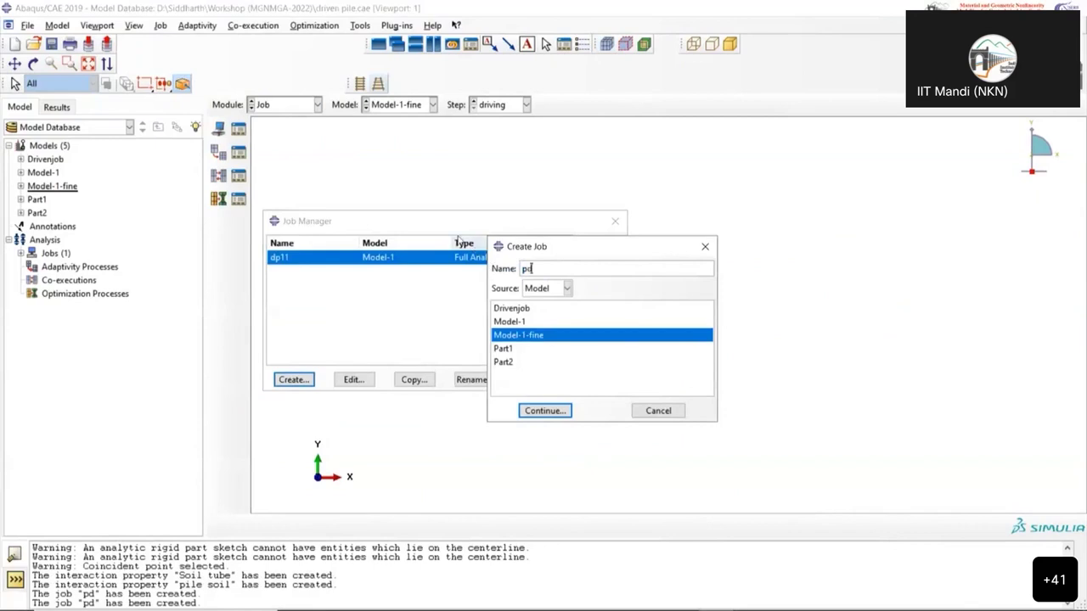
click(529, 347)
click(546, 411)
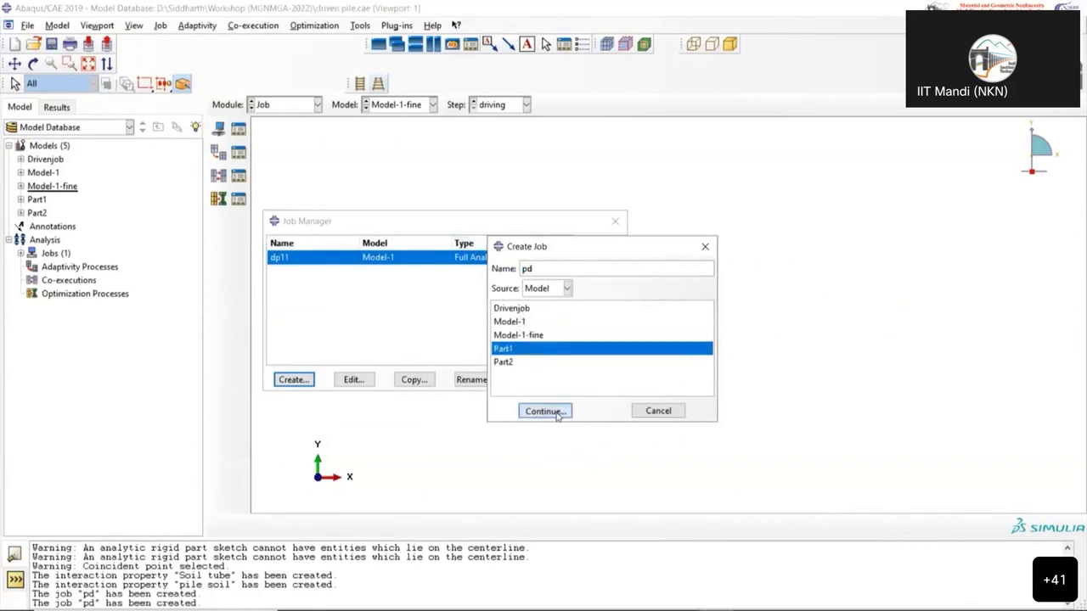
click(478, 445)
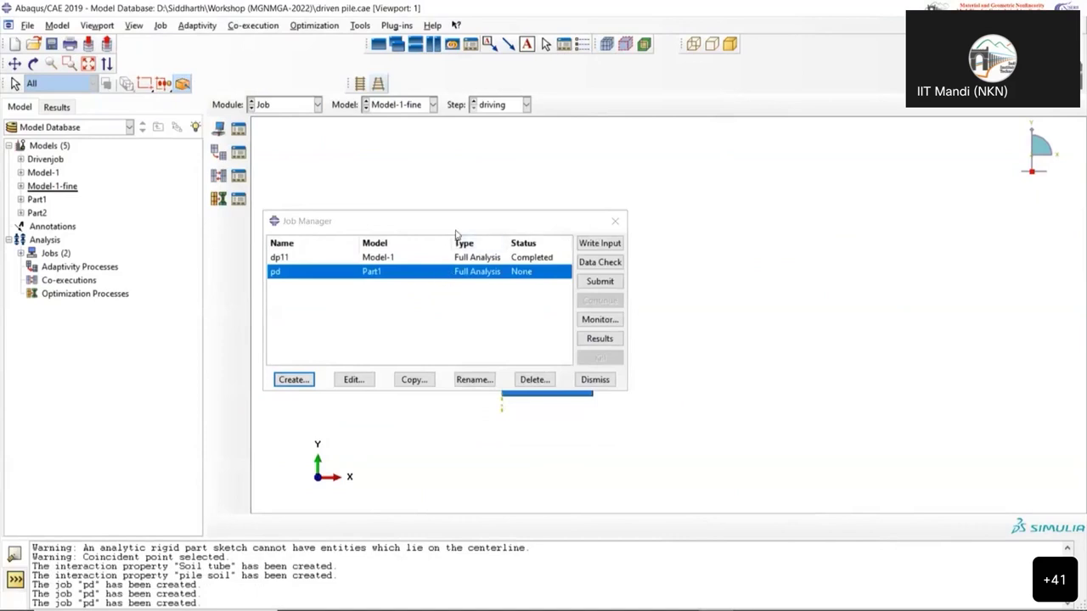
drag(456, 227, 434, 208)
click(450, 241)
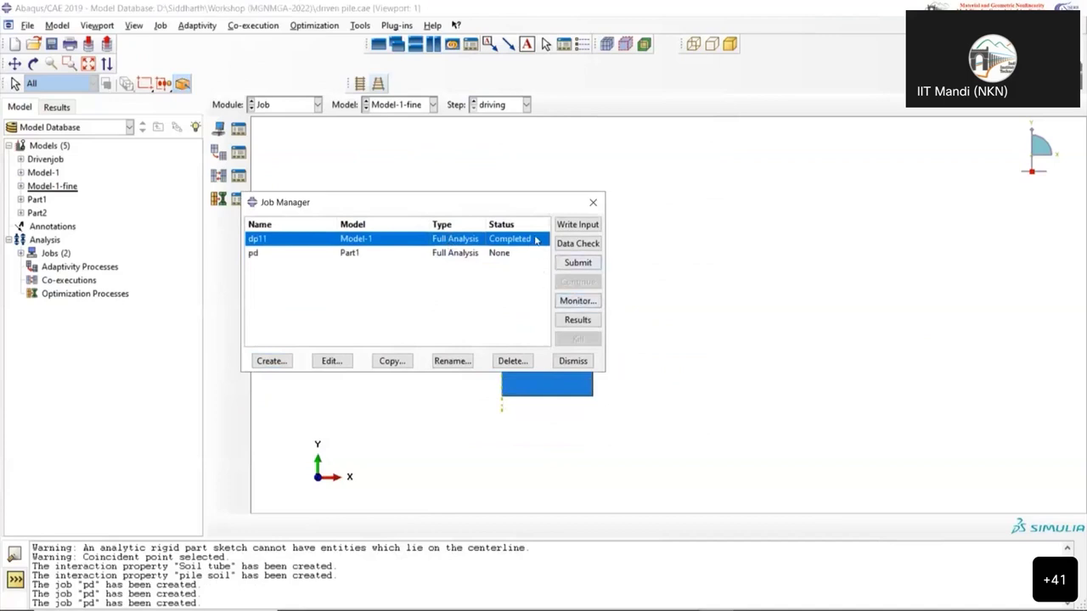
click(589, 304)
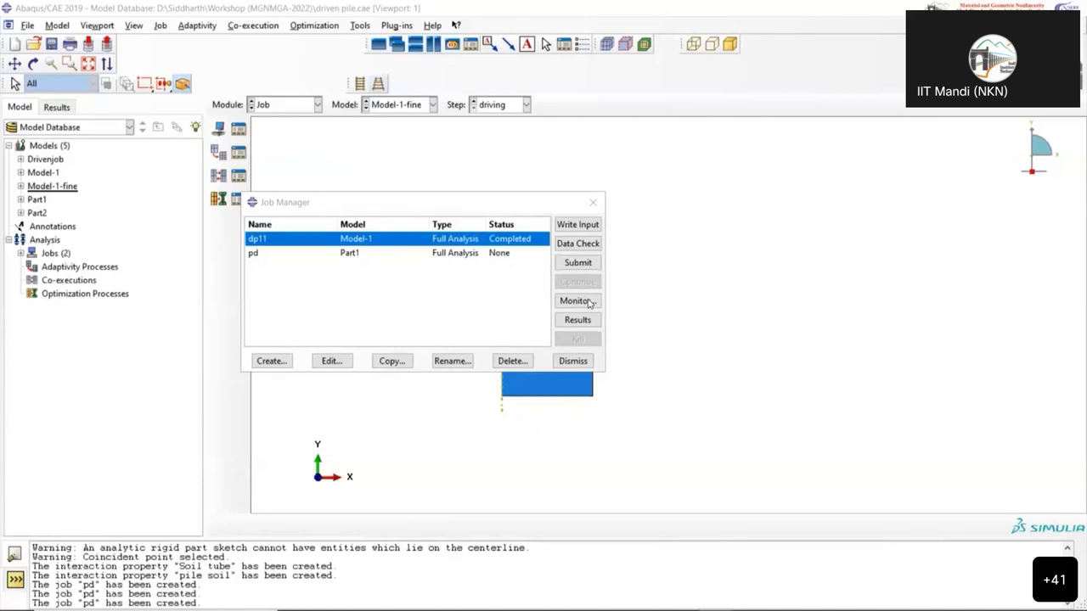
Close the Job Manager, switch to the Step module, and view the Solver Controls Manager
click(594, 203)
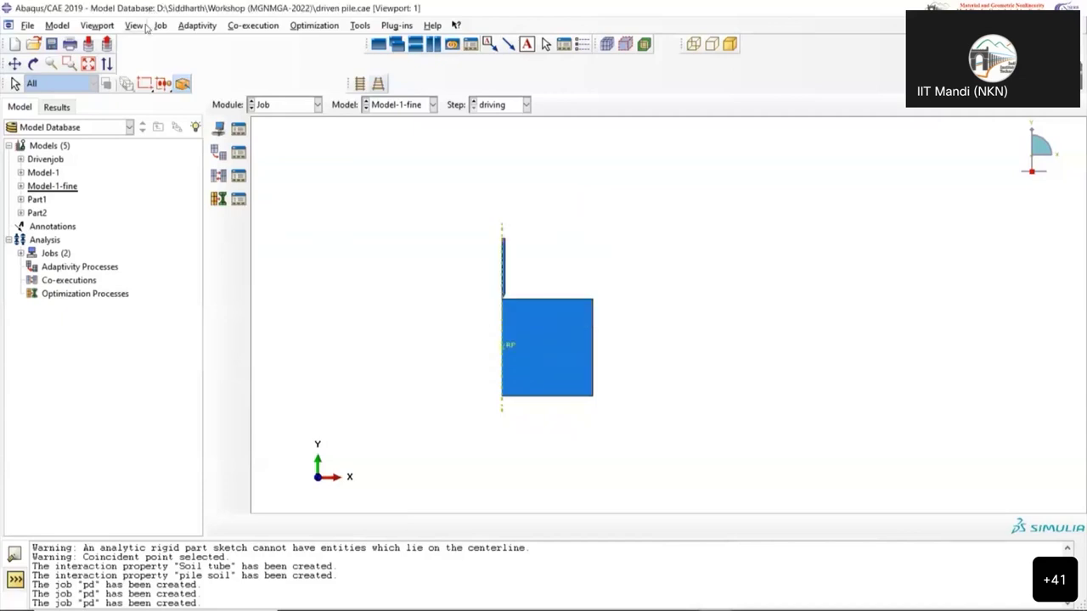
click(274, 106)
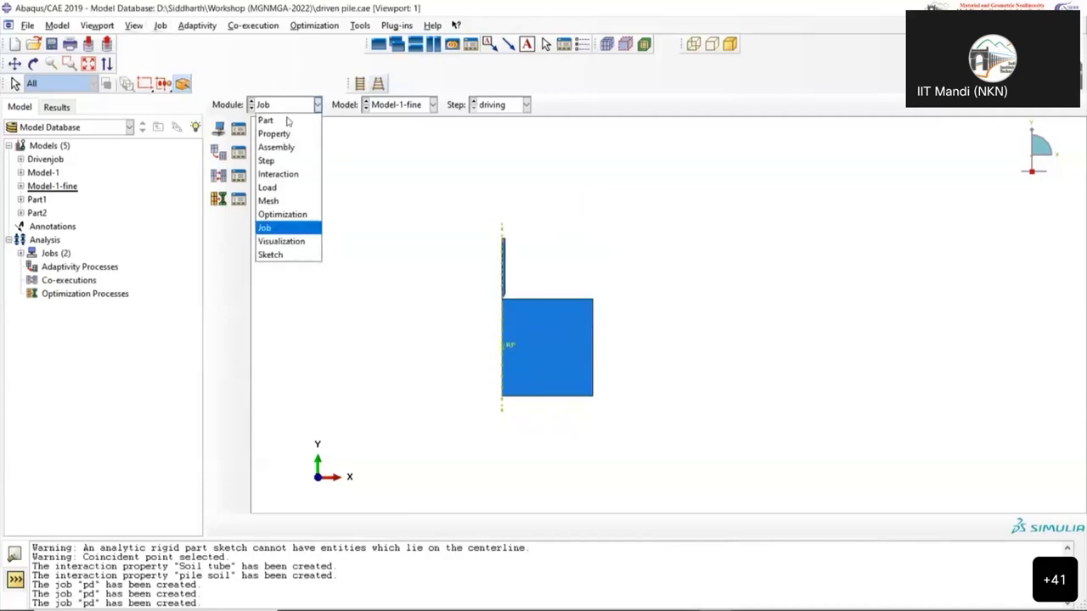
click(289, 160)
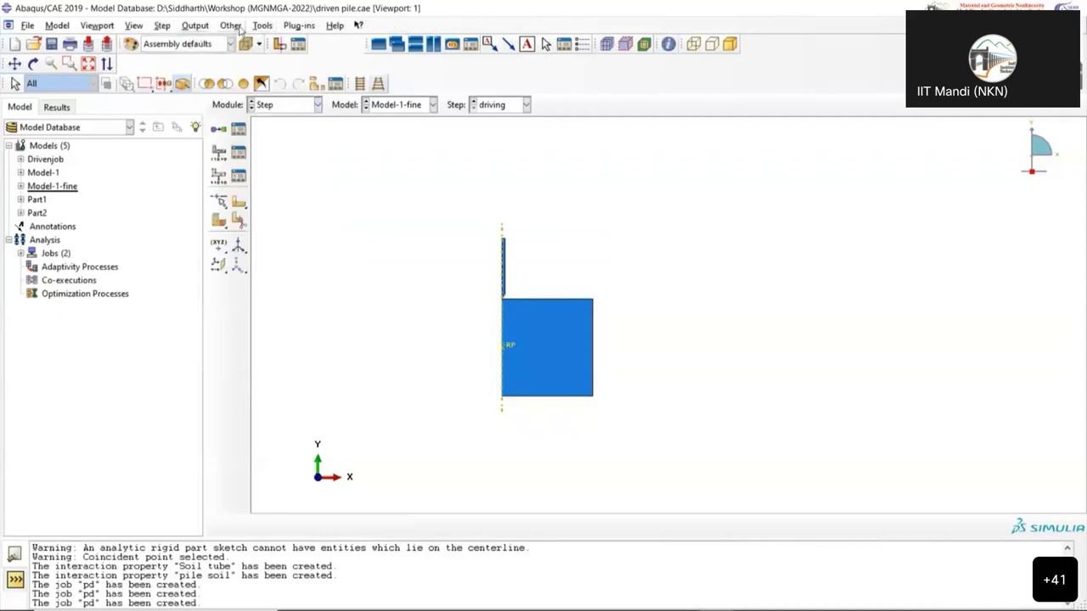
click(231, 25)
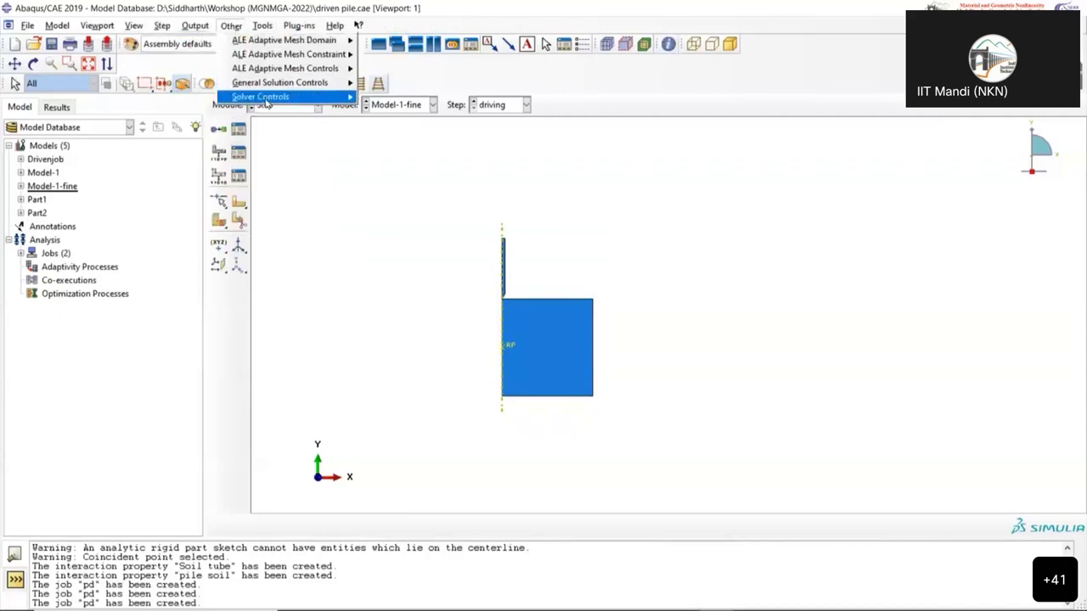
mouse_move(266, 99)
click(379, 100)
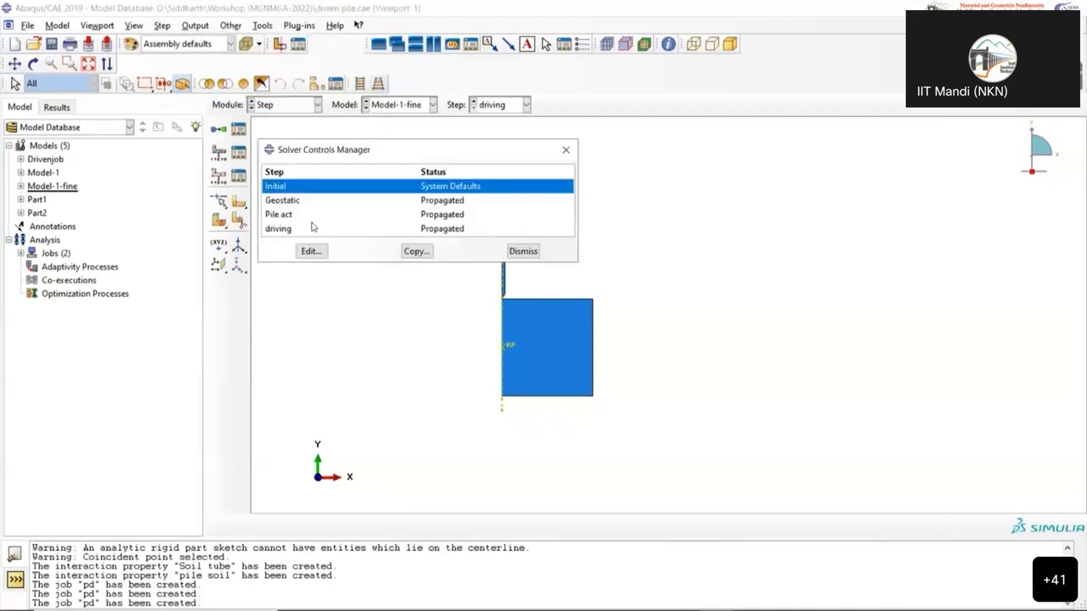
click(559, 151)
Inspect the driving step's general solution controls, leaving them propagated unchanged
click(231, 26)
mouse_move(340, 83)
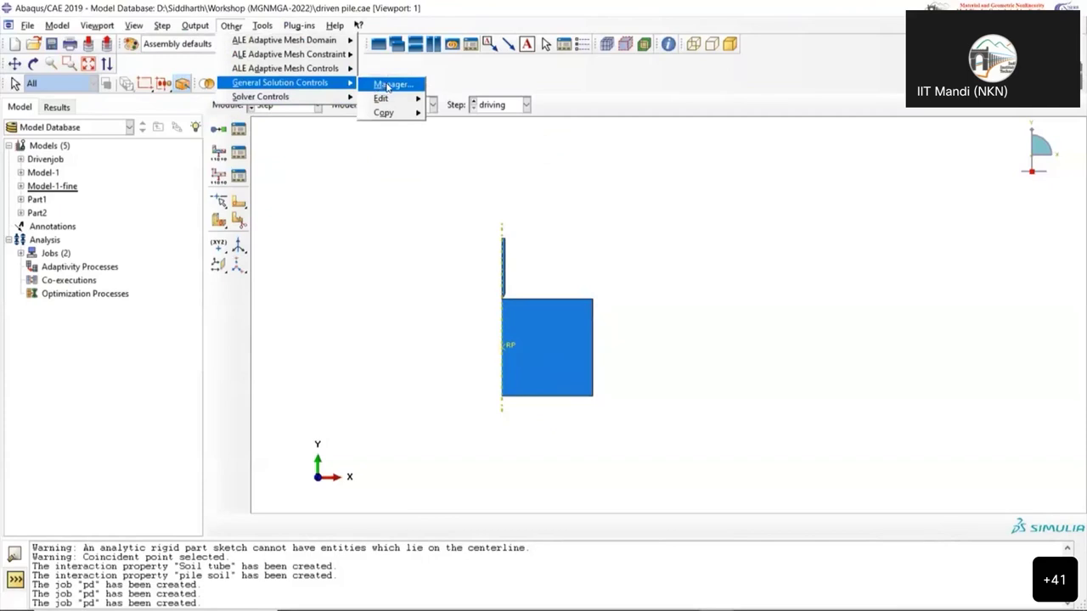
click(389, 85)
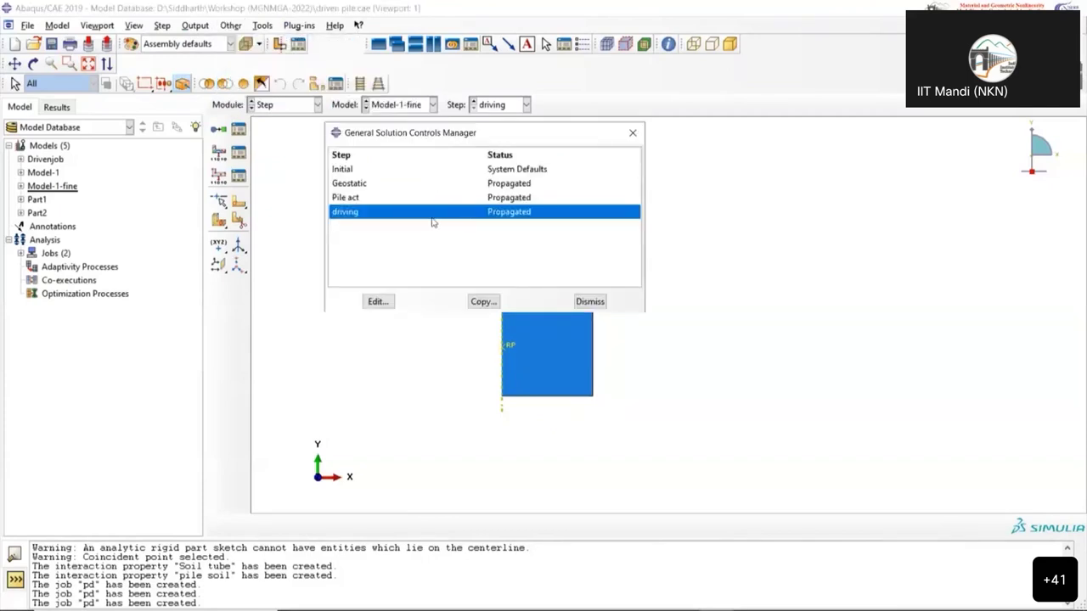
double_click(431, 213)
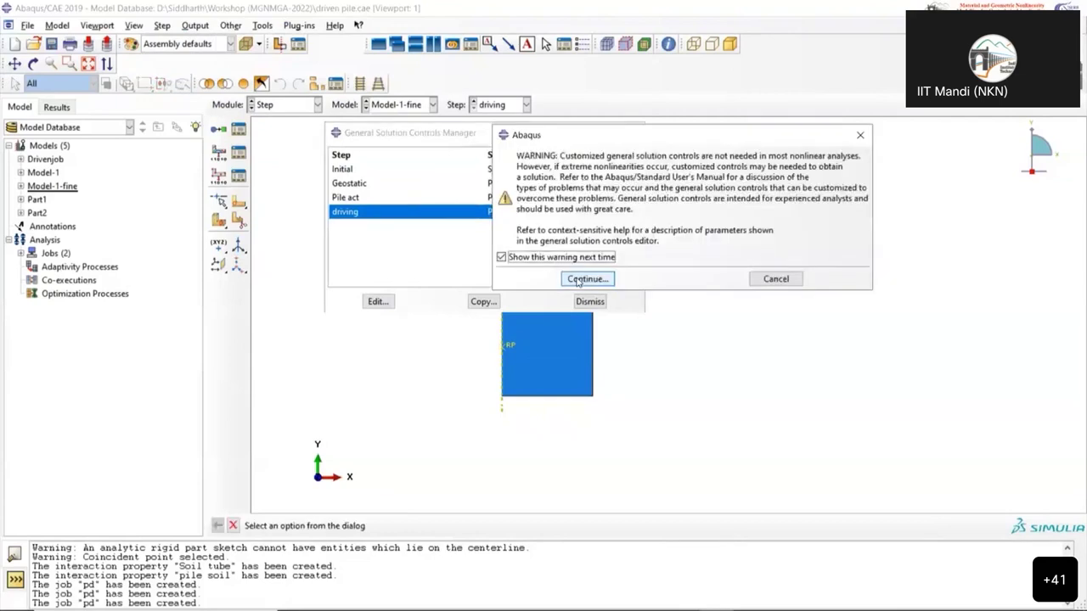
key(Return)
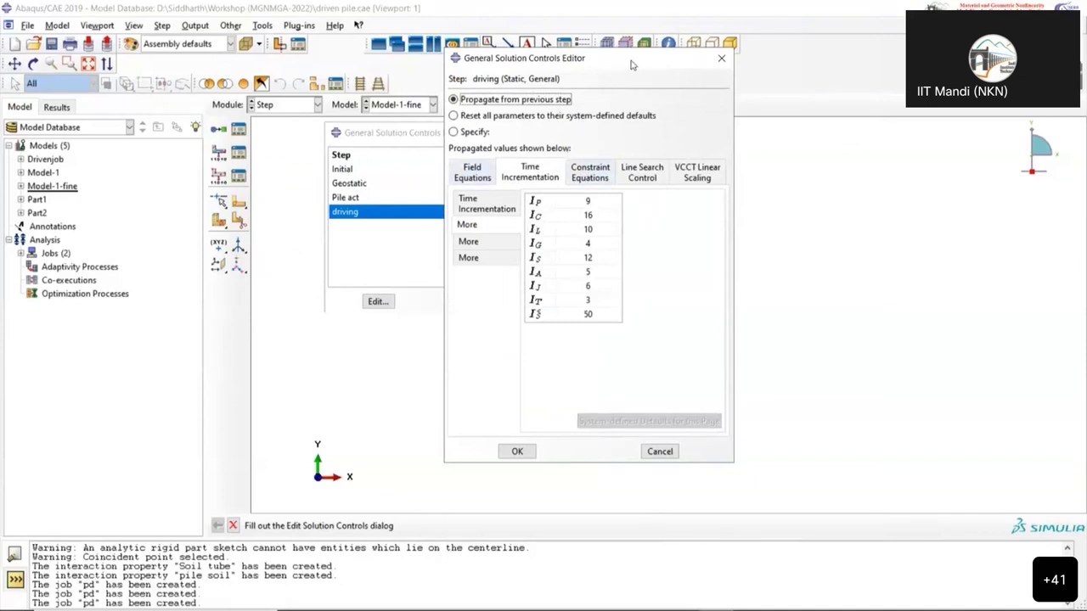
drag(631, 64, 560, 131)
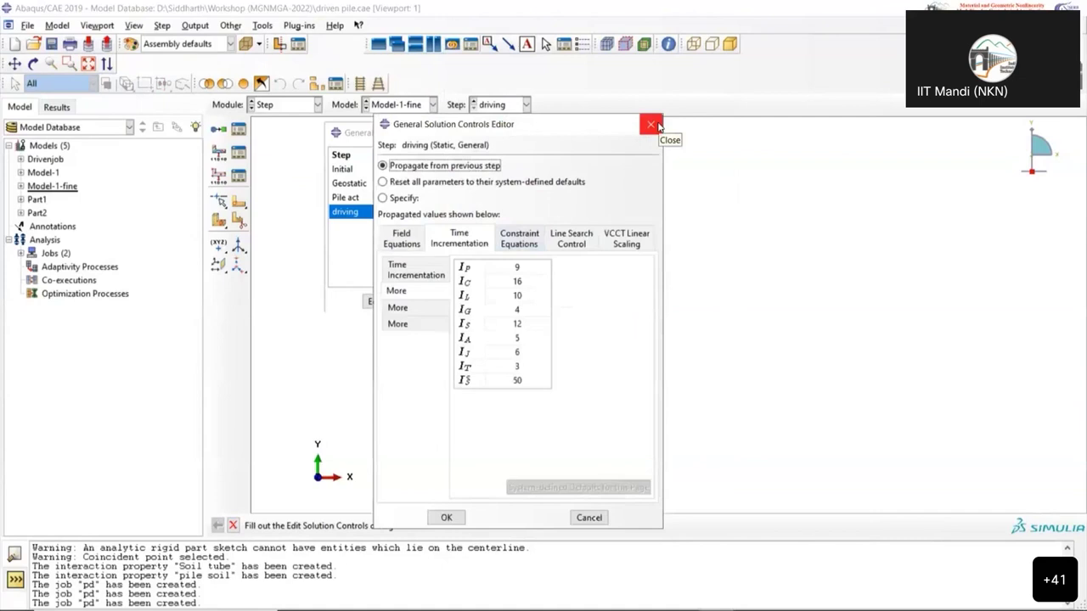
click(659, 126)
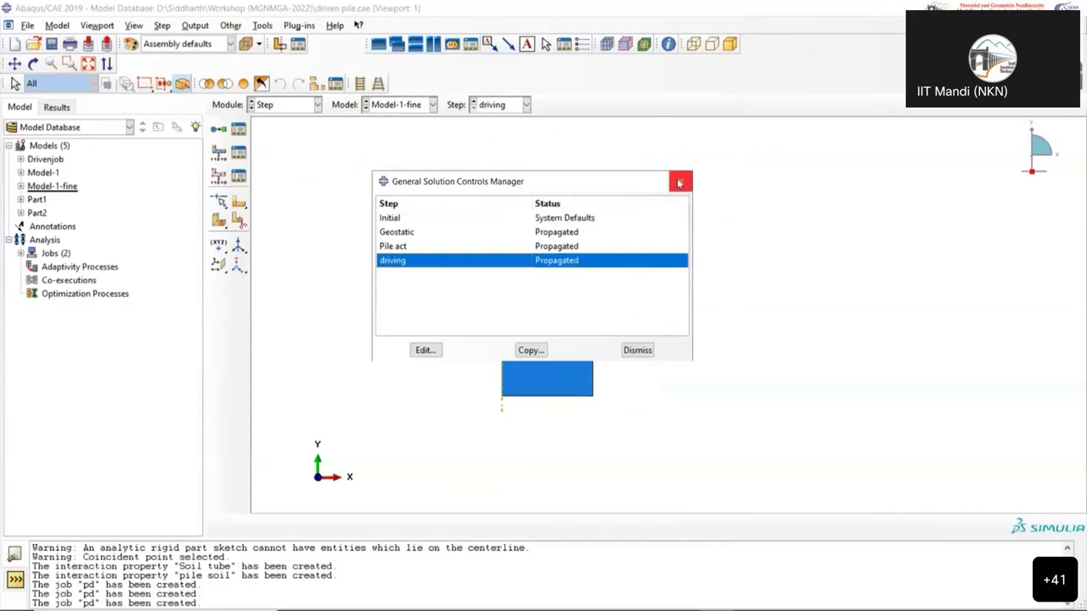
click(678, 183)
click(284, 104)
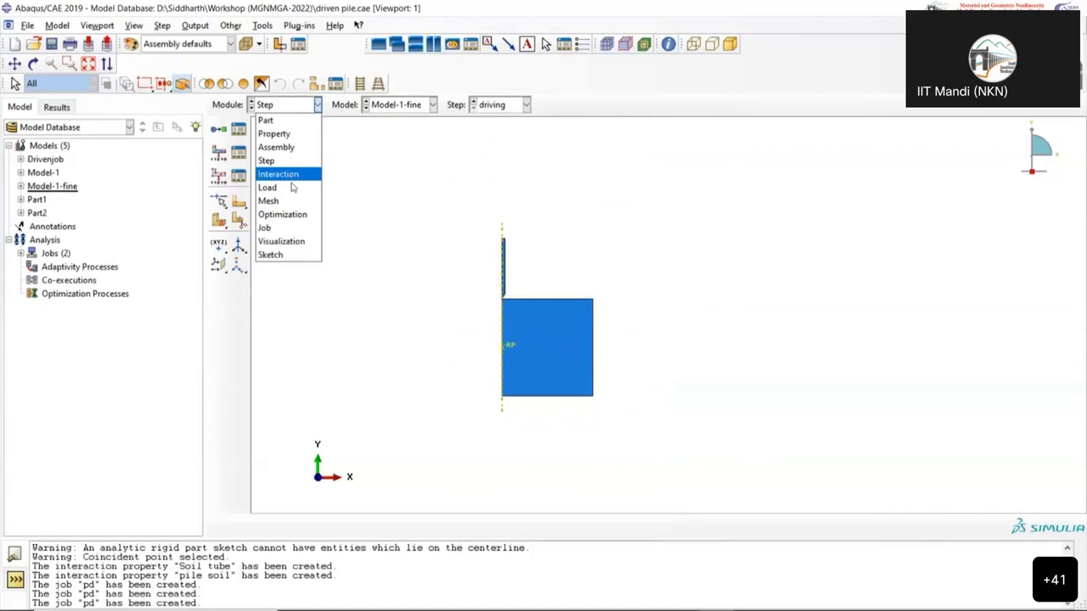
Open job dp11's results as a Mises stress contour on the deformed shape
click(293, 228)
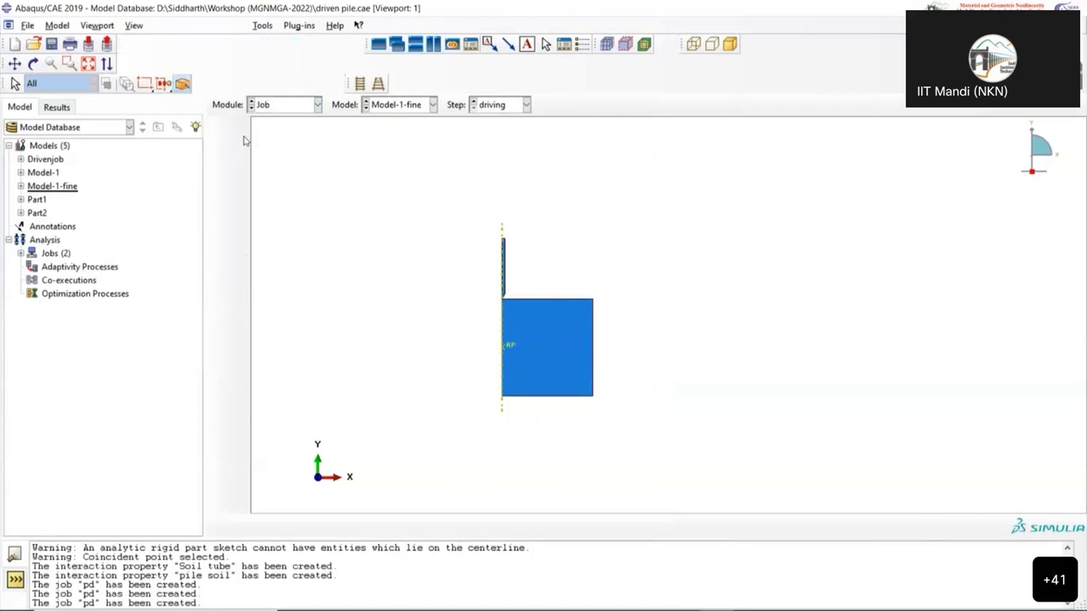
click(242, 129)
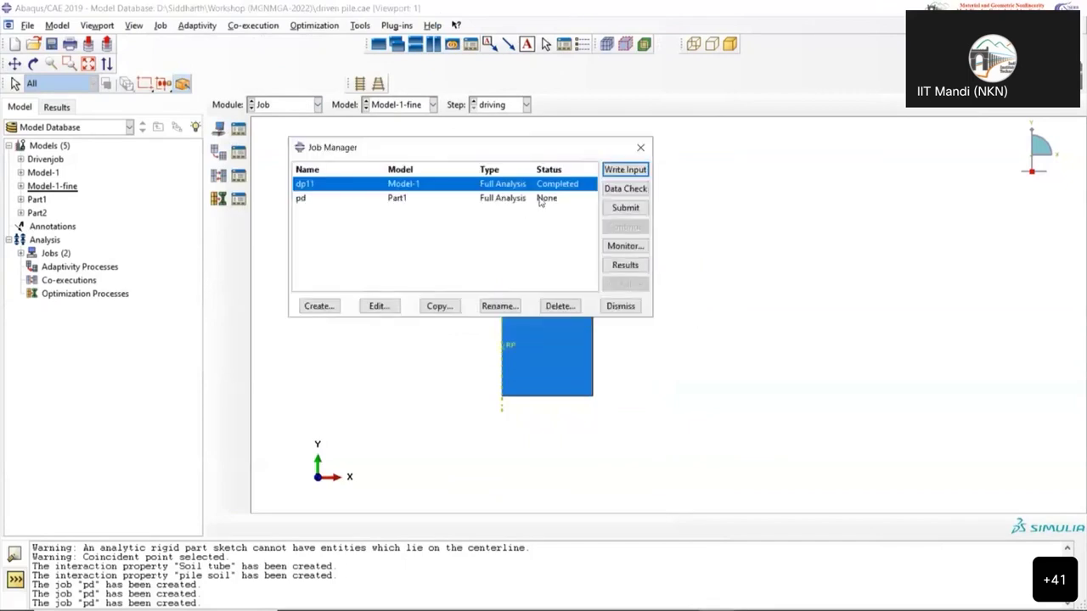
click(633, 266)
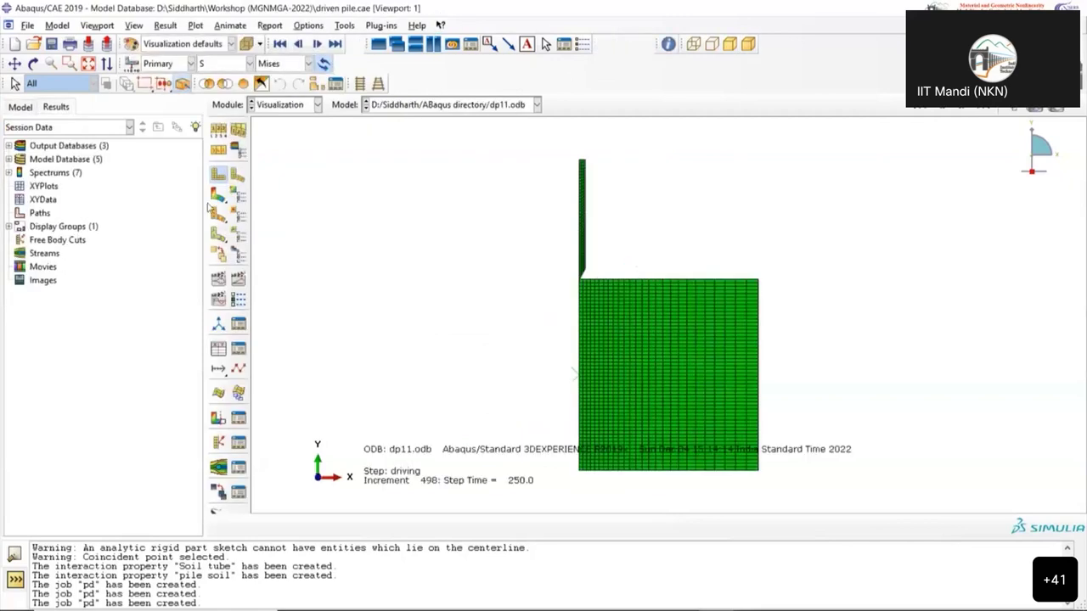
click(219, 196)
scroll(602, 358, up, 1)
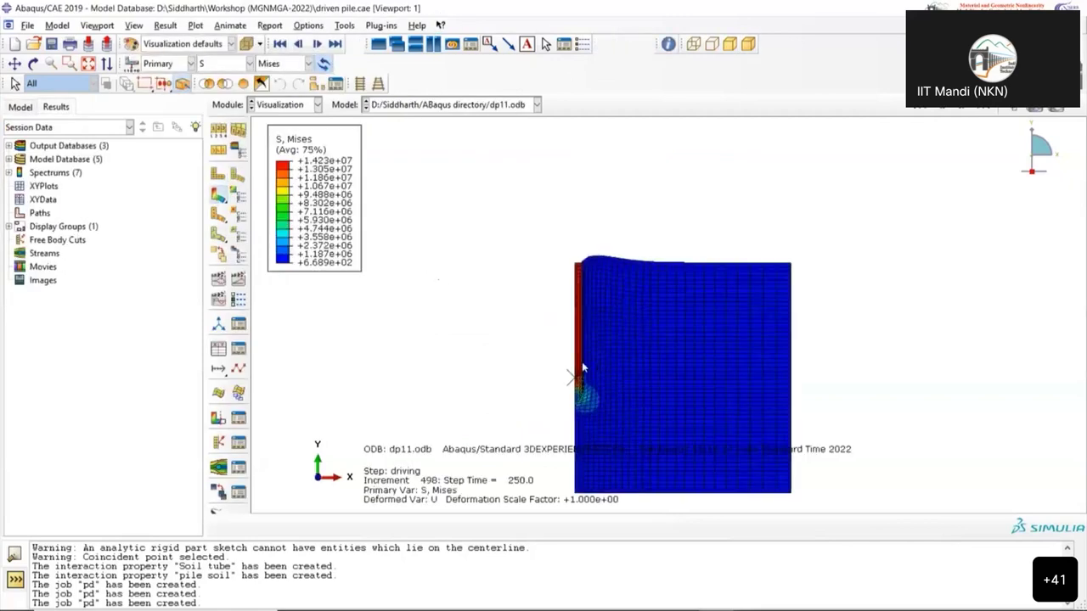
scroll(565, 347, down, 2)
scroll(636, 407, up, 2)
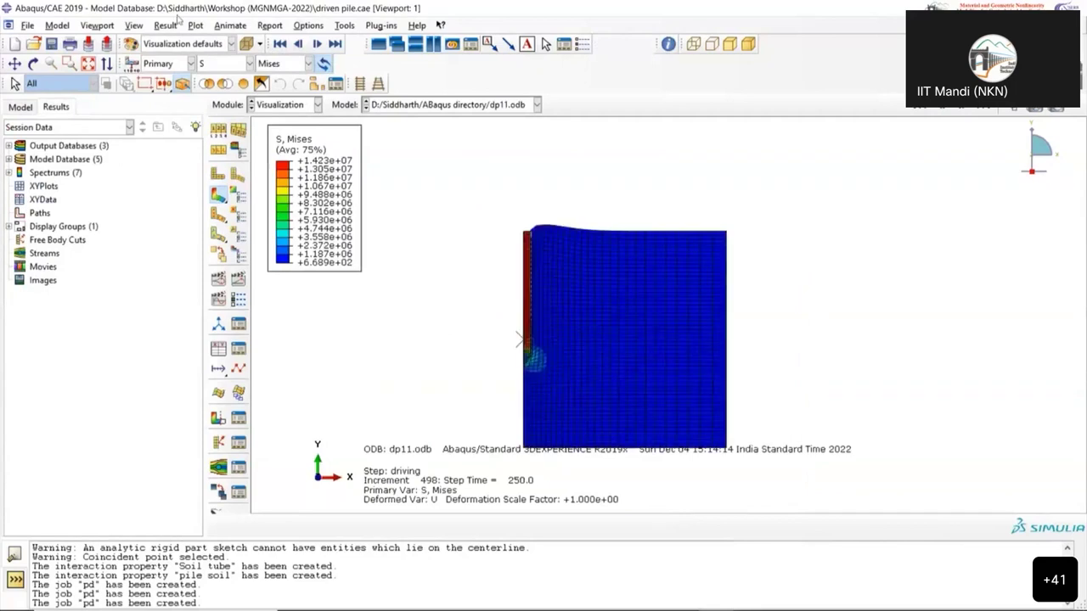
Animate the stresses over the time history, stop the animation, and return to the slides
click(229, 25)
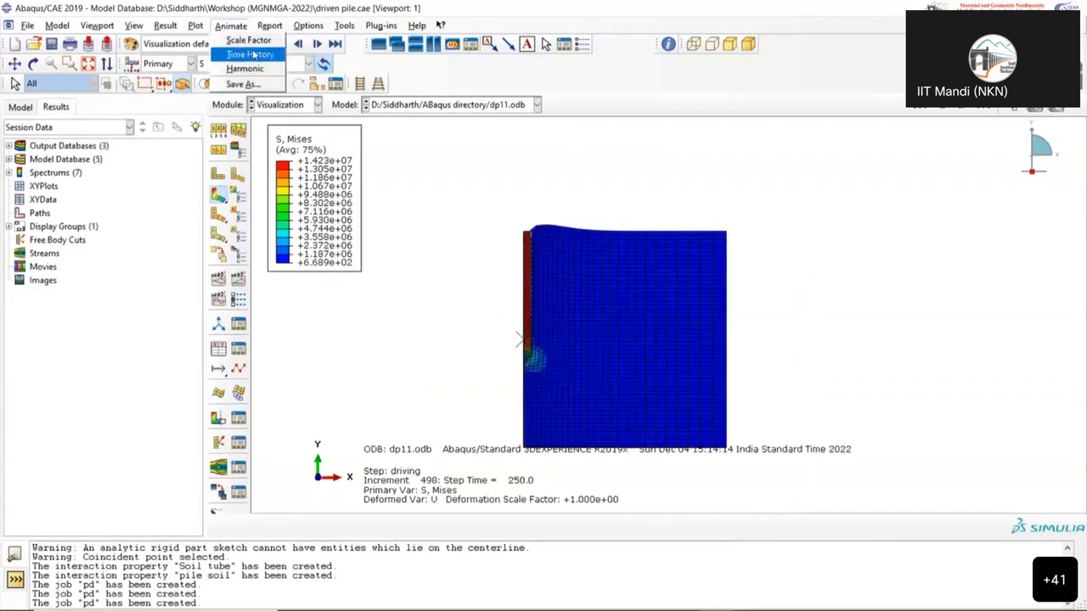
click(250, 55)
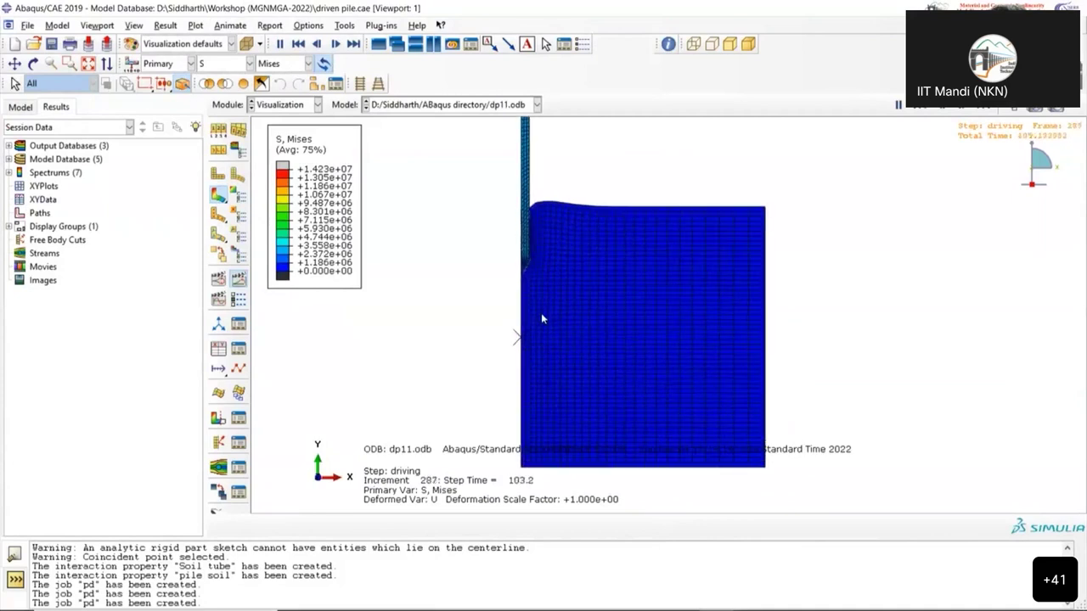
scroll(542, 314, up, 2)
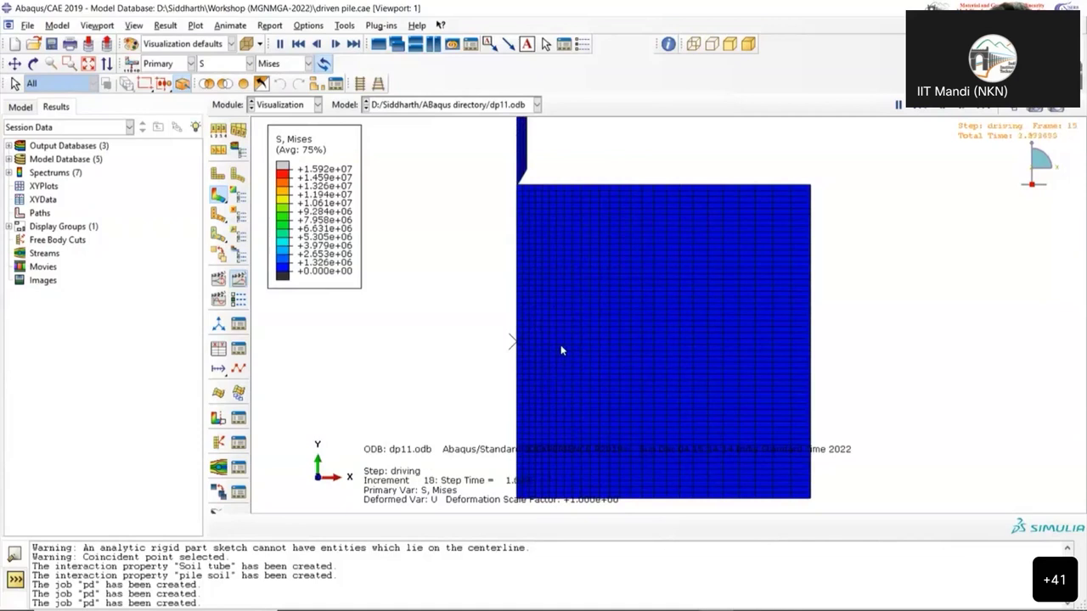
click(231, 25)
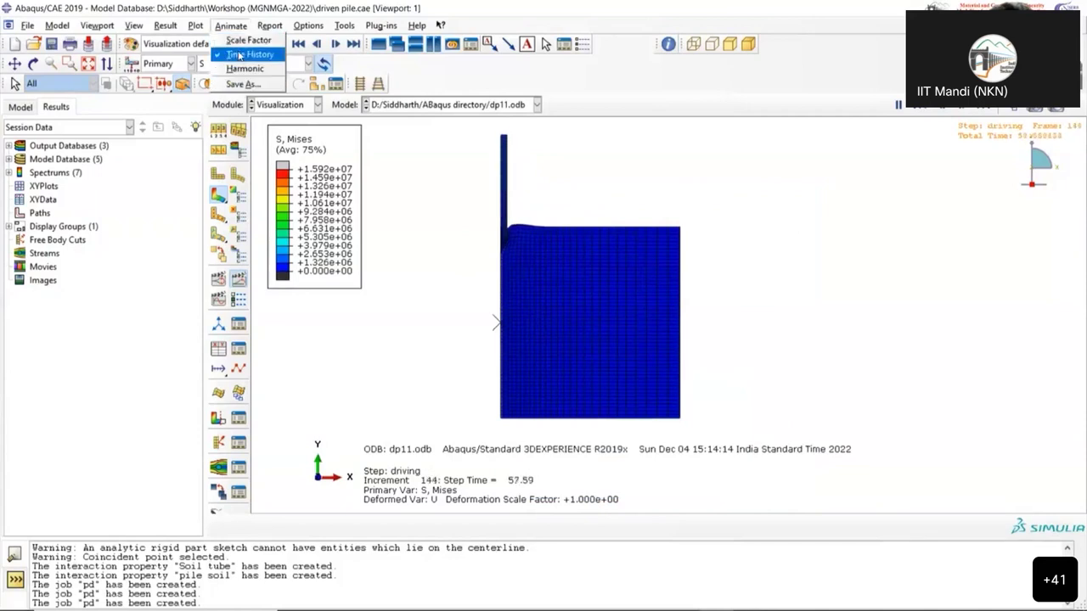
click(237, 55)
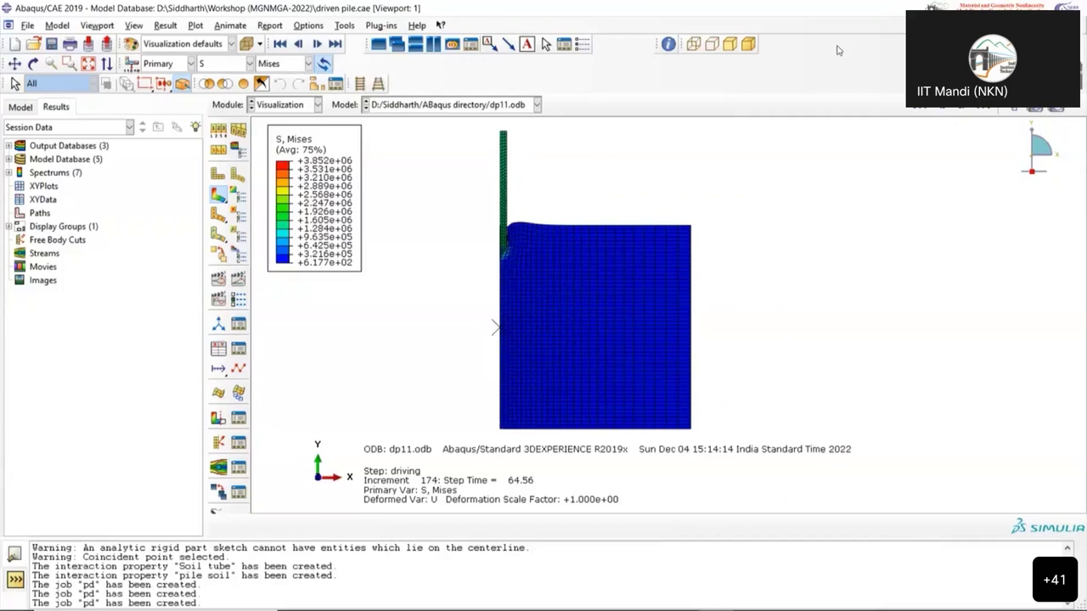
key(alt+Tab)
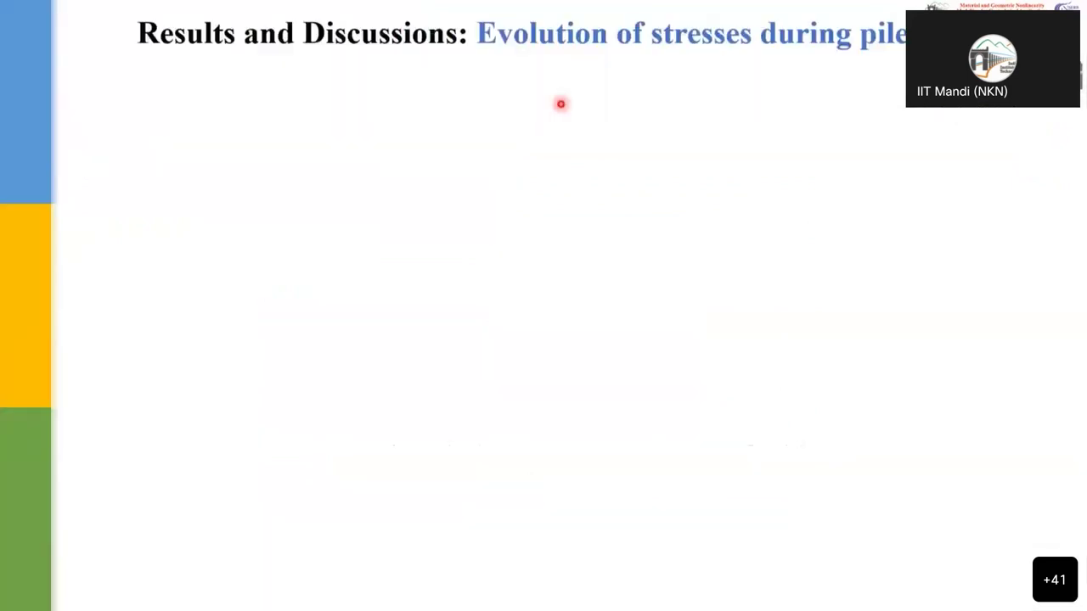